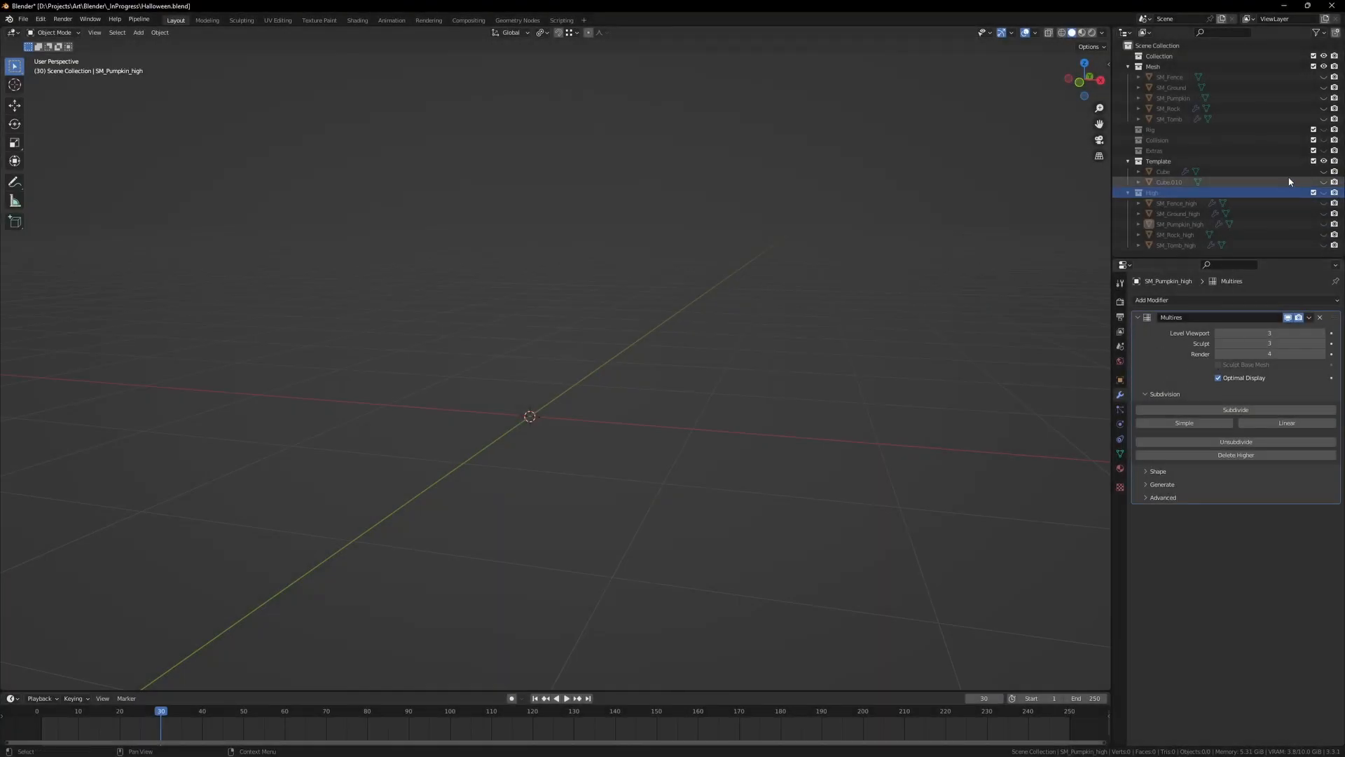
# Hide the high-poly collection and show the diorama Mesh and template cube collections
pyautogui.click(1129, 193)
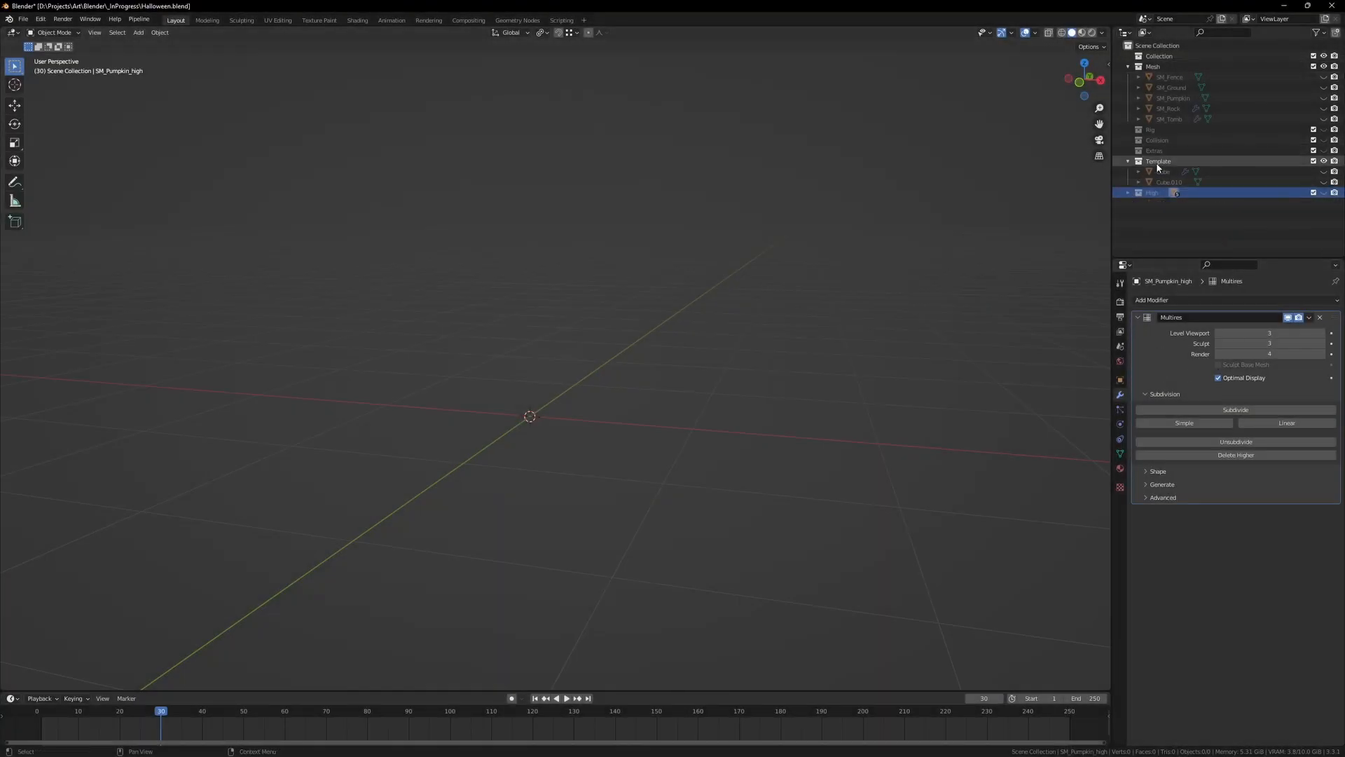
pyautogui.moveTo(1322, 77); pyautogui.dragTo(1324, 119)
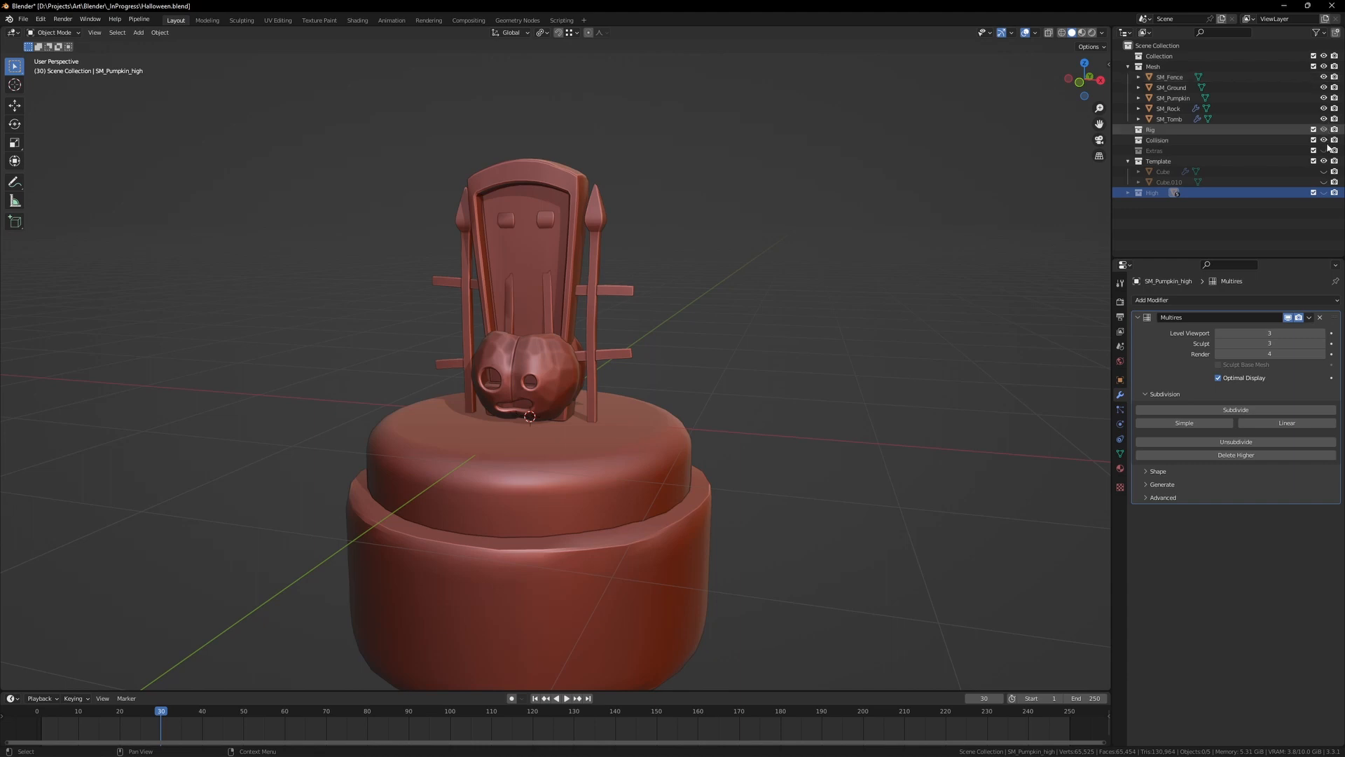
pyautogui.moveTo(1323, 171); pyautogui.dragTo(1324, 182)
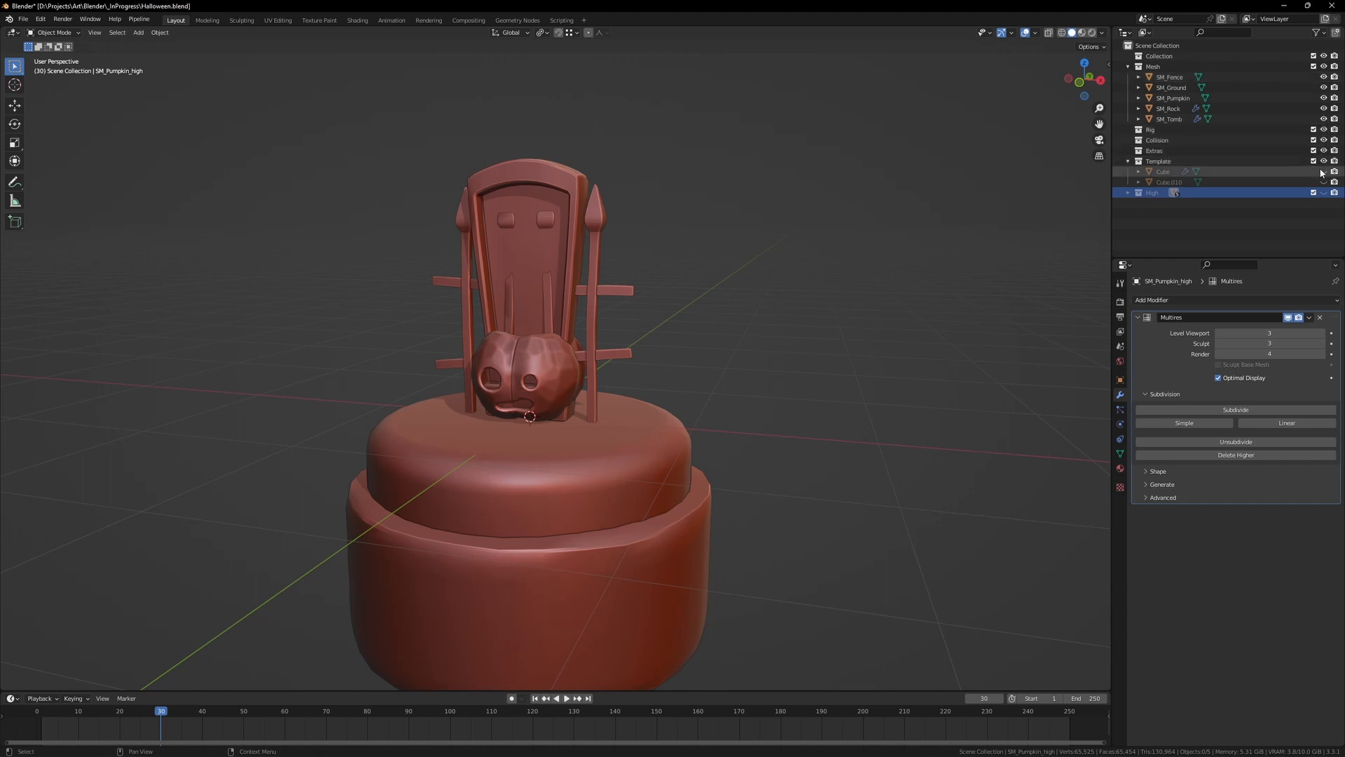
pyautogui.moveTo(777, 325)
pyautogui.mouseDown(button='middle')
pyautogui.moveTo(811, 329)
pyautogui.moveTo(510, 378)
pyautogui.moveTo(713, 421)
pyautogui.moveTo(676, 414)
pyautogui.mouseUp(button='middle')
# Move all of the pumpkin's geometry forward in edit mode and return to object mode
pyautogui.click(510, 379)
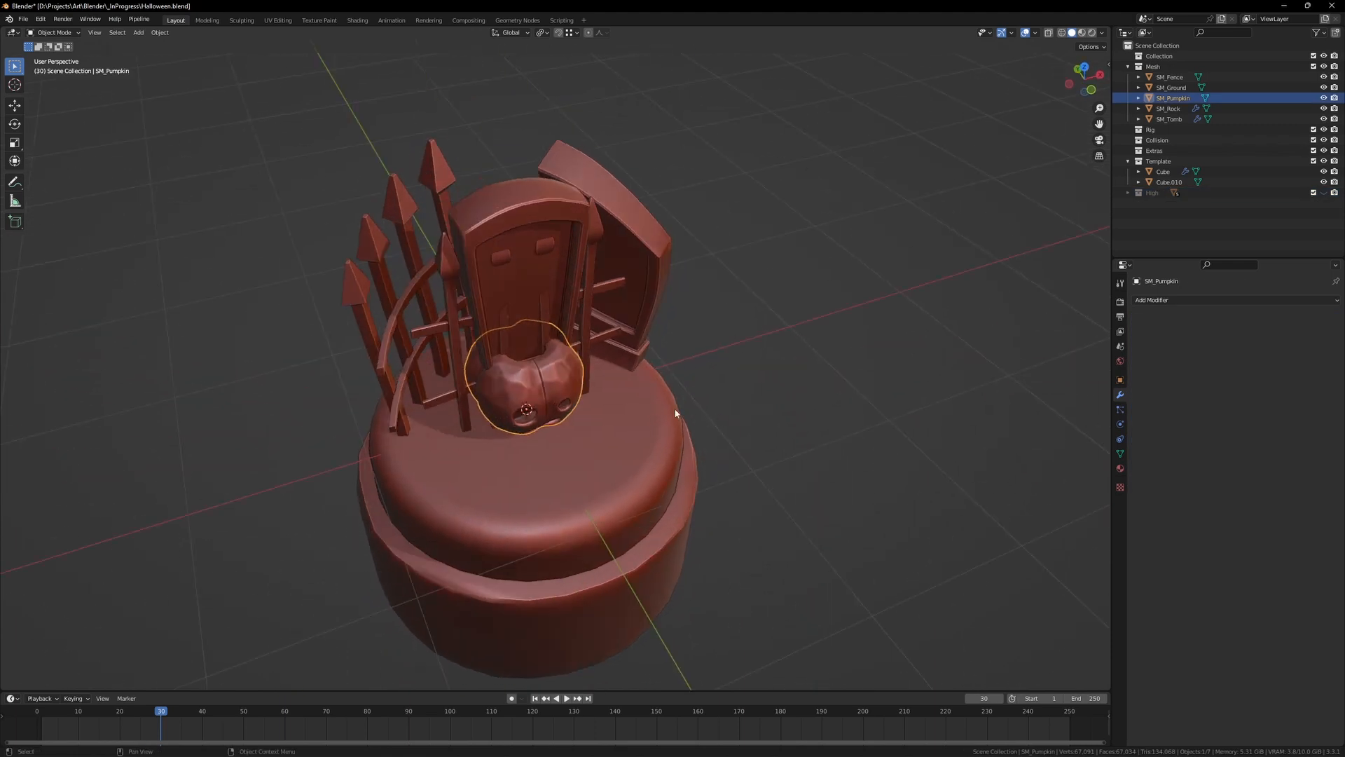
pyautogui.press('Tab')
pyautogui.press('a')
pyautogui.press('g')
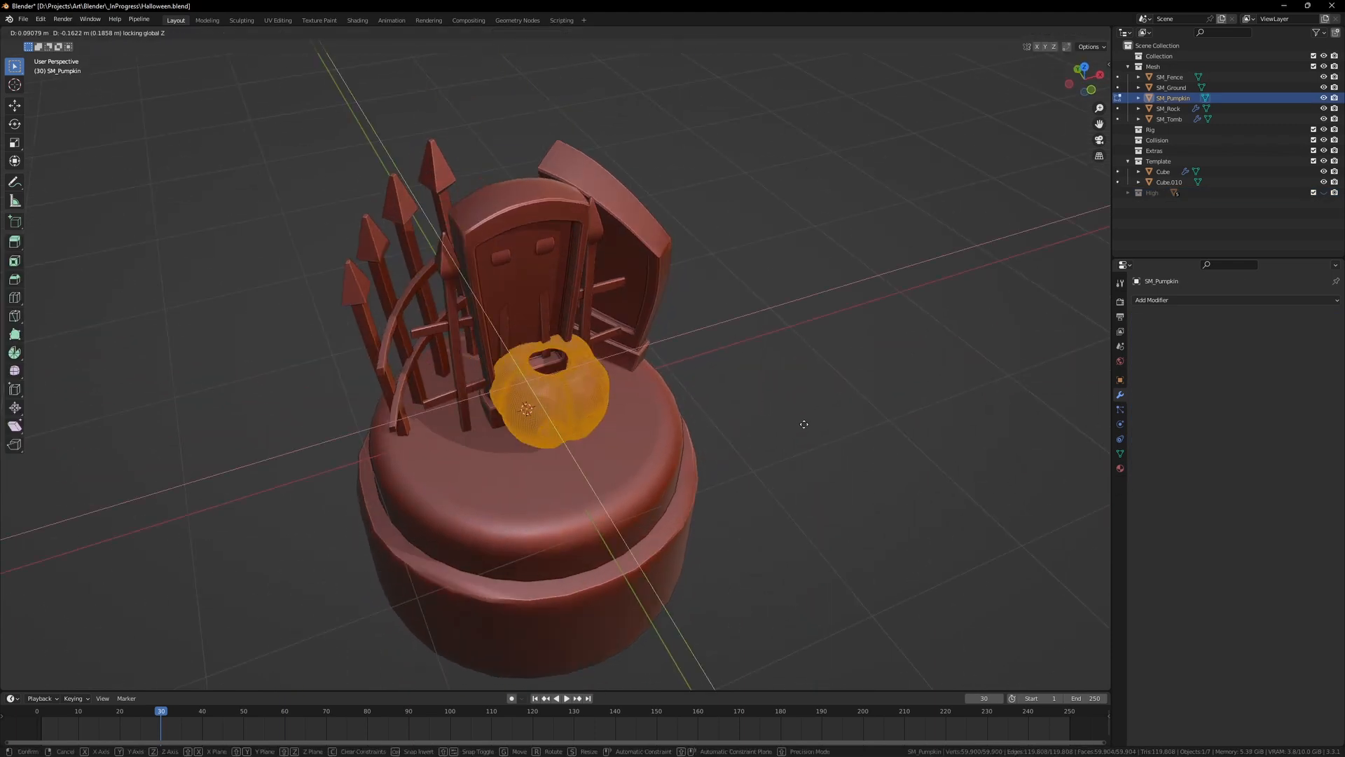
pyautogui.click(833, 440)
pyautogui.press('Tab')
pyautogui.moveTo(833, 440)
pyautogui.mouseDown(button='middle')
pyautogui.moveTo(620, 372)
pyautogui.moveTo(621, 410)
pyautogui.mouseUp(button='middle')
pyautogui.press('Tab')
pyautogui.press('Tab')
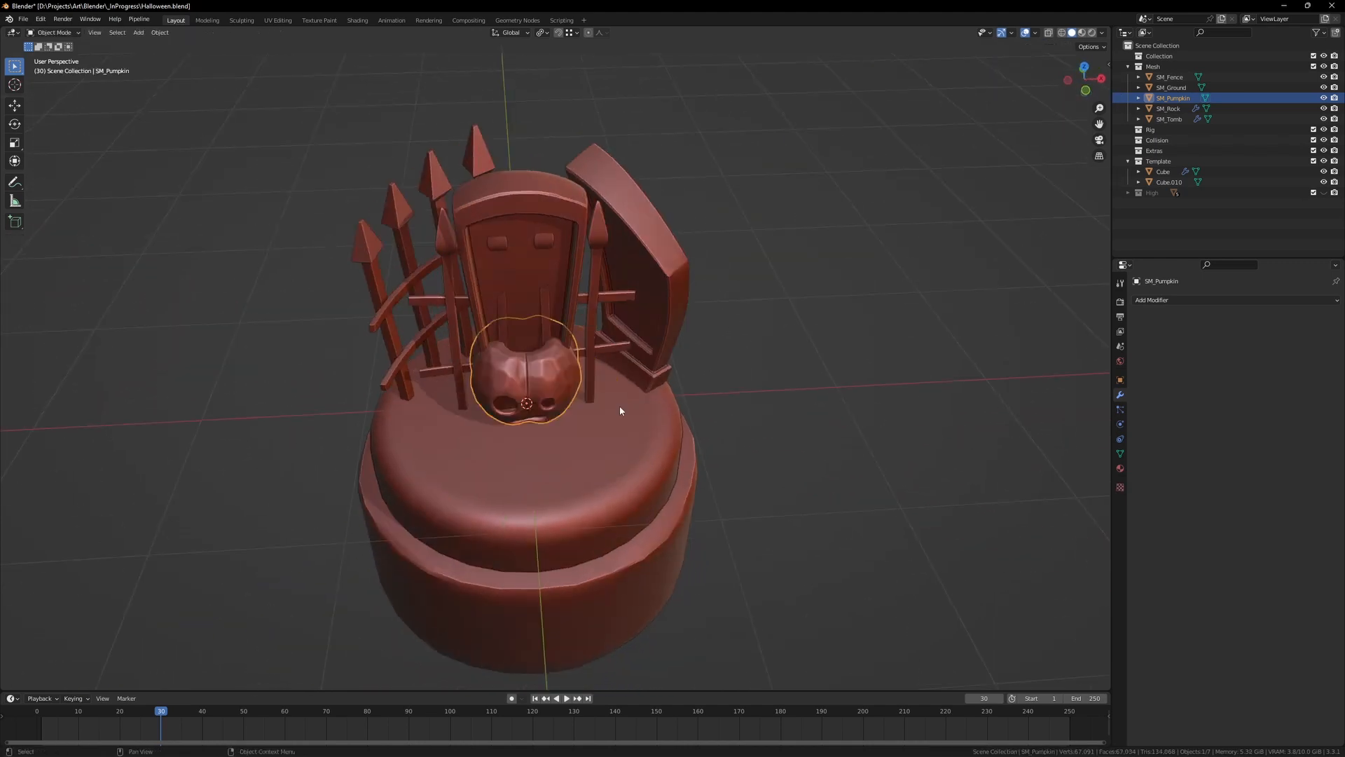
# Shift the pumpkin right into its spot before the tombstone, then select the fence
pyautogui.press('g')
pyautogui.click(748, 457)
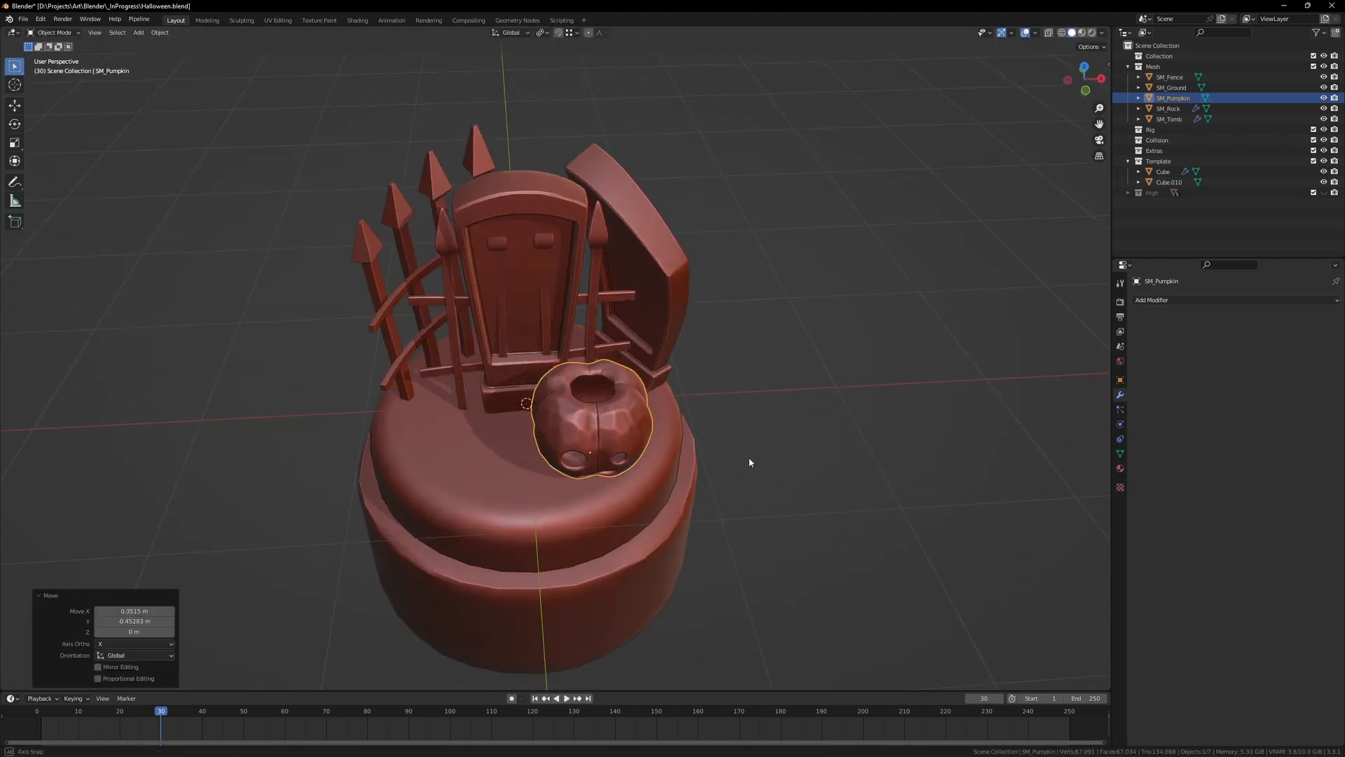
pyautogui.moveTo(748, 458)
pyautogui.mouseDown(button='middle')
pyautogui.moveTo(782, 418)
pyautogui.moveTo(778, 453)
pyautogui.moveTo(730, 491)
pyautogui.moveTo(725, 403)
pyautogui.moveTo(717, 432)
pyautogui.mouseUp(button='middle')
pyautogui.press('g')
pyautogui.click(704, 464)
pyautogui.click(594, 337)
pyautogui.moveTo(609, 300)
pyautogui.mouseDown(button='middle')
pyautogui.moveTo(595, 337)
pyautogui.moveTo(609, 288)
pyautogui.moveTo(576, 305)
pyautogui.moveTo(570, 327)
pyautogui.mouseUp(button='middle')
pyautogui.scroll(3, 631, 351)
pyautogui.scroll(-5, 656, 316)
pyautogui.scroll(5, 611, 292)
pyautogui.scroll(-3, 570, 327)
pyautogui.scroll(-3, 604, 306)
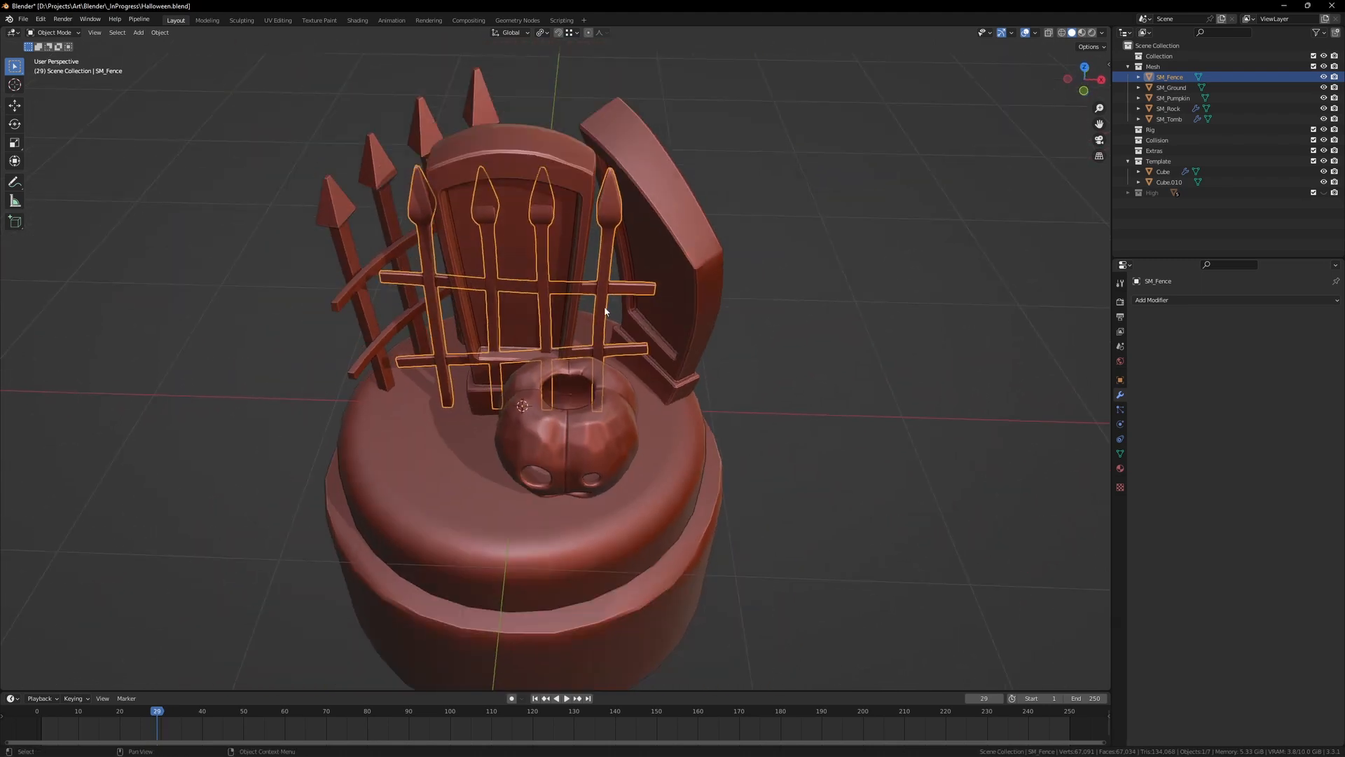
# Add a Simple Deform modifier to the fence set to Bend on Z at about -92.6°
pyautogui.click(1161, 300)
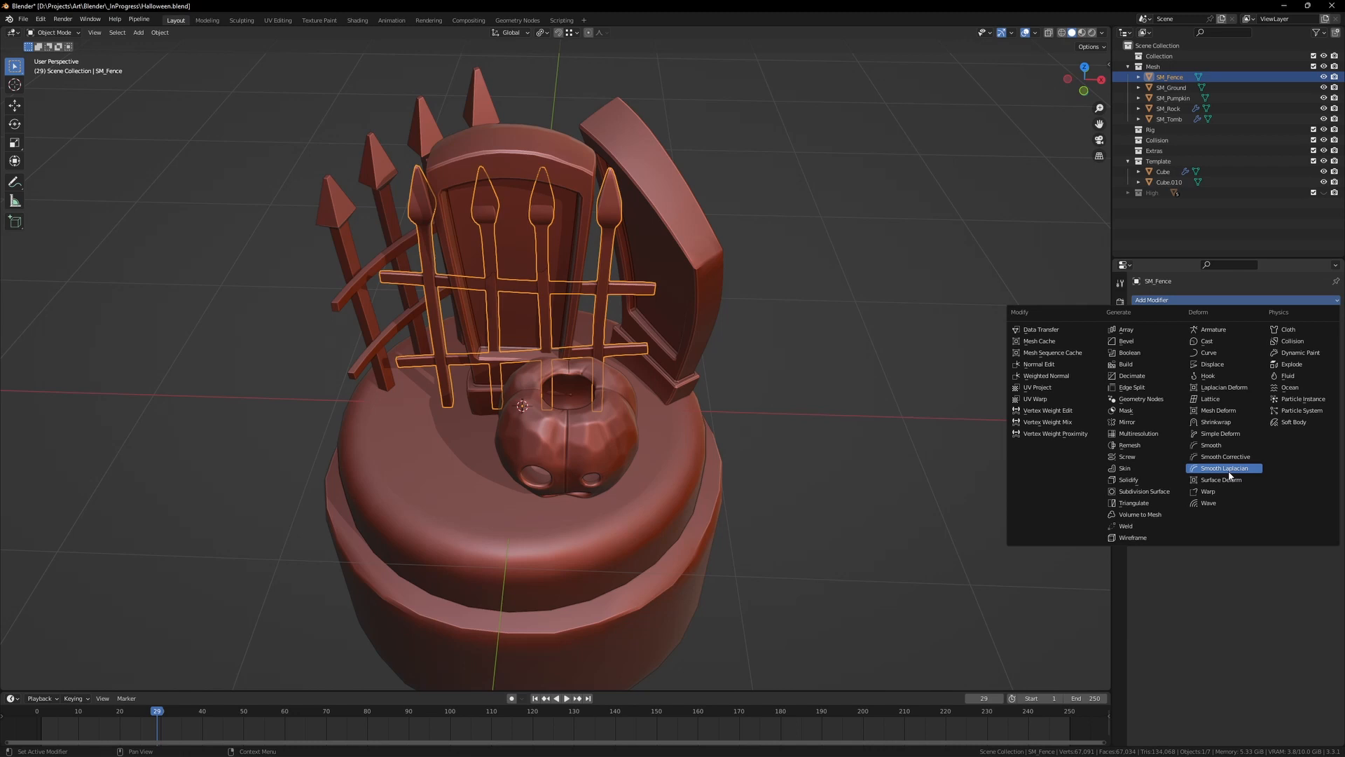
pyautogui.click(1245, 438)
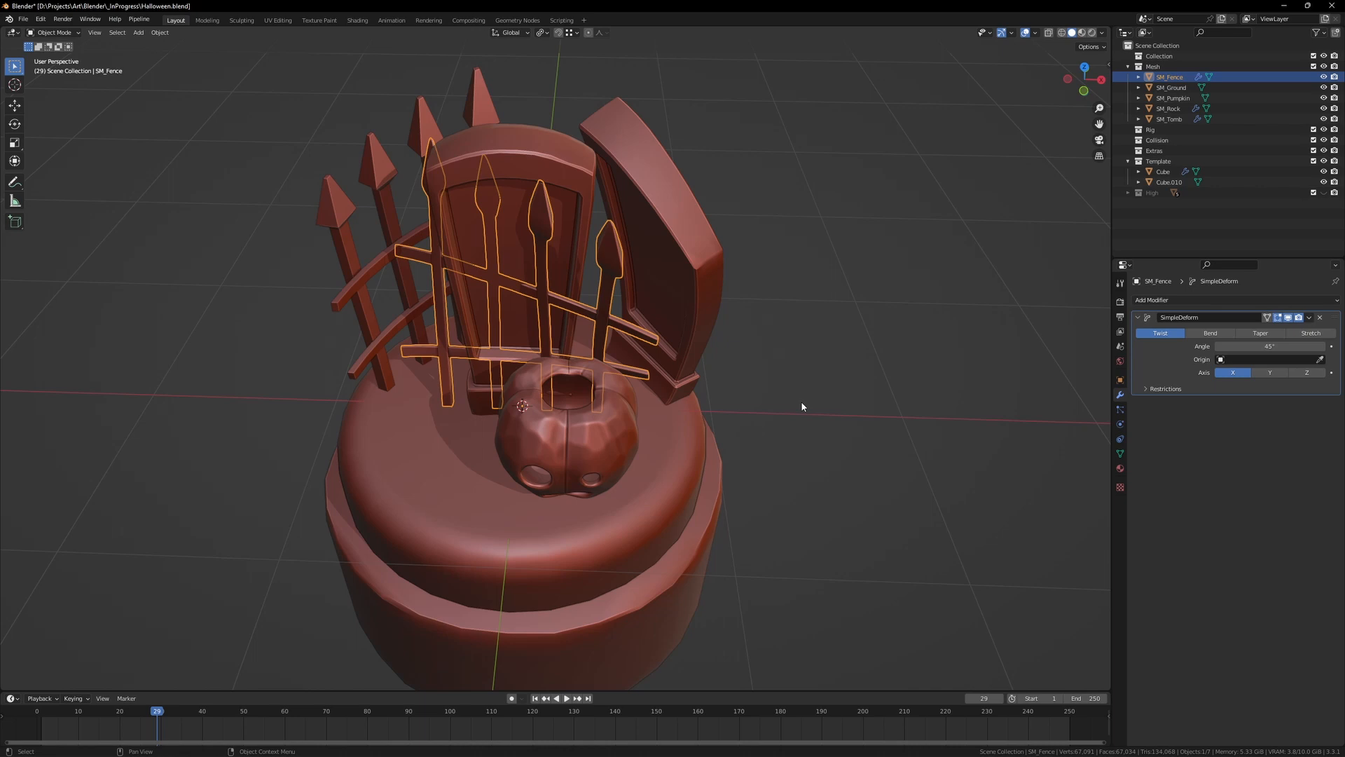
pyautogui.click(1235, 335)
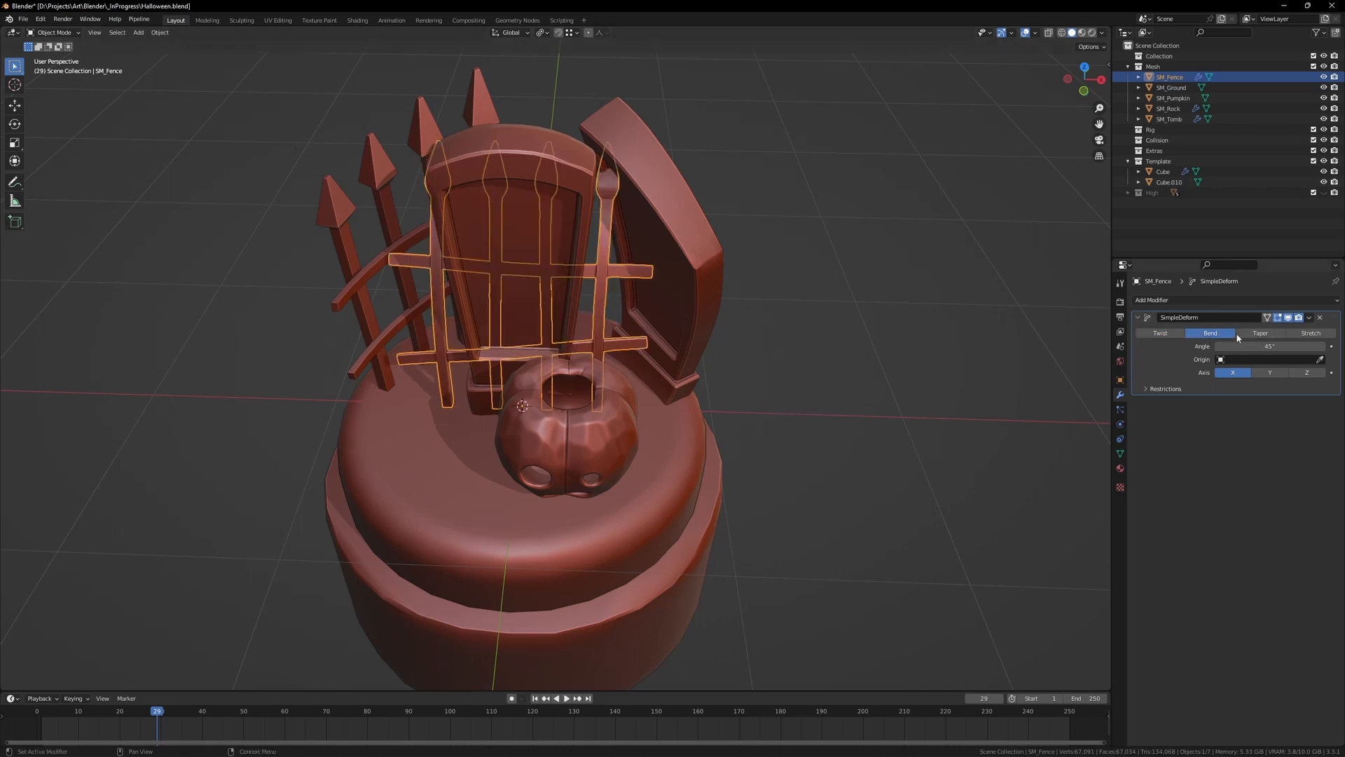
pyautogui.click(1297, 373)
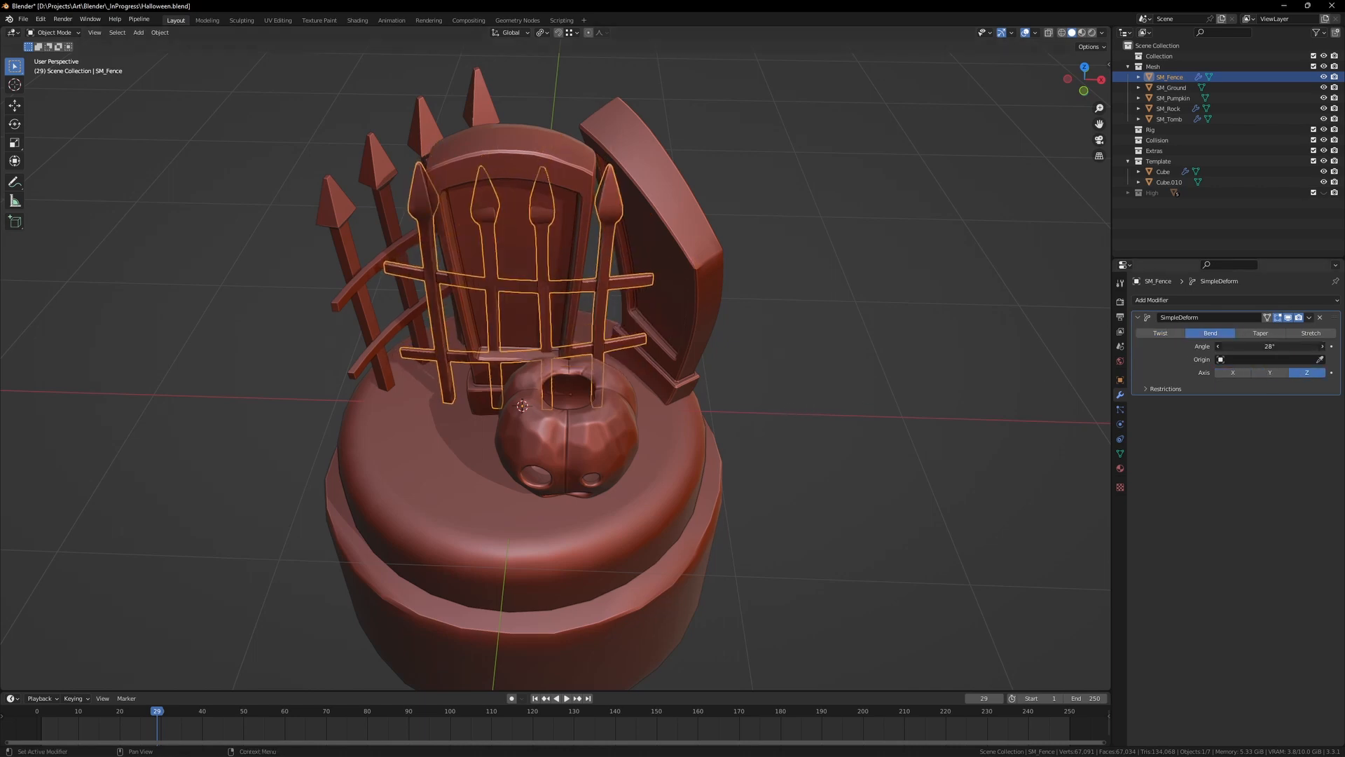
pyautogui.moveTo(1264, 346); pyautogui.dragTo(1267, 354)
# Move the fence left and forward, rotate it about 38° on Z and enlarge it slightly
pyautogui.moveTo(897, 345); pyautogui.dragTo(1123, 336, button='middle')
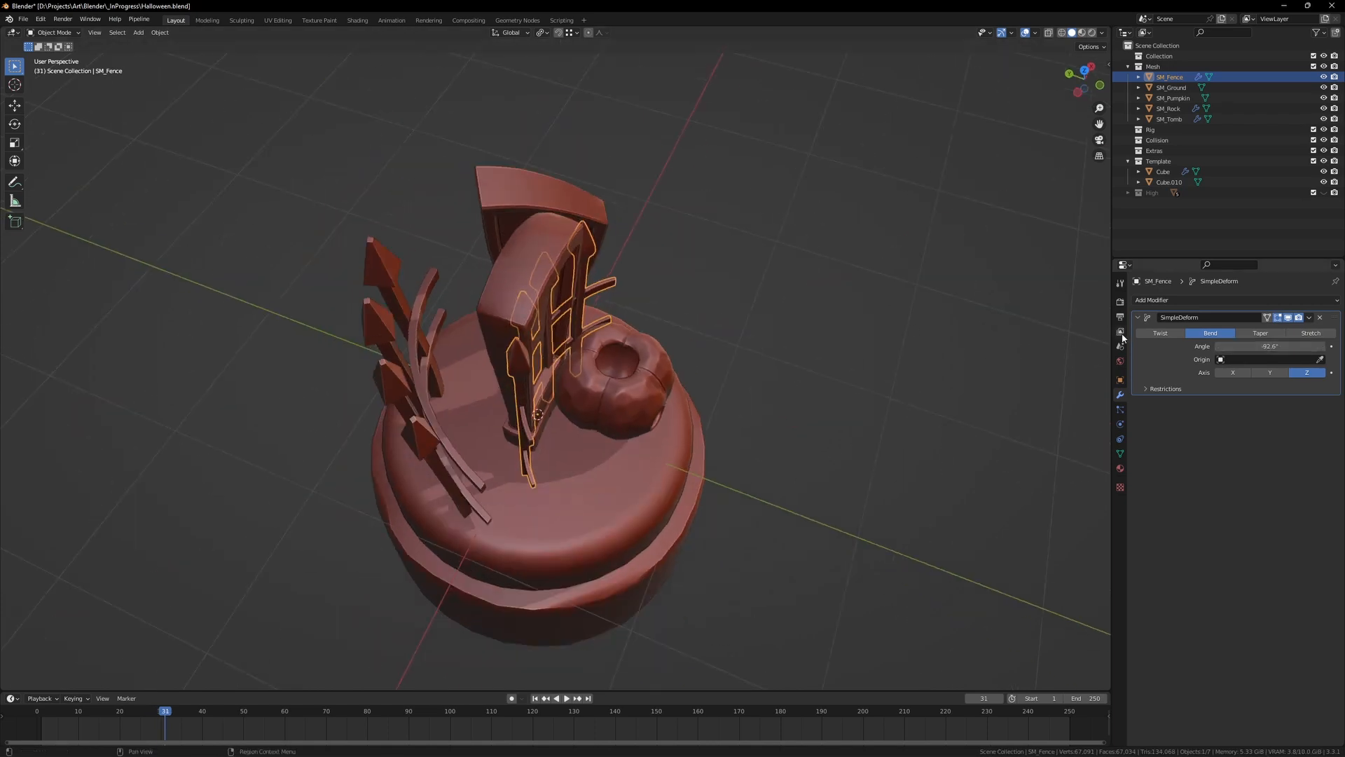
pyautogui.press('g')
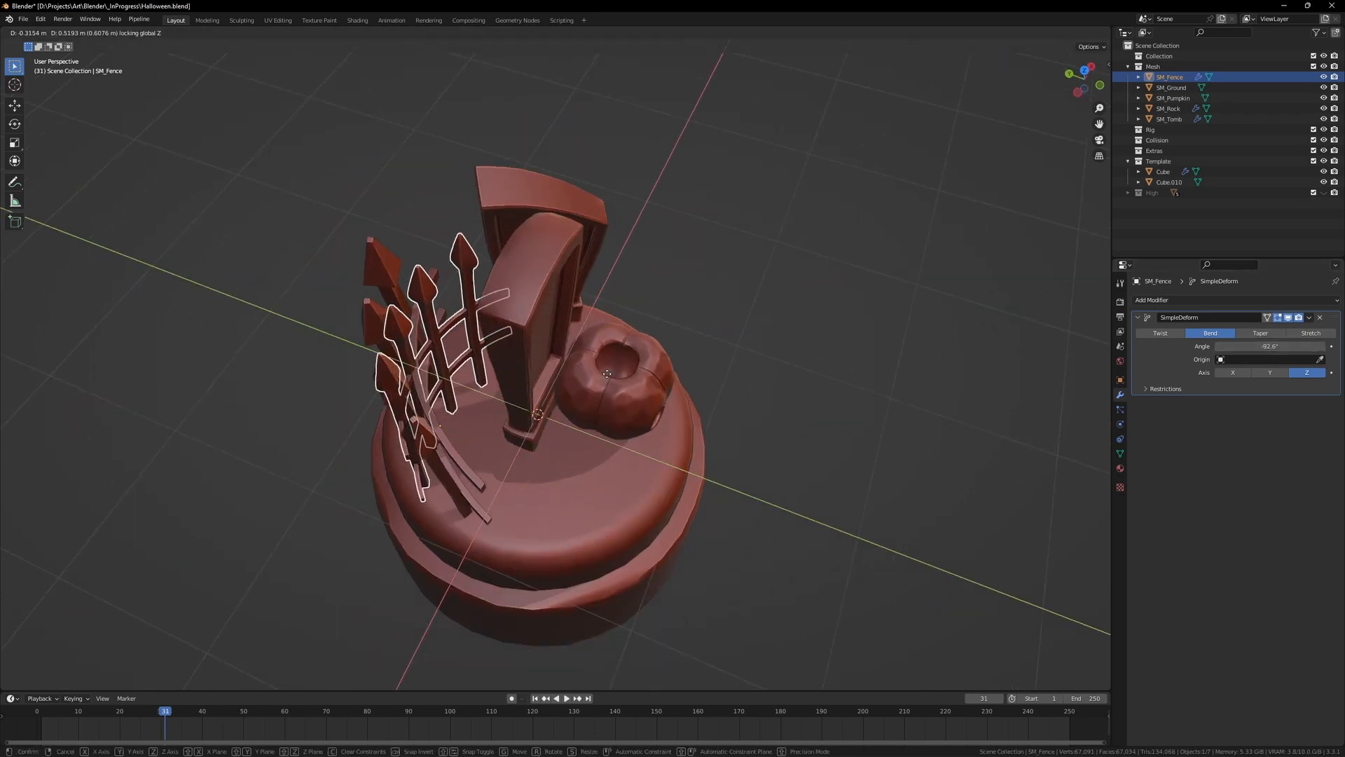
pyautogui.click(607, 373)
pyautogui.press('r')
pyautogui.press('z')
pyautogui.click(577, 337)
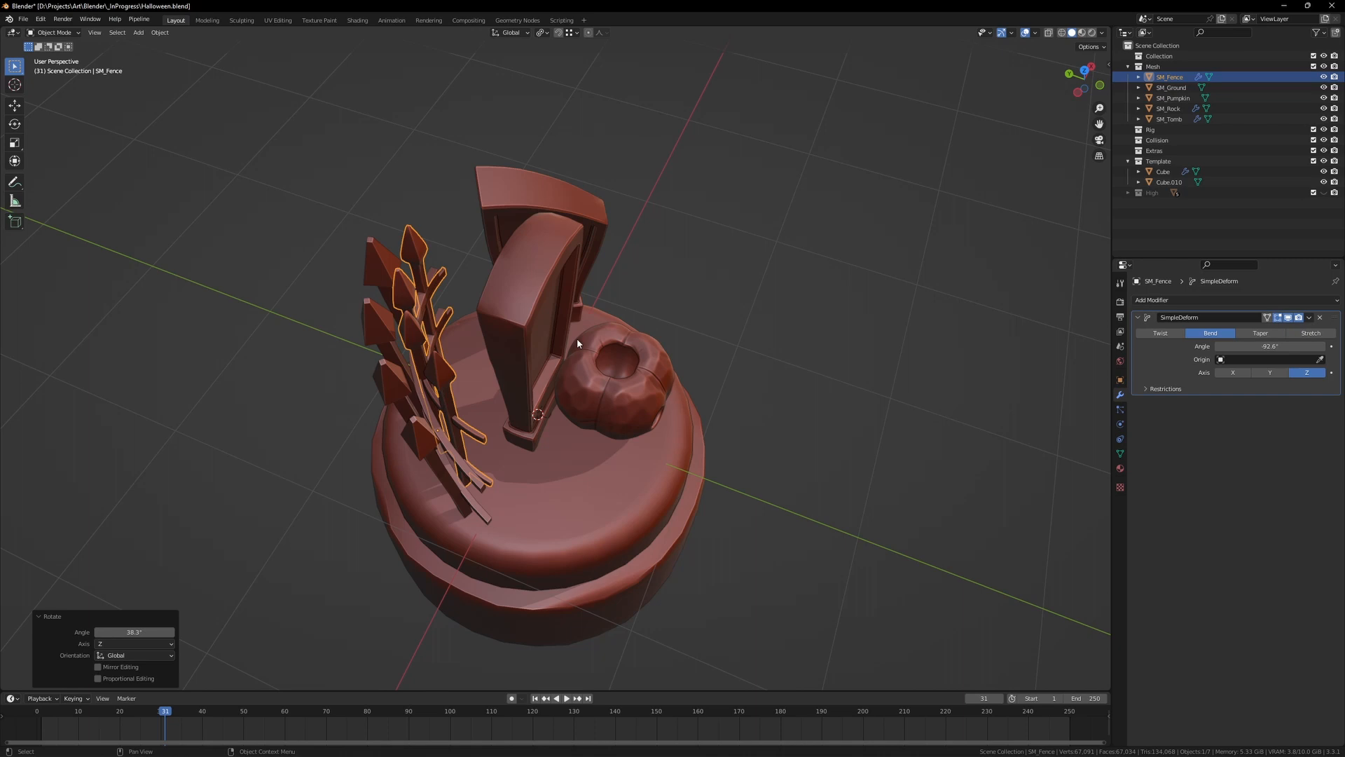
pyautogui.moveTo(577, 338)
pyautogui.mouseDown(button='middle')
pyautogui.moveTo(489, 363)
pyautogui.moveTo(538, 311)
pyautogui.moveTo(467, 342)
pyautogui.moveTo(466, 379)
pyautogui.moveTo(482, 299)
pyautogui.moveTo(531, 288)
pyautogui.mouseUp(button='middle')
pyautogui.scroll(3, 538, 311)
pyautogui.press('g')
pyautogui.click(453, 352)
pyautogui.press('s')
pyautogui.click(491, 352)
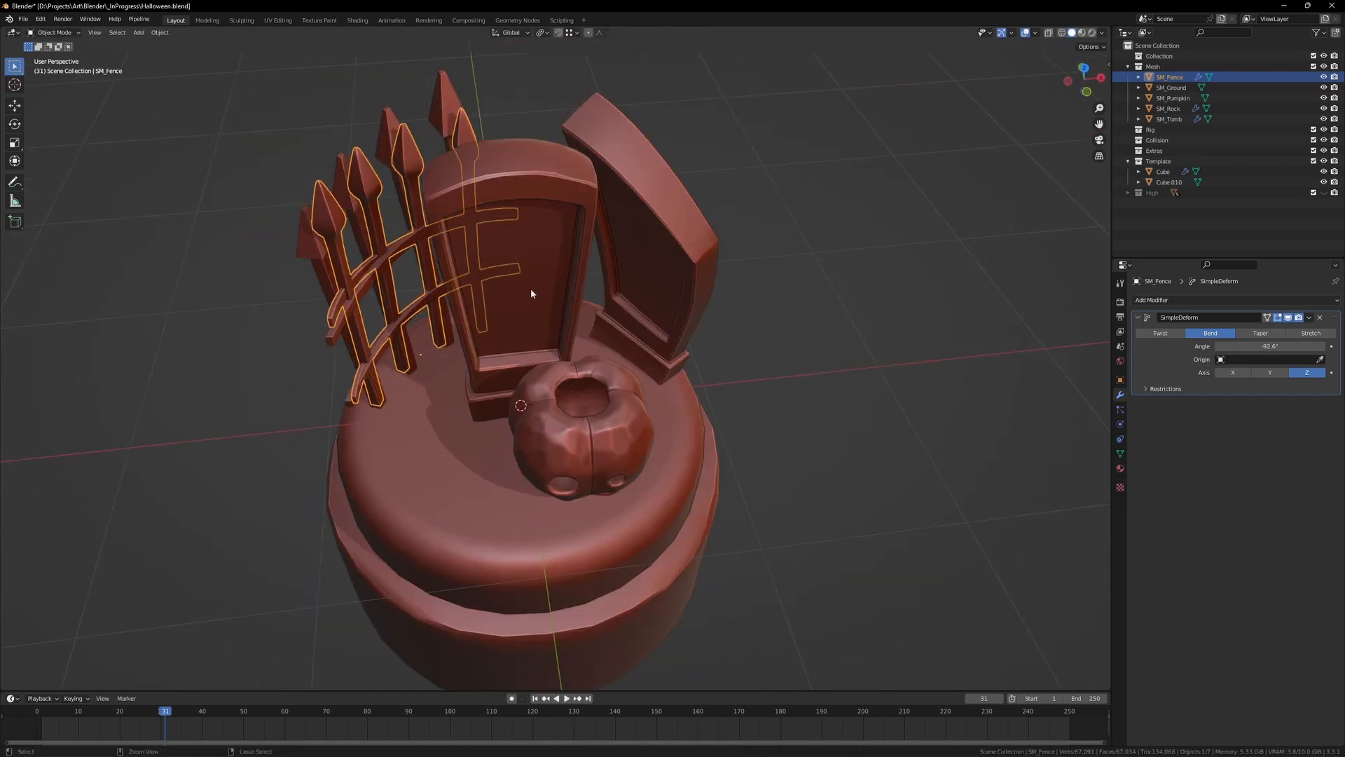
# Nudge and rotate the fence from top view to sit along the base's left edge
pyautogui.click(530, 290)
pyautogui.press('g')
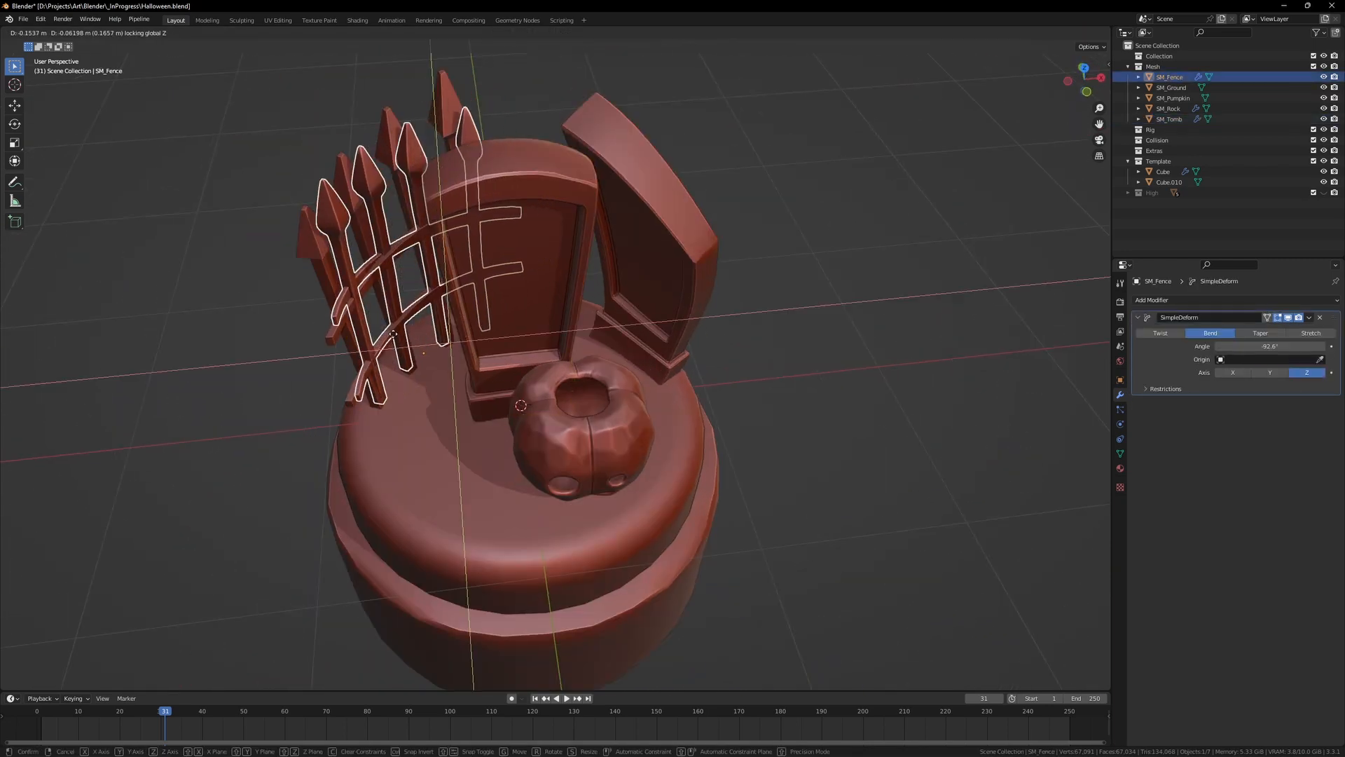
pyautogui.click(431, 336)
pyautogui.moveTo(431, 337); pyautogui.dragTo(536, 362, button='middle')
pyautogui.press('r')
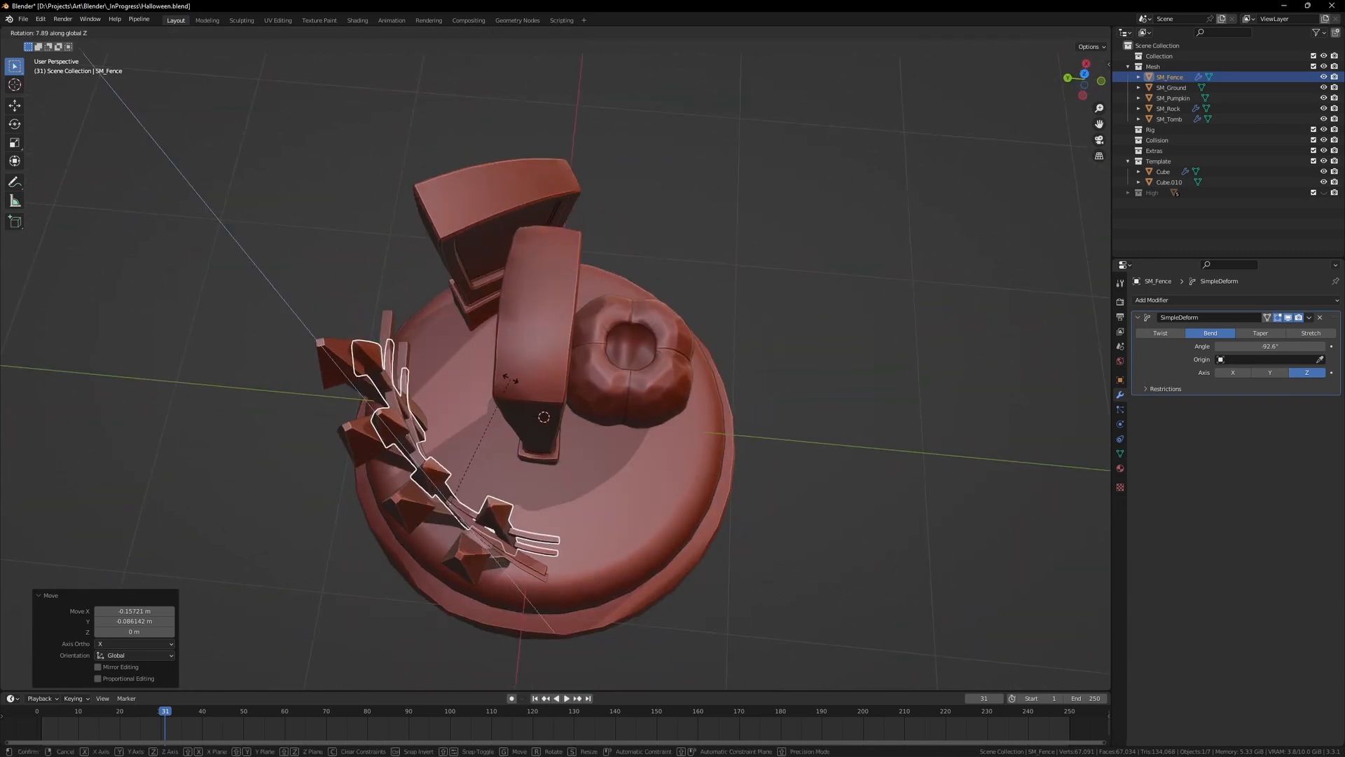
pyautogui.click(505, 398)
pyautogui.press('g')
pyautogui.click(498, 394)
pyautogui.moveTo(496, 395)
pyautogui.mouseDown(button='middle')
pyautogui.moveTo(565, 310)
pyautogui.moveTo(418, 339)
pyautogui.mouseUp(button='middle')
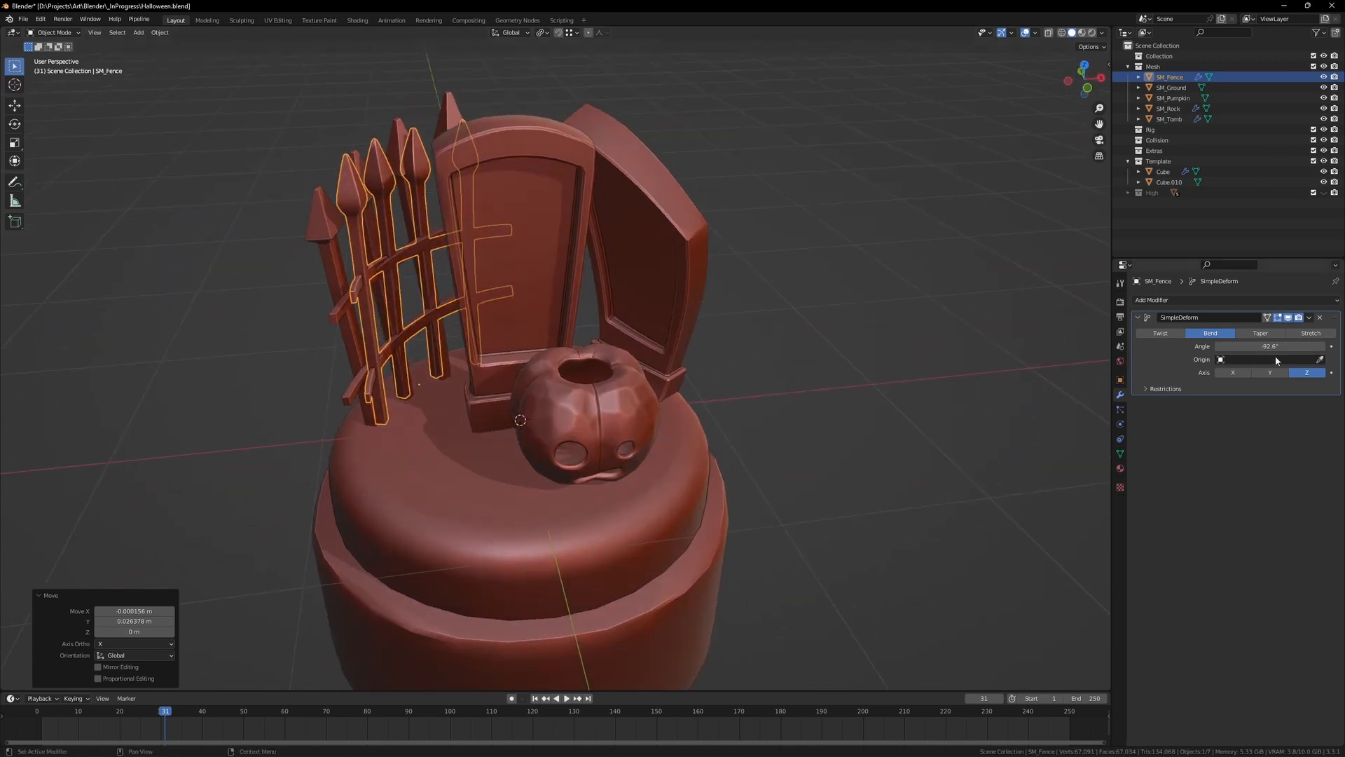
# Change the fence bend angle to 66.1° and snap back to a top-down view
pyautogui.moveTo(1270, 346); pyautogui.dragTo(1313, 346)
pyautogui.moveTo(547, 316)
pyautogui.mouseDown(button='middle')
pyautogui.moveTo(586, 308)
pyautogui.moveTo(659, 334)
pyautogui.moveTo(659, 367)
pyautogui.moveTo(631, 370)
pyautogui.moveTo(637, 381)
pyautogui.mouseUp(button='middle')
pyautogui.press('`')
pyautogui.click(615, 294)
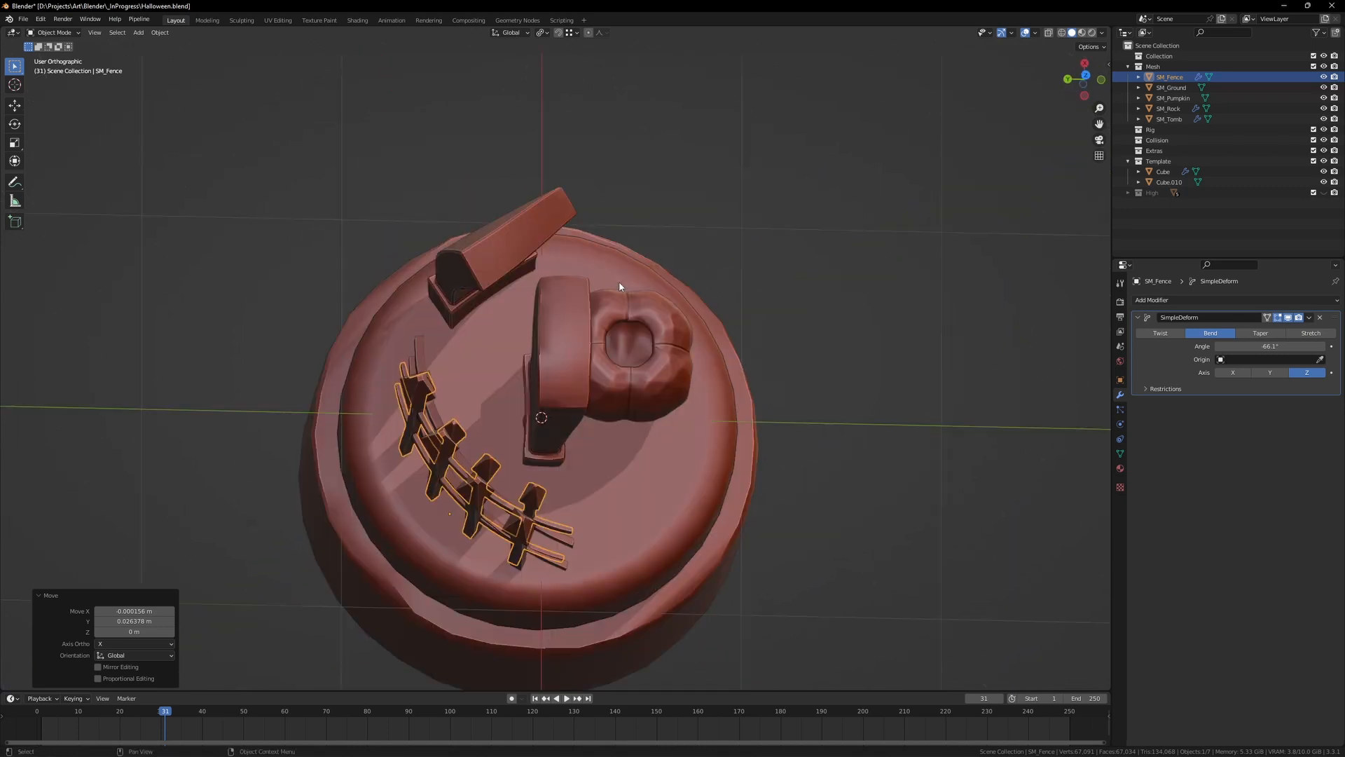
# Add a Simple Deform to the tombstone set to Bend on Z with a -21.1° angle
pyautogui.moveTo(496, 293); pyautogui.dragTo(505, 314, button='middle')
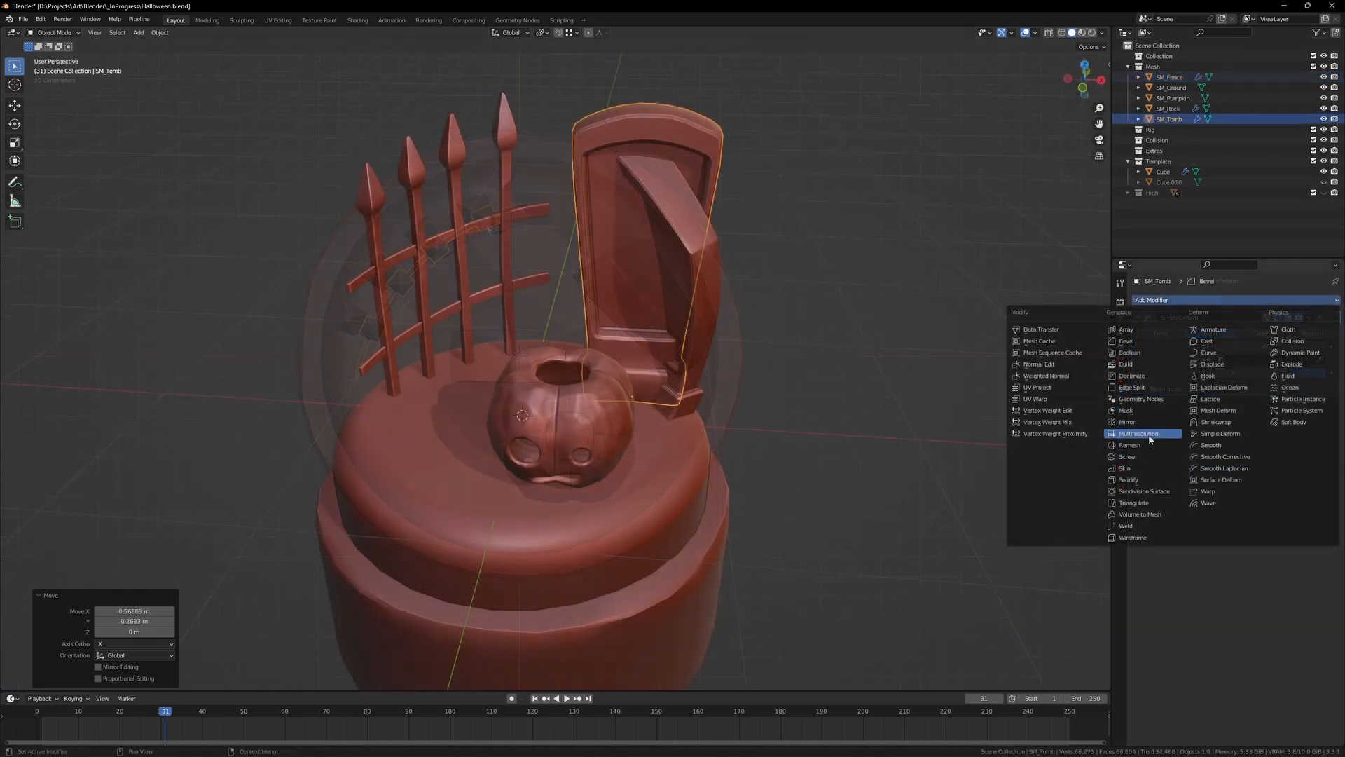
pyautogui.click(1223, 434)
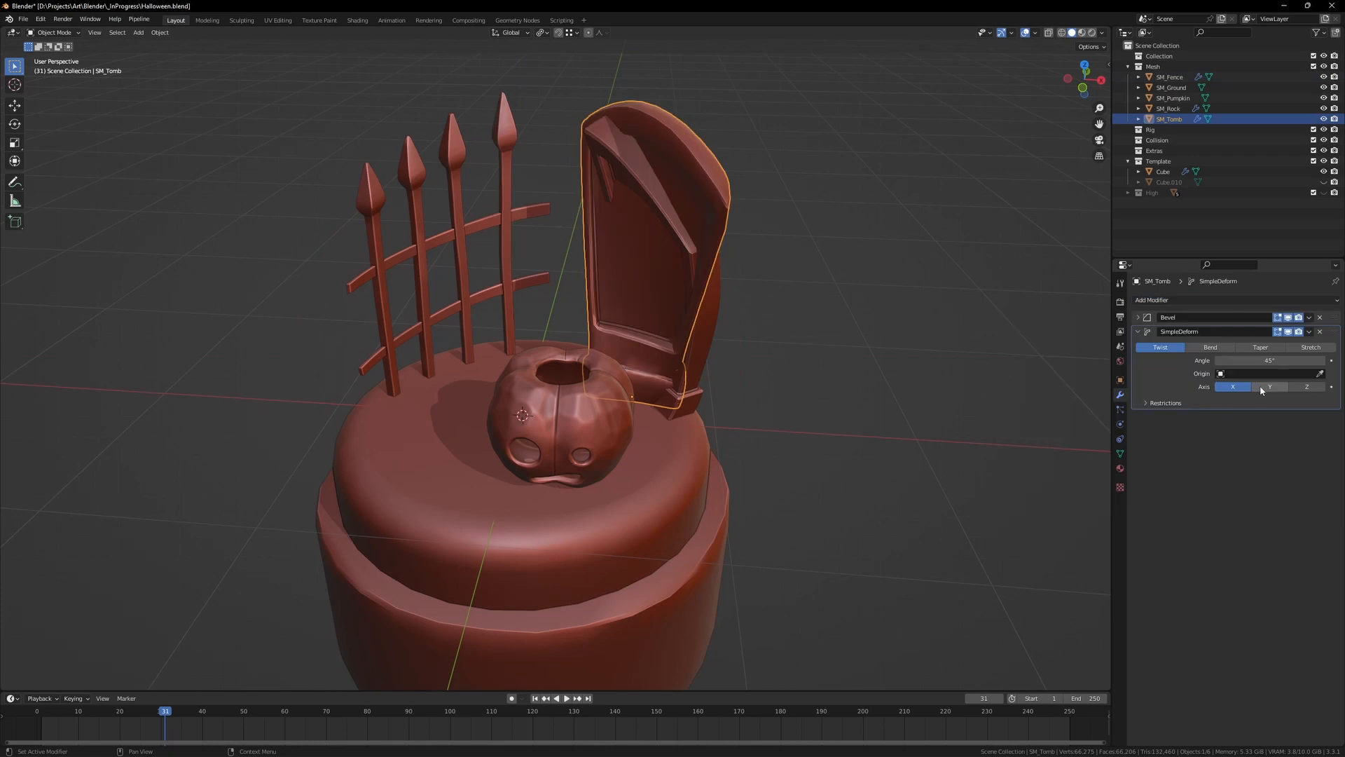
pyautogui.moveTo(1101, 413)
pyautogui.mouseDown(button='middle')
pyautogui.moveTo(888, 431)
pyautogui.moveTo(862, 402)
pyautogui.moveTo(793, 478)
pyautogui.moveTo(716, 406)
pyautogui.moveTo(772, 456)
pyautogui.mouseUp(button='middle')
pyautogui.click(1308, 387)
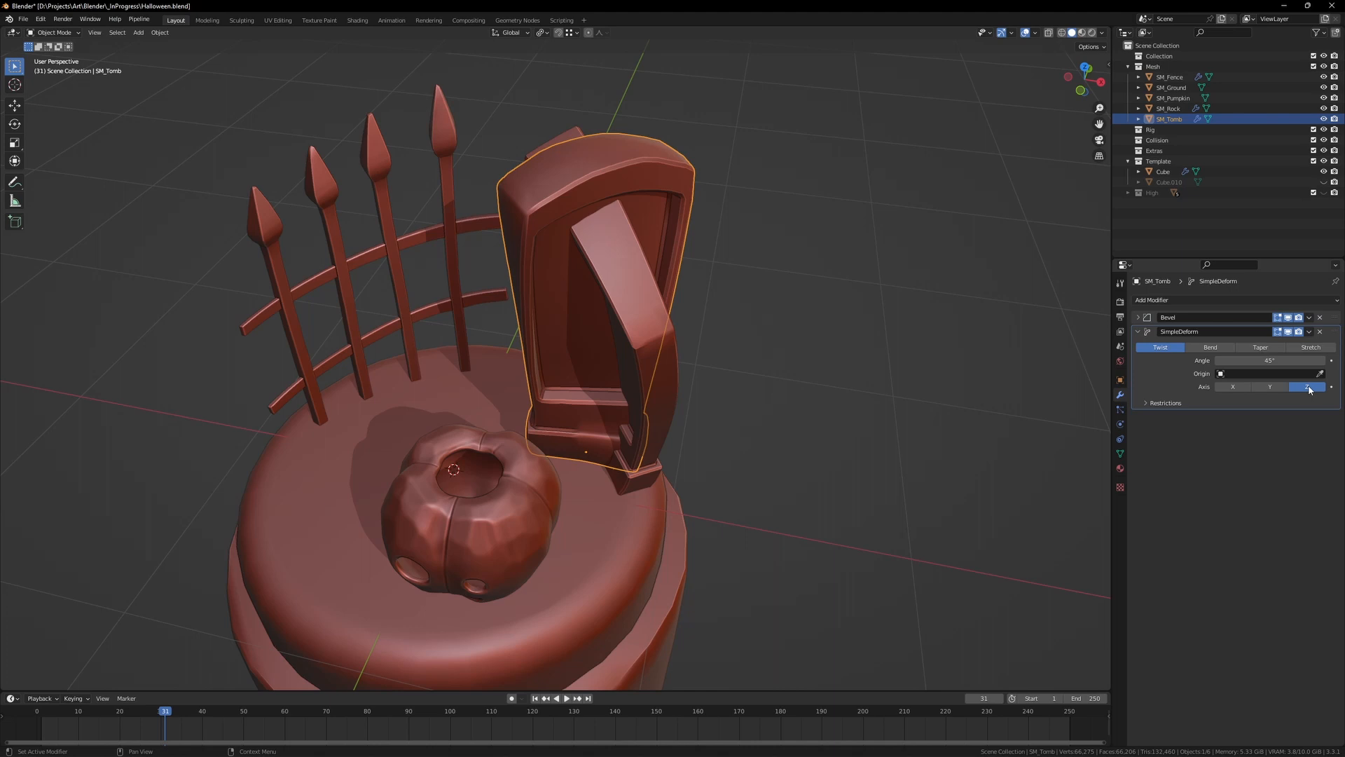
pyautogui.moveTo(1040, 411); pyautogui.dragTo(1025, 445, button='middle')
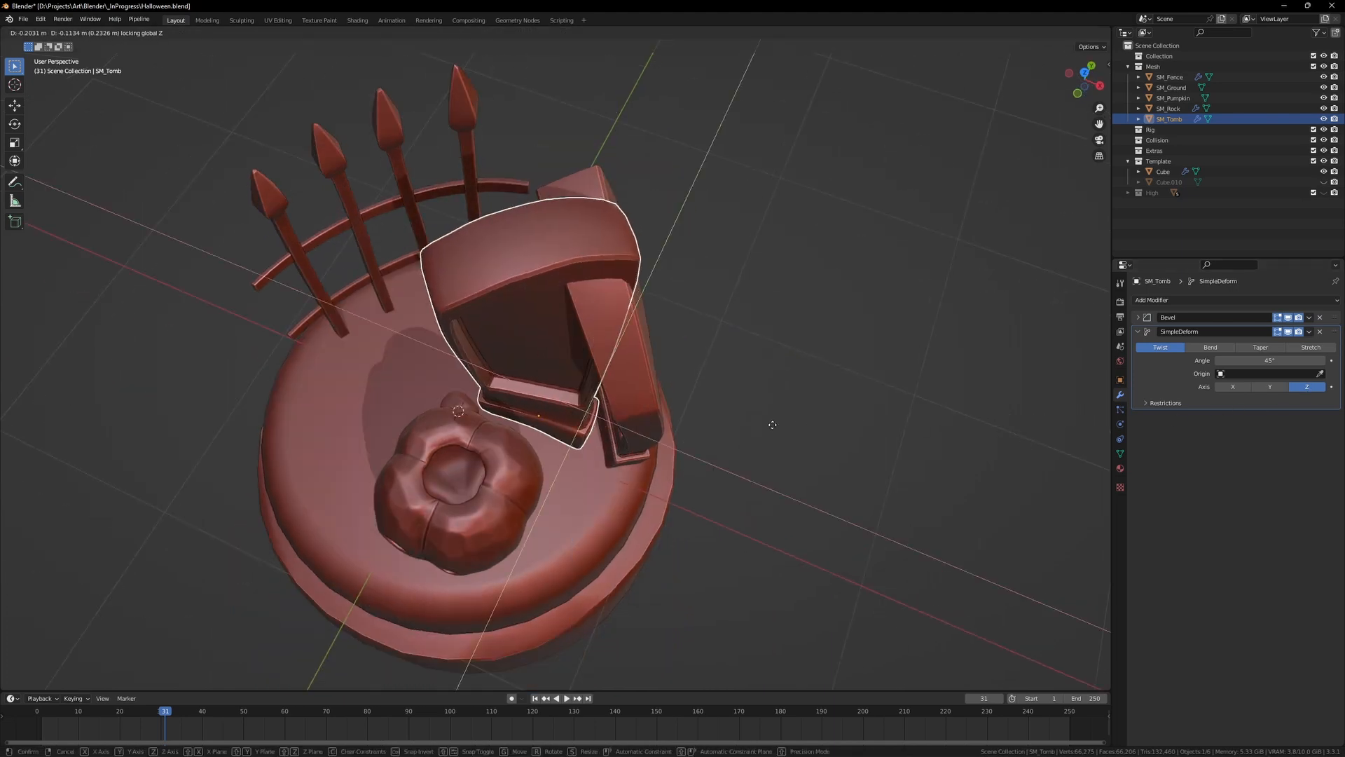
pyautogui.press('Escape')
pyautogui.moveTo(1269, 360); pyautogui.dragTo(1219, 361)
pyautogui.click(1211, 347)
pyautogui.moveTo(799, 399); pyautogui.dragTo(838, 323, button='middle')
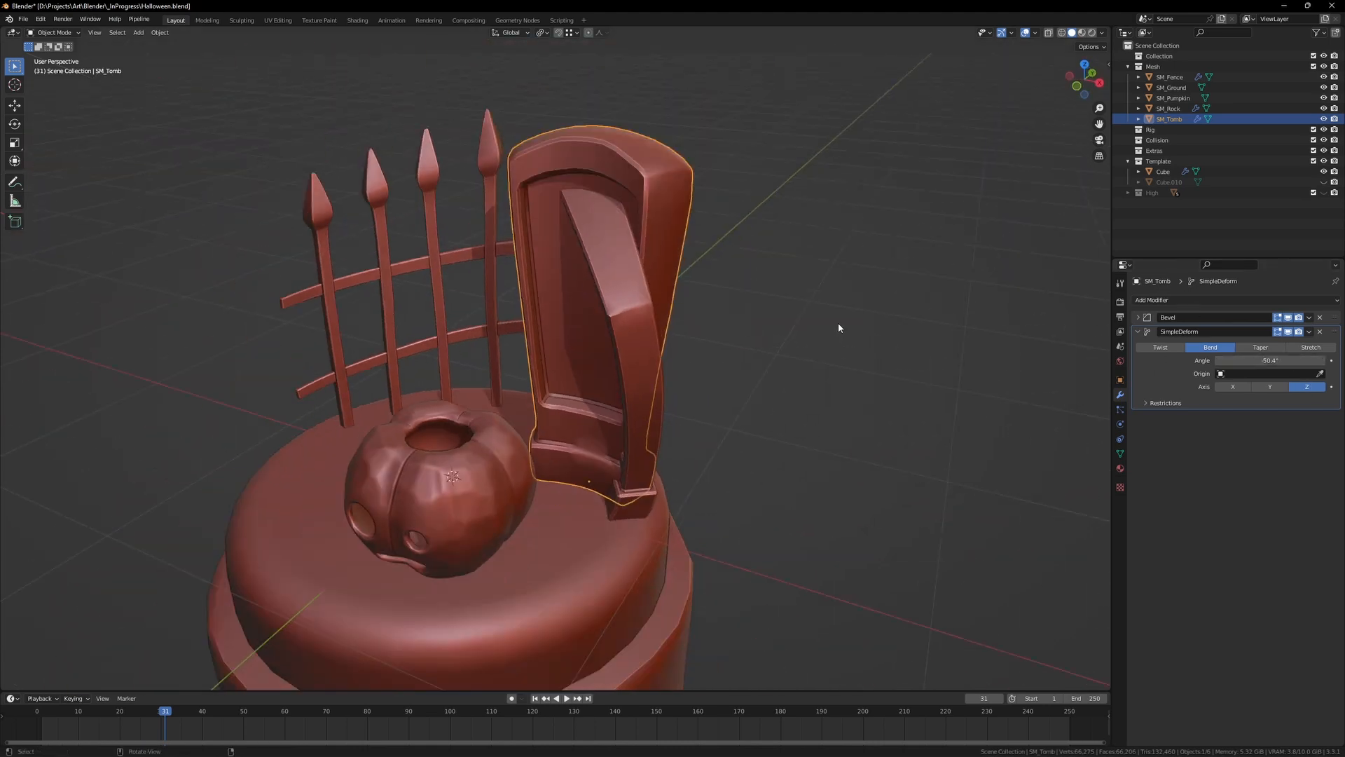
pyautogui.moveTo(1269, 360); pyautogui.dragTo(1293, 361)
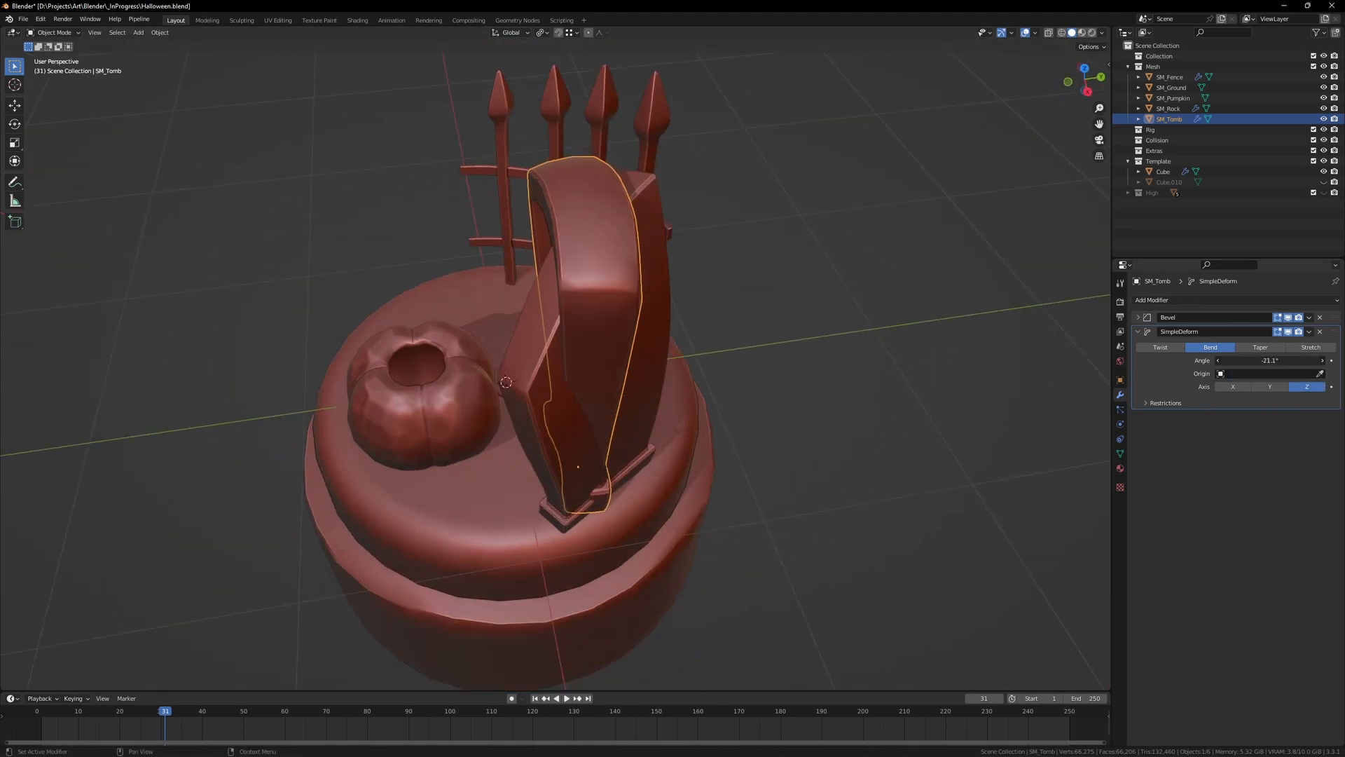
# Add a second Simple Deform as a Taper with factor 0.105 along Z
pyautogui.click(1184, 301)
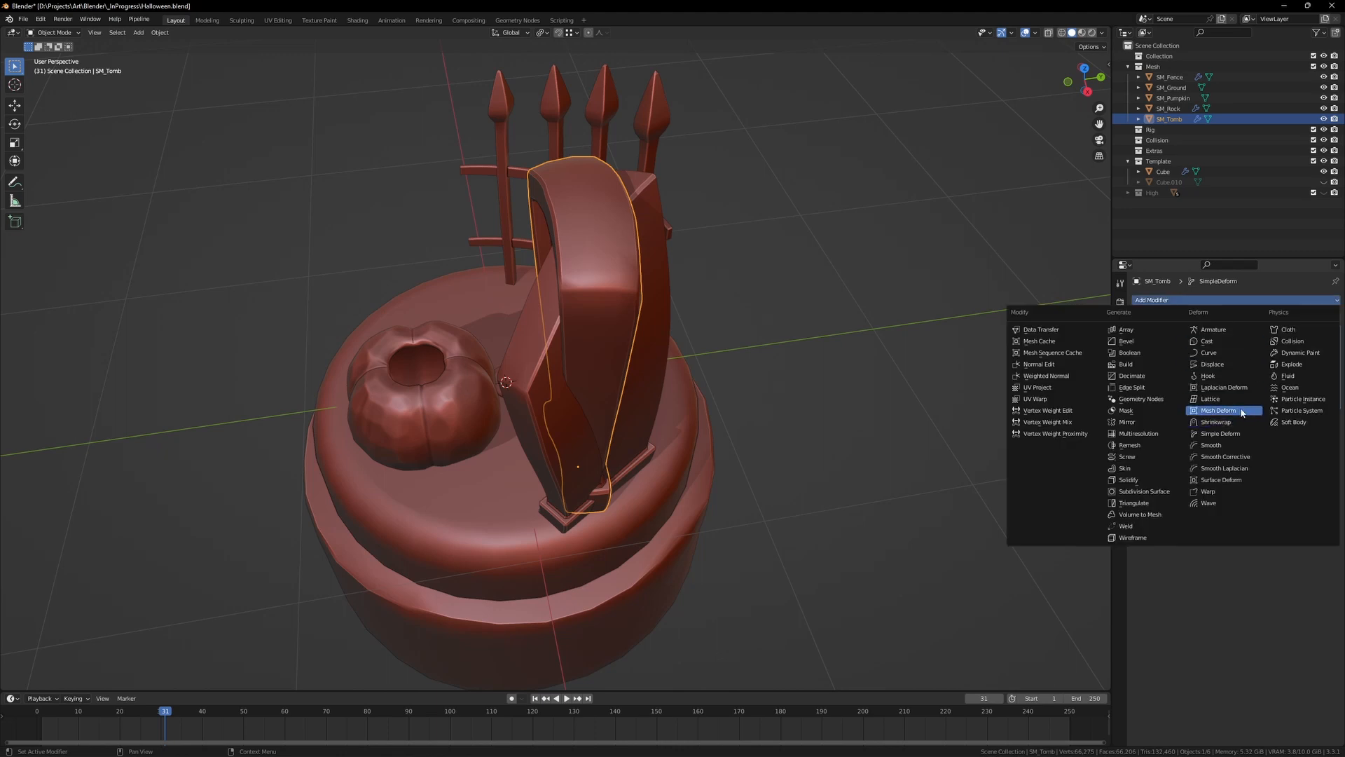
pyautogui.click(1234, 433)
pyautogui.moveTo(1269, 447); pyautogui.dragTo(1240, 446)
pyautogui.moveTo(737, 420); pyautogui.dragTo(893, 420, button='middle')
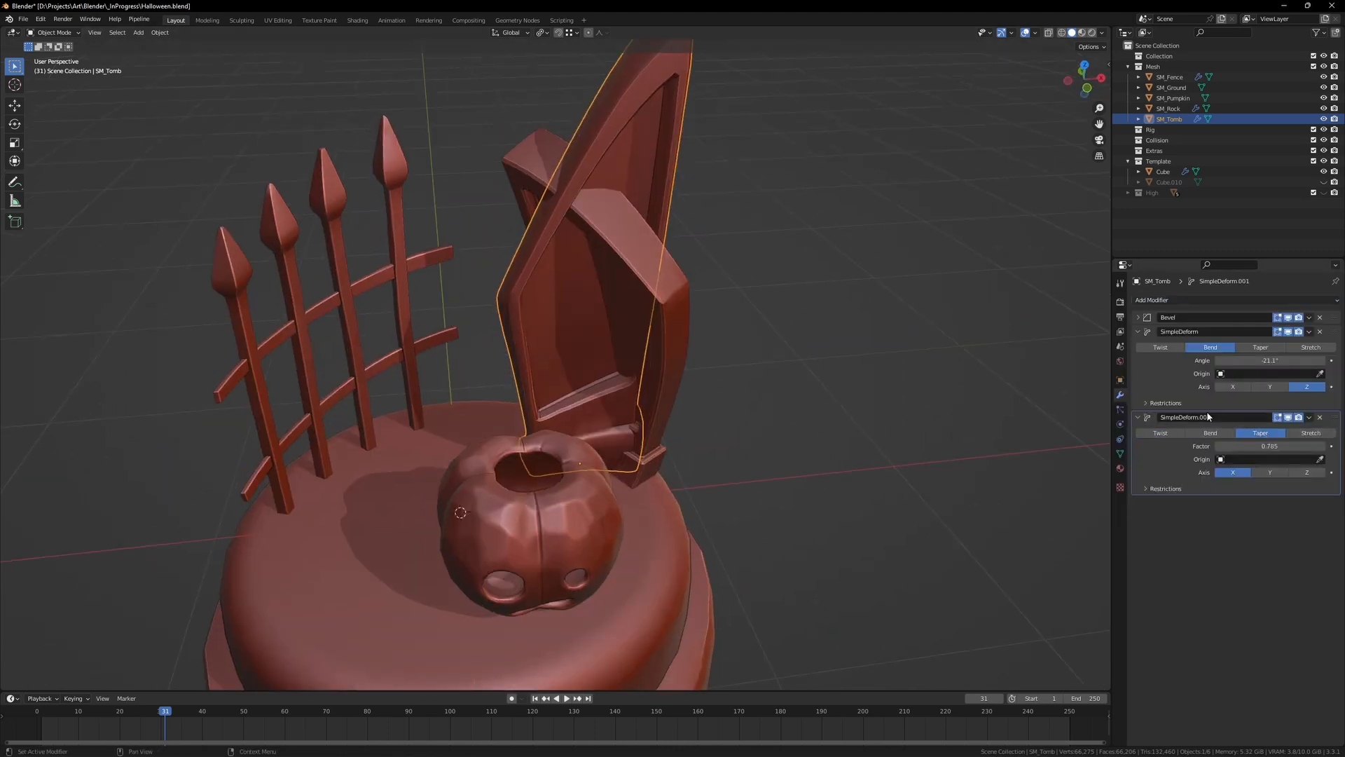
pyautogui.click(1260, 431)
pyautogui.click(1308, 473)
pyautogui.moveTo(778, 358); pyautogui.dragTo(795, 427, button='middle')
# Move the tombstone near the pumpkin, turn it about Z and switch the taper axis to X
pyautogui.press('g')
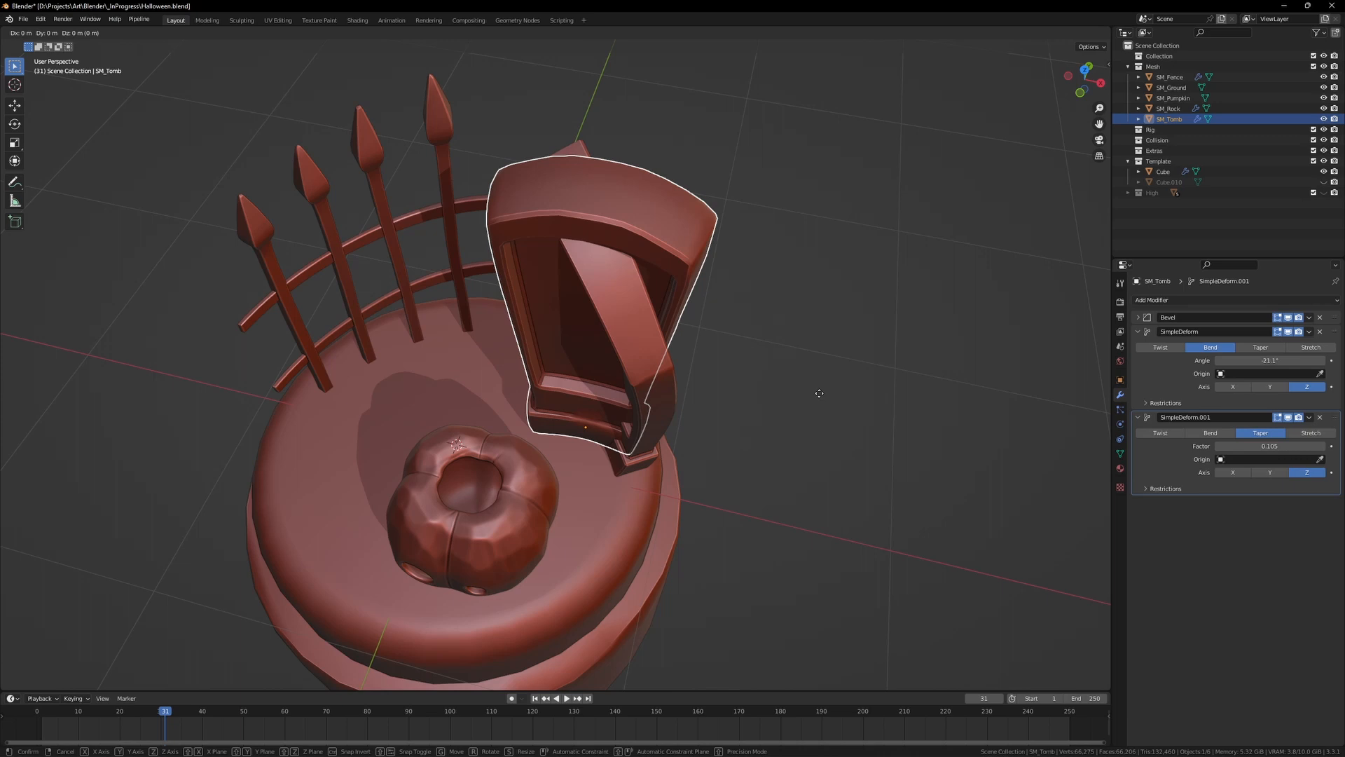
pyautogui.click(810, 393)
pyautogui.press('r')
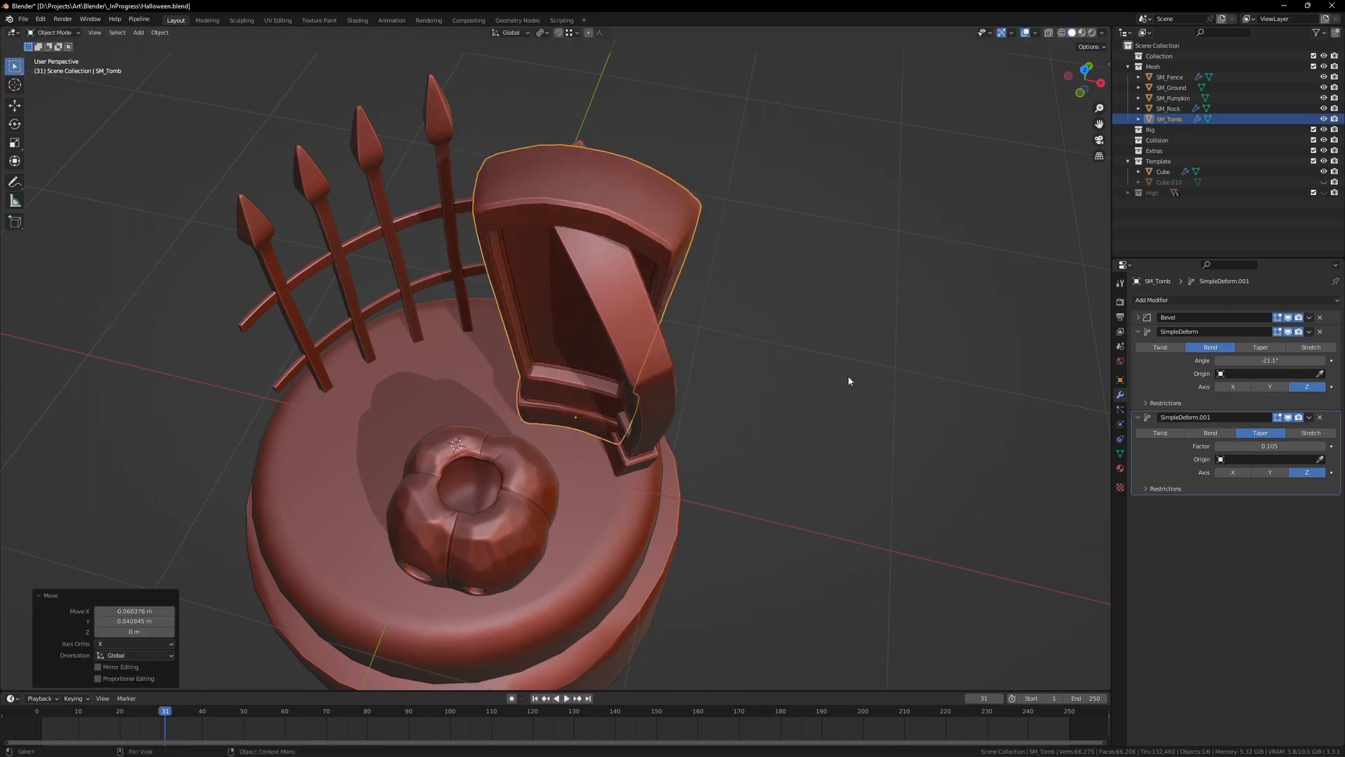
pyautogui.press('z')
pyautogui.rightClick(535, 450)
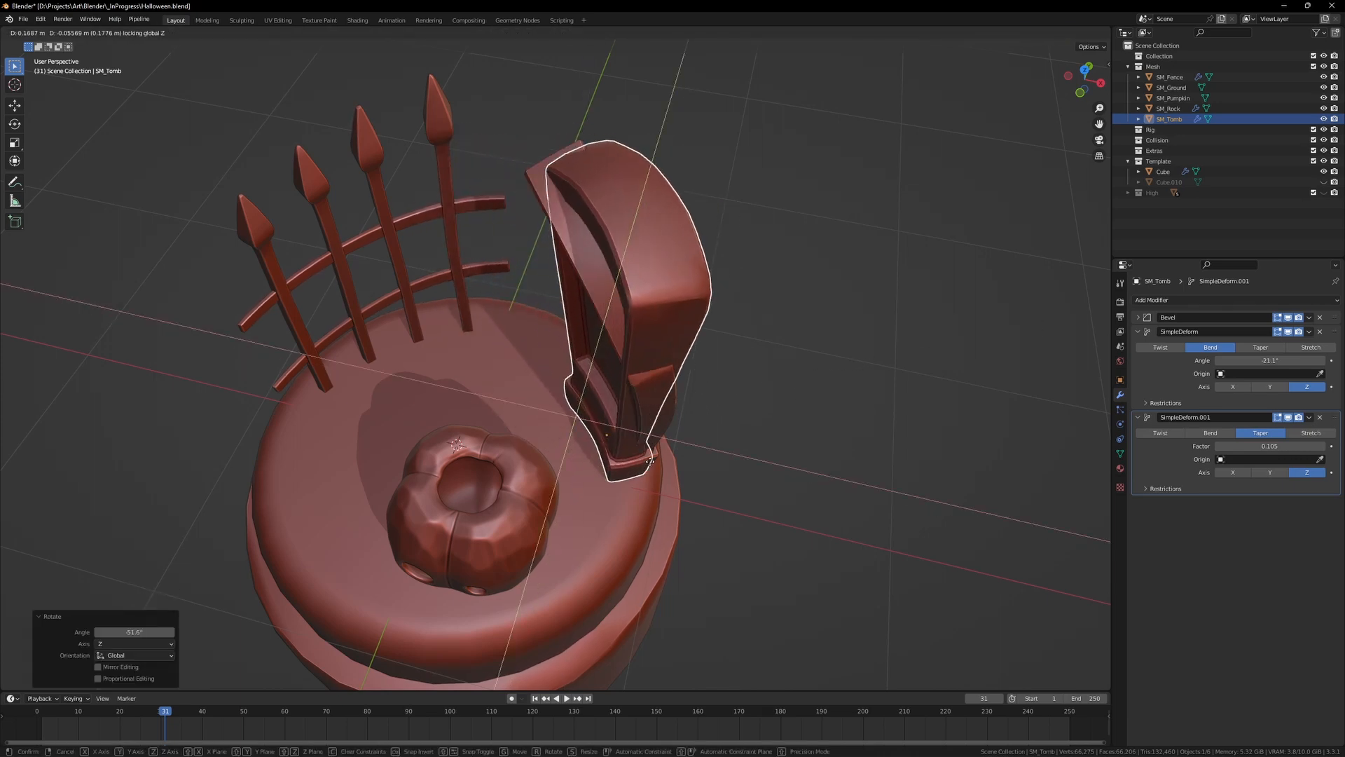
pyautogui.moveTo(632, 421); pyautogui.dragTo(751, 392, button='middle')
pyautogui.click(1233, 473)
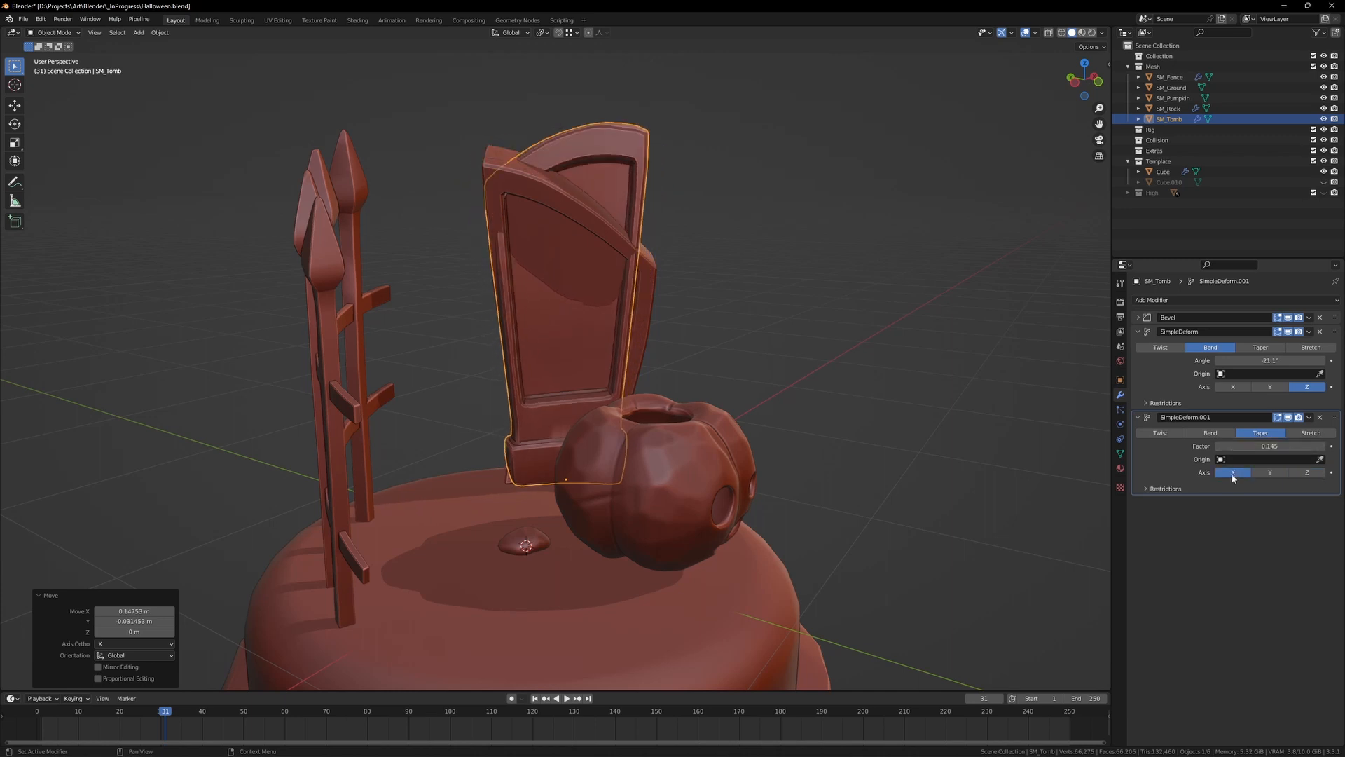
pyautogui.moveTo(860, 418); pyautogui.dragTo(1182, 446, button='middle')
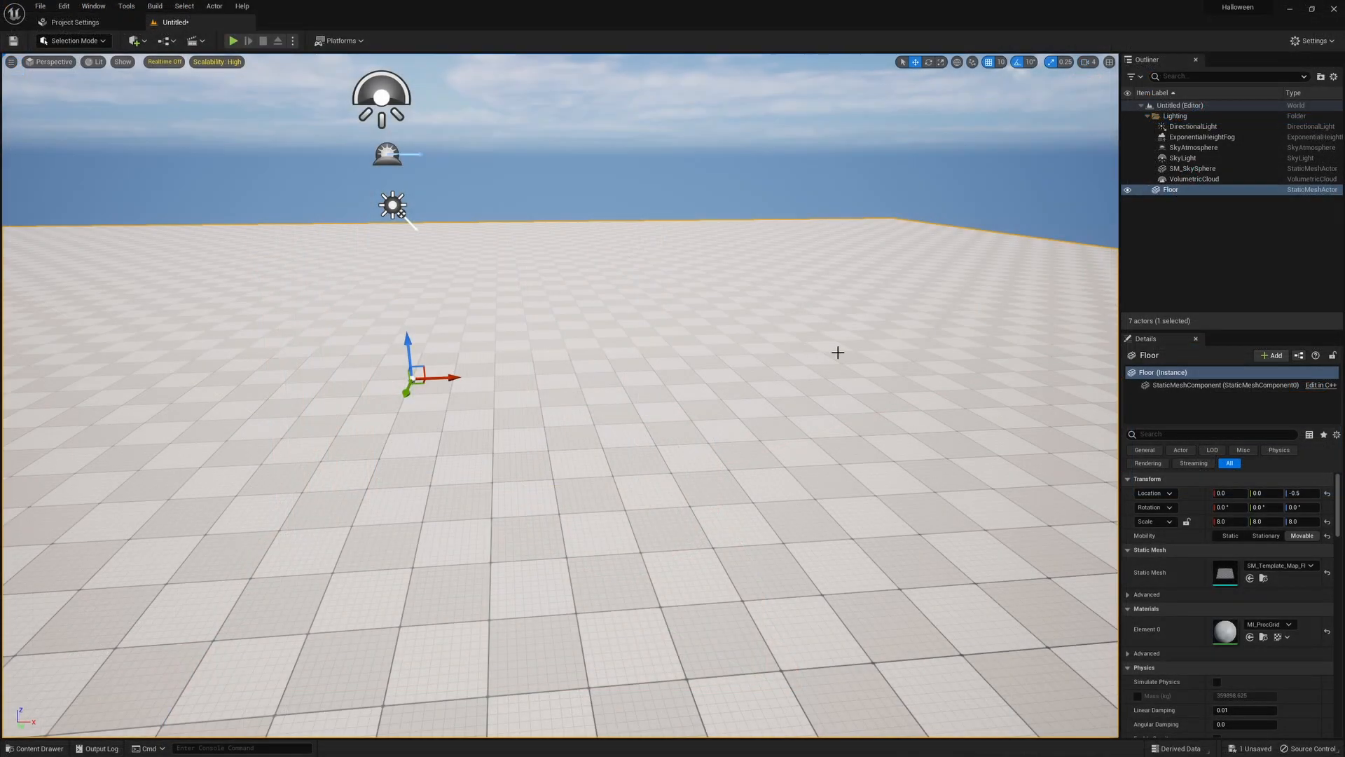
# Create an Assets folder under Content in the Content Drawer
pyautogui.rightClick(604, 323)
pyautogui.press('Escape')
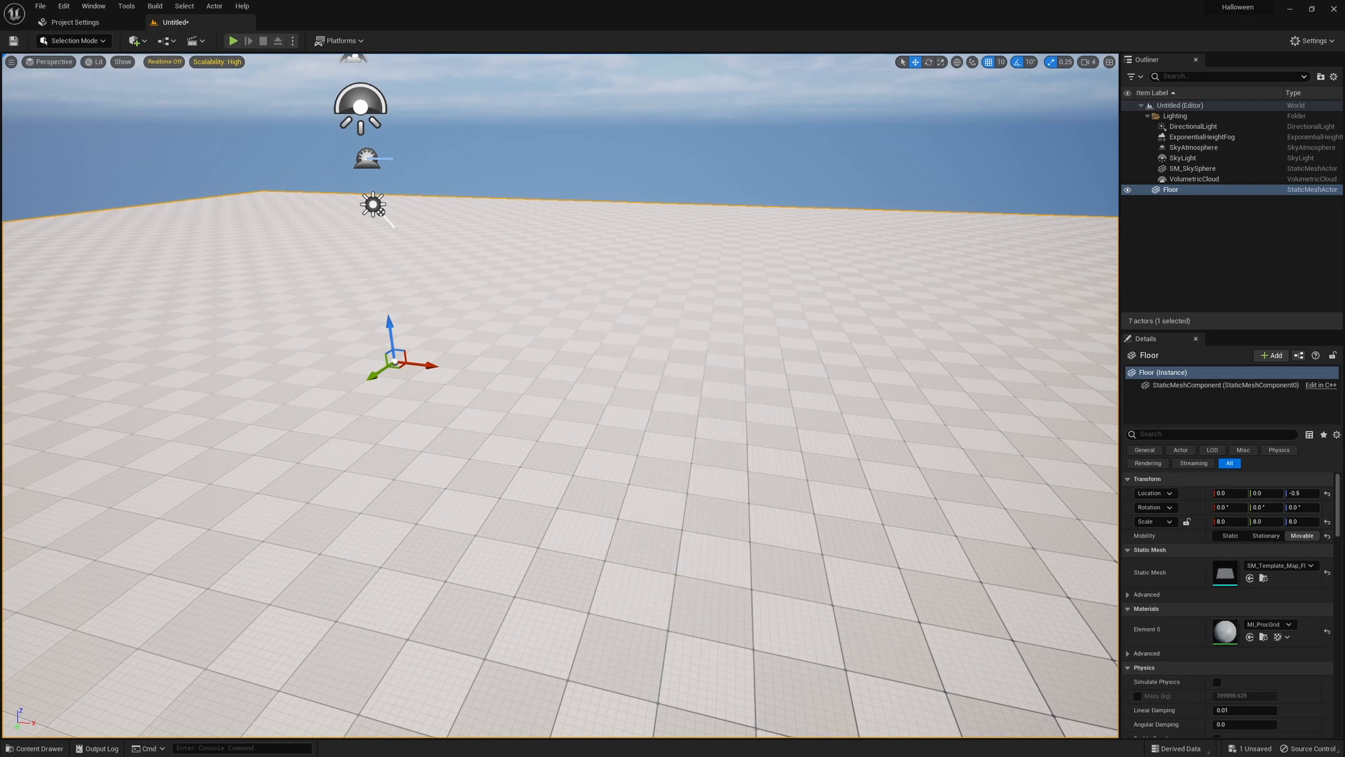
pyautogui.hotkey('ctrl', 'space')
pyautogui.click(47, 539)
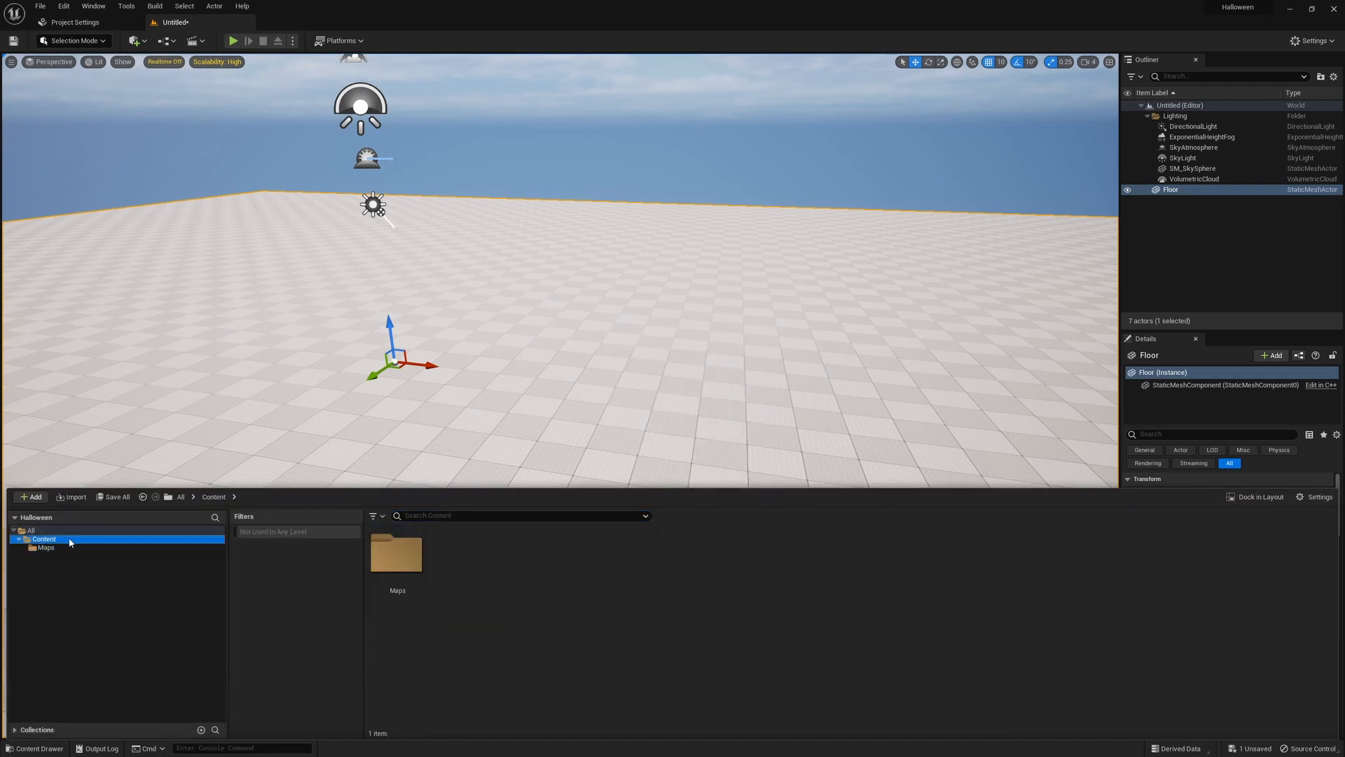
pyautogui.hotkey('ctrl', 'shift', 'n')
pyautogui.write('Assets')
pyautogui.press('Return')
pyautogui.press('Return')
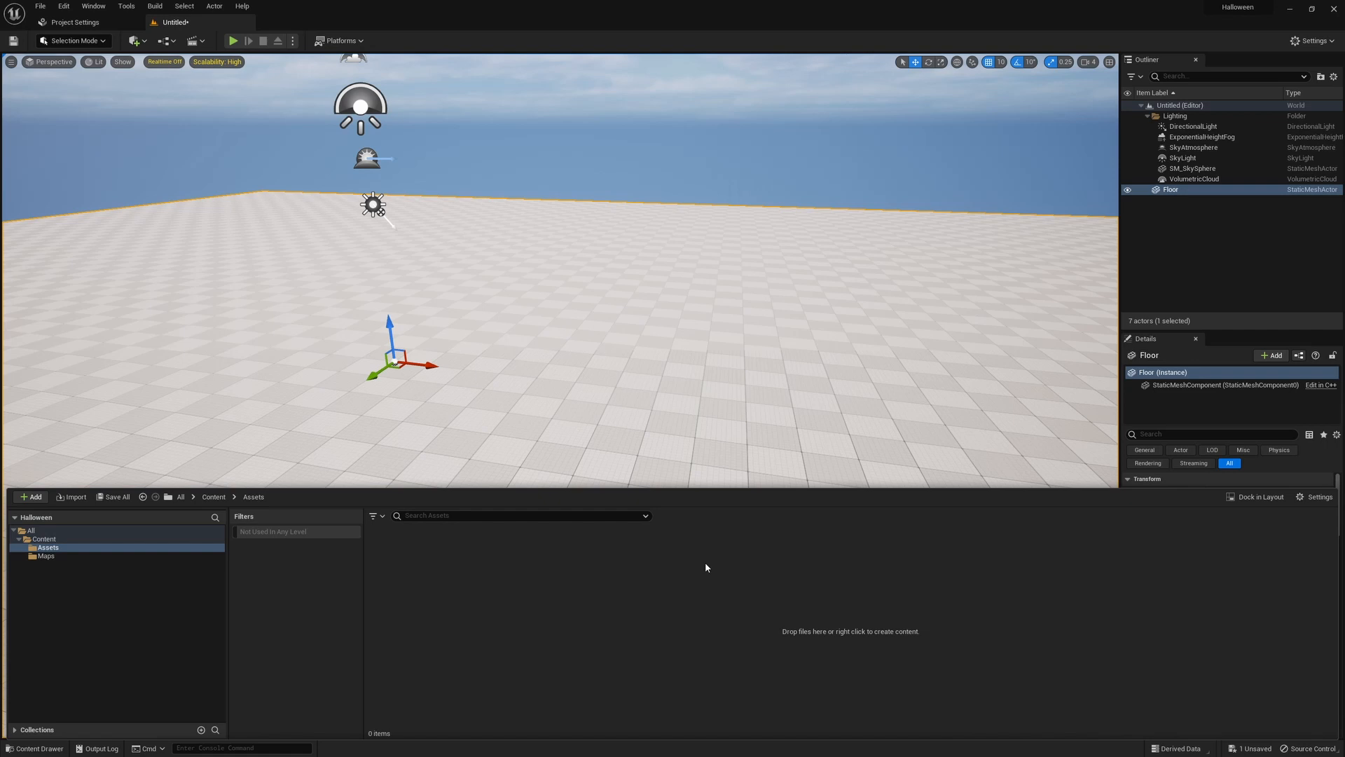
# Create Materials, Meshes and Textures subfolders inside Assets and open Meshes
pyautogui.hotkey('ctrl', 'shift', 'n')
pyautogui.write('Materials')
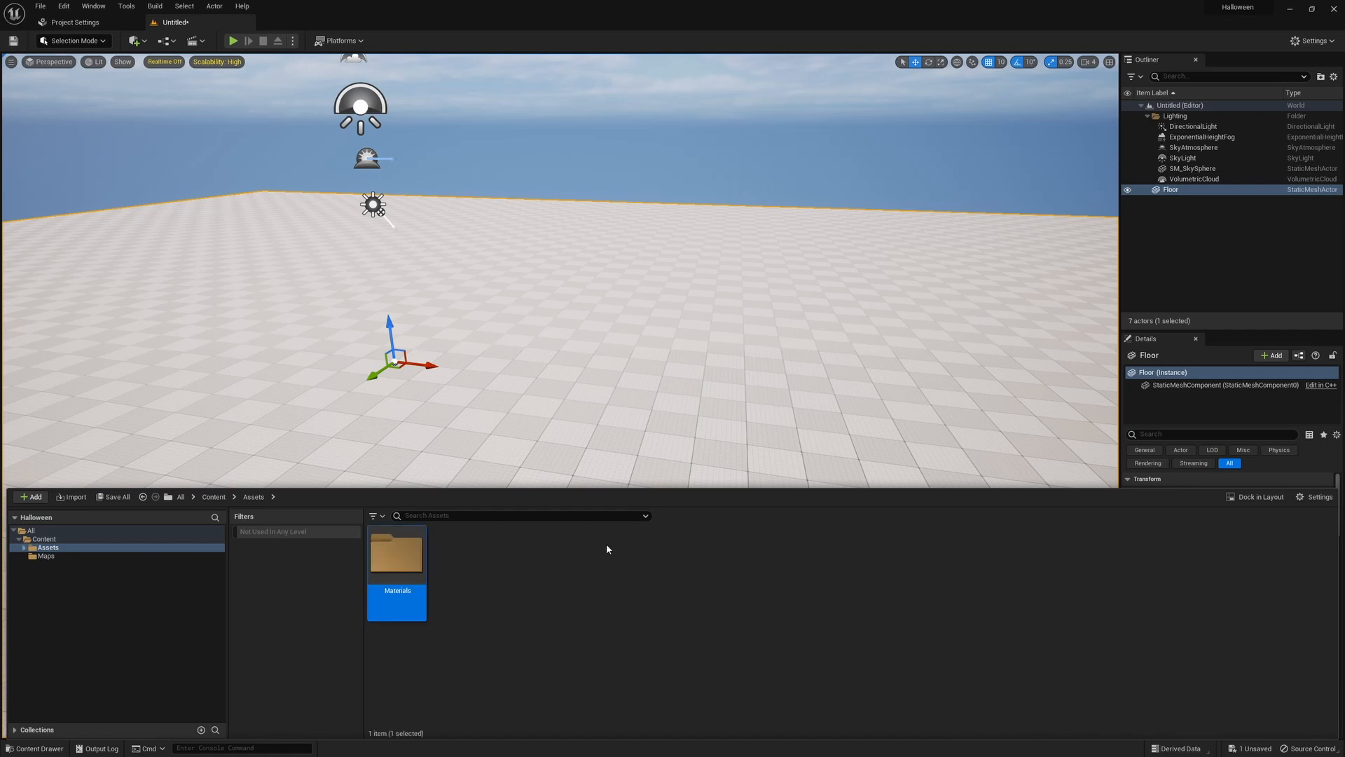
pyautogui.click(515, 591)
pyautogui.hotkey('ctrl', 'shift', 'n')
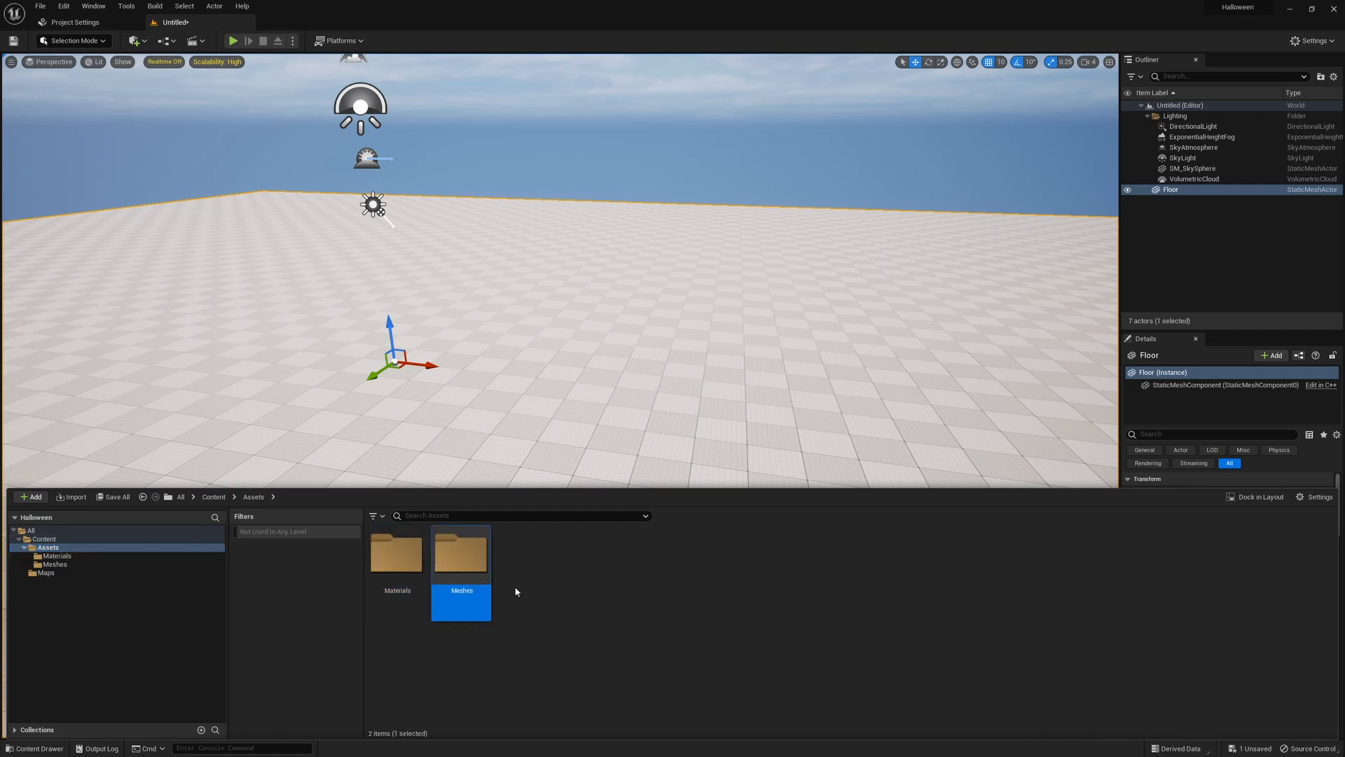
pyautogui.hotkey('ctrl', 'shift', 'n')
pyautogui.write('Textures')
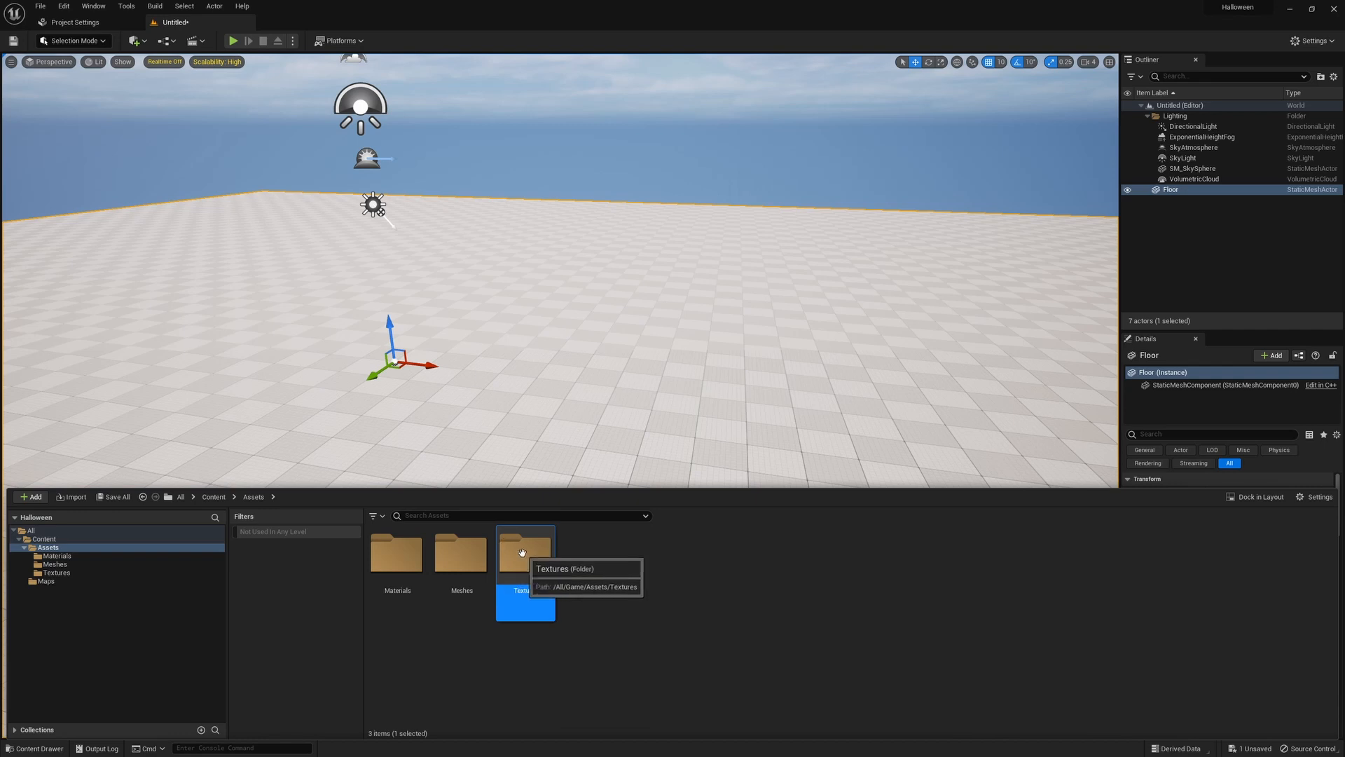
pyautogui.doubleClick(460, 554)
# Import the graveyard assets into Meshes and move all textures into the Textures folder
pyautogui.rightClick(541, 583)
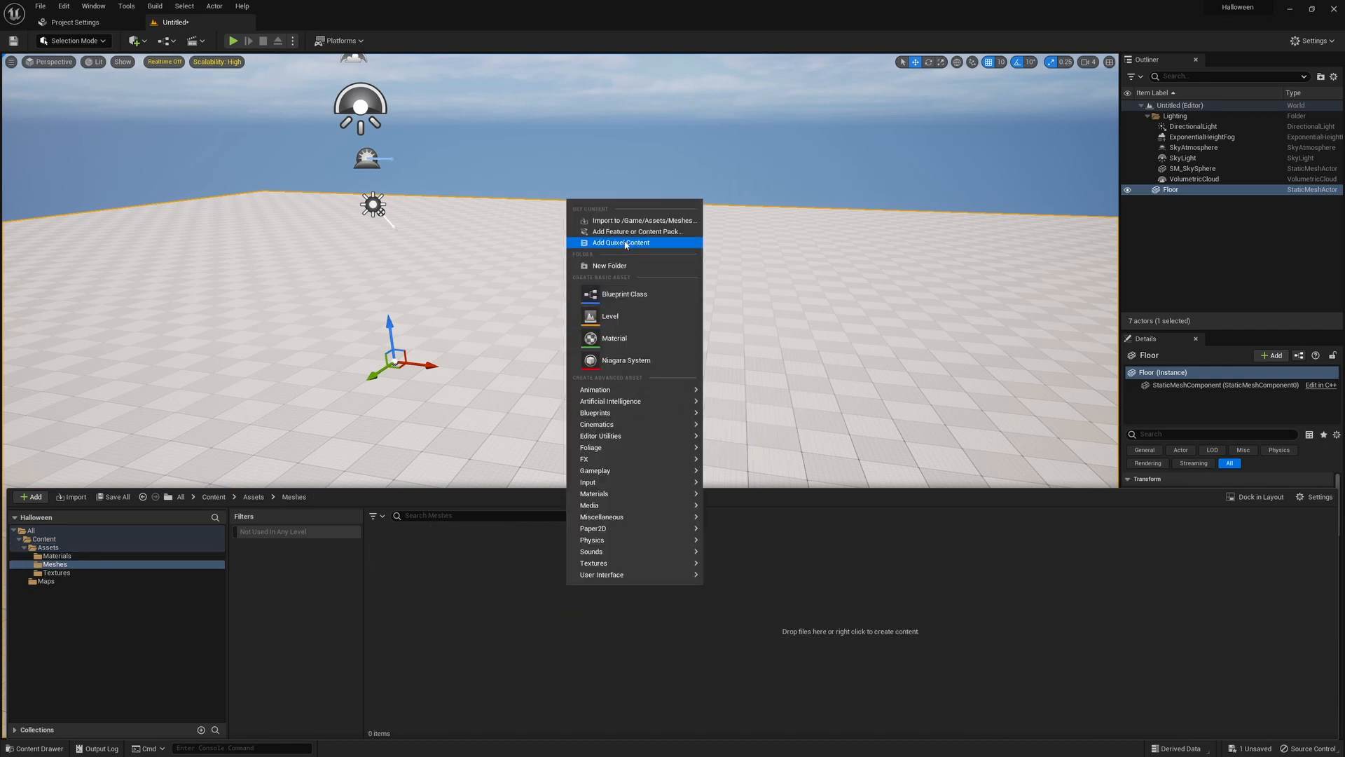
pyautogui.click(505, 609)
pyautogui.rightClick(506, 609)
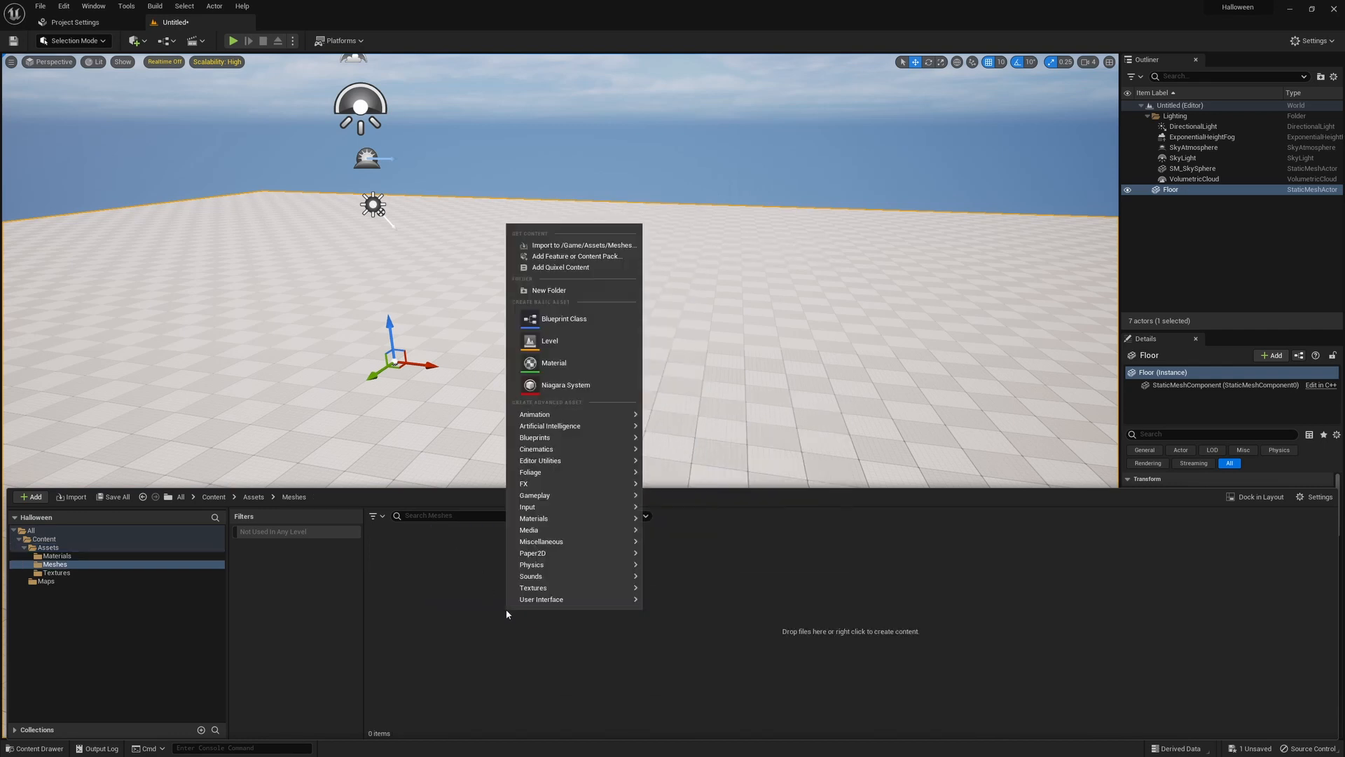
pyautogui.click(374, 516)
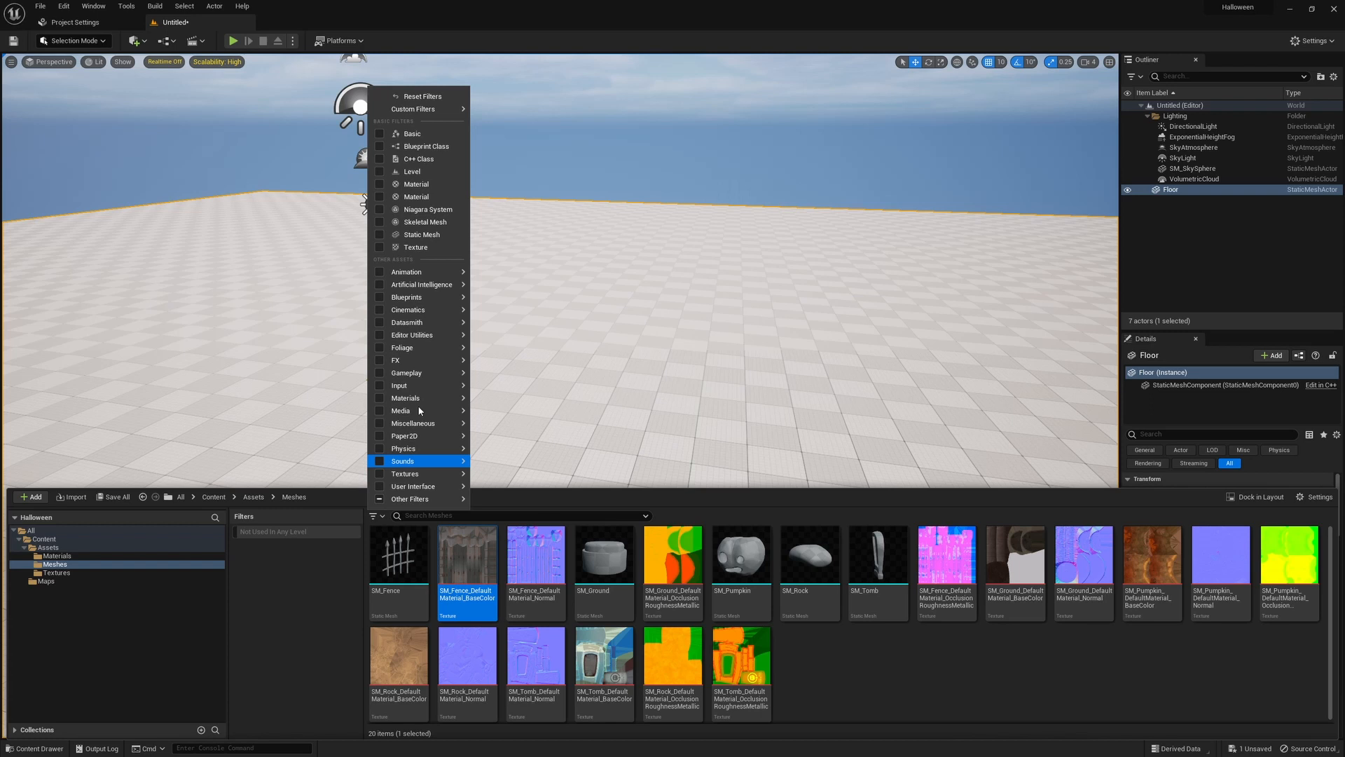
pyautogui.click(379, 473)
pyautogui.hotkey('ctrl', 'a')
pyautogui.moveTo(468, 557); pyautogui.dragTo(63, 574)
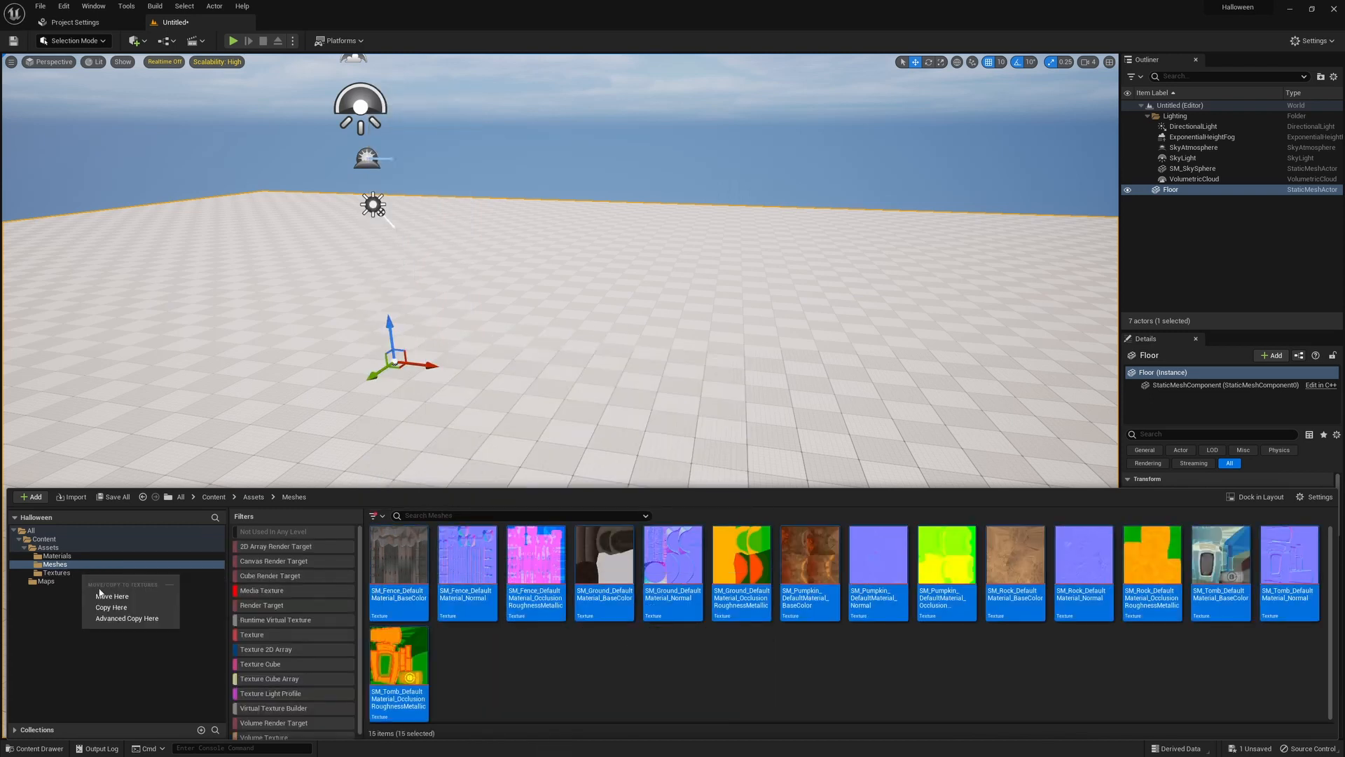
pyautogui.click(112, 596)
# Clear the texture filter to show the five meshes and start creating content in Materials
pyautogui.click(373, 516)
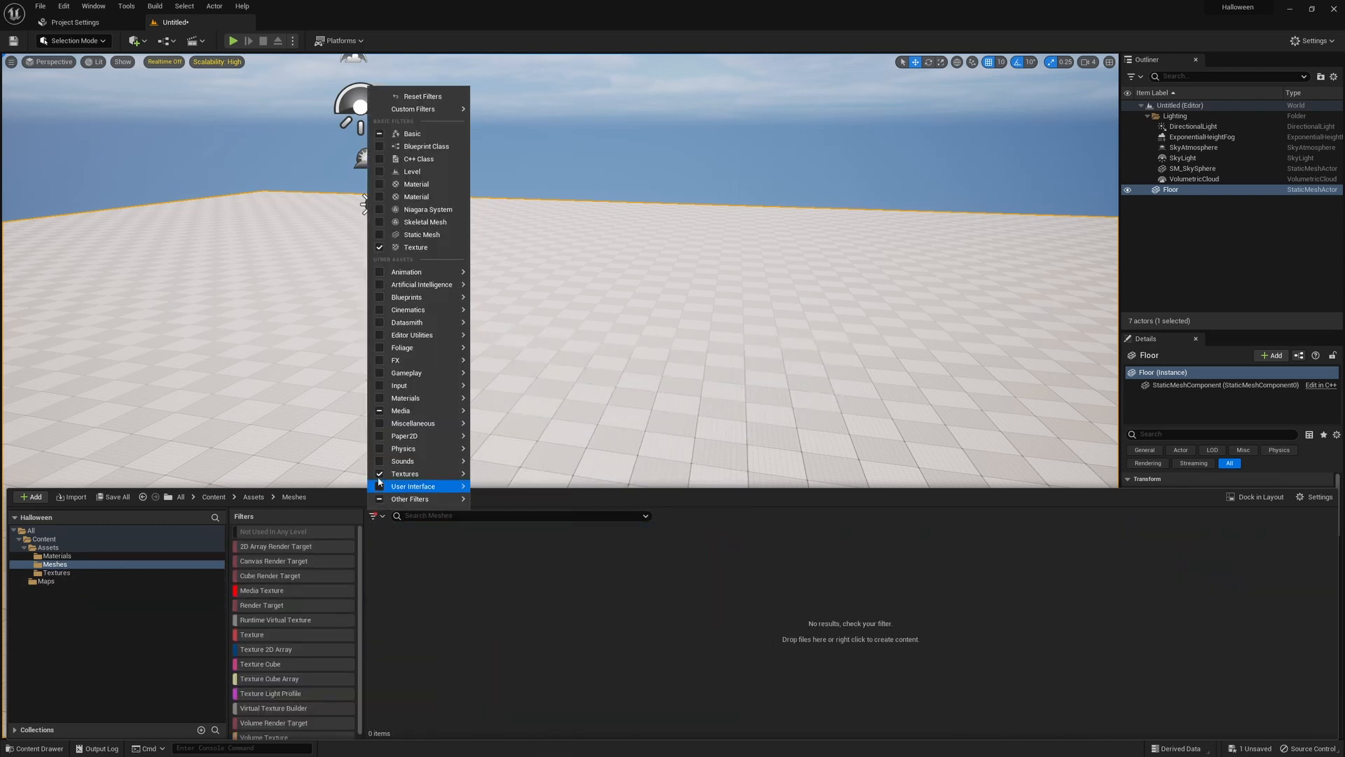
pyautogui.click(387, 485)
pyautogui.click(590, 562)
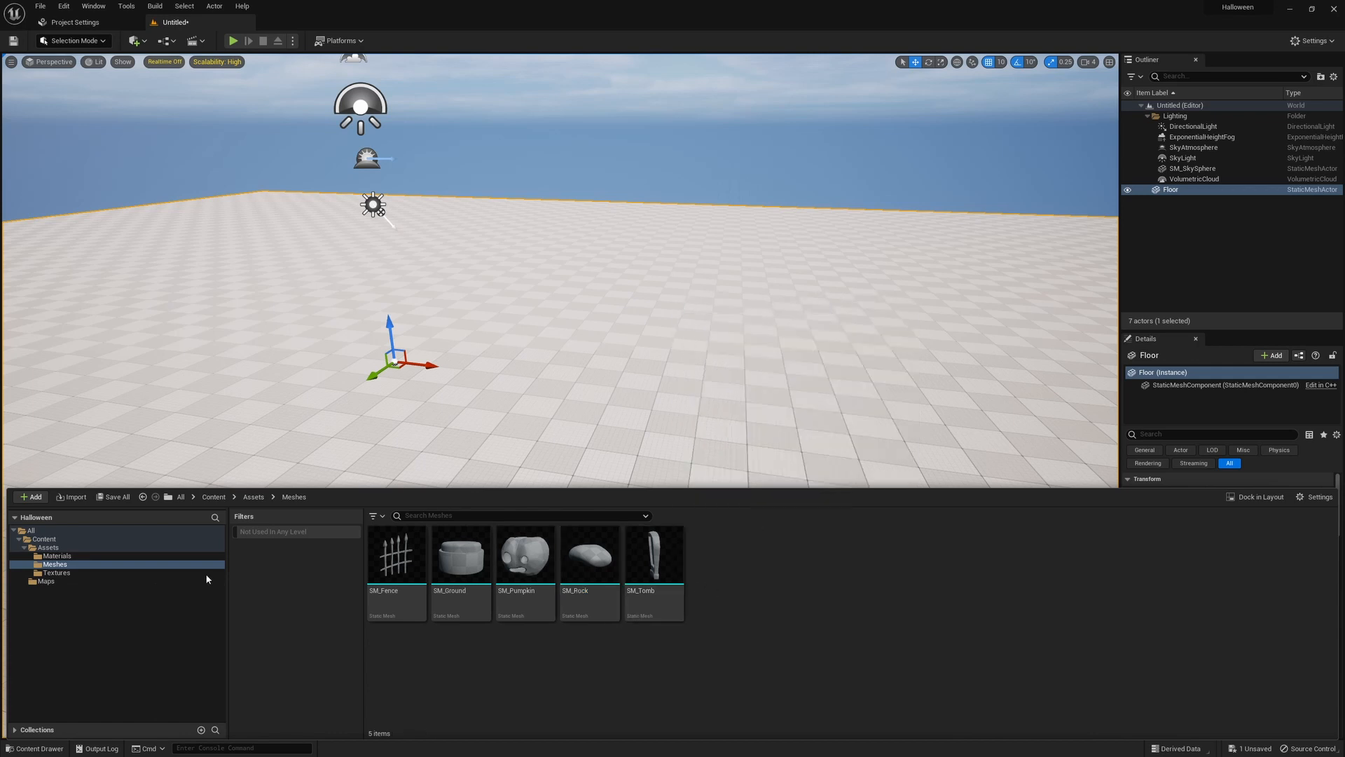
pyautogui.click(56, 555)
pyautogui.rightClick(610, 586)
# Create the material M_ModelBase and open it in the material editor
pyautogui.click(662, 297)
pyautogui.write('M_ModelBa')
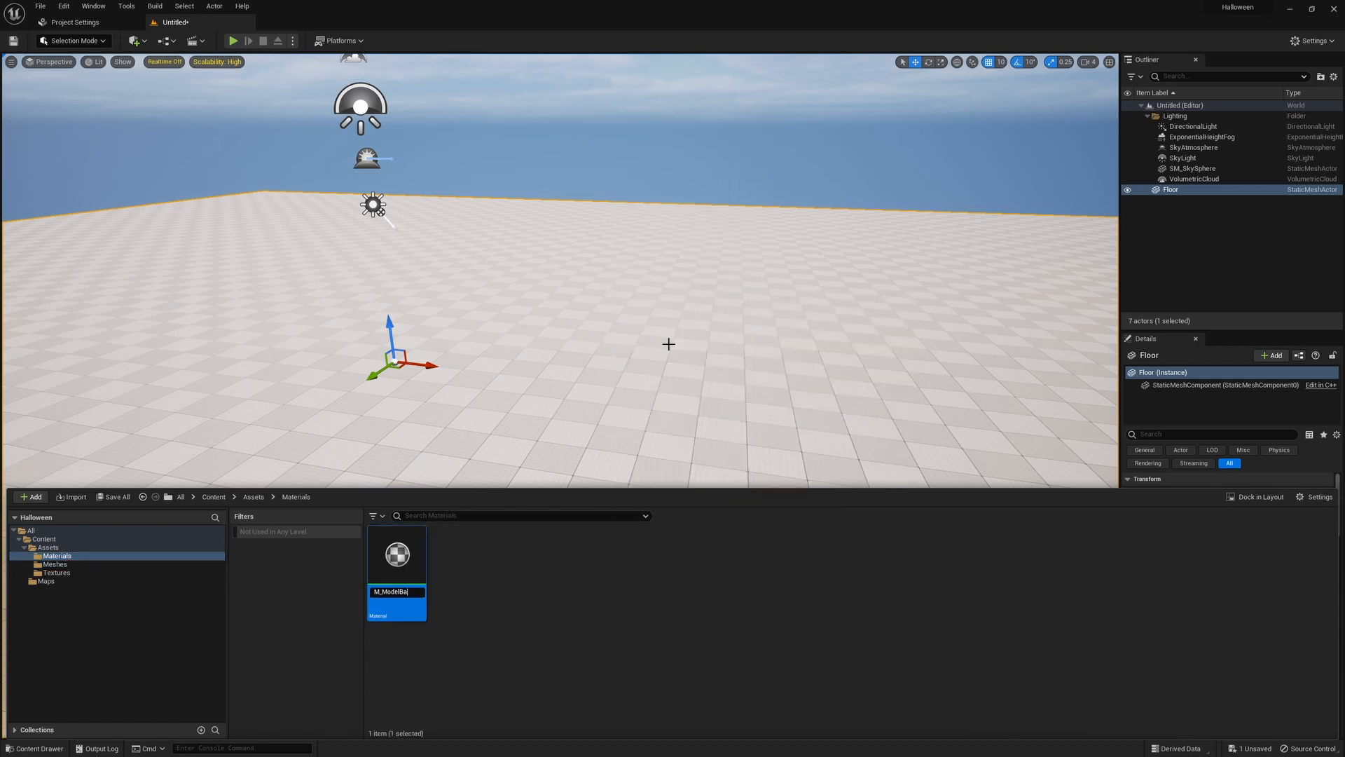
pyautogui.write('se')
pyautogui.press('Return')
pyautogui.hotkey('ctrl', 'space')
pyautogui.click(56, 572)
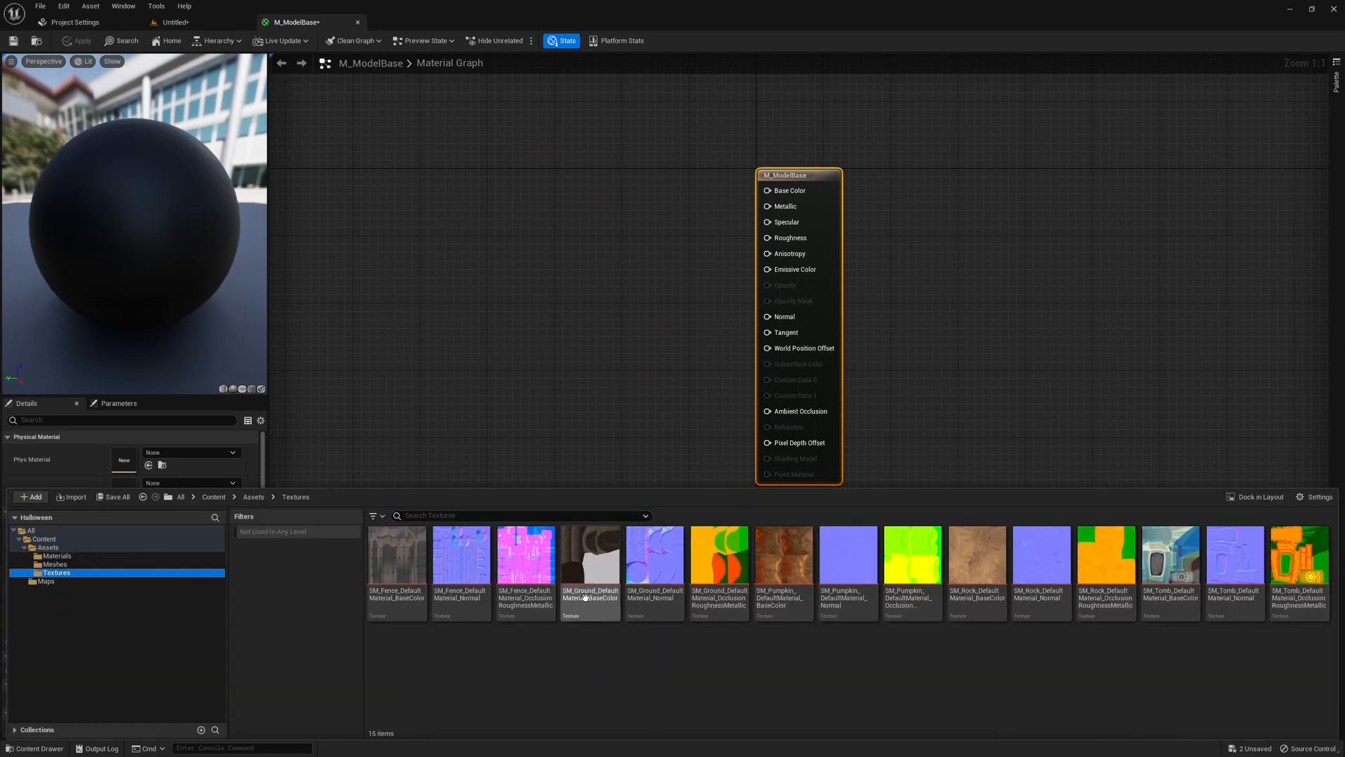
pyautogui.click(427, 285)
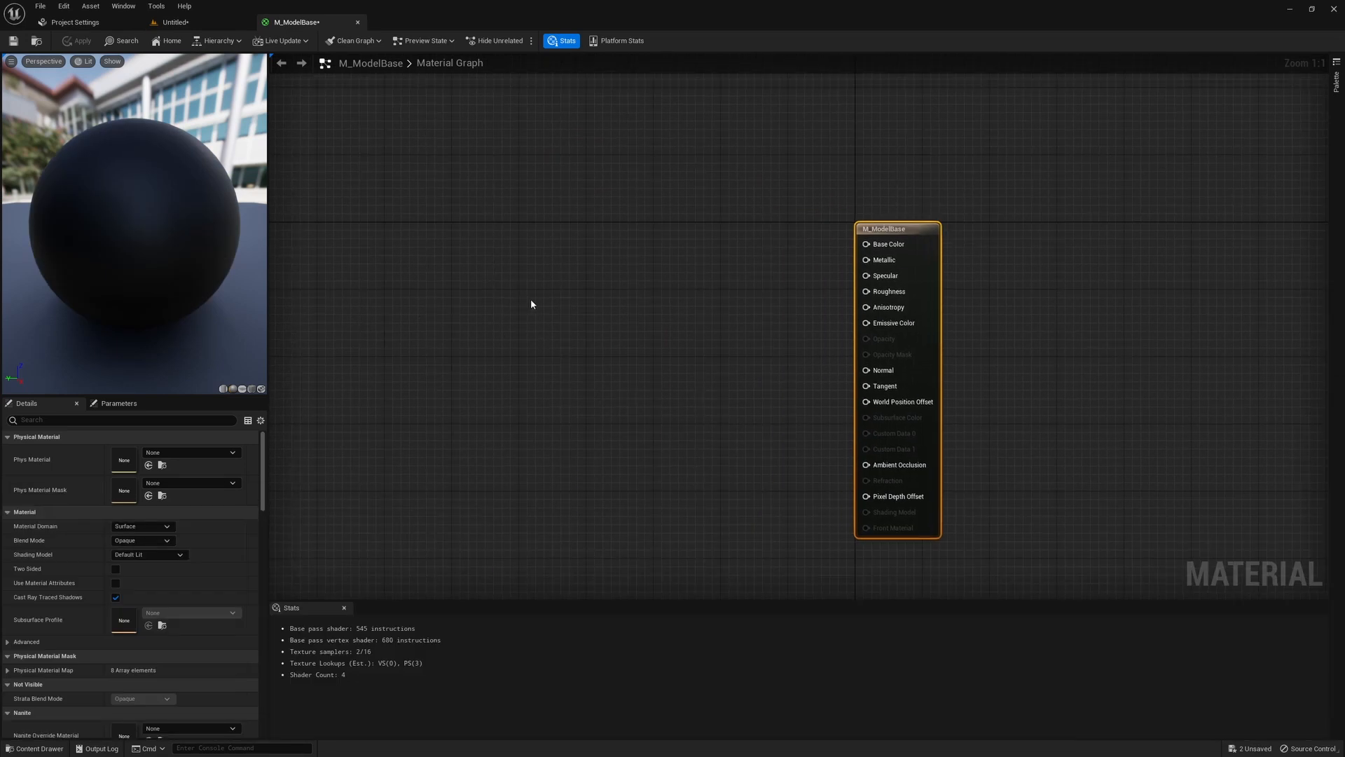
# Add an ORM texture parameter wired R to Ambient Occlusion, G to Roughness, A to Metallic
pyautogui.rightClick(525, 300)
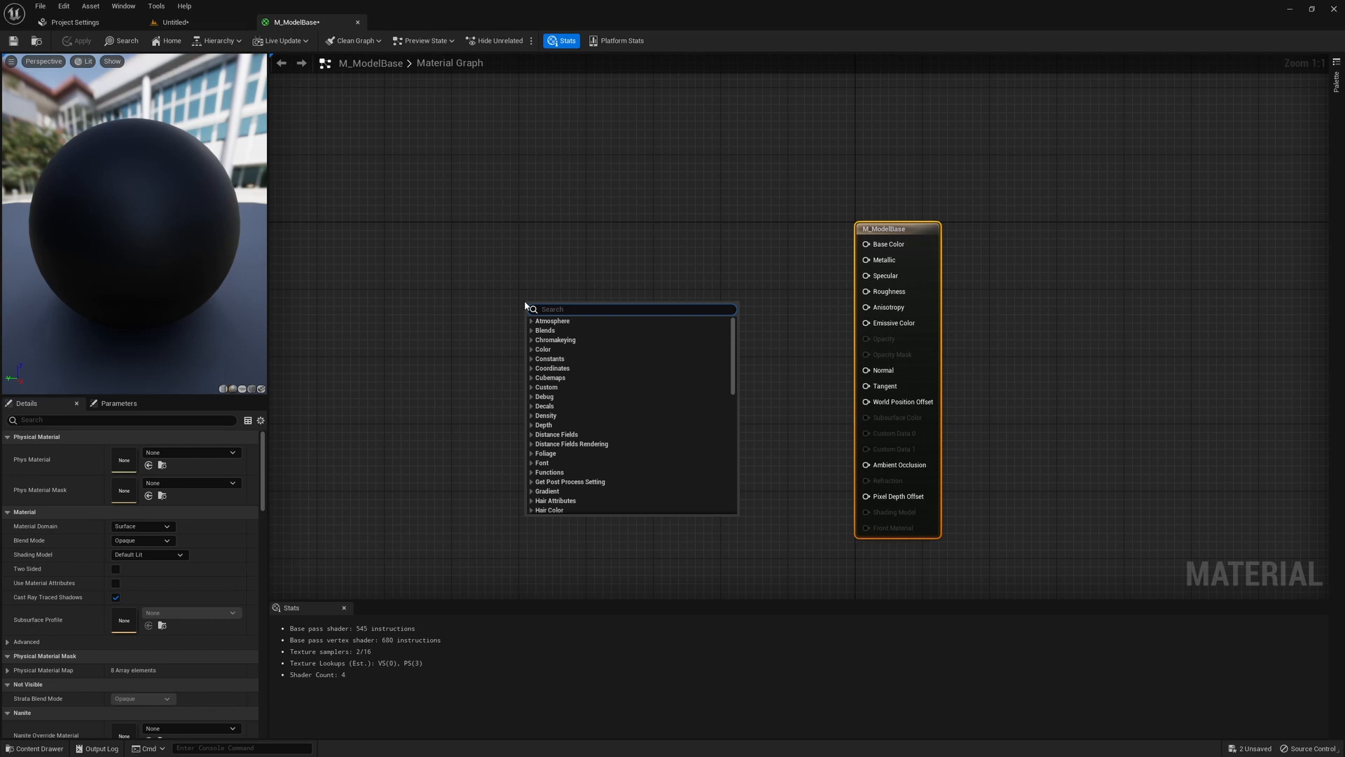
pyautogui.write('texture sample')
pyautogui.press('Return')
pyautogui.rightClick(528, 314)
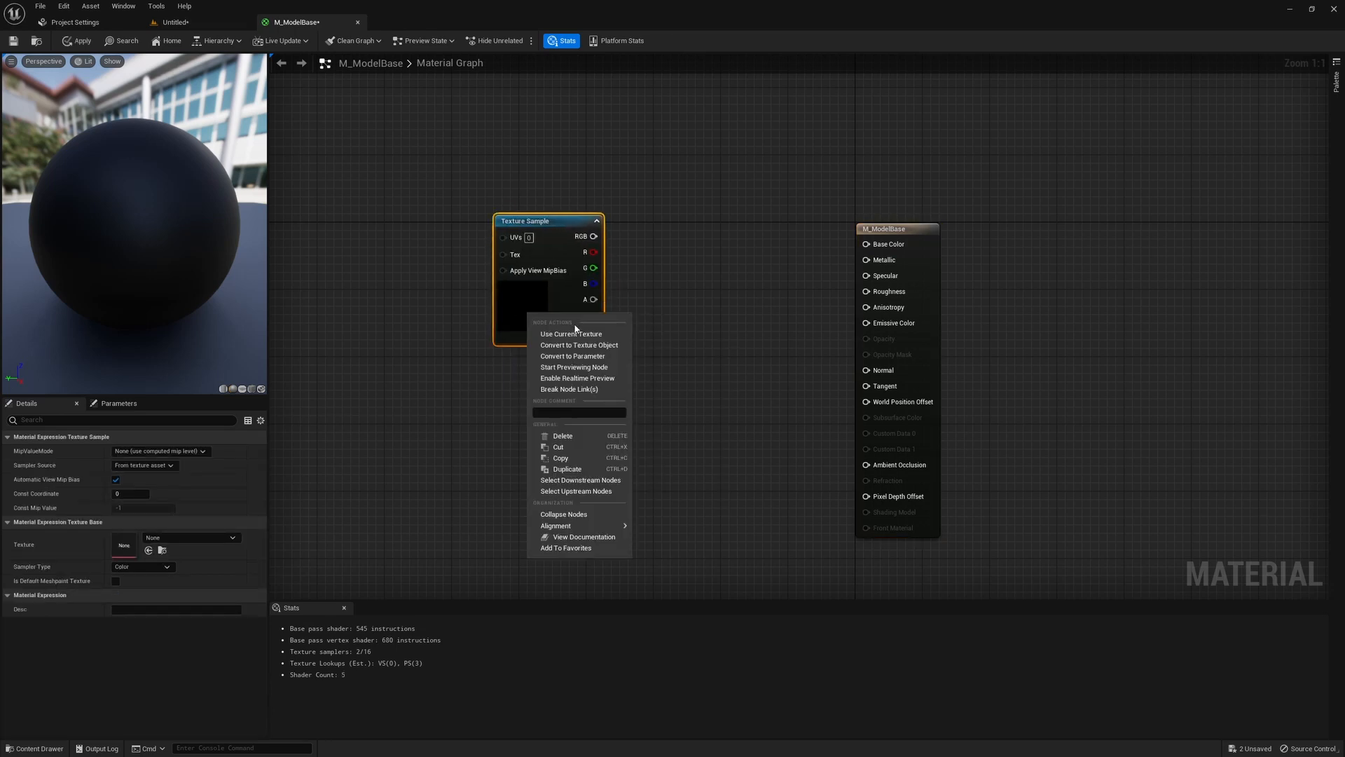
pyautogui.click(586, 354)
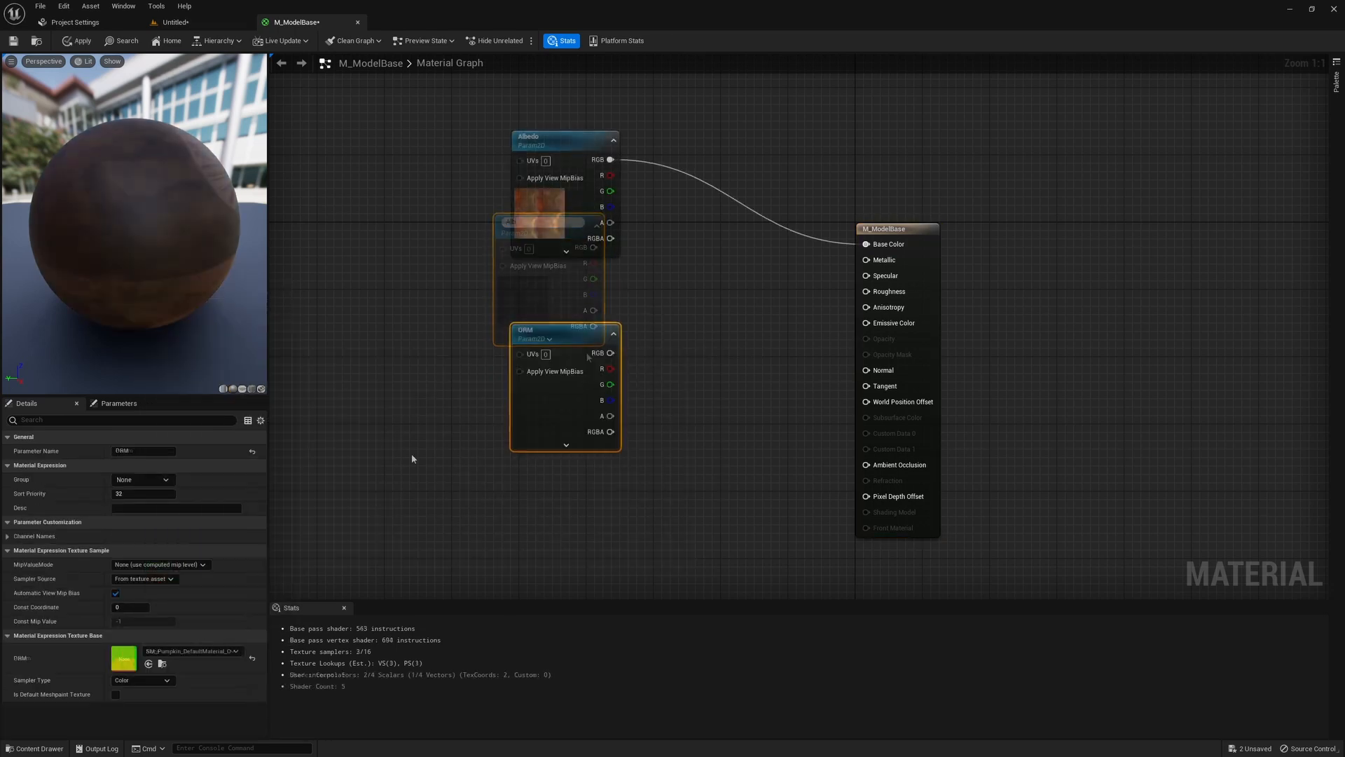
pyautogui.moveTo(610, 369); pyautogui.dragTo(866, 465)
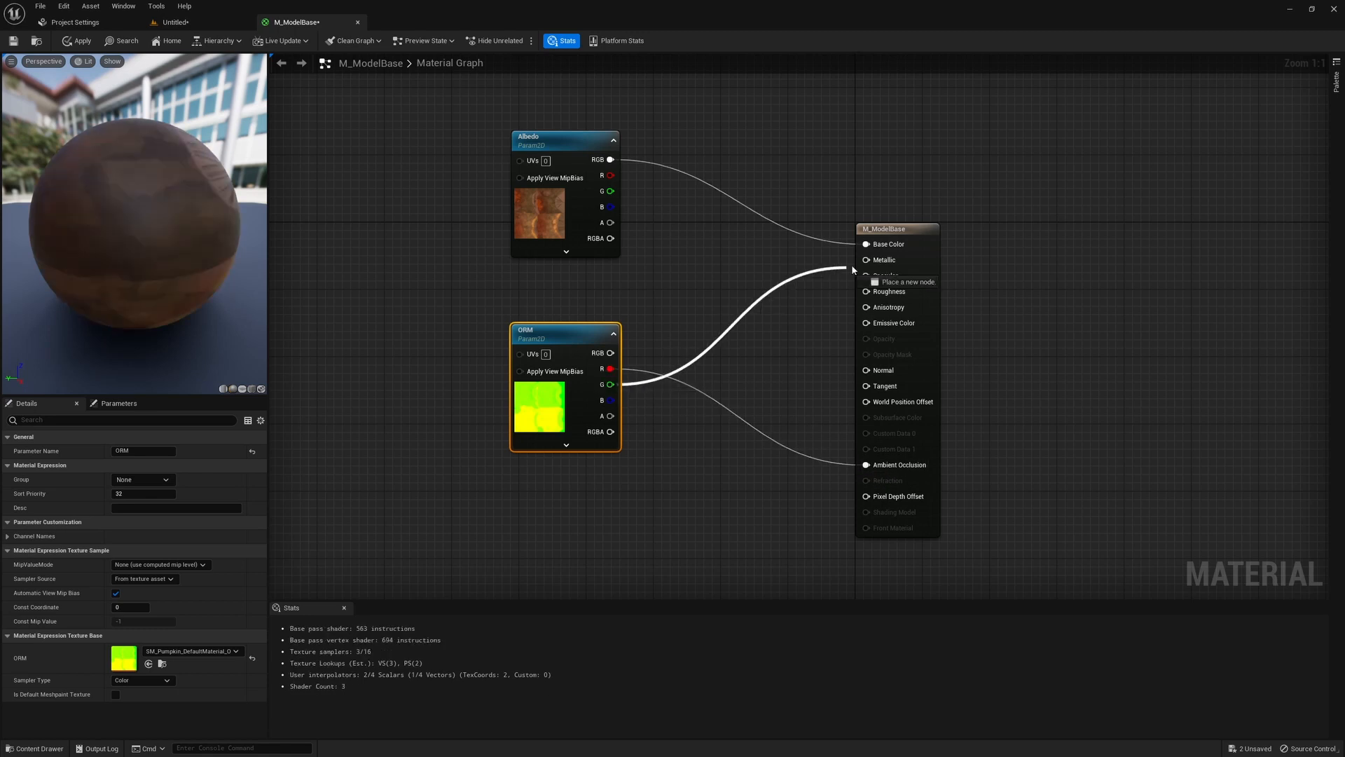
pyautogui.moveTo(610, 384); pyautogui.dragTo(866, 292)
pyautogui.moveTo(610, 416); pyautogui.dragTo(876, 260)
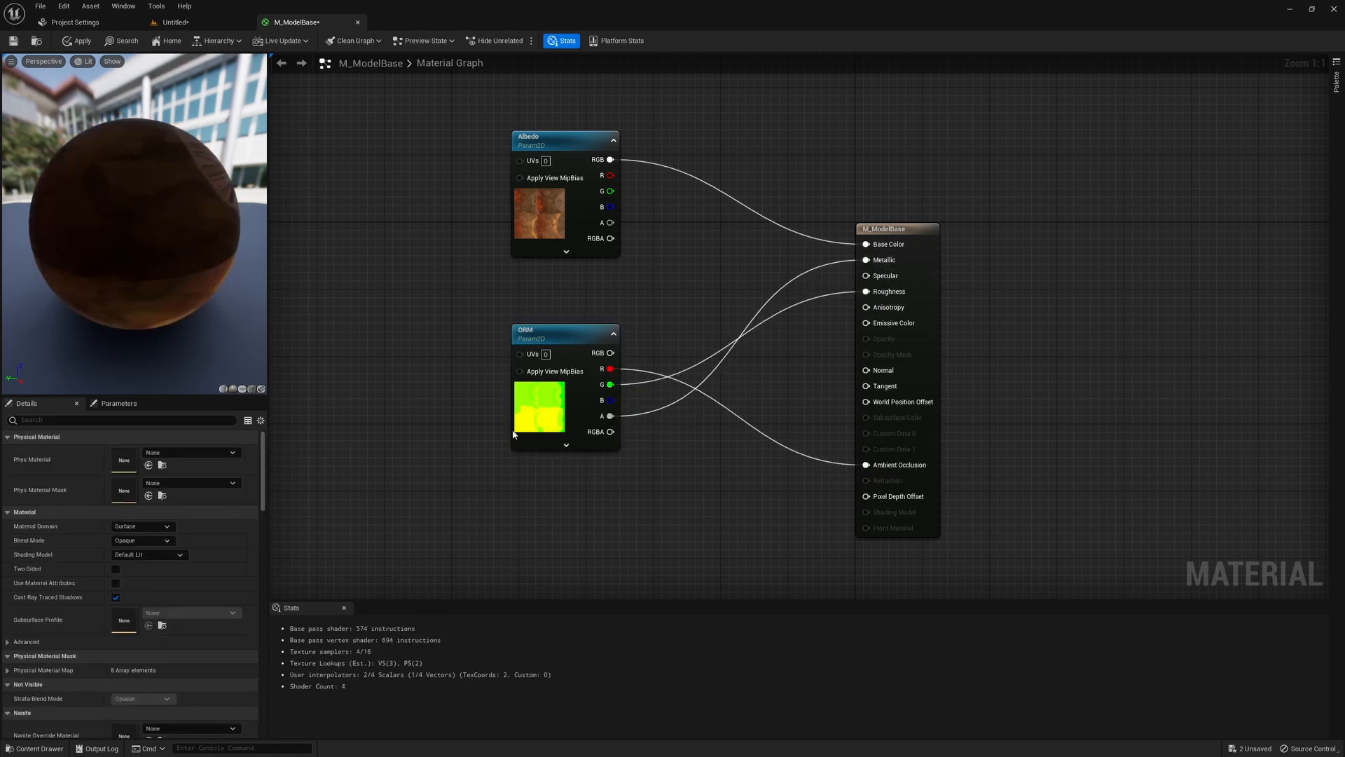
# Add a Specular scalar parameter wired to Specular and duplicate the ORM node
pyautogui.click(569, 281)
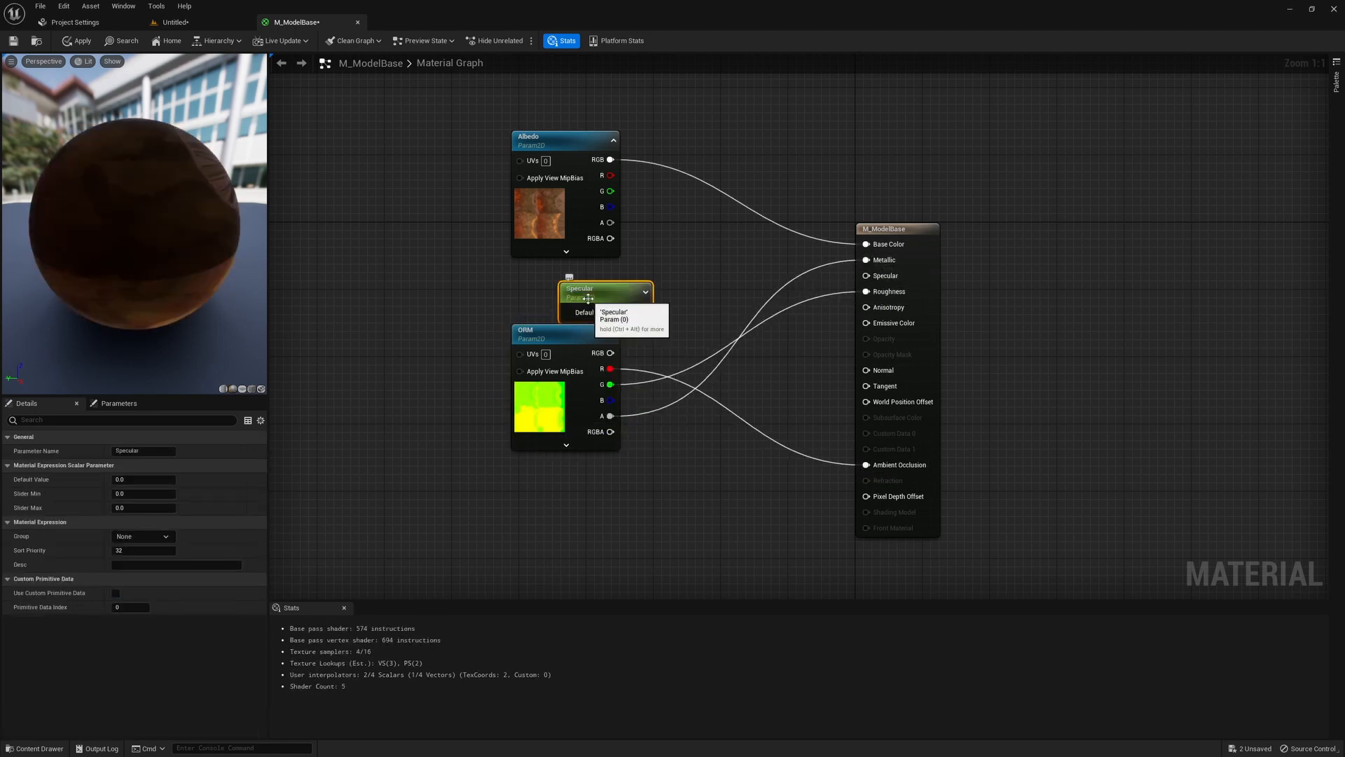
pyautogui.moveTo(589, 299)
pyautogui.mouseDown()
pyautogui.moveTo(550, 291)
pyautogui.moveTo(866, 275)
pyautogui.mouseUp()
pyautogui.click(522, 481)
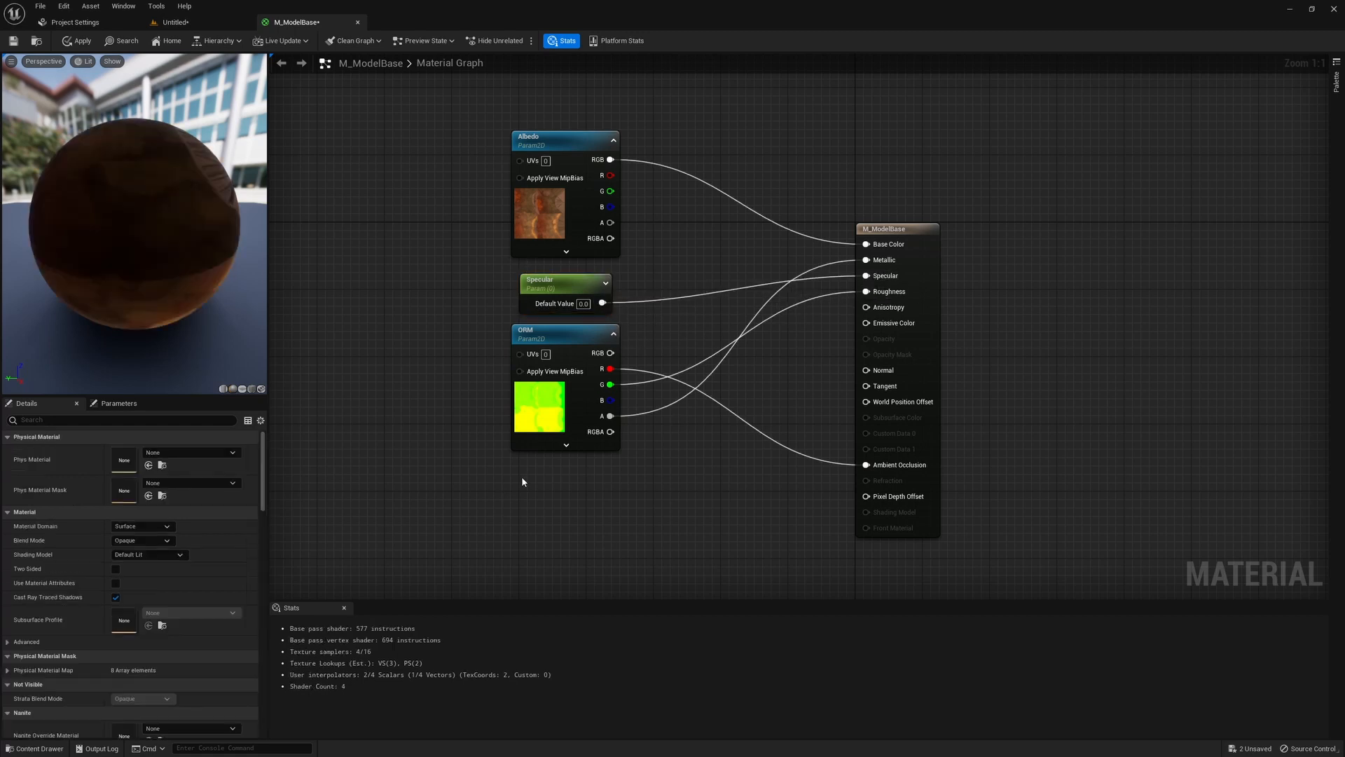
pyautogui.click(557, 416)
pyautogui.hotkey('ctrl', 'd')
pyautogui.moveTo(567, 468); pyautogui.dragTo(553, 484)
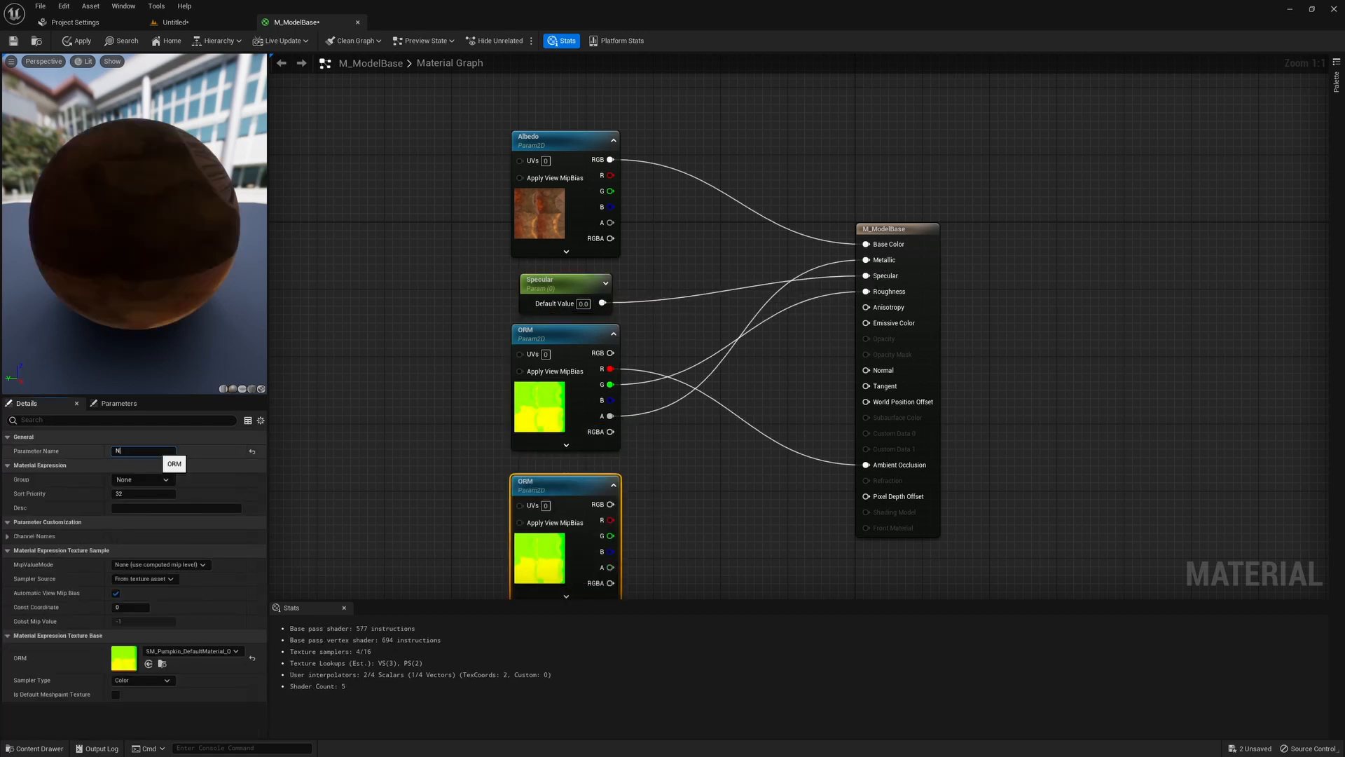
# Wire the Normal texture parameter into Normal, assign the normal texture and save
pyautogui.moveTo(610, 520); pyautogui.dragTo(564, 390, button='right')
pyautogui.moveTo(821, 253); pyautogui.dragTo(821, 239)
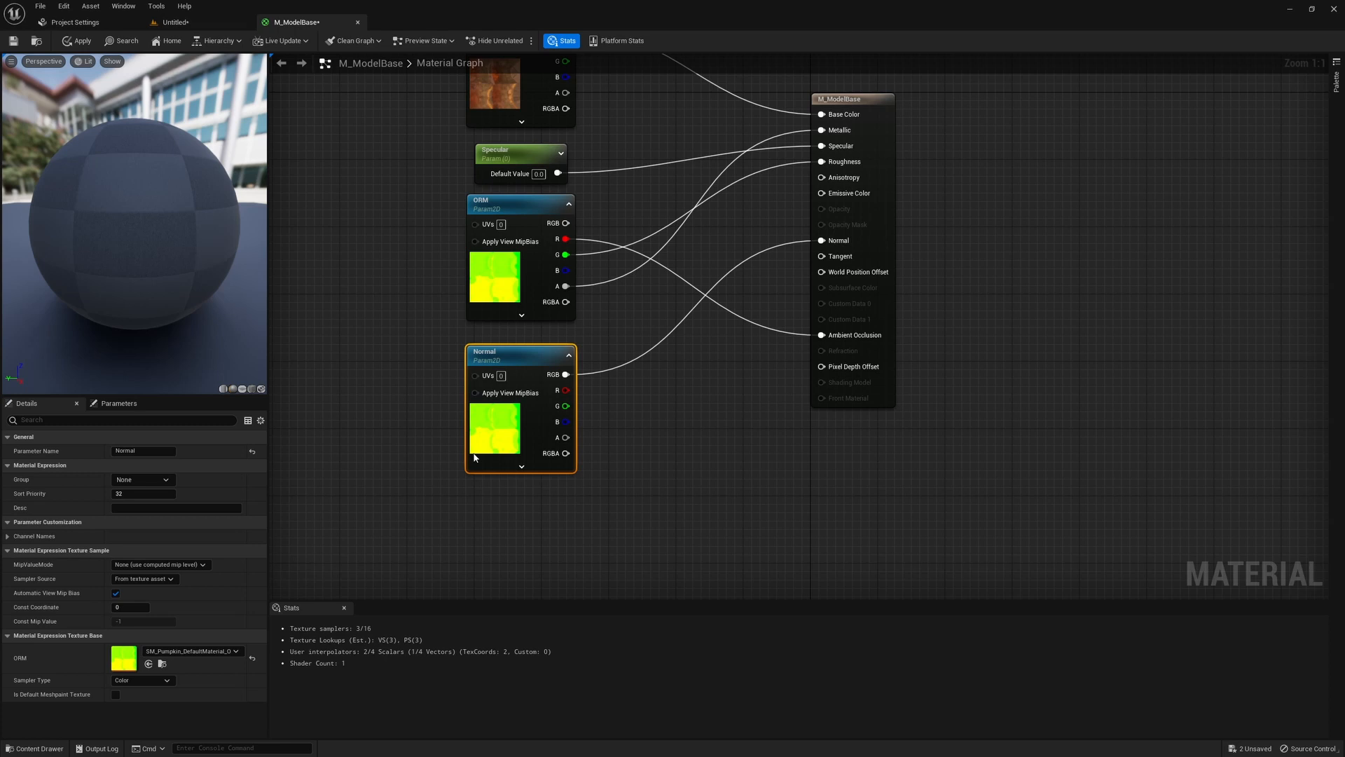
pyautogui.click(192, 651)
pyautogui.click(264, 551)
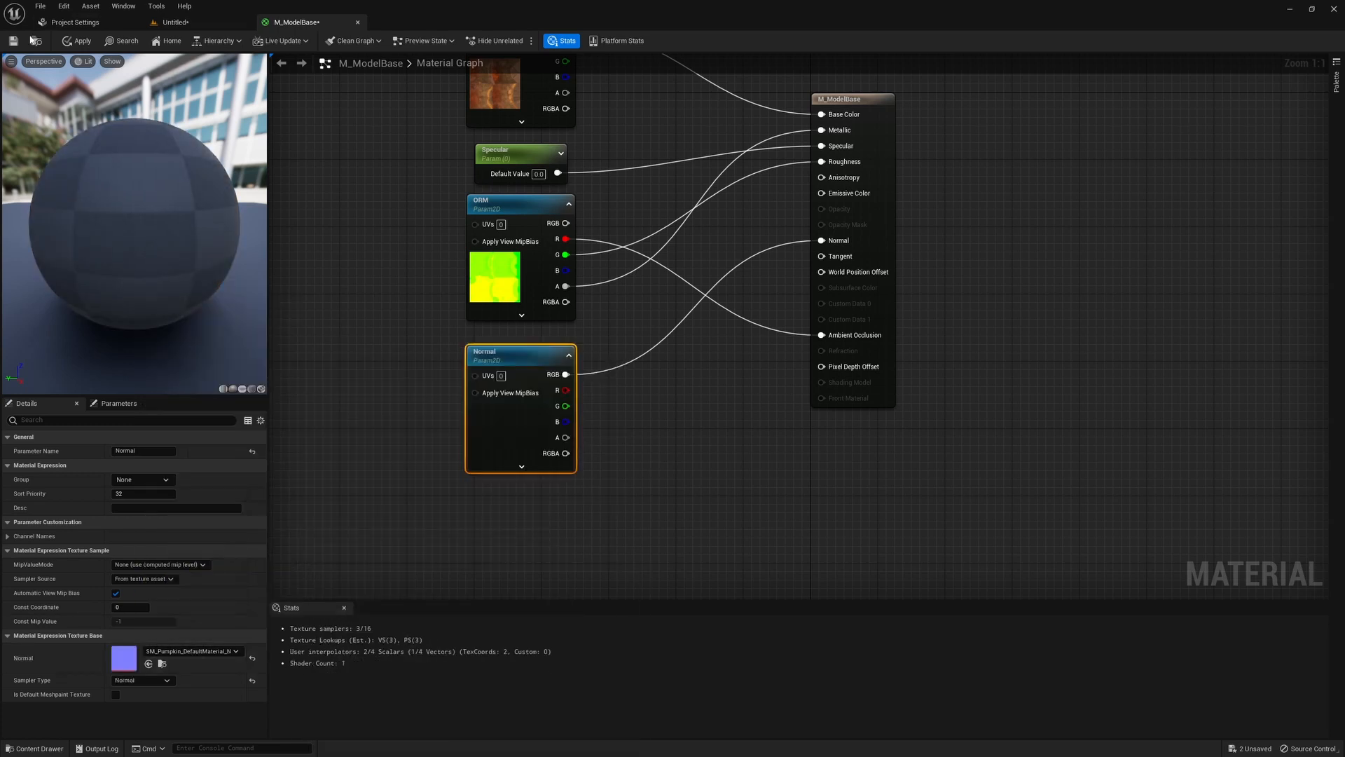
pyautogui.hotkey('ctrl', 's')
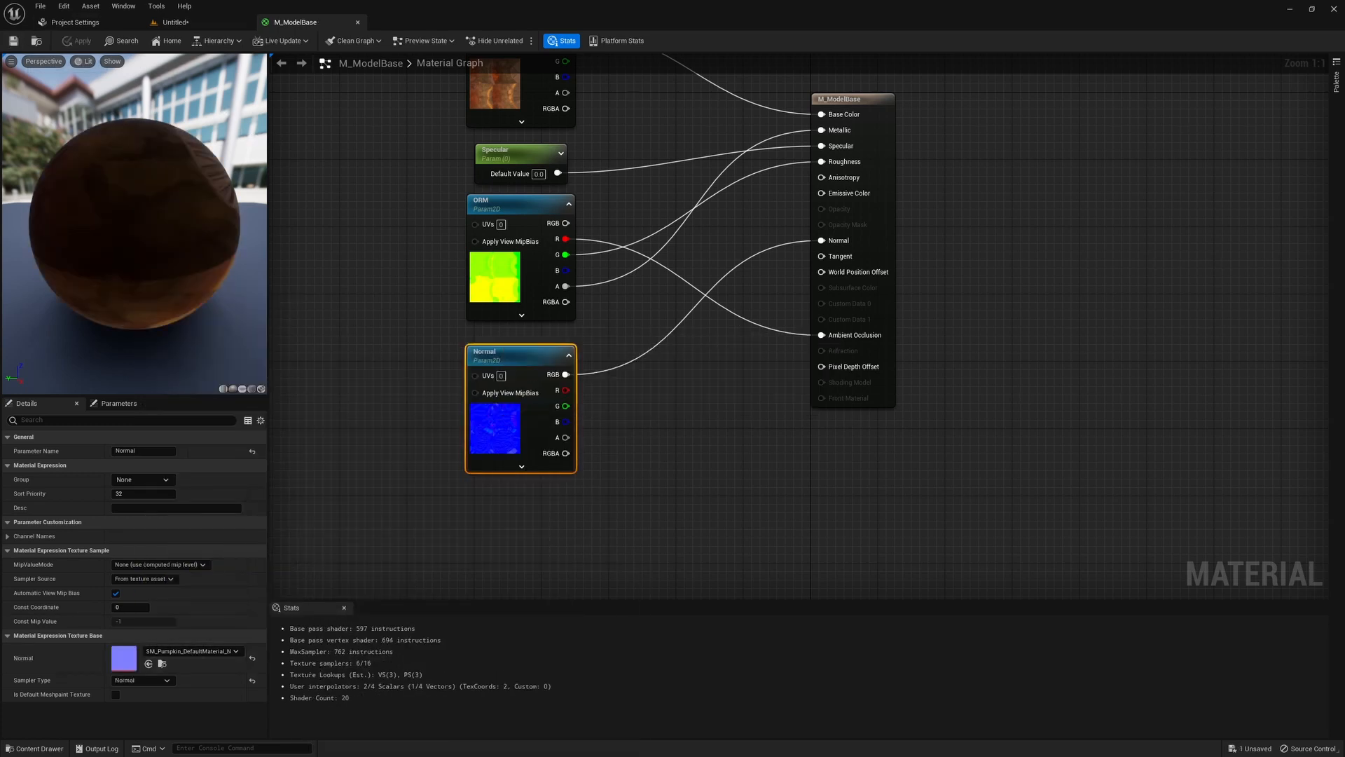
pyautogui.click(1038, 305)
# Return to the level and create a material instance from M_ModelBase
pyautogui.click(184, 22)
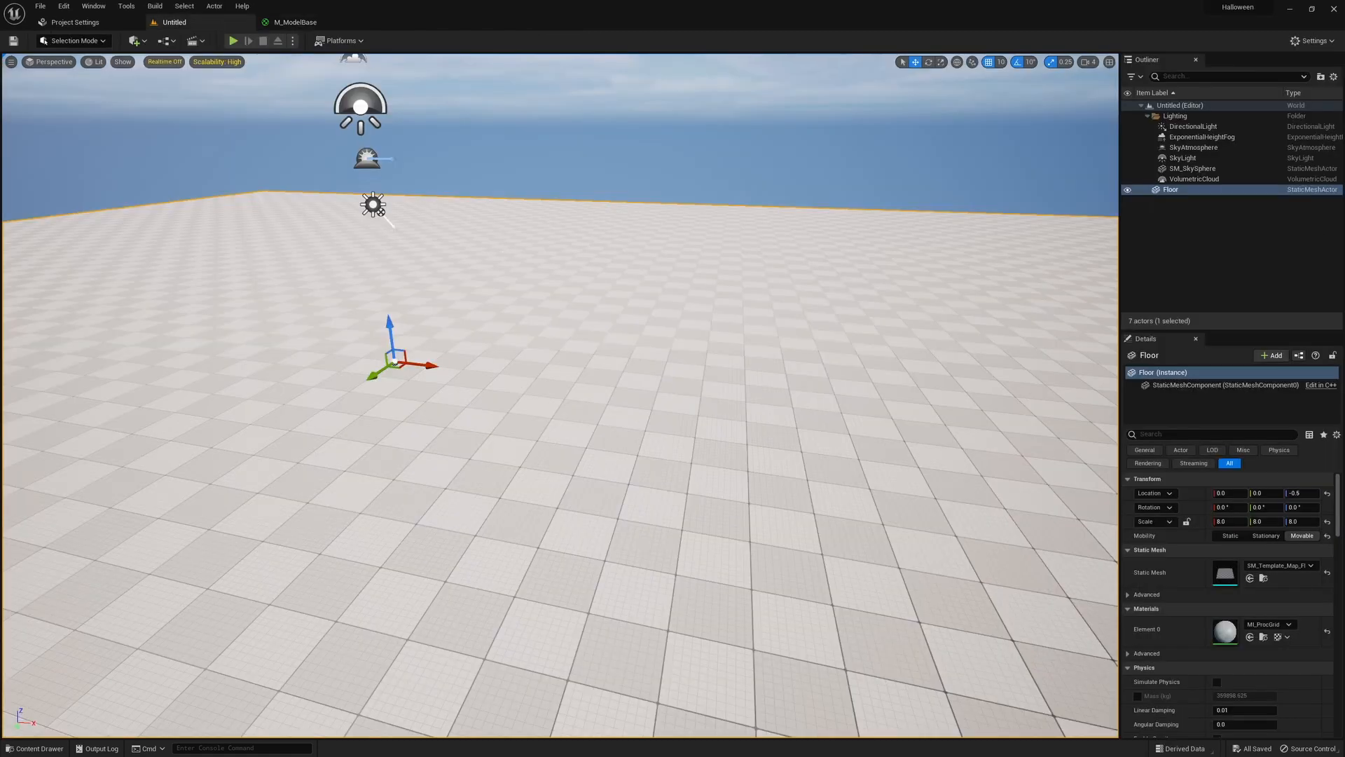
pyautogui.hotkey('ctrl', 'space')
pyautogui.click(57, 555)
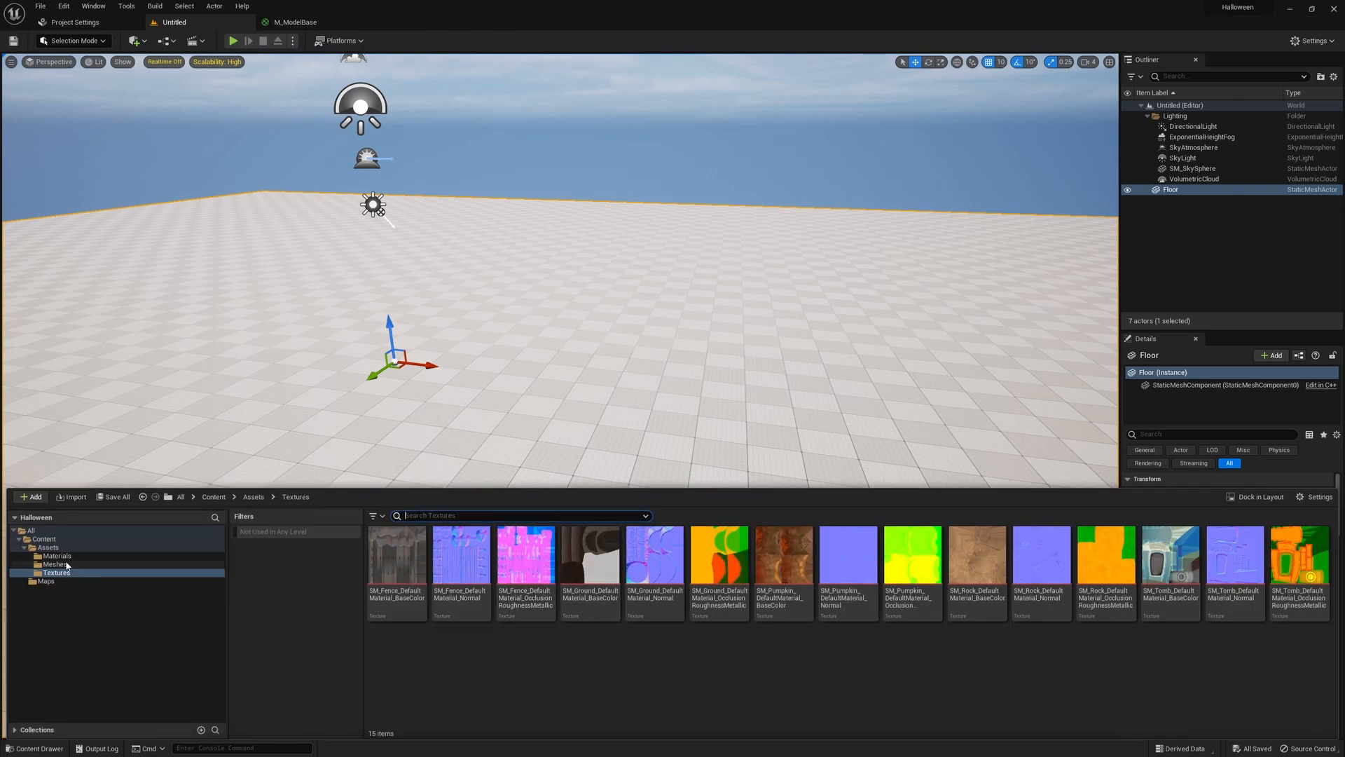
pyautogui.rightClick(397, 557)
pyautogui.click(459, 298)
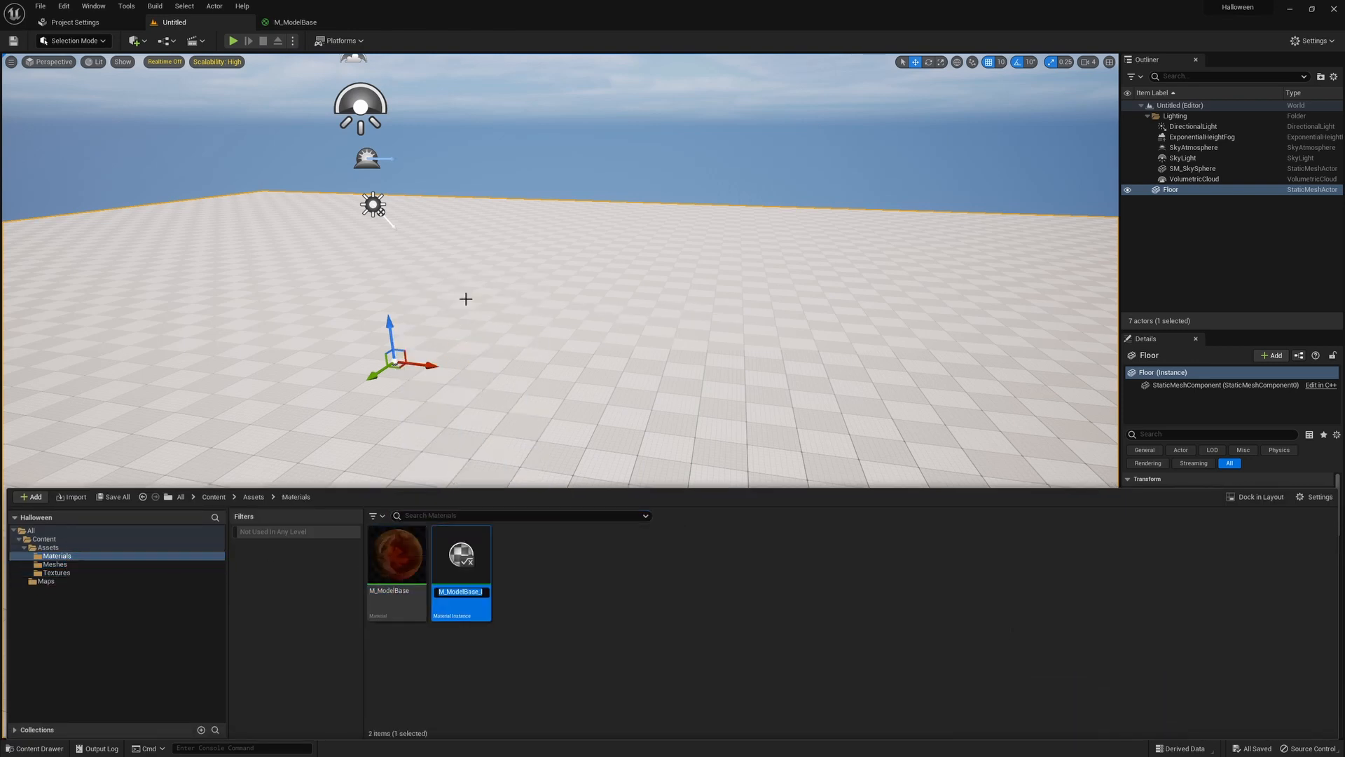
pyautogui.click(466, 299)
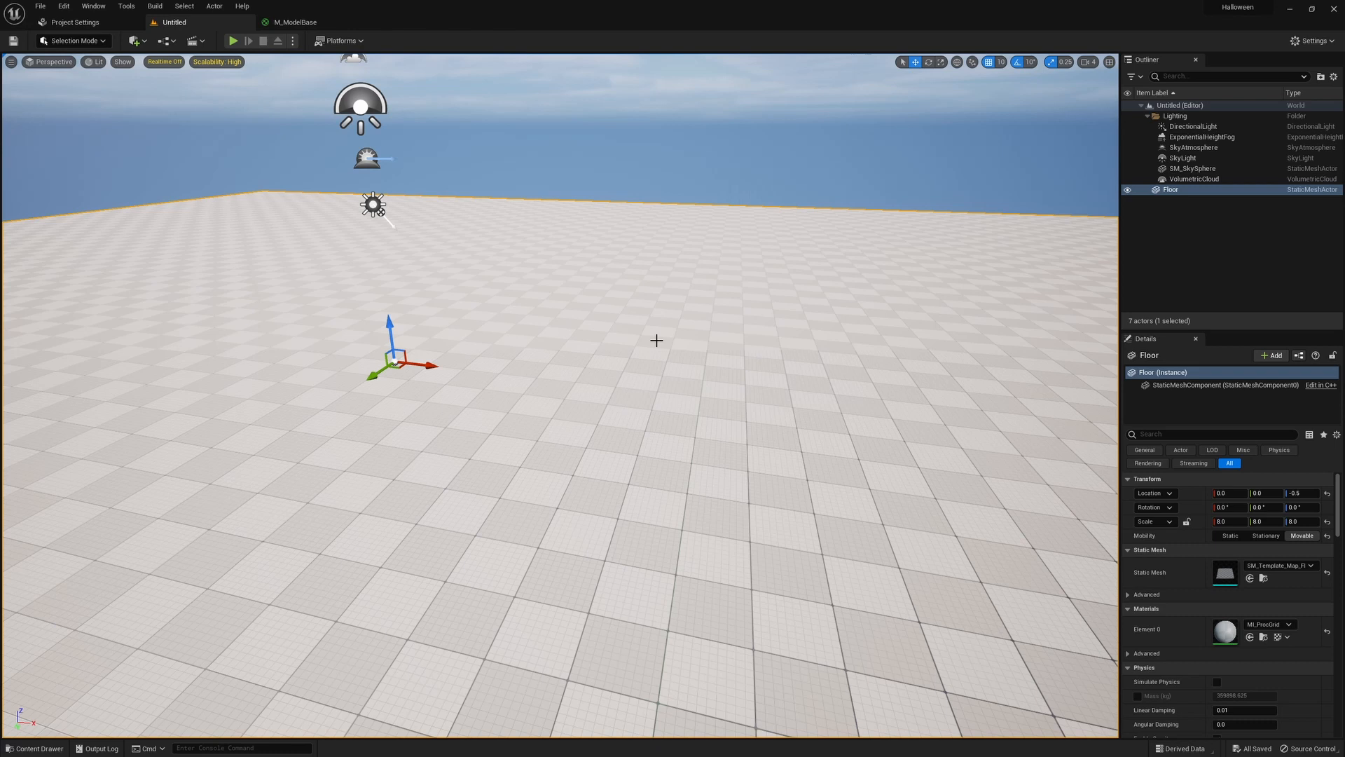
# Rename the new material instance to MI_ModelPumpkin
pyautogui.hotkey('ctrl', 'space')
pyautogui.click(57, 555)
pyautogui.rightClick(398, 557)
pyautogui.click(466, 299)
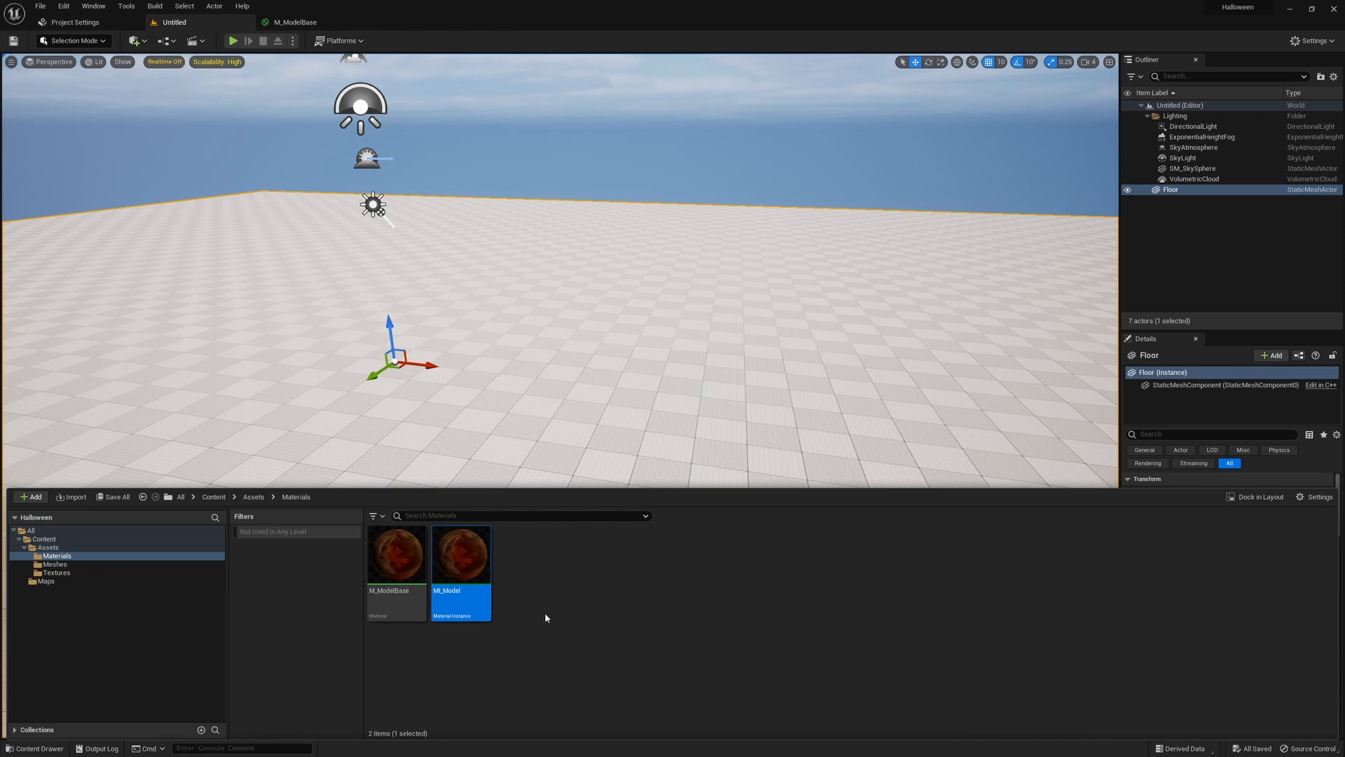
pyautogui.press('F2')
pyautogui.write('Pumpkin')
pyautogui.press('Return')
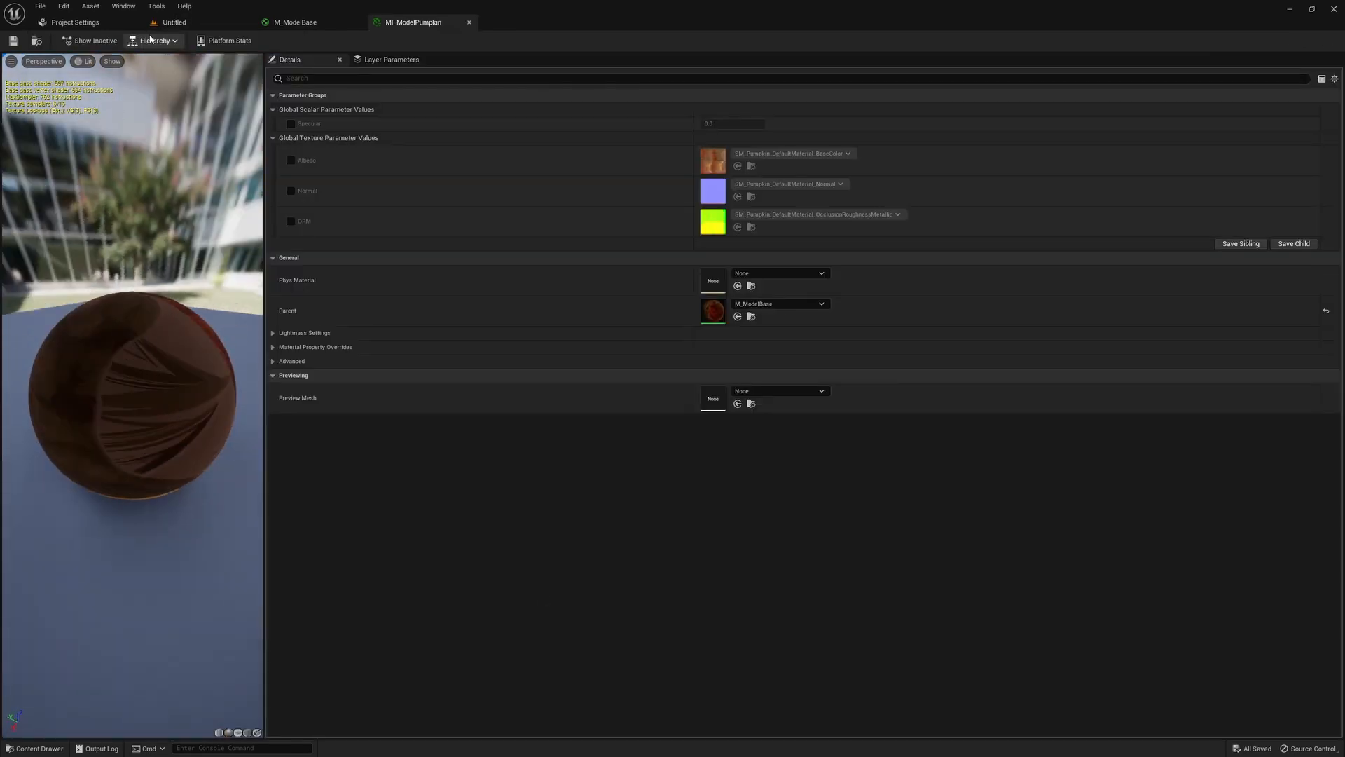
# Drag all five graveyard meshes from the Meshes folder into the level and frame them
pyautogui.click(171, 21)
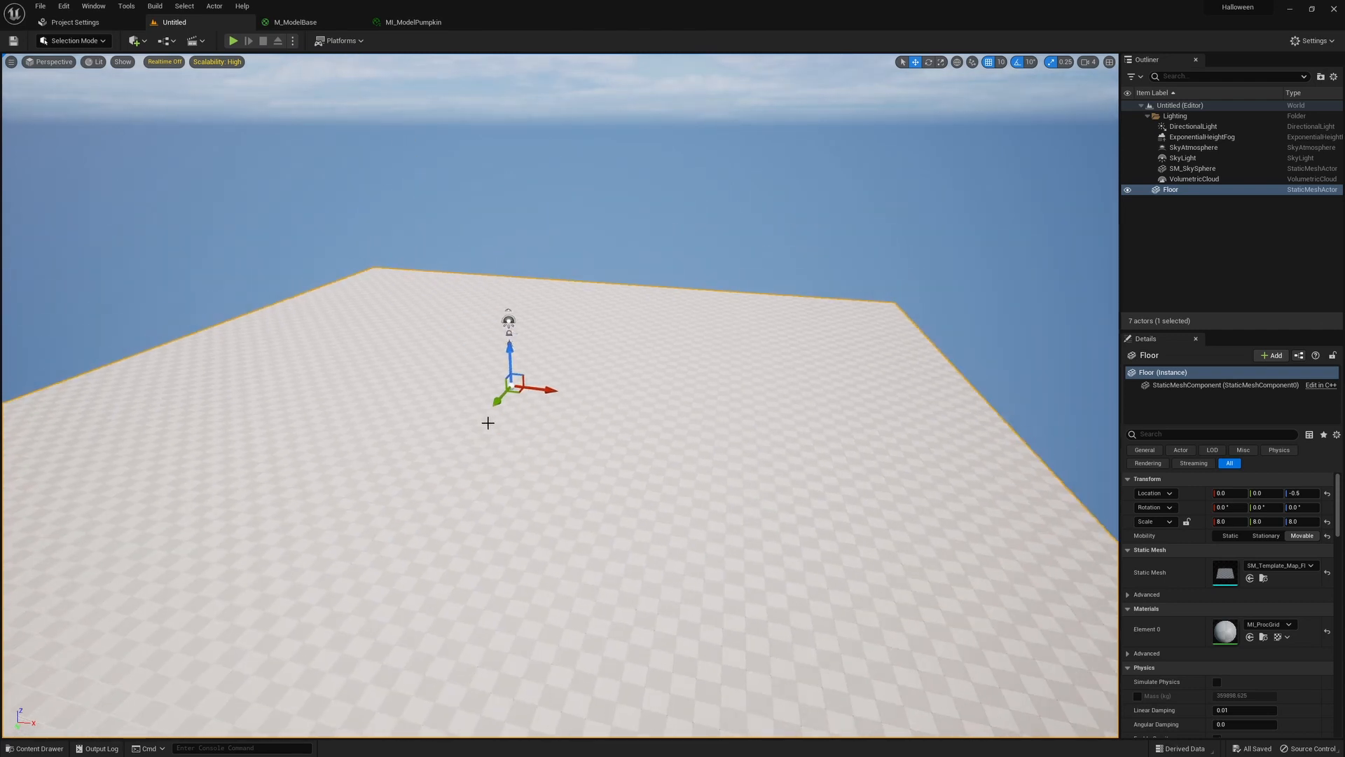
pyautogui.hotkey('ctrl', 'space')
pyautogui.click(64, 562)
pyautogui.click(397, 568)
pyautogui.keyDown('shift'); pyautogui.click(653, 568); pyautogui.keyUp('shift')
pyautogui.moveTo(653, 568); pyautogui.dragTo(594, 384)
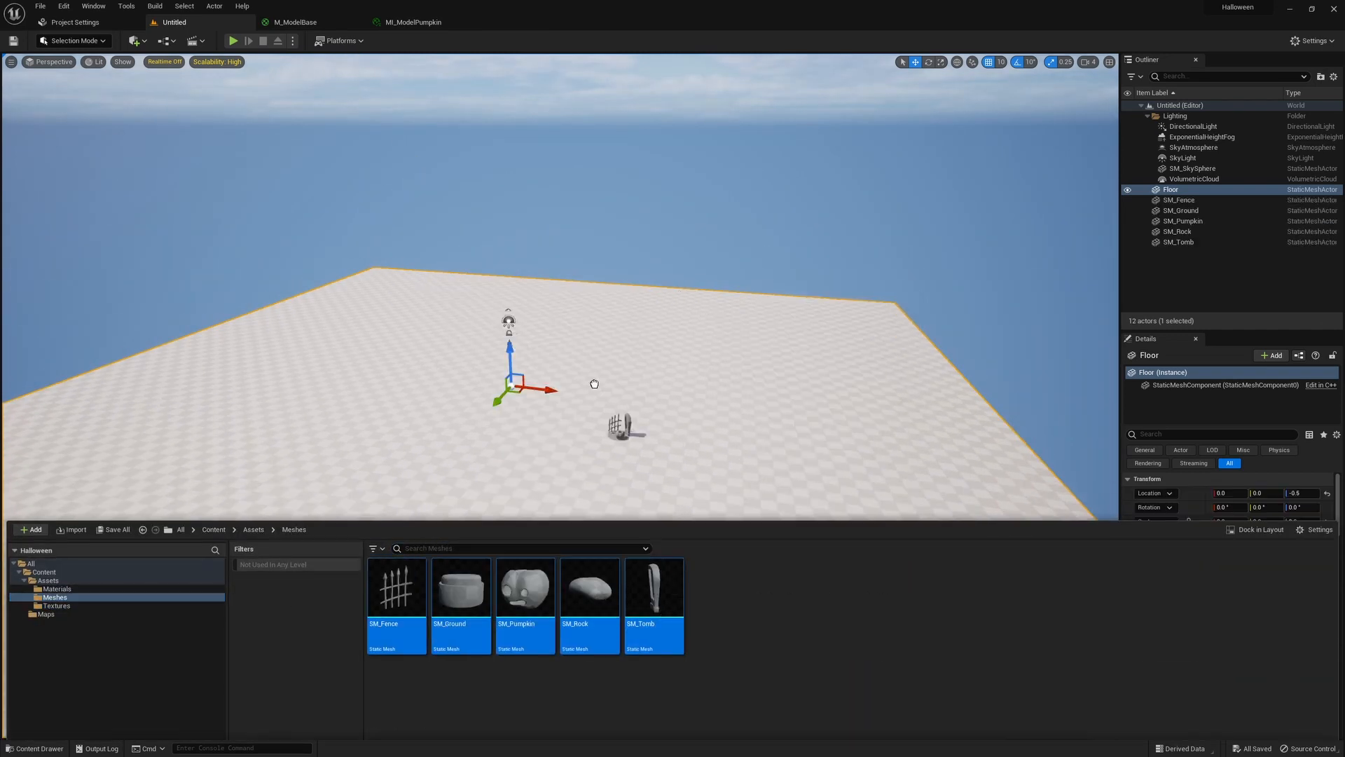
pyautogui.press('f')
# Delete the Floor and zero the Location of the fence, pumpkin and tomb meshes
pyautogui.click(740, 468)
pyautogui.press('Delete')
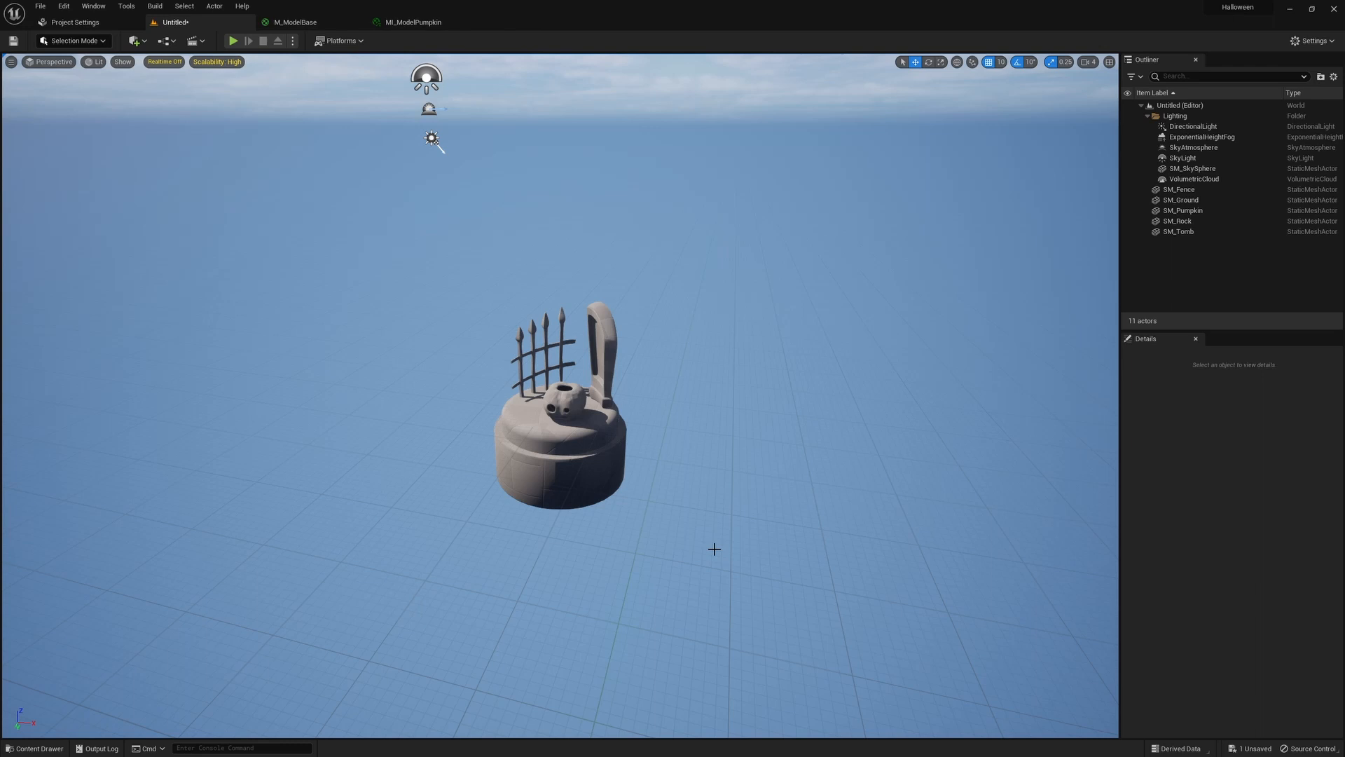
pyautogui.moveTo(714, 548); pyautogui.dragTo(632, 515, button='right')
pyautogui.click(446, 384)
pyautogui.keyDown('ctrl'); pyautogui.click(479, 436); pyautogui.keyUp('ctrl')
pyautogui.keyDown('ctrl'); pyautogui.click(513, 378); pyautogui.keyUp('ctrl')
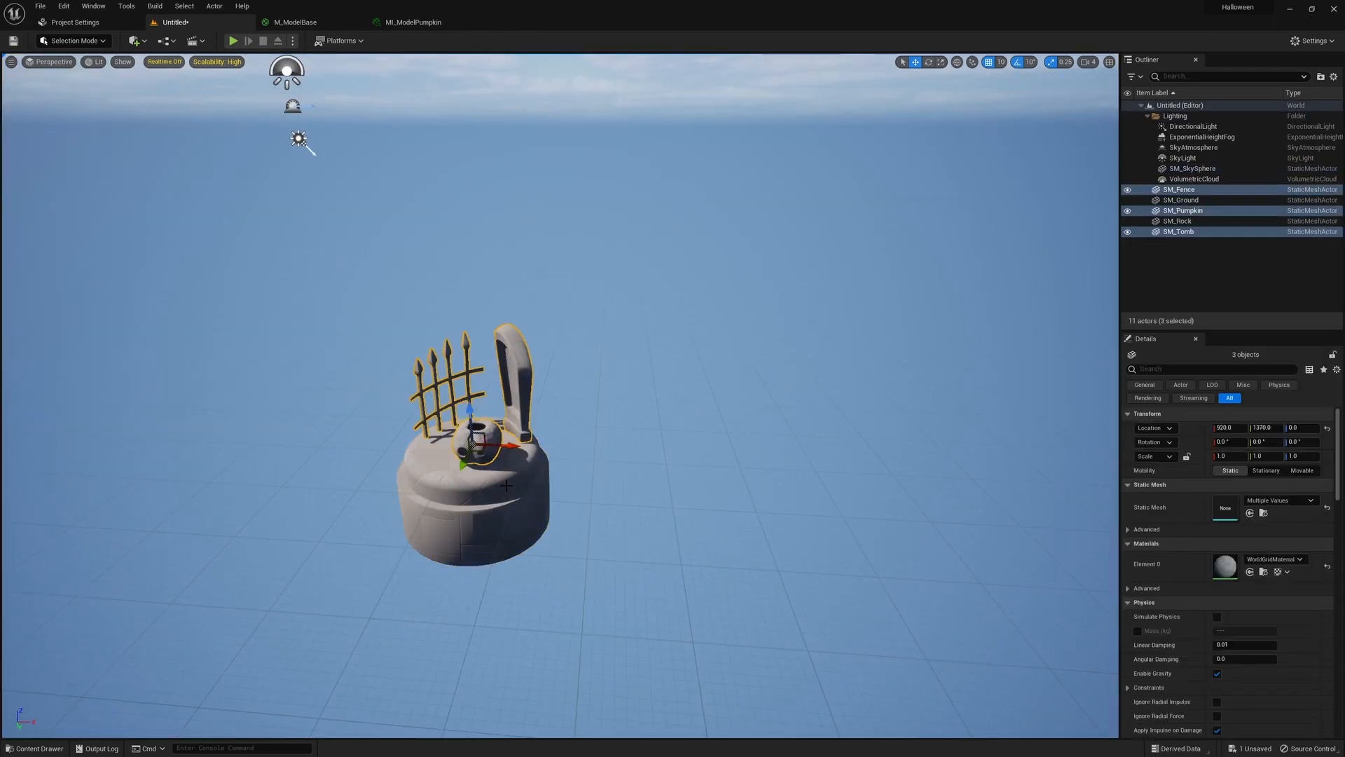
pyautogui.keyDown('alt'); pyautogui.moveTo(595, 483); pyautogui.dragTo(1085, 423); pyautogui.keyUp('alt')
pyautogui.write('0')
pyautogui.press('Tab')
pyautogui.write('0')
pyautogui.press('Tab')
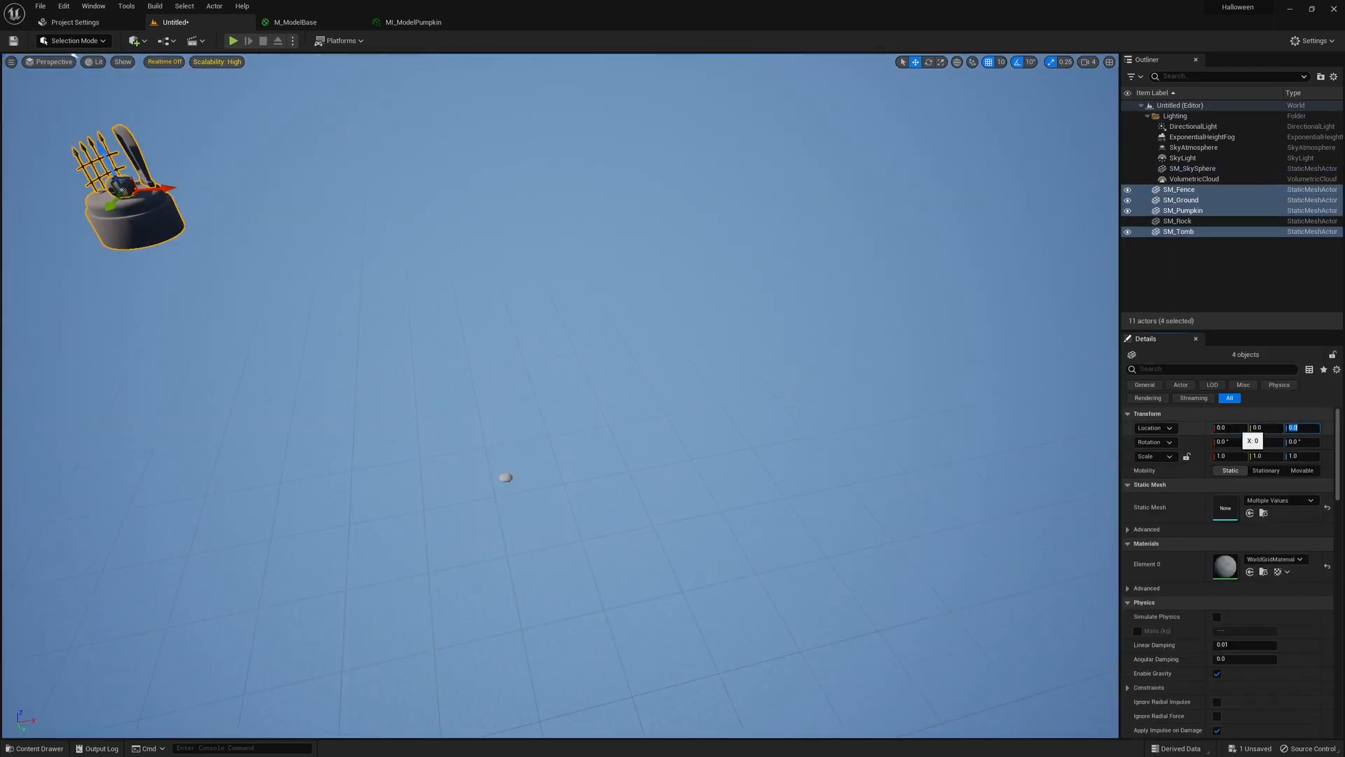
# Apply the MI_ModelPumpkin material instance to SM_Pumpkin and inspect it from above
pyautogui.click(505, 477)
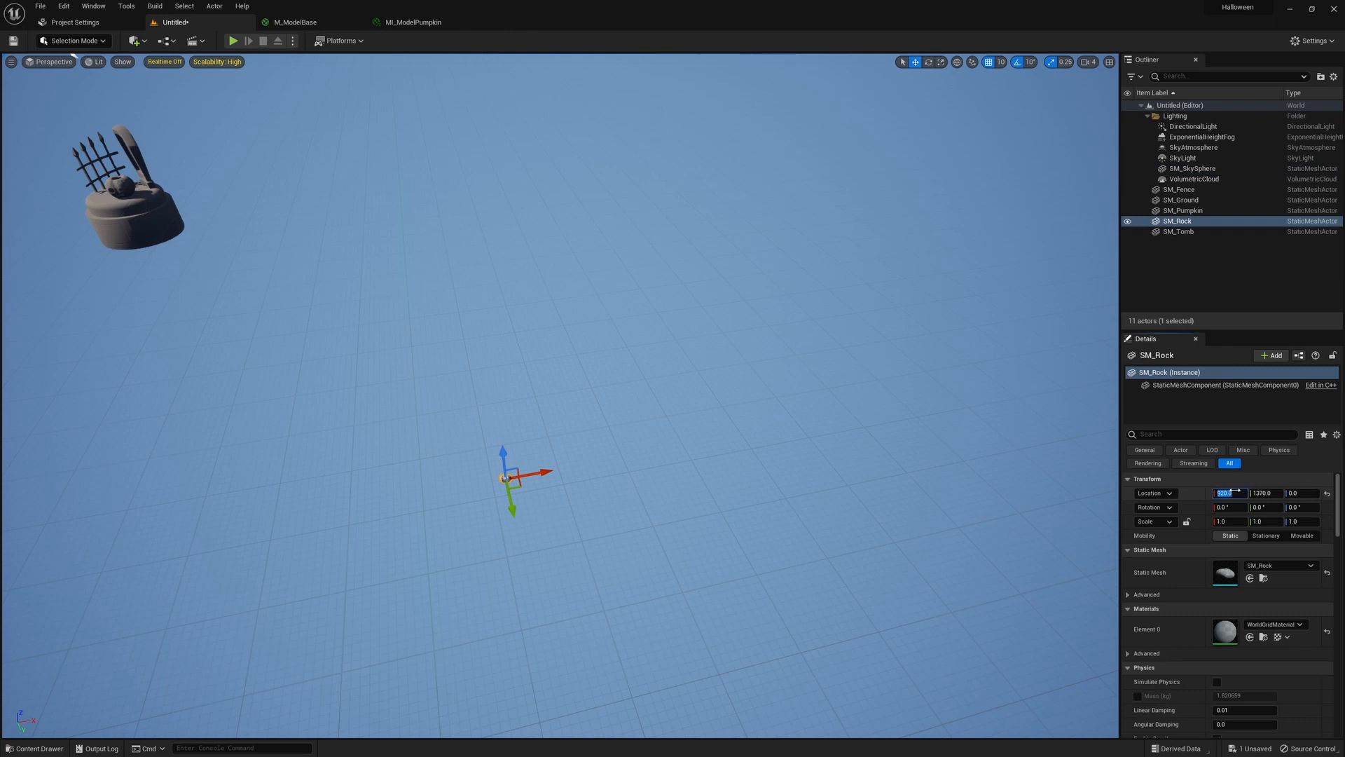
pyautogui.press('f')
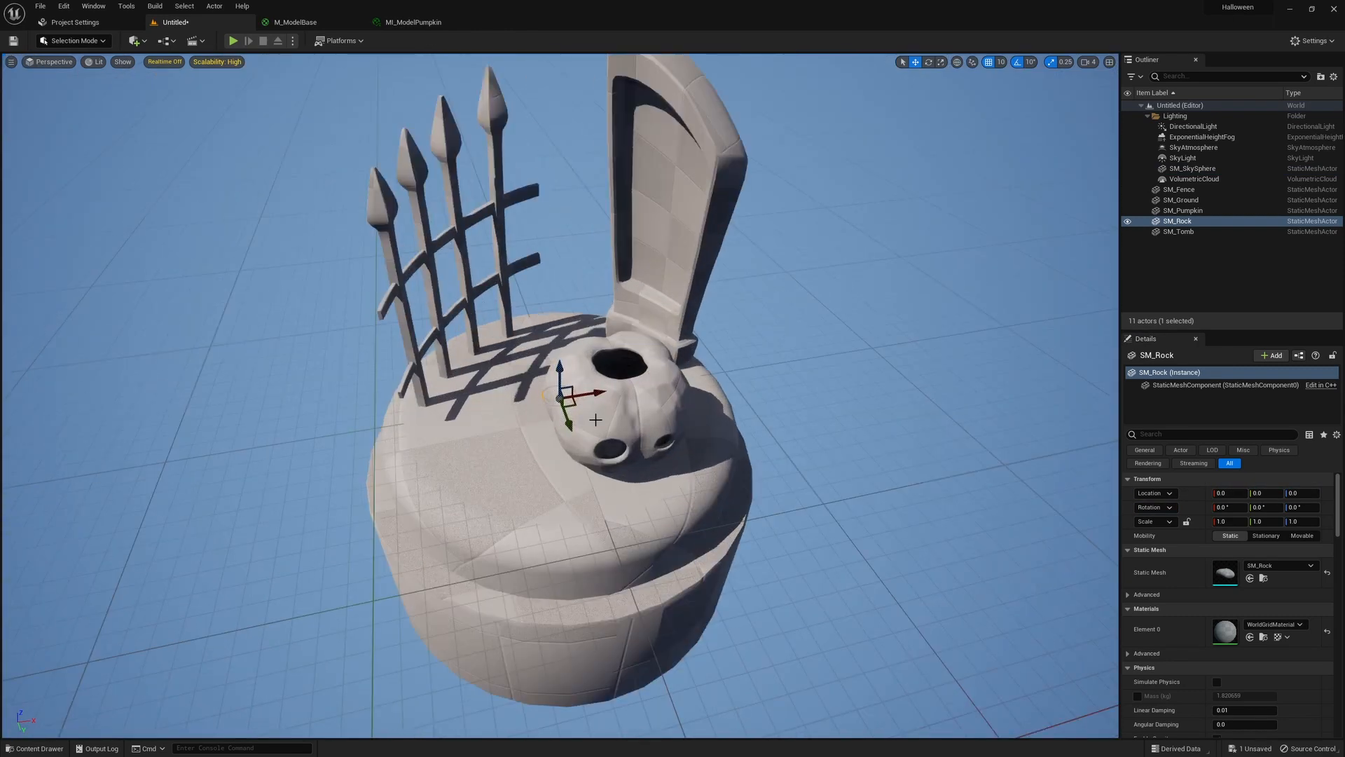
pyautogui.keyDown('alt'); pyautogui.moveTo(521, 384); pyautogui.dragTo(649, 349); pyautogui.keyUp('alt')
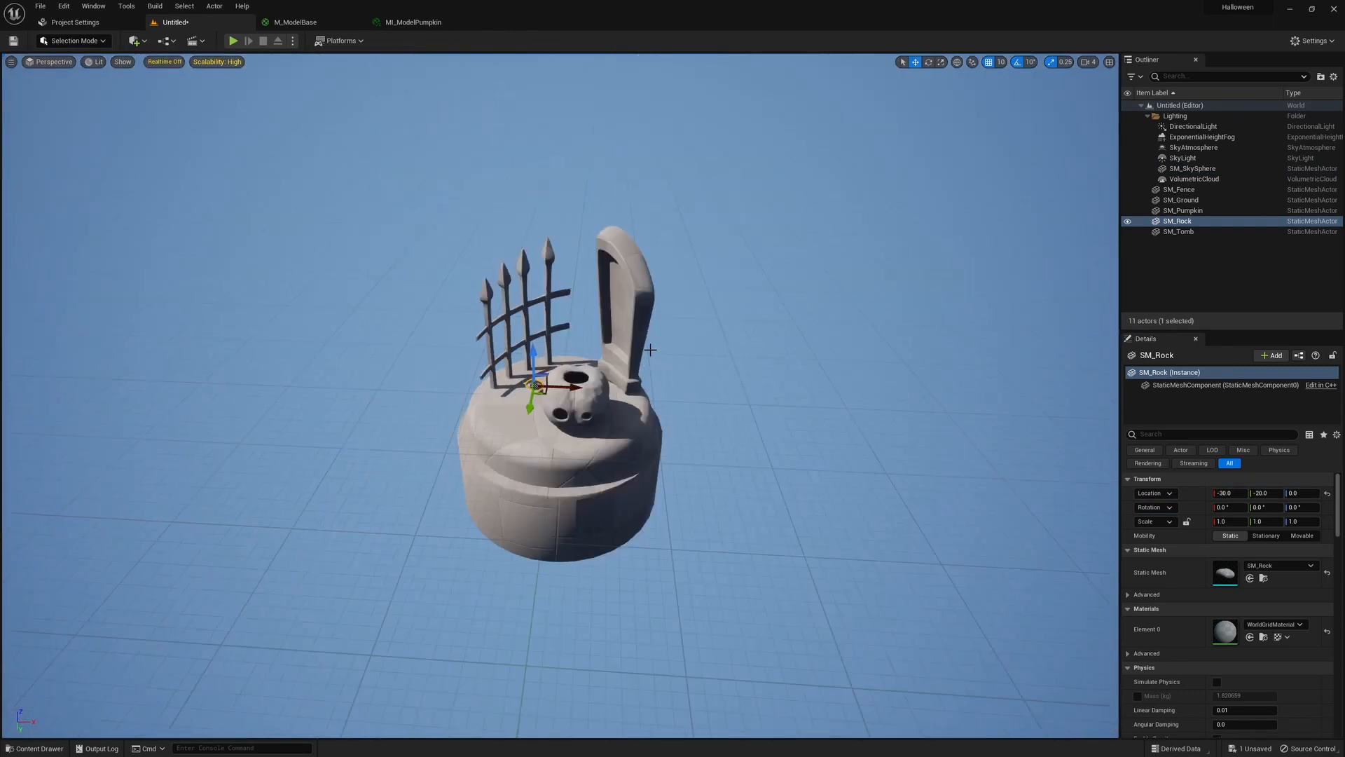
pyautogui.hotkey('ctrl', 'space')
pyautogui.click(52, 555)
pyautogui.moveTo(463, 555); pyautogui.dragTo(525, 472)
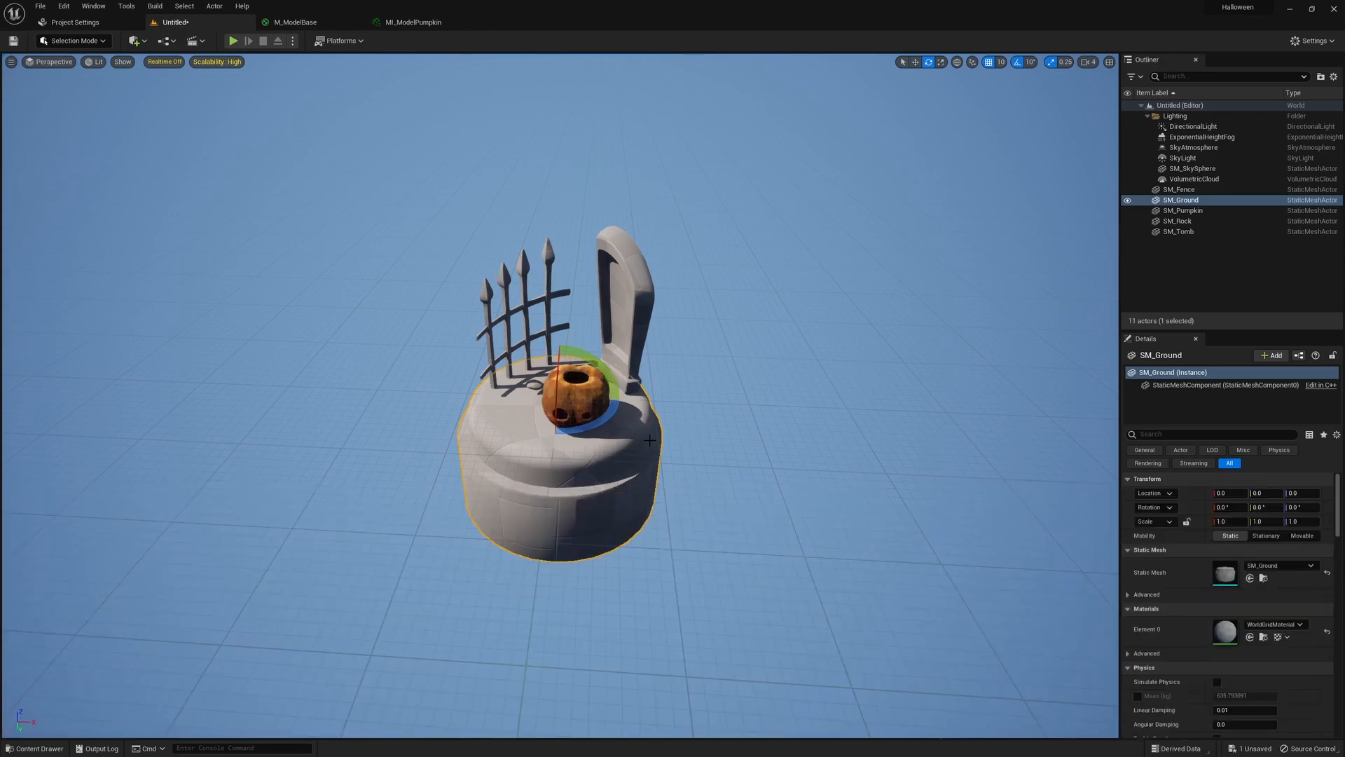
pyautogui.press('f')
pyautogui.moveTo(614, 393)
pyautogui.keyDown('alt'); pyautogui.mouseDown()
pyautogui.moveTo(683, 357)
pyautogui.moveTo(673, 411)
pyautogui.moveTo(673, 390)
pyautogui.mouseUp(); pyautogui.keyUp('alt')
pyautogui.scroll(-5, 673, 411)
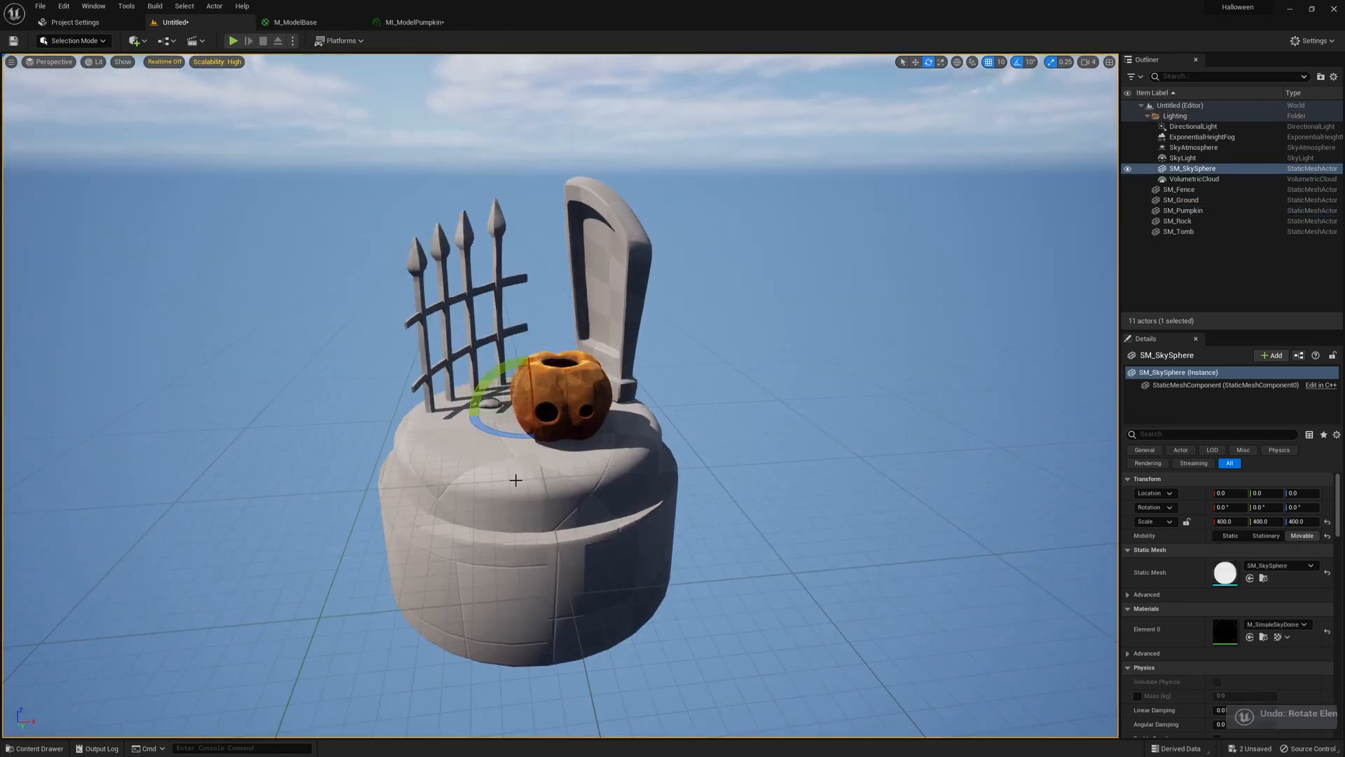
# Create the MI_ModelTomb instance and enable its Specular, Albedo, Normal and ORM overrides
pyautogui.hotkey('ctrl', 'space')
pyautogui.press('End')
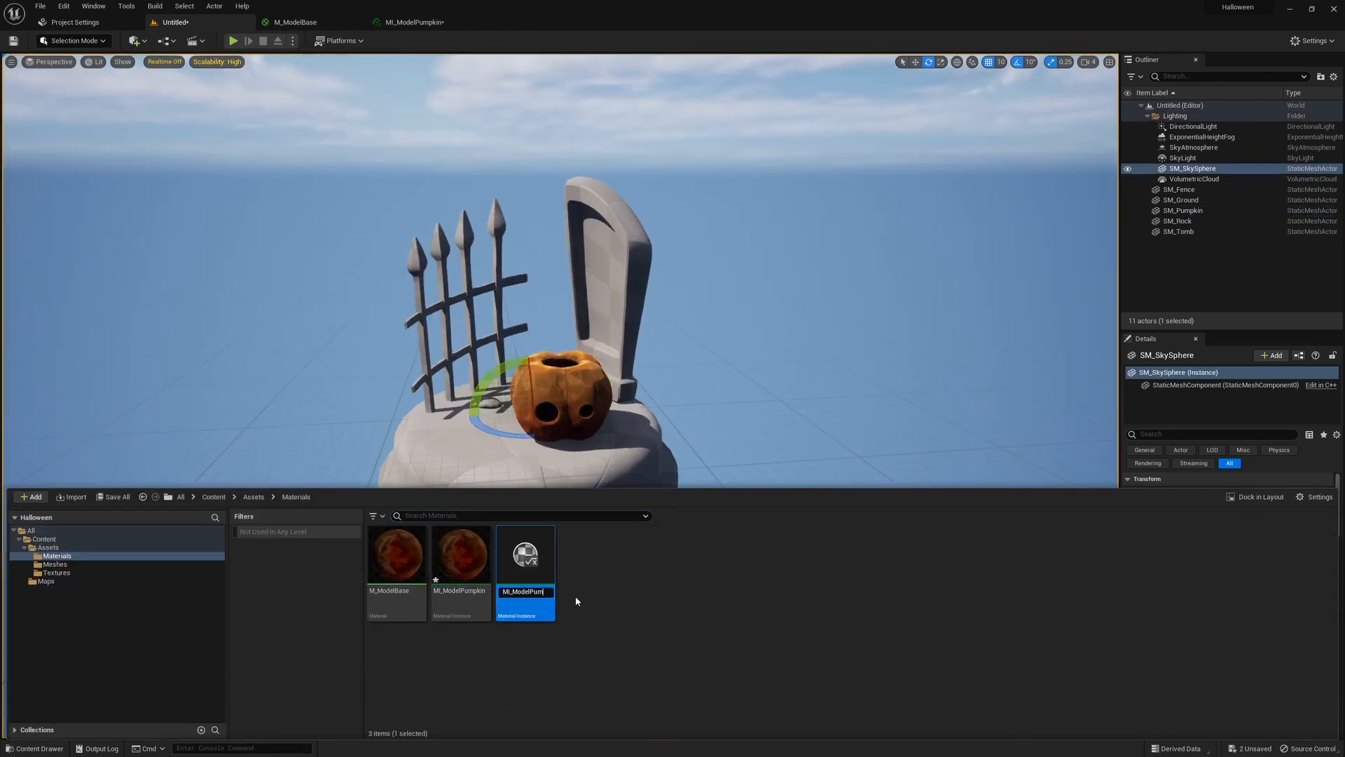
pyautogui.write('Tomb')
pyautogui.press('Return')
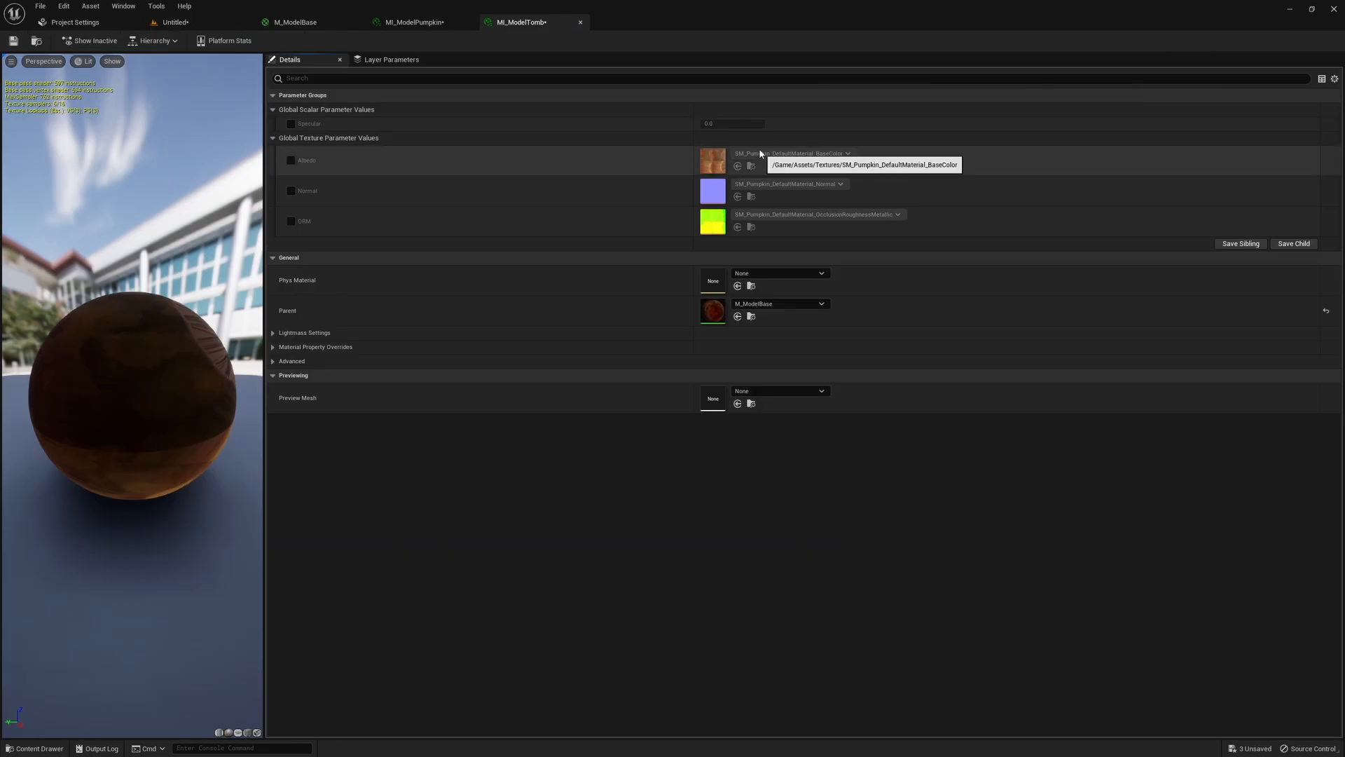
pyautogui.click(290, 124)
pyautogui.click(291, 160)
pyautogui.click(292, 190)
pyautogui.click(292, 221)
# Set Albedo, Normal and ORM to the SM_Tomb base colour, normal and ORM textures
pyautogui.click(820, 153)
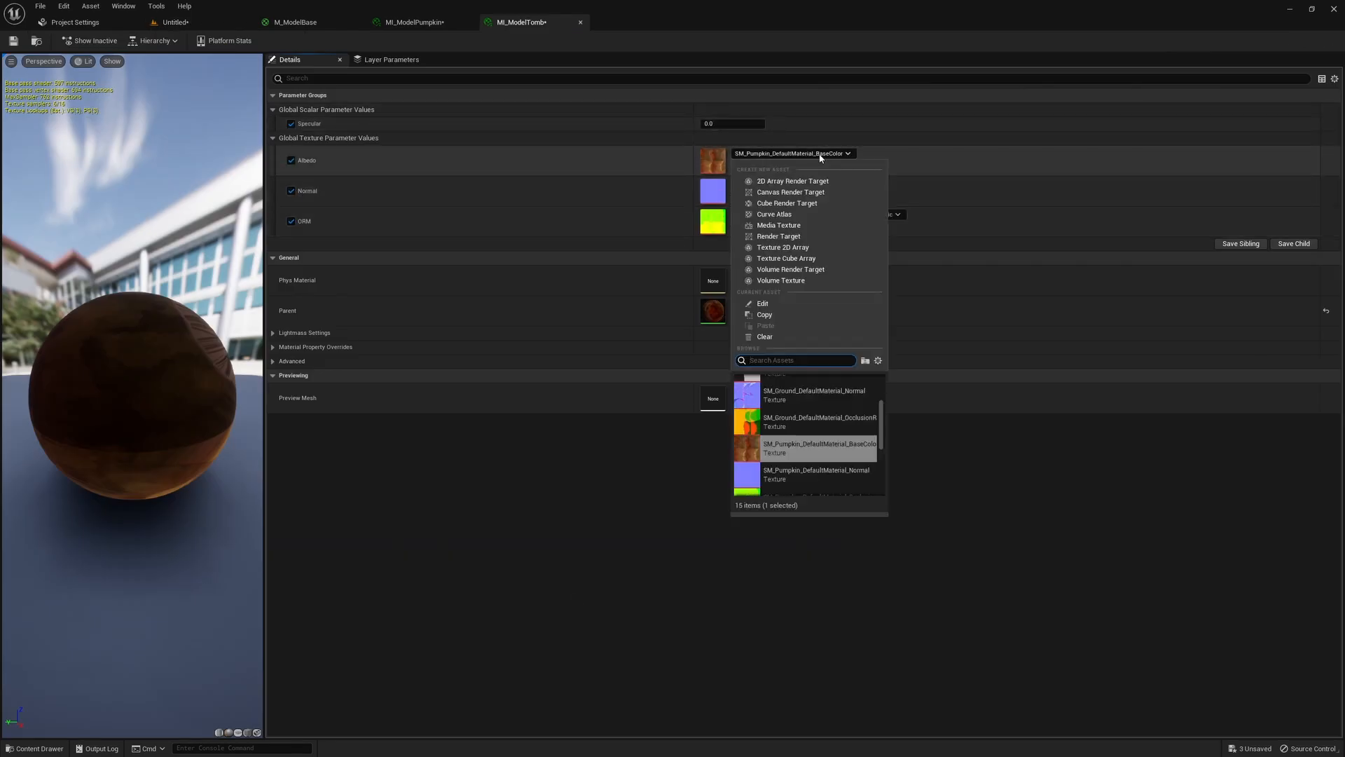
pyautogui.click(810, 383)
pyautogui.click(791, 184)
pyautogui.write('=m')
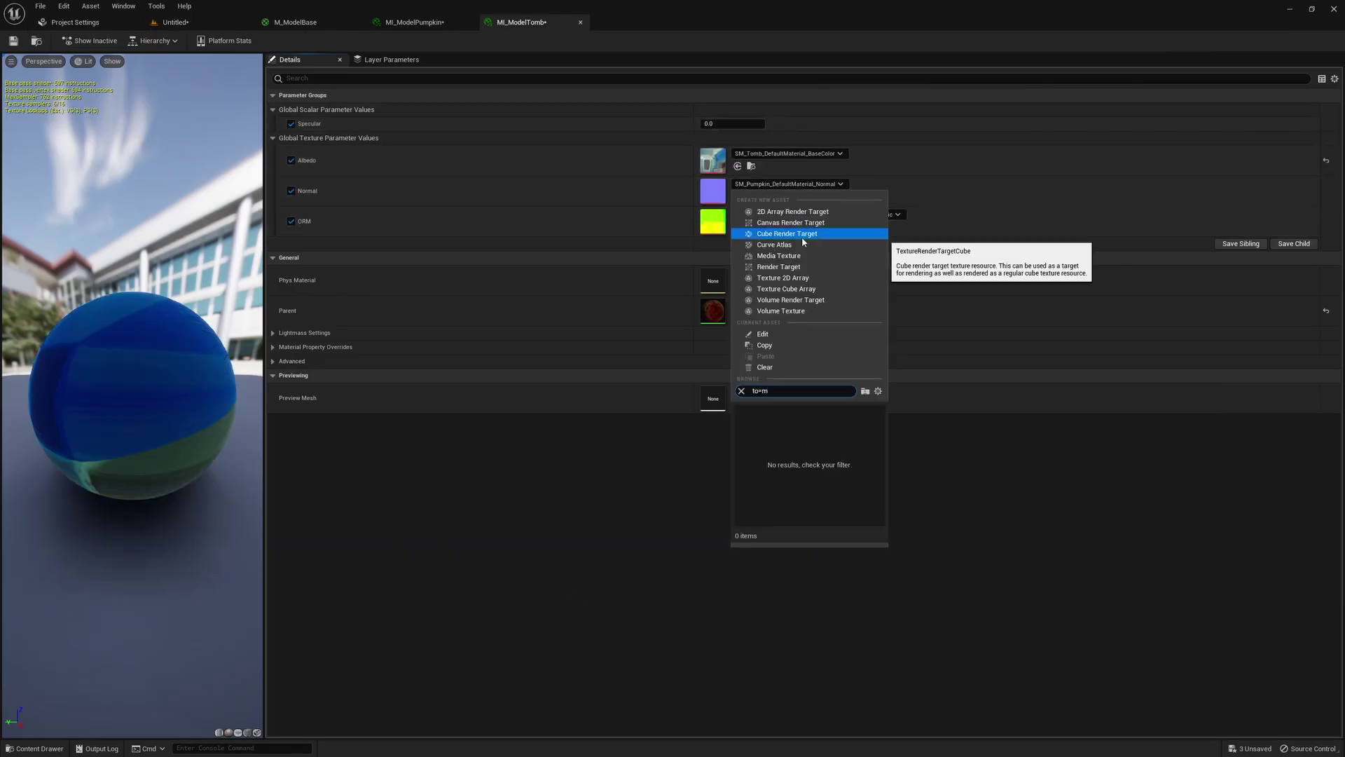
pyautogui.press('BackSpace')
pyautogui.click(805, 444)
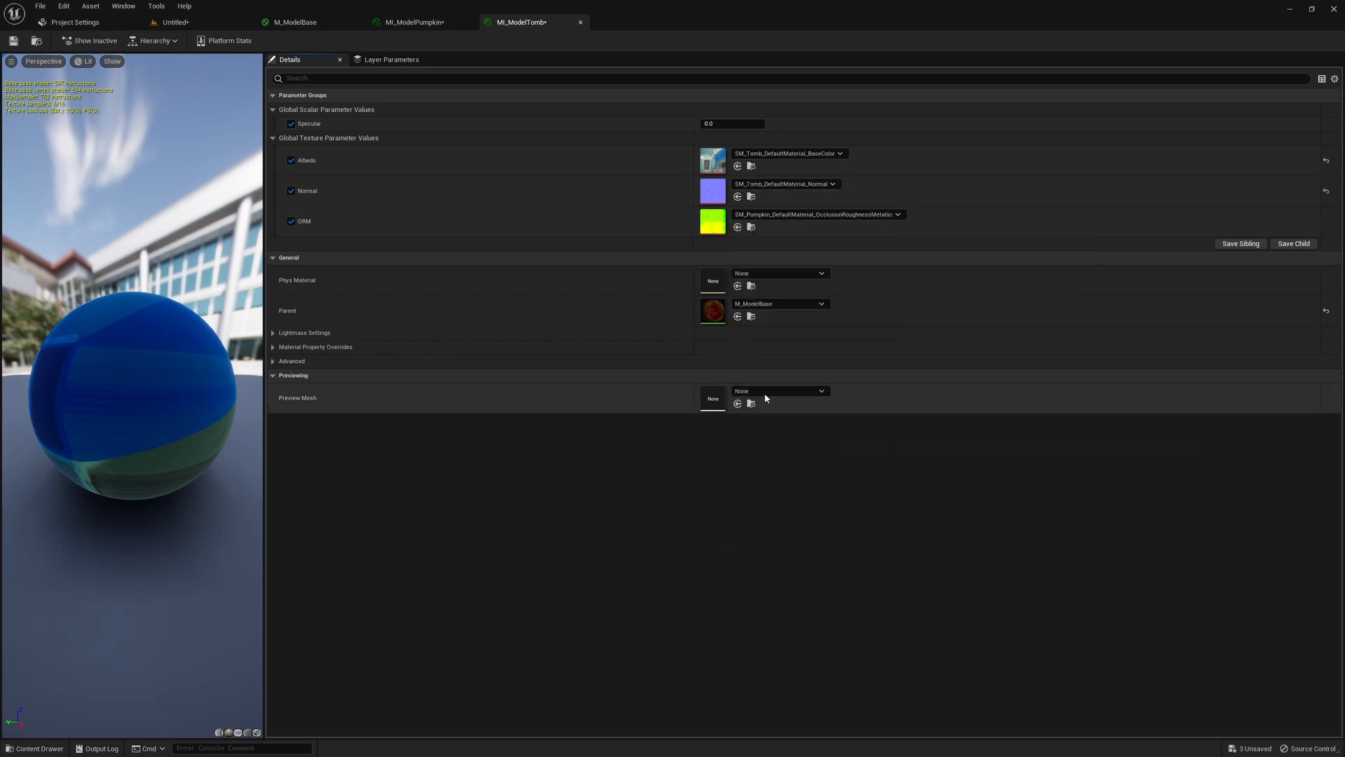
pyautogui.click(817, 215)
pyautogui.click(820, 496)
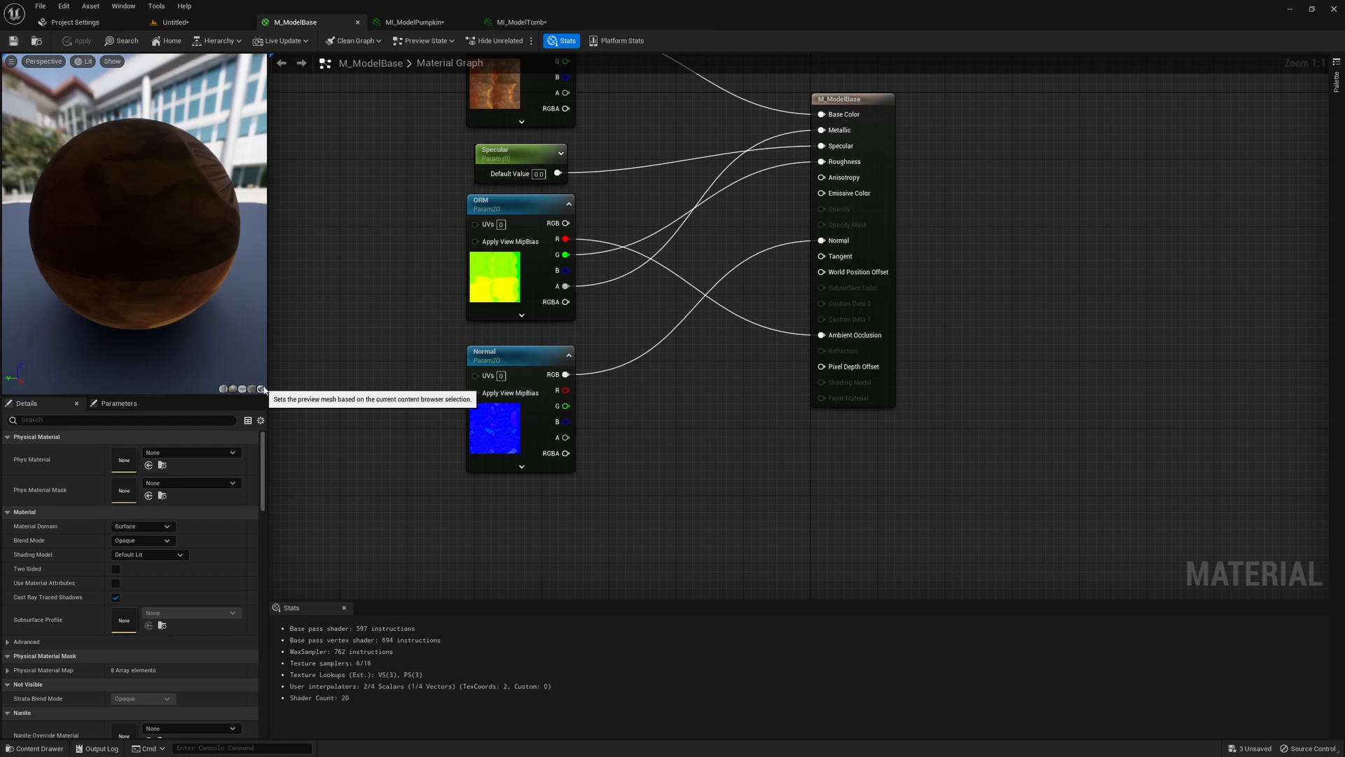
# Connect the ORM blue channel to Metallic in M_ModelBase and save it
pyautogui.moveTo(737, 217); pyautogui.dragTo(709, 255, button='right')
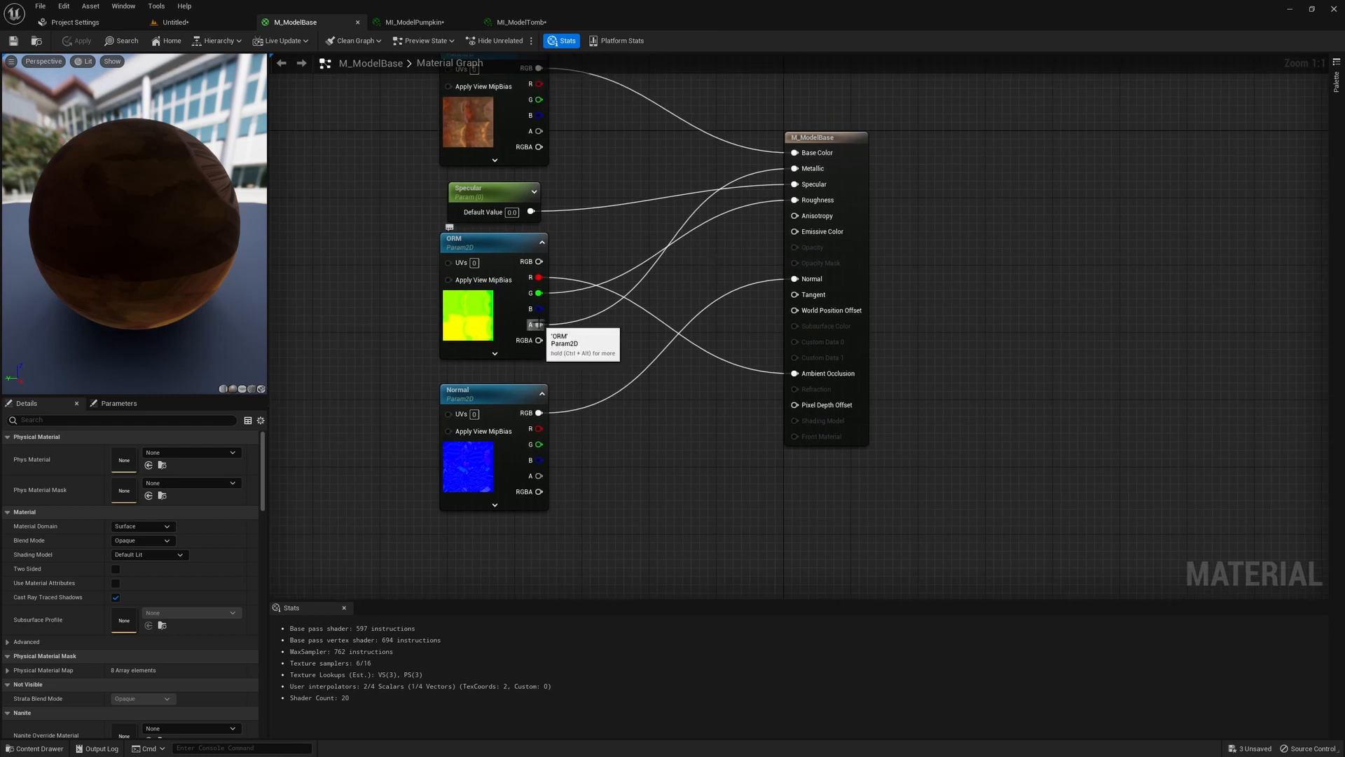
pyautogui.moveTo(451, 309); pyautogui.dragTo(408, 318)
pyautogui.moveTo(632, 277); pyautogui.dragTo(795, 169)
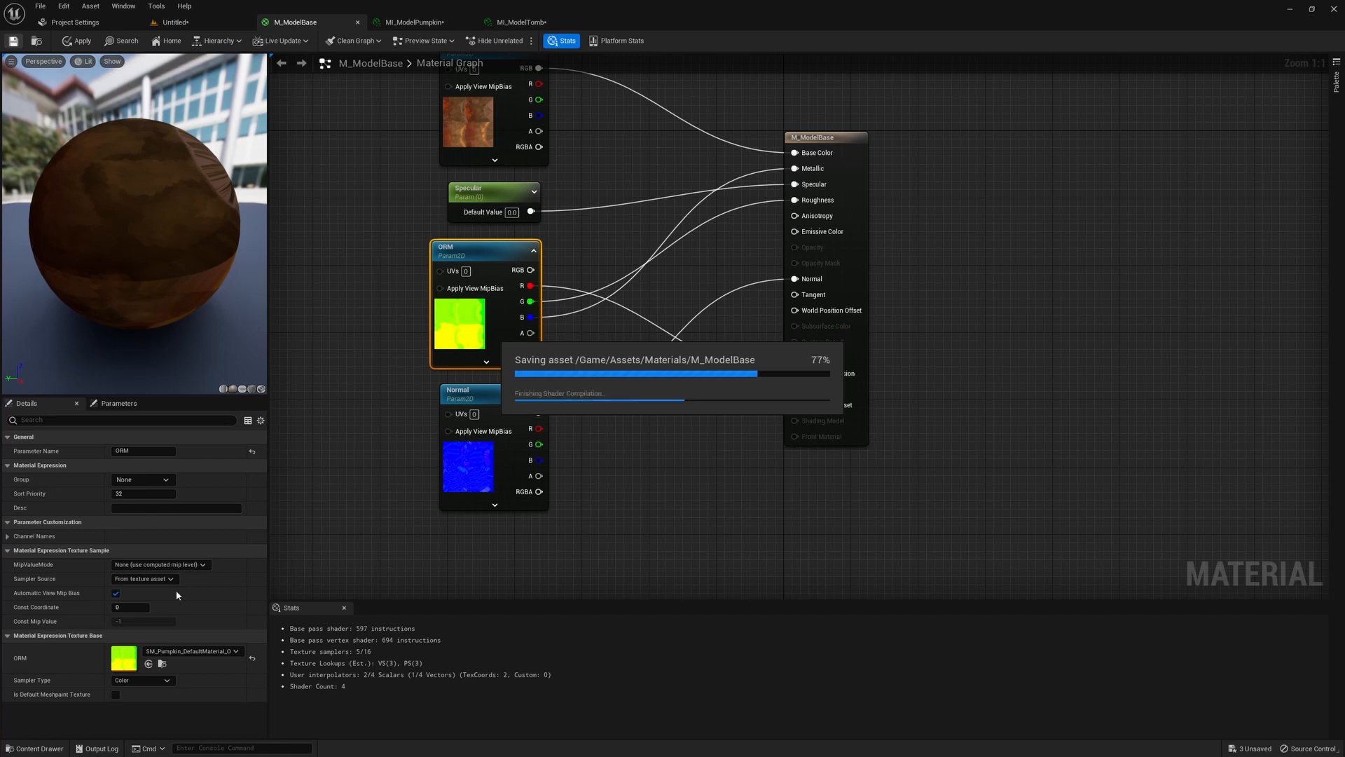
pyautogui.click(523, 21)
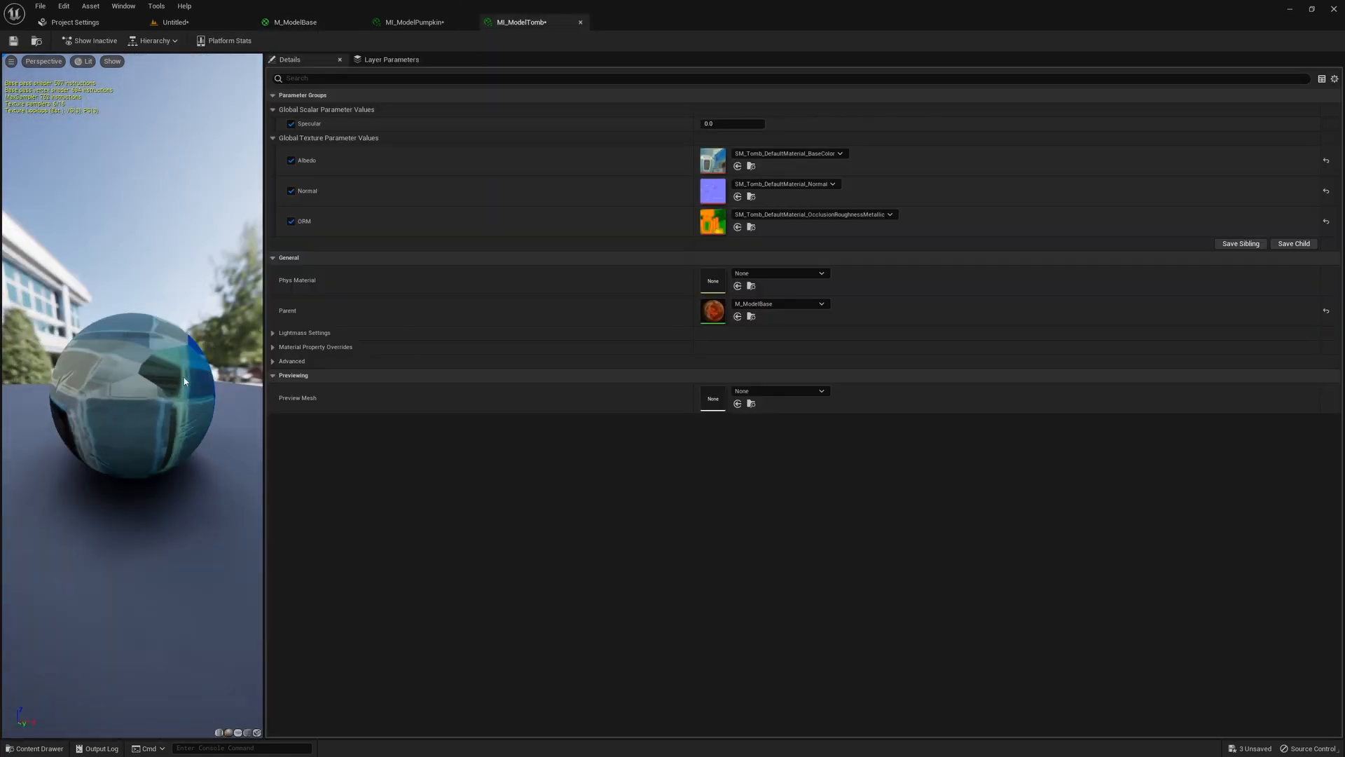
pyautogui.click(415, 21)
# Apply MI_ModelTomb to the tombstone in the level
pyautogui.click(173, 21)
pyautogui.hotkey('ctrl', 'space')
pyautogui.moveTo(529, 557)
pyautogui.mouseDown()
pyautogui.moveTo(627, 284)
pyautogui.moveTo(535, 273)
pyautogui.moveTo(721, 339)
pyautogui.moveTo(672, 347)
pyautogui.moveTo(767, 354)
pyautogui.moveTo(632, 400)
pyautogui.mouseUp()
pyautogui.scroll(-5, 767, 354)
pyautogui.scroll(2, 746, 394)
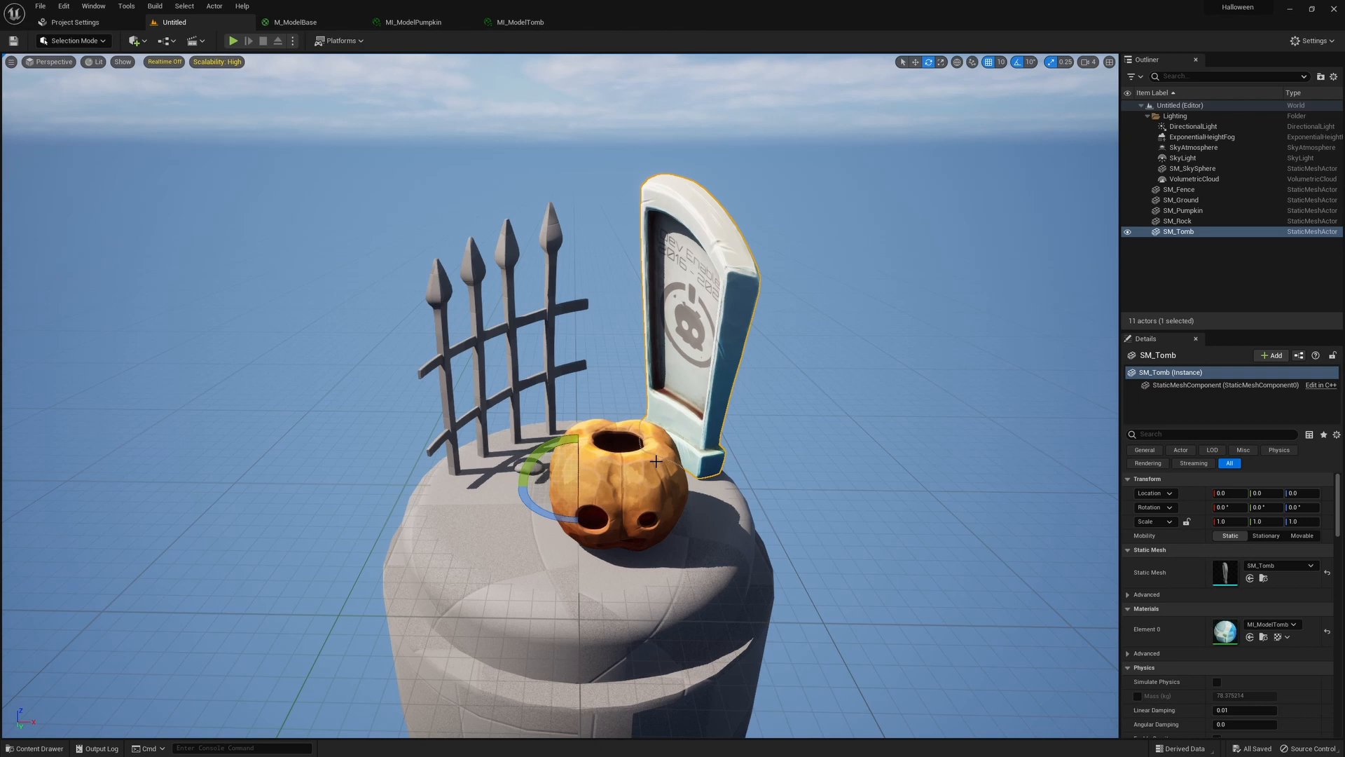
# Create and rename the MI_ModelFence material instance in the Materials folder
pyautogui.hotkey('ctrl', 'space')
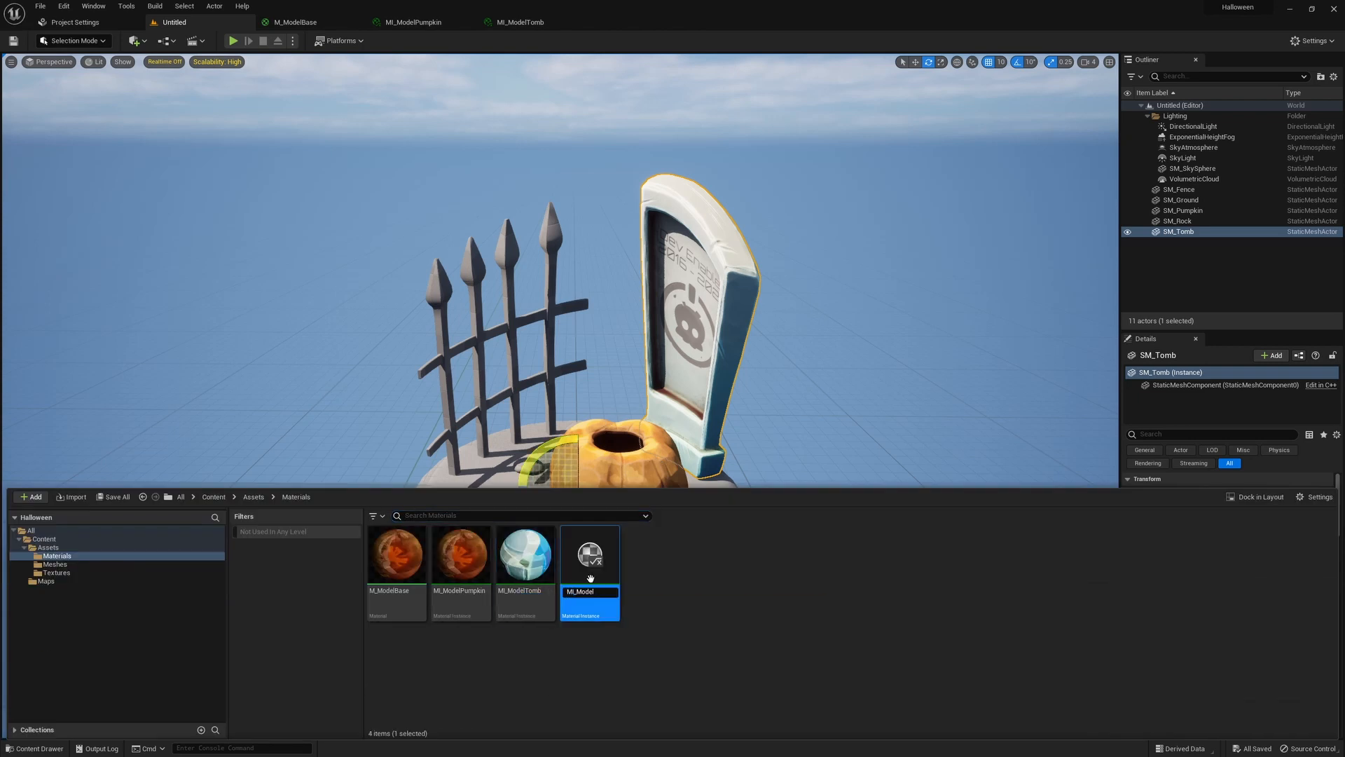
pyautogui.write('Fence')
pyautogui.press('Return')
pyautogui.doubleClick(460, 554)
pyautogui.click(175, 23)
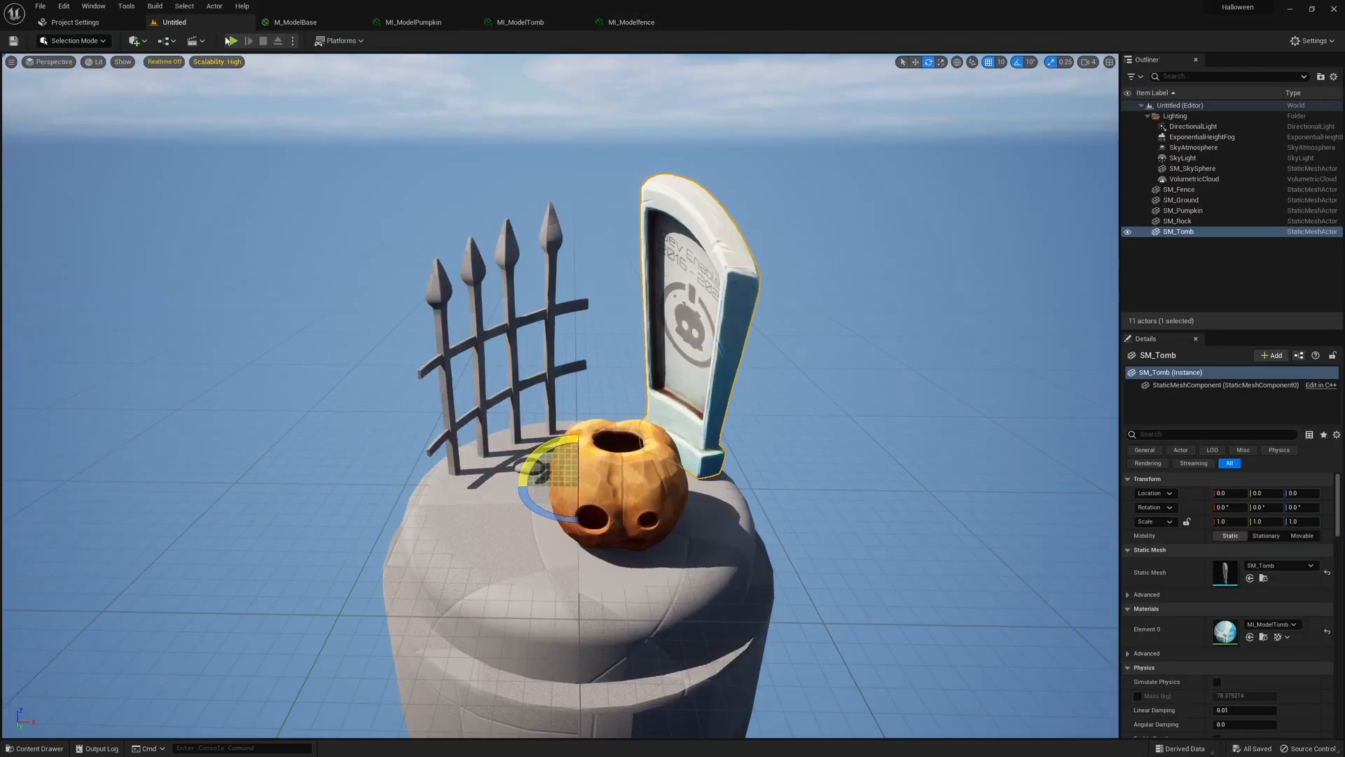
# Apply MI_ModelFence to SM_Fence and begin the MI_ModelGroundBase instance
pyautogui.hotkey('ctrl', 'space')
pyautogui.moveTo(443, 320); pyautogui.dragTo(442, 319)
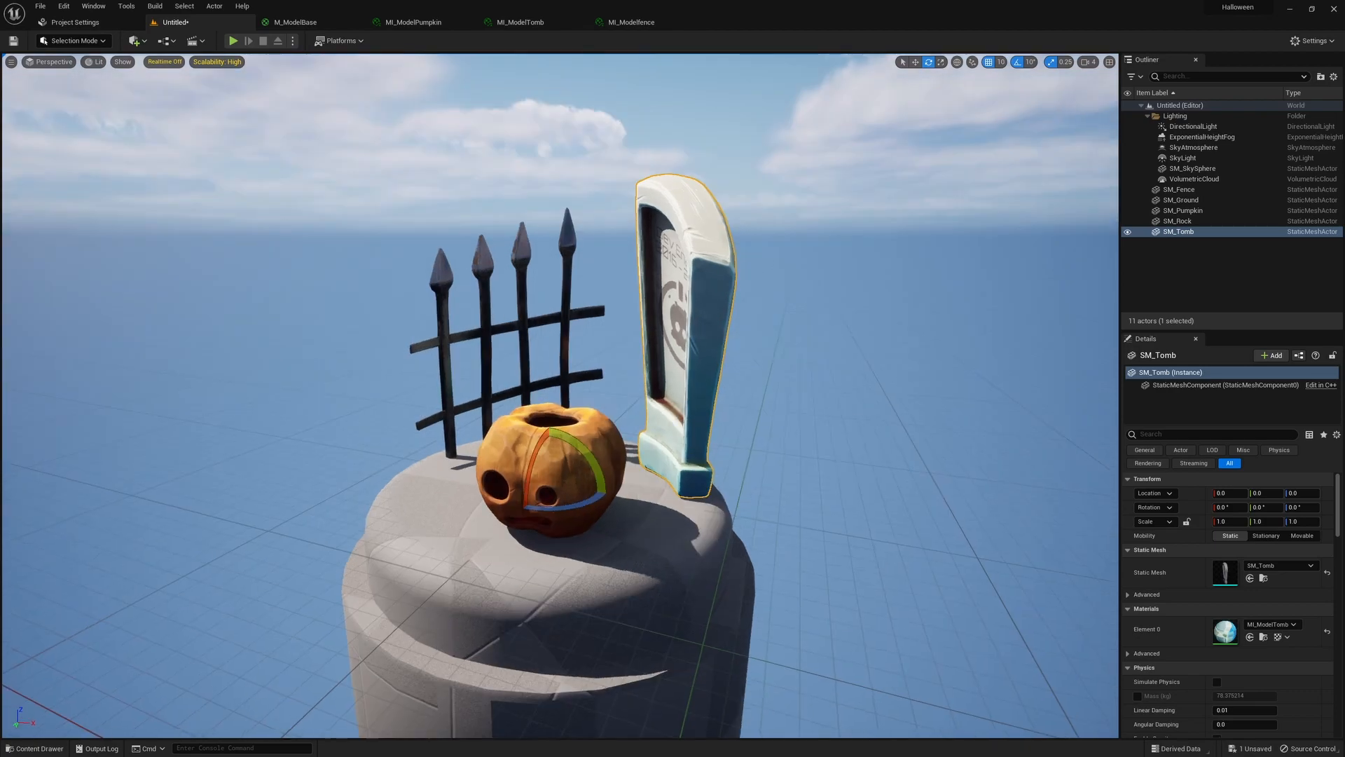
pyautogui.press('f')
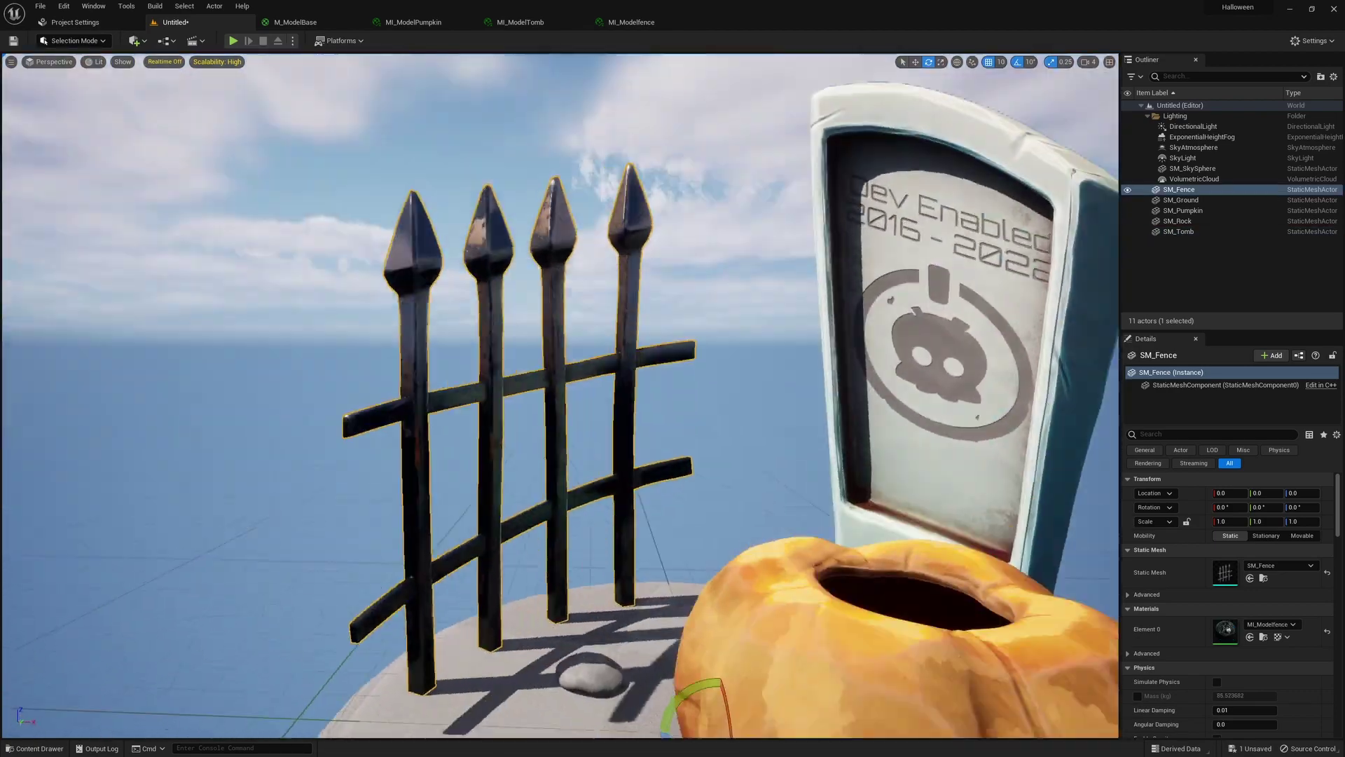
pyautogui.moveTo(589, 330)
pyautogui.keyDown('alt'); pyautogui.mouseDown()
pyautogui.moveTo(499, 352)
pyautogui.moveTo(543, 386)
pyautogui.mouseUp(); pyautogui.keyUp('alt')
pyautogui.scroll(5, 498, 351)
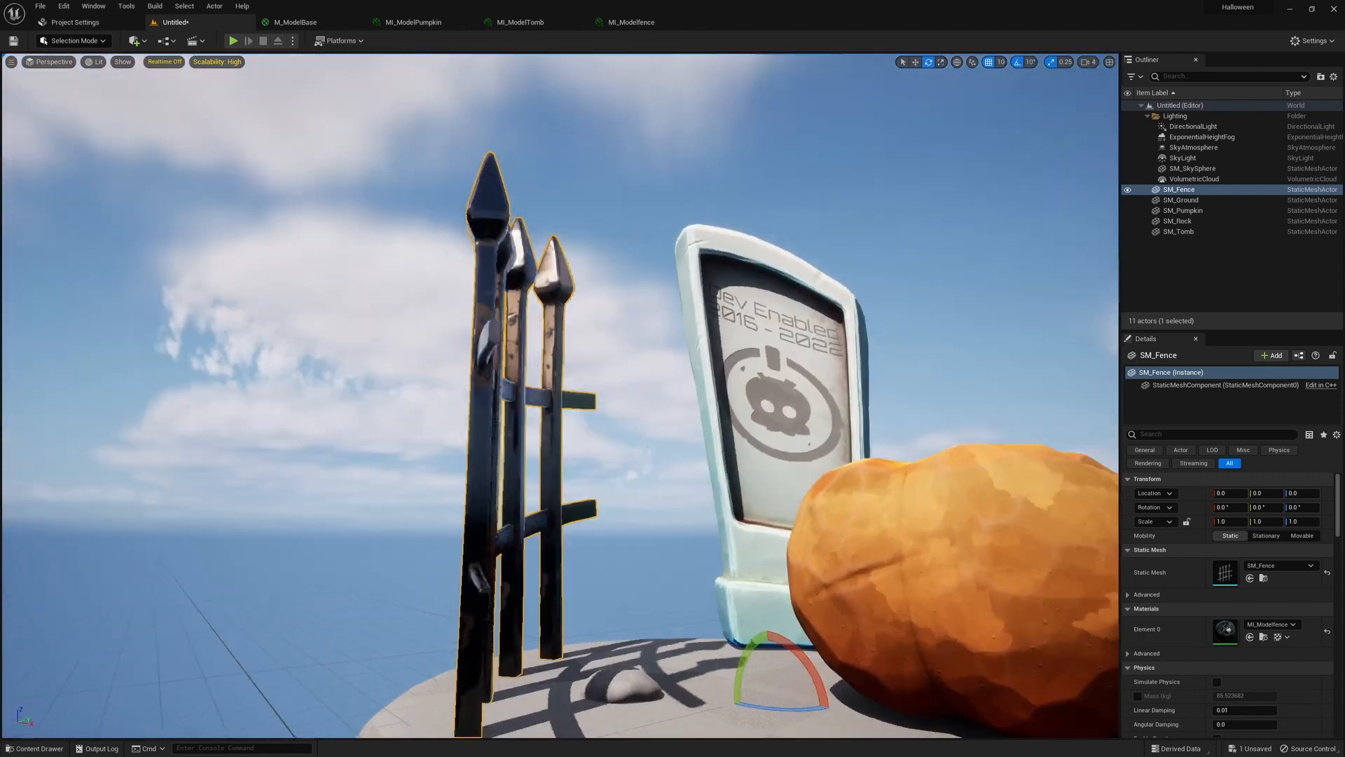
pyautogui.scroll(-5, 542, 386)
pyautogui.hotkey('ctrl', 'space')
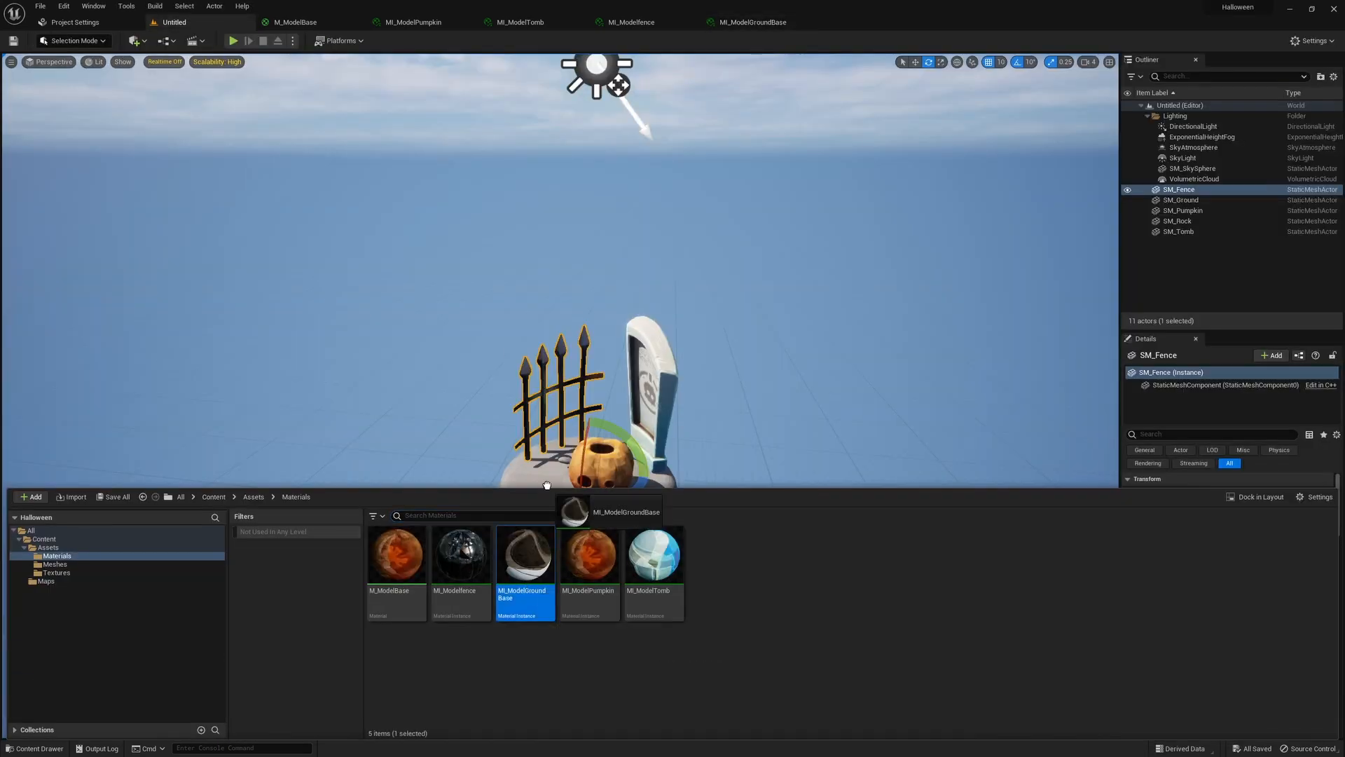
# Drop MI_ModelGroundBase onto the ground mesh and inspect it around the rock
pyautogui.moveTo(546, 485); pyautogui.dragTo(676, 621)
pyautogui.click(676, 621)
pyautogui.press('f')
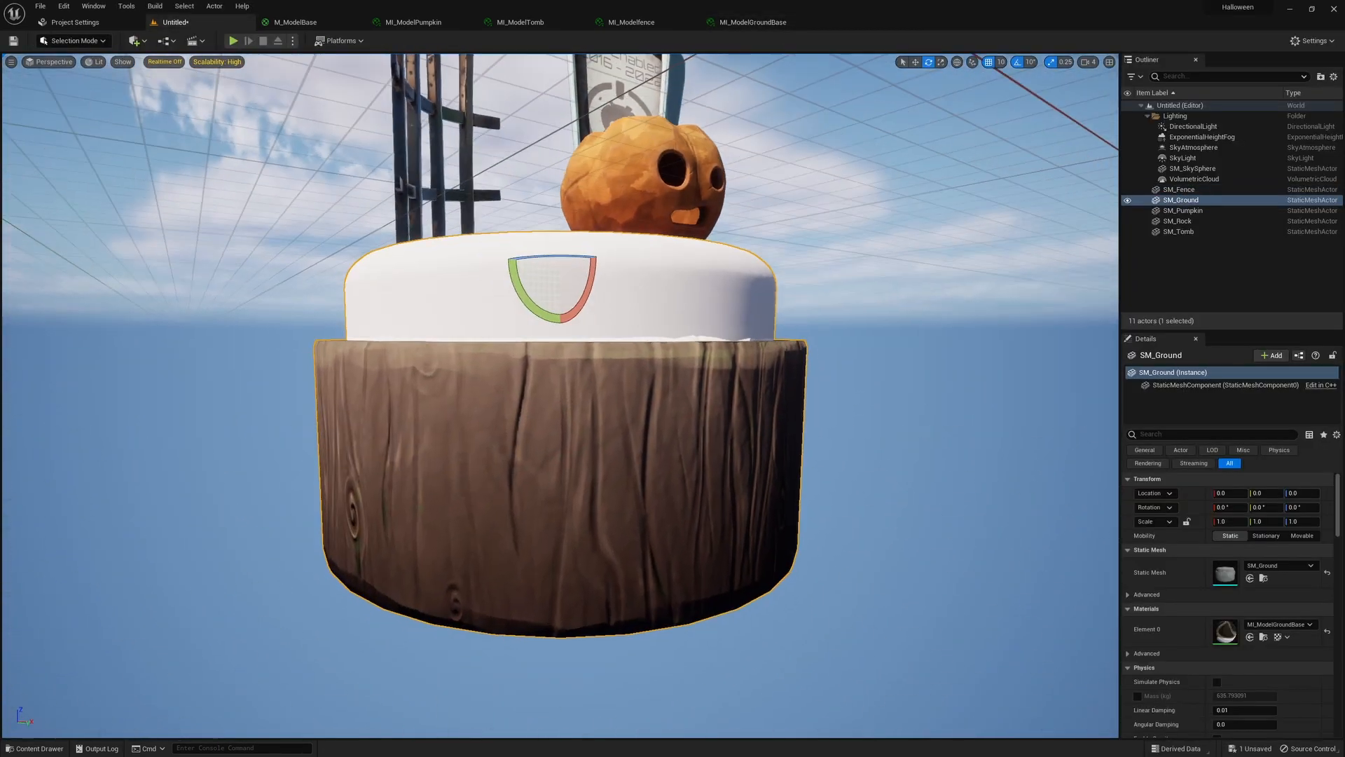
pyautogui.moveTo(560, 421)
pyautogui.keyDown('alt'); pyautogui.mouseDown()
pyautogui.moveTo(631, 347)
pyautogui.moveTo(774, 489)
pyautogui.moveTo(871, 492)
pyautogui.moveTo(721, 448)
pyautogui.moveTo(678, 405)
pyautogui.mouseUp(); pyautogui.keyUp('alt')
pyautogui.scroll(5, 618, 407)
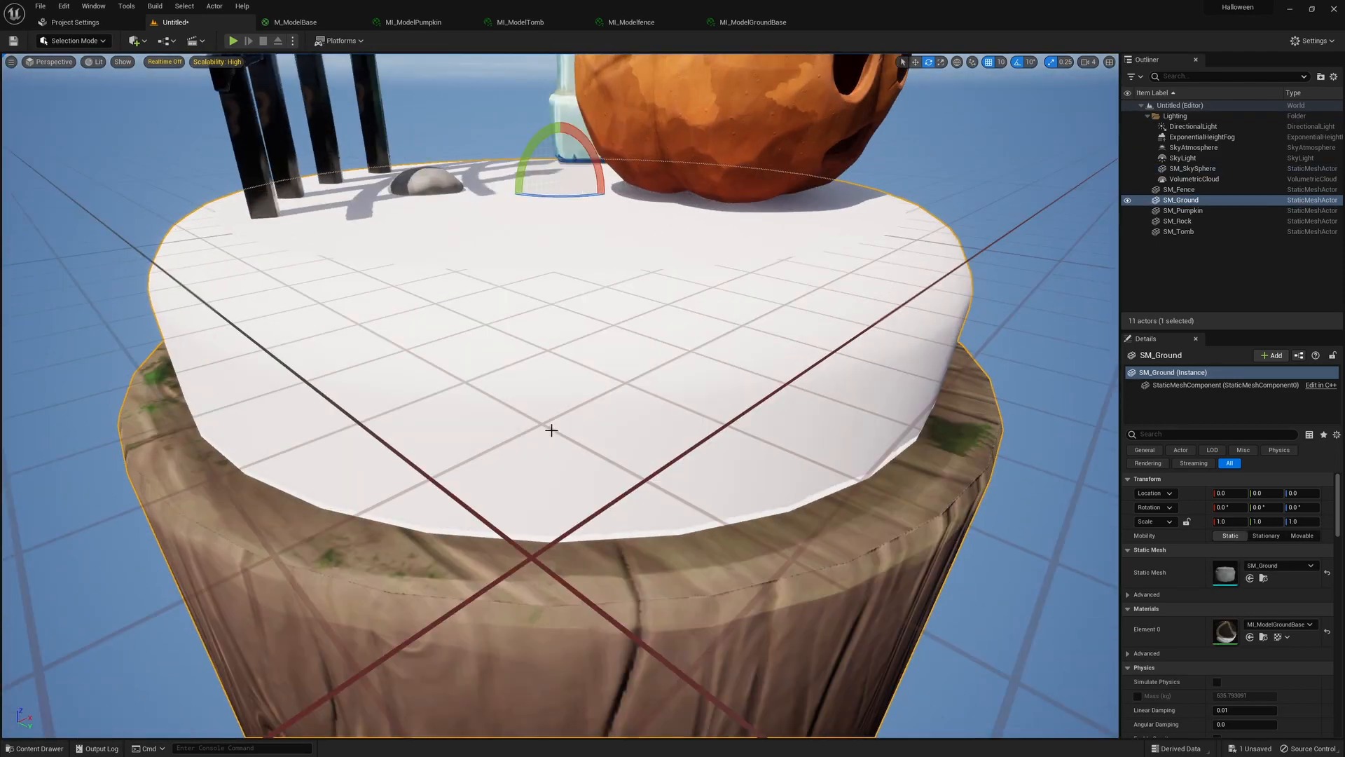
pyautogui.scroll(-8, 550, 430)
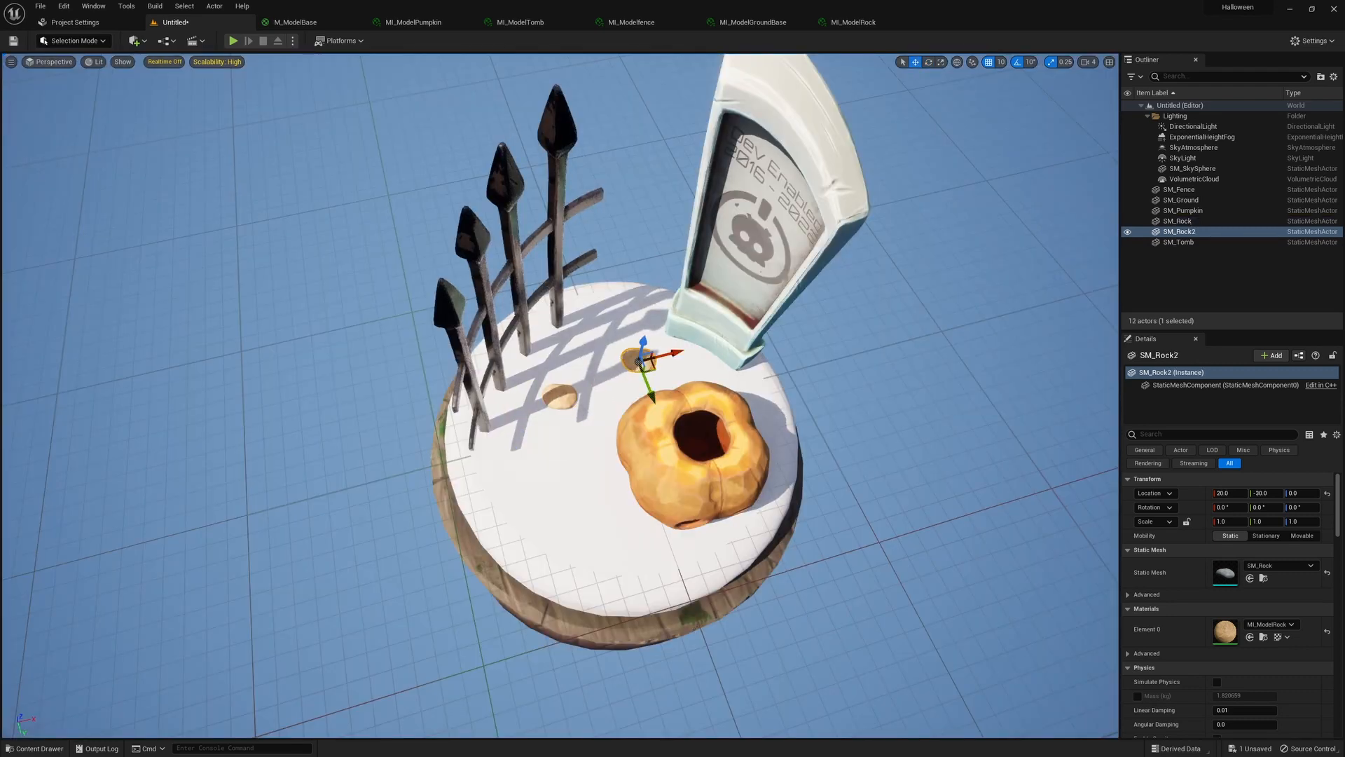
# Move the second rock right and rotate the third rock to a new angle
pyautogui.moveTo(633, 351); pyautogui.dragTo(691, 374)
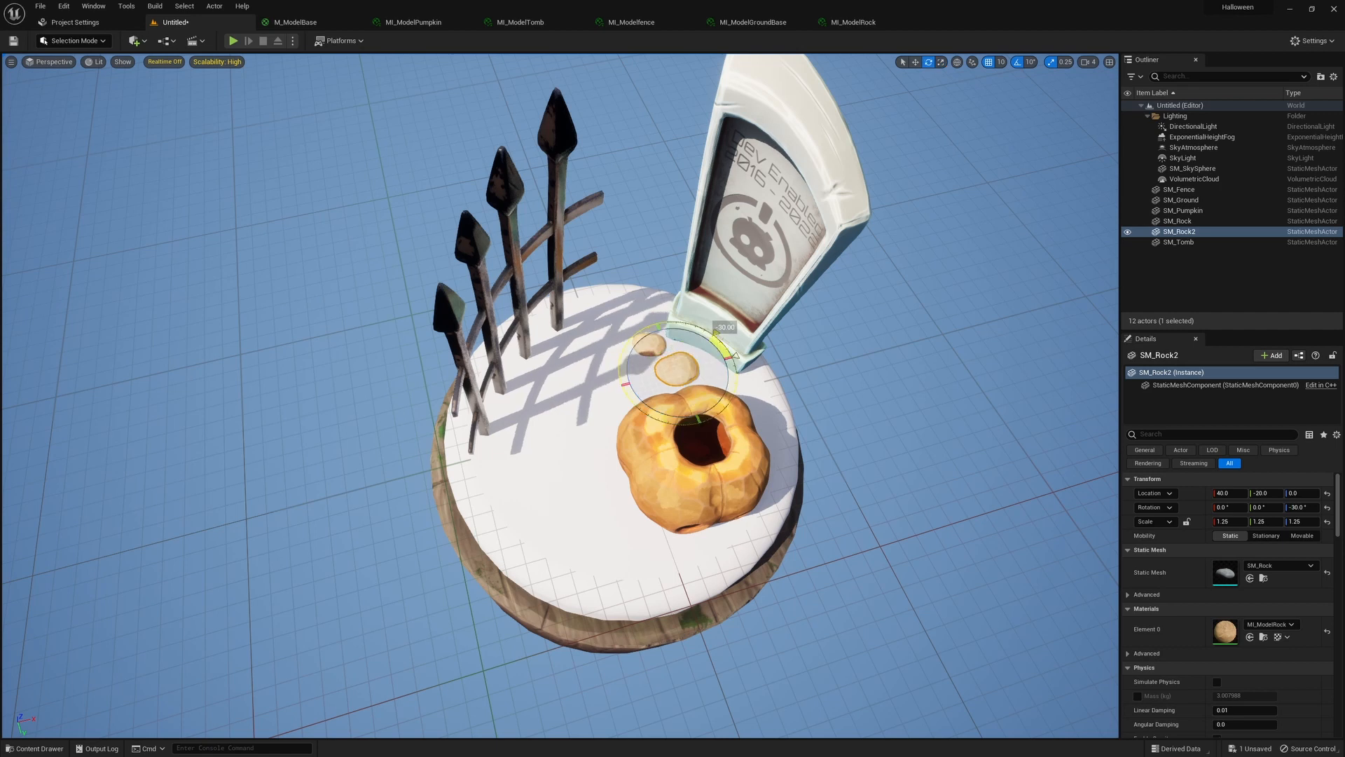
pyautogui.moveTo(612, 370); pyautogui.dragTo(626, 370)
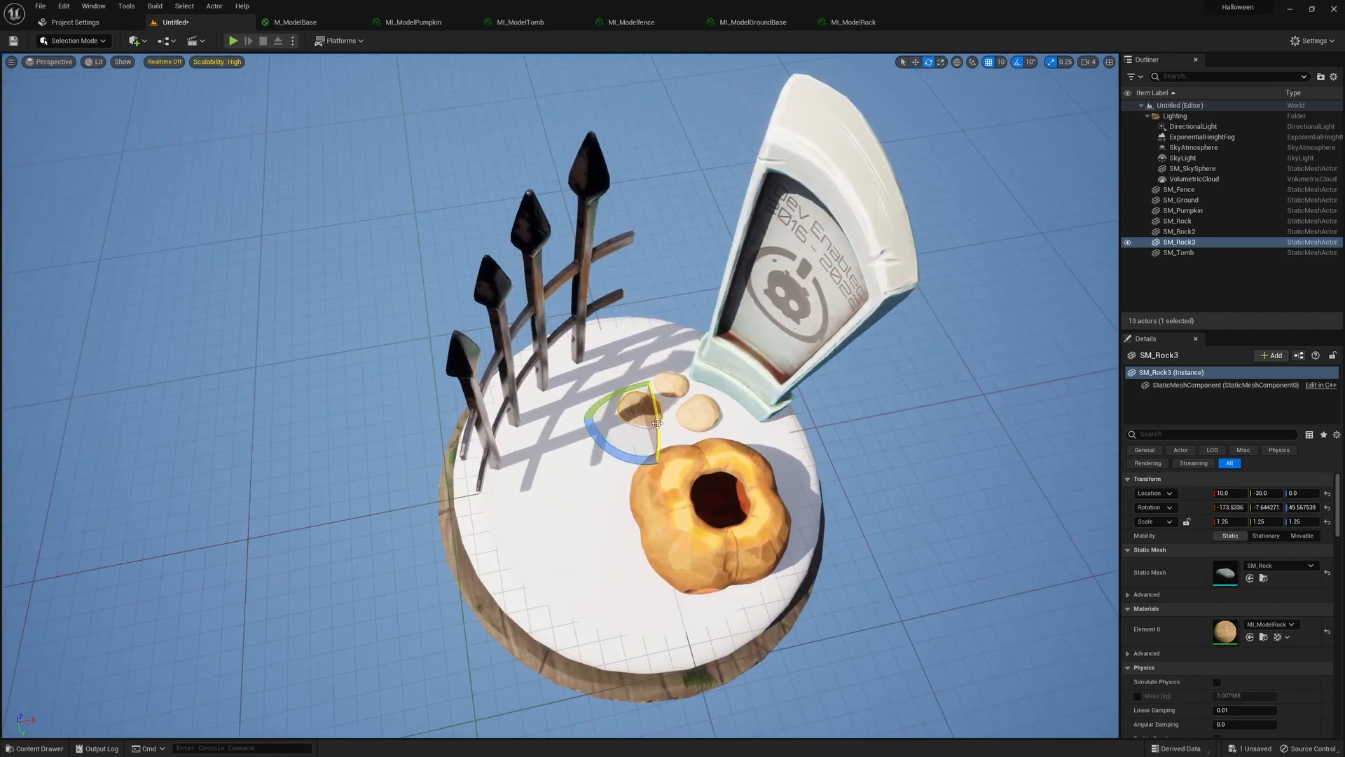
pyautogui.keyDown('alt'); pyautogui.moveTo(683, 424); pyautogui.dragTo(665, 439); pyautogui.keyUp('alt')
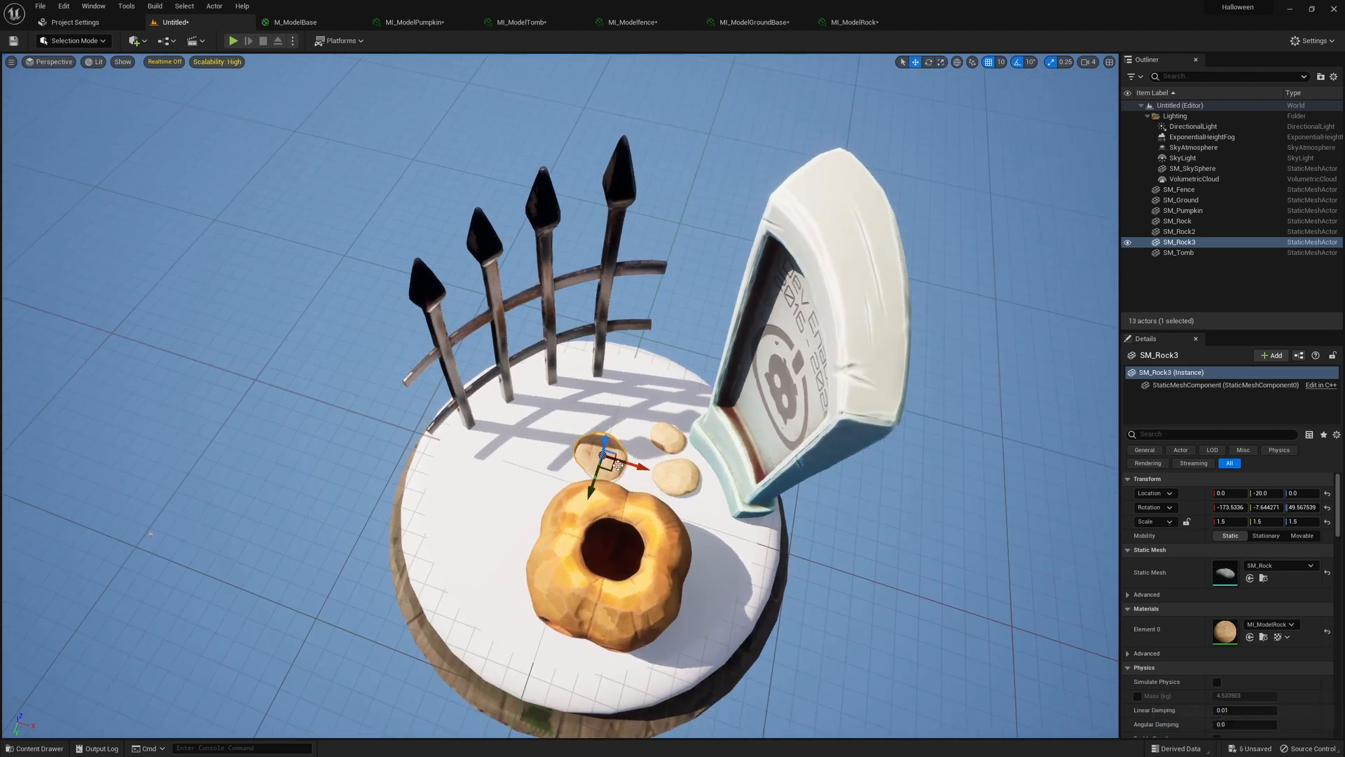
# Select the scattered rocks and delete the extra SM_Rock5
pyautogui.click(683, 486)
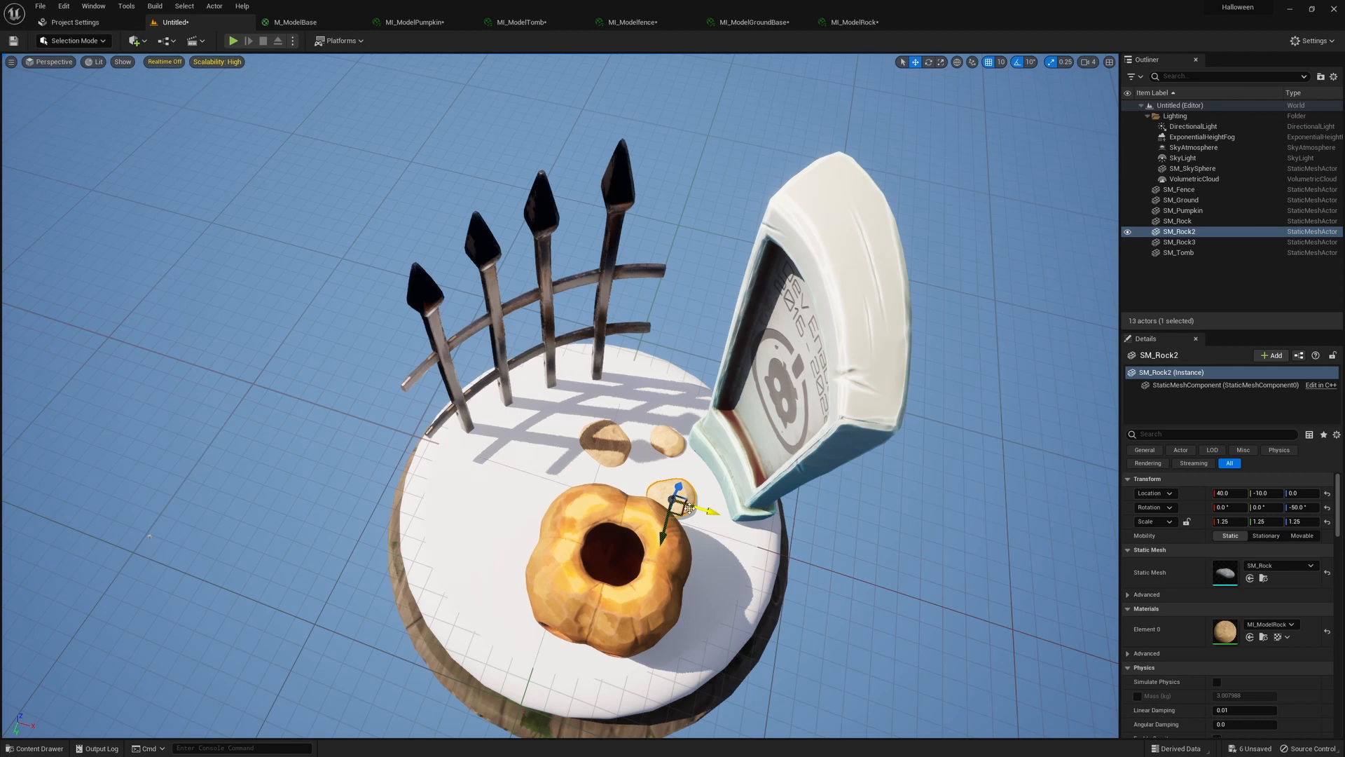
pyautogui.keyDown('ctrl'); pyautogui.click(669, 446); pyautogui.keyUp('ctrl')
pyautogui.keyDown('ctrl'); pyautogui.click(609, 442); pyautogui.keyUp('ctrl')
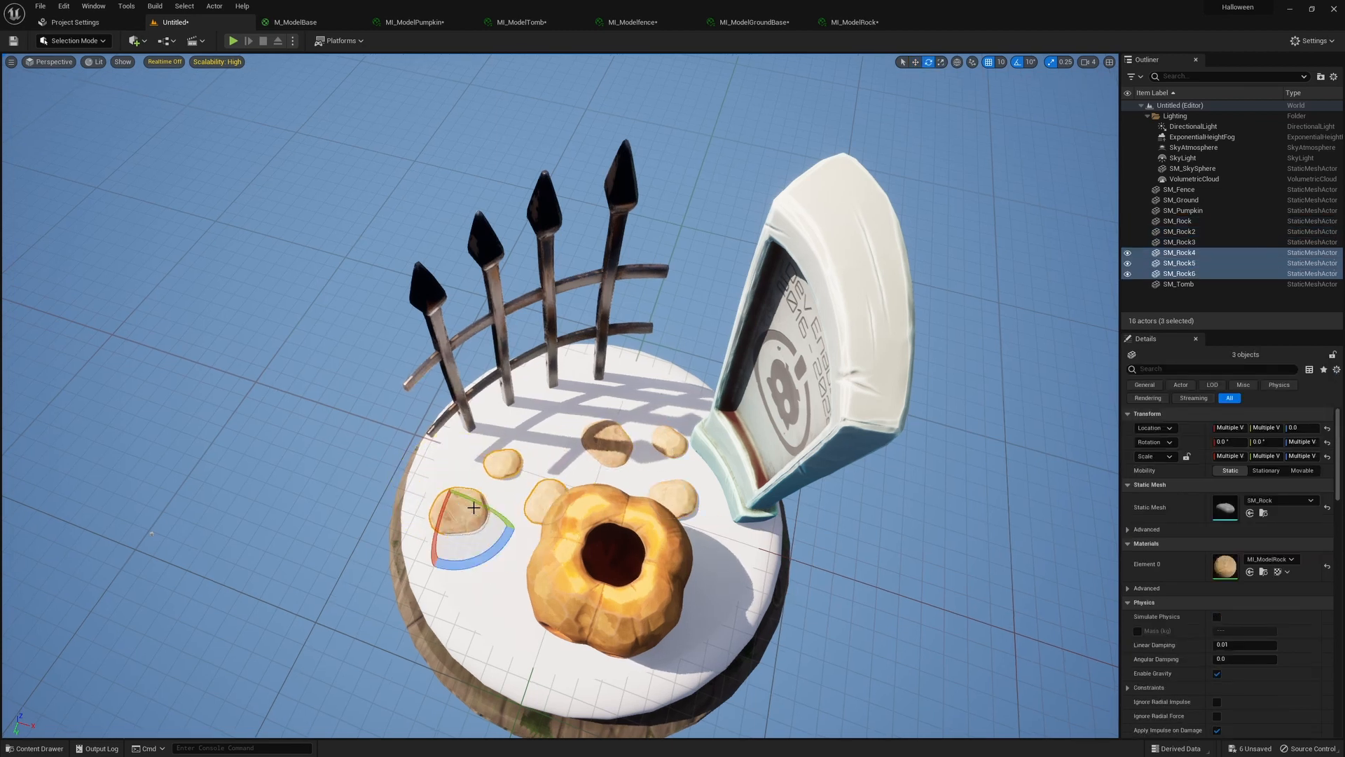
pyautogui.click(515, 480)
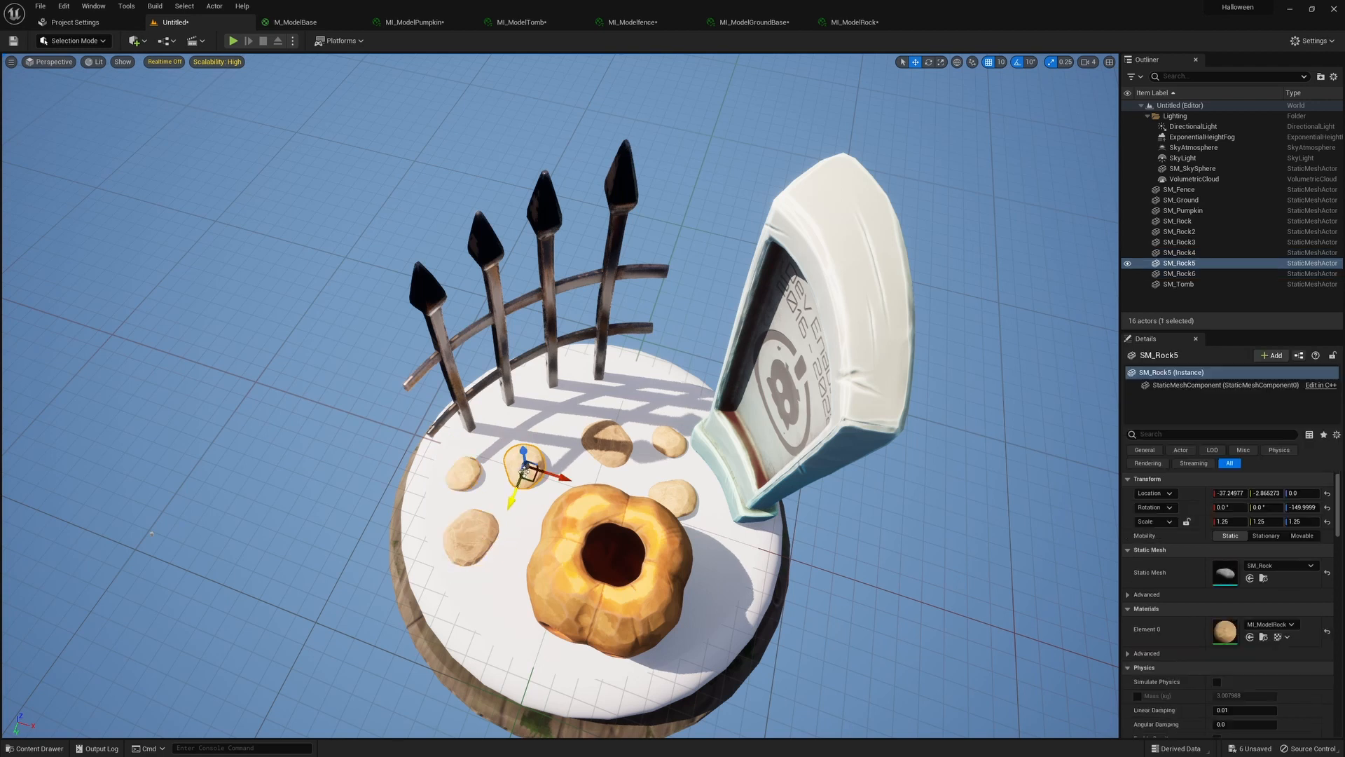
pyautogui.press('Delete')
pyautogui.scroll(-5, 780, 459)
pyautogui.moveTo(780, 315)
pyautogui.mouseDown(button='right')
pyautogui.moveTo(780, 459)
pyautogui.moveTo(759, 424)
pyautogui.mouseUp(button='right')
pyautogui.scroll(3, 781, 460)
pyautogui.scroll(-5, 780, 459)
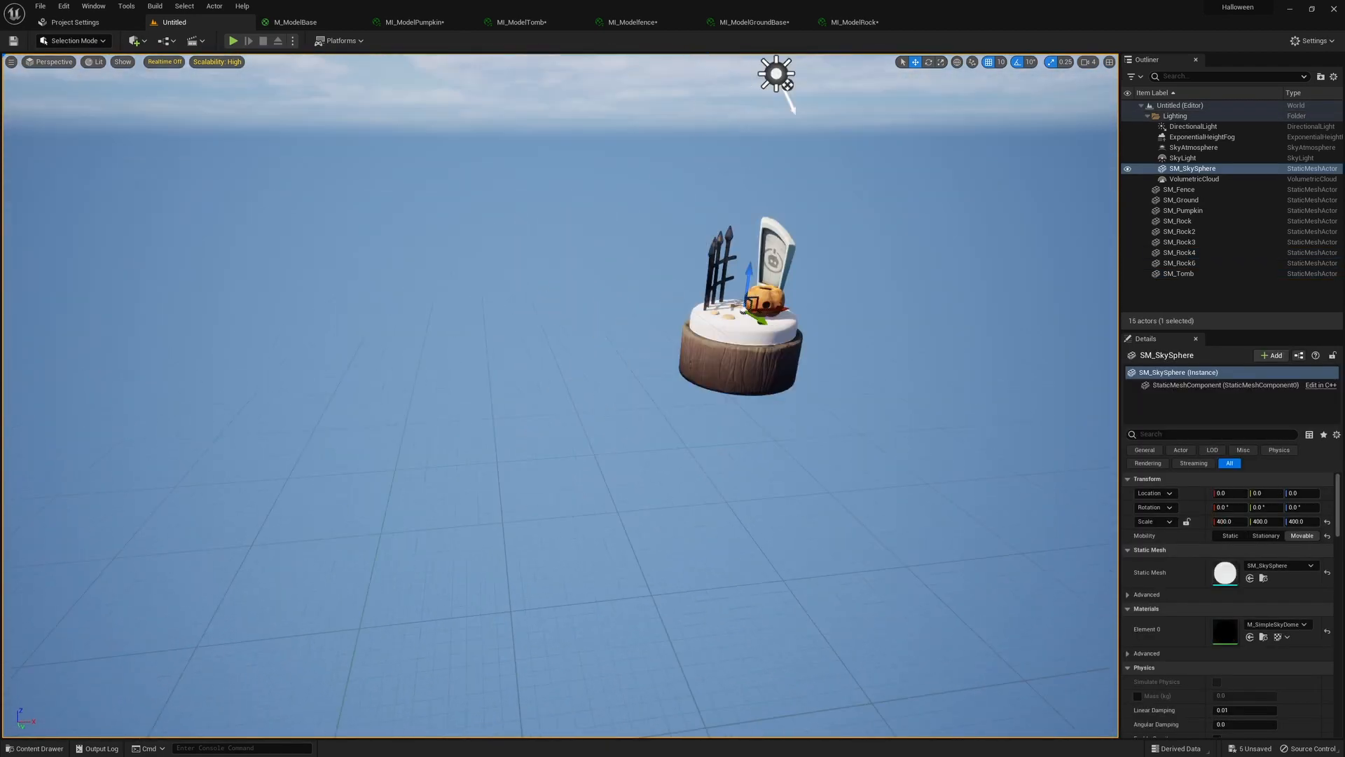
# Select the DirectionalLight in the Outliner and rotate it toward a sunset angle
pyautogui.click(1209, 179)
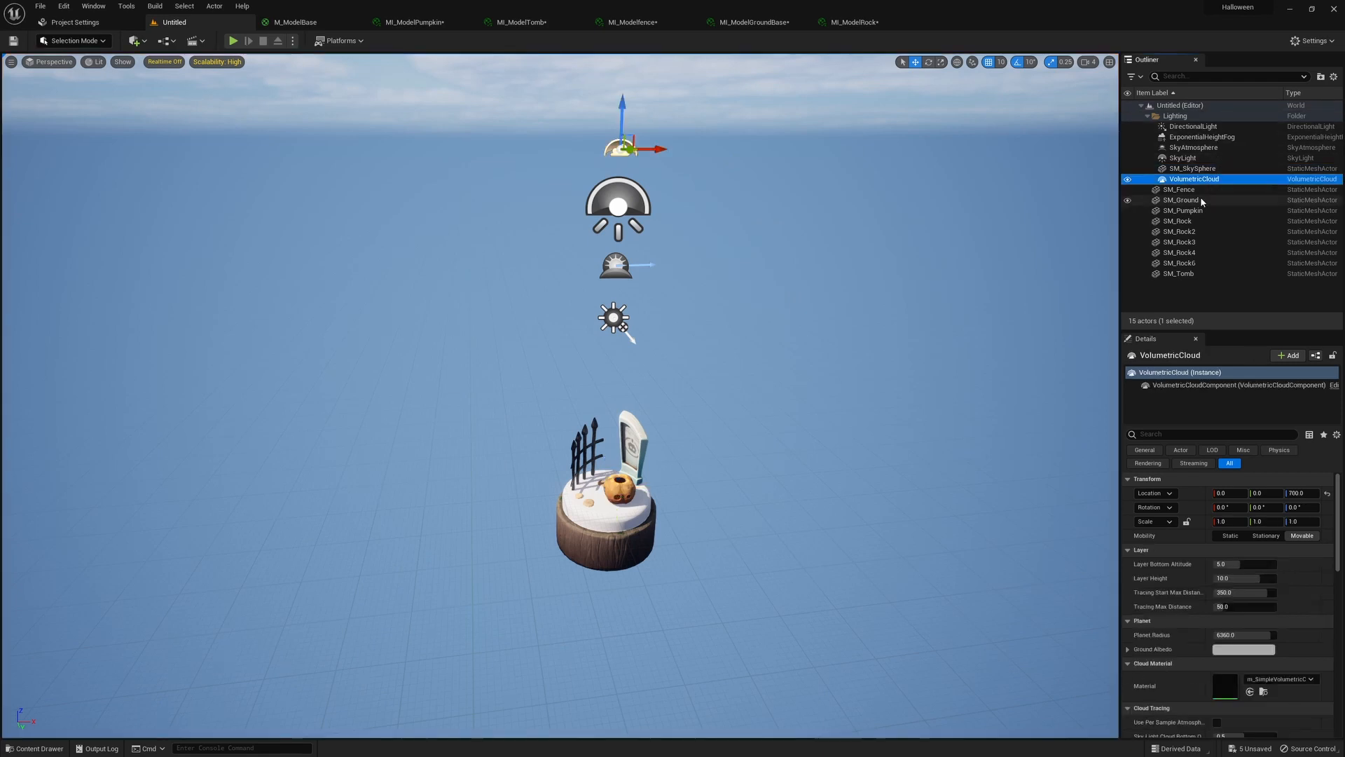
pyautogui.click(1217, 145)
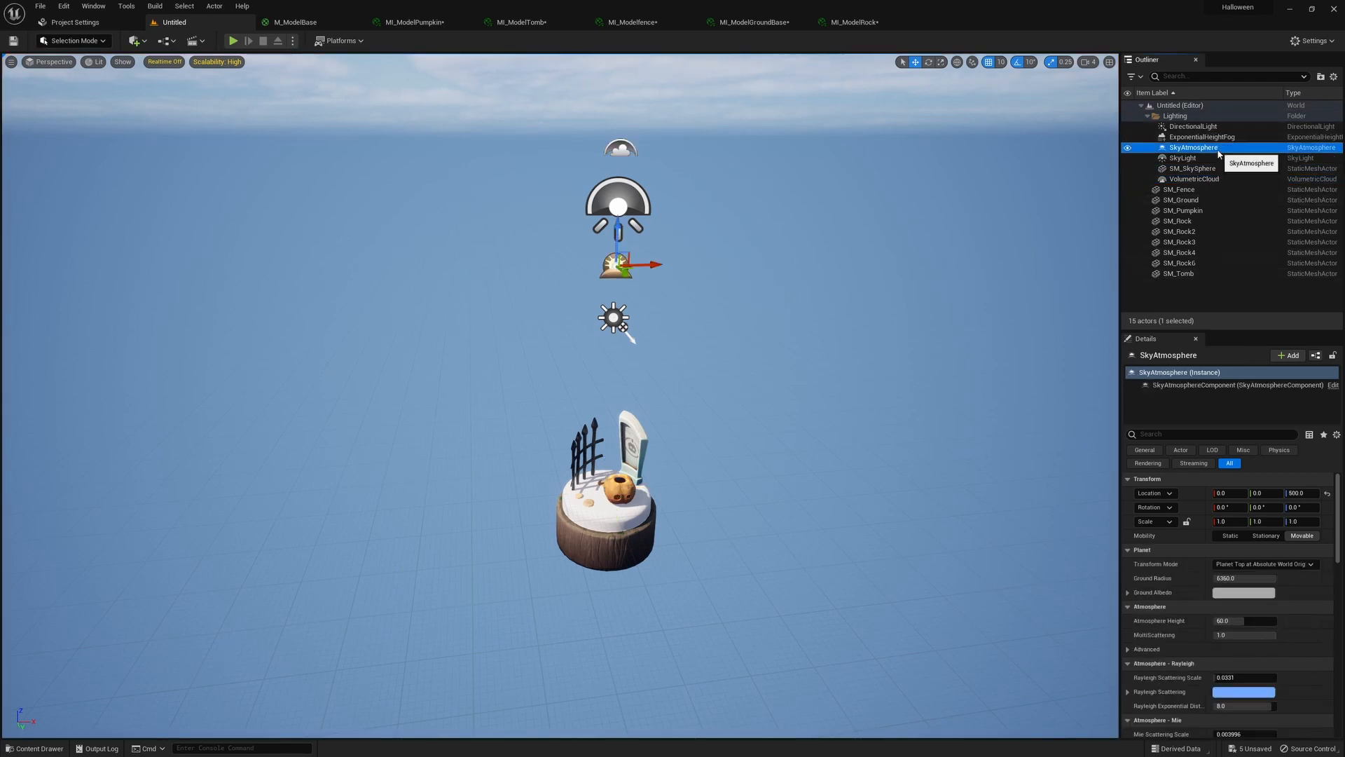
pyautogui.click(1193, 168)
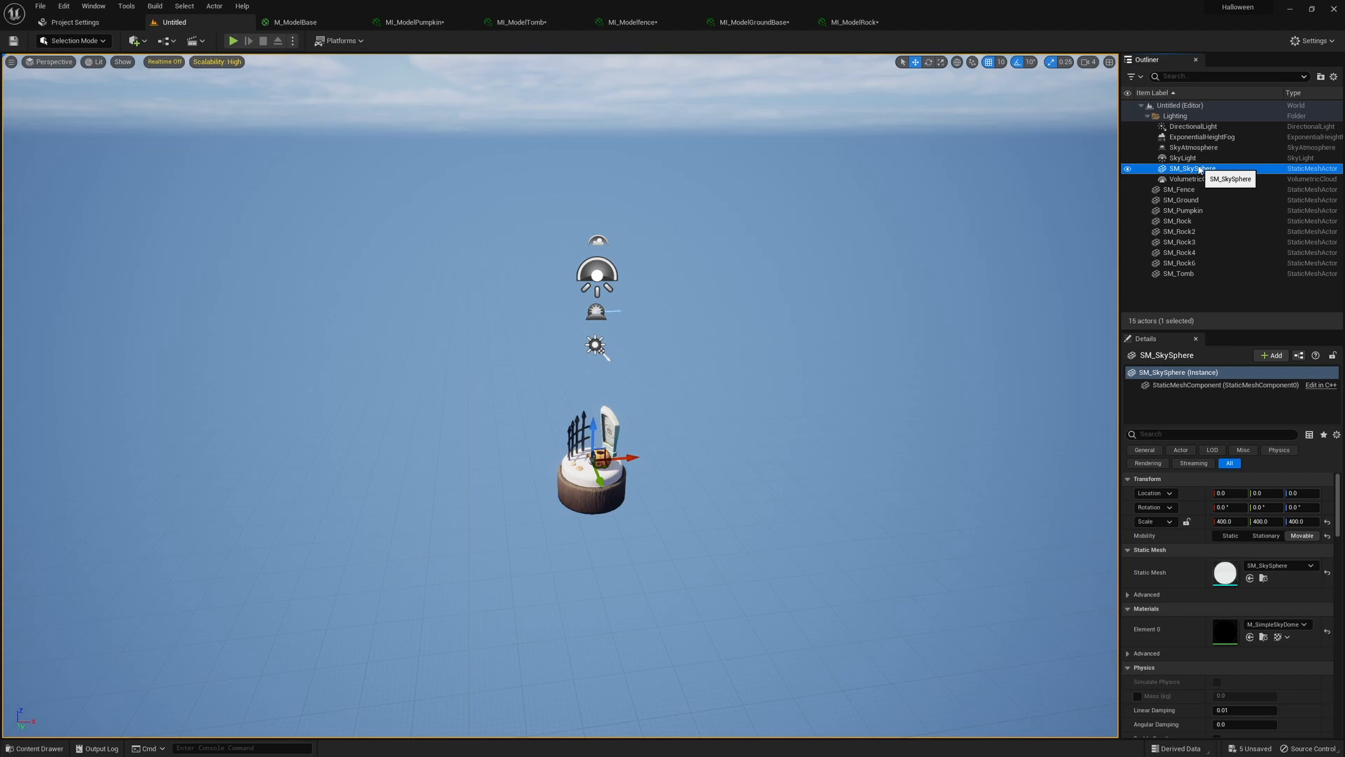
pyautogui.click(1193, 127)
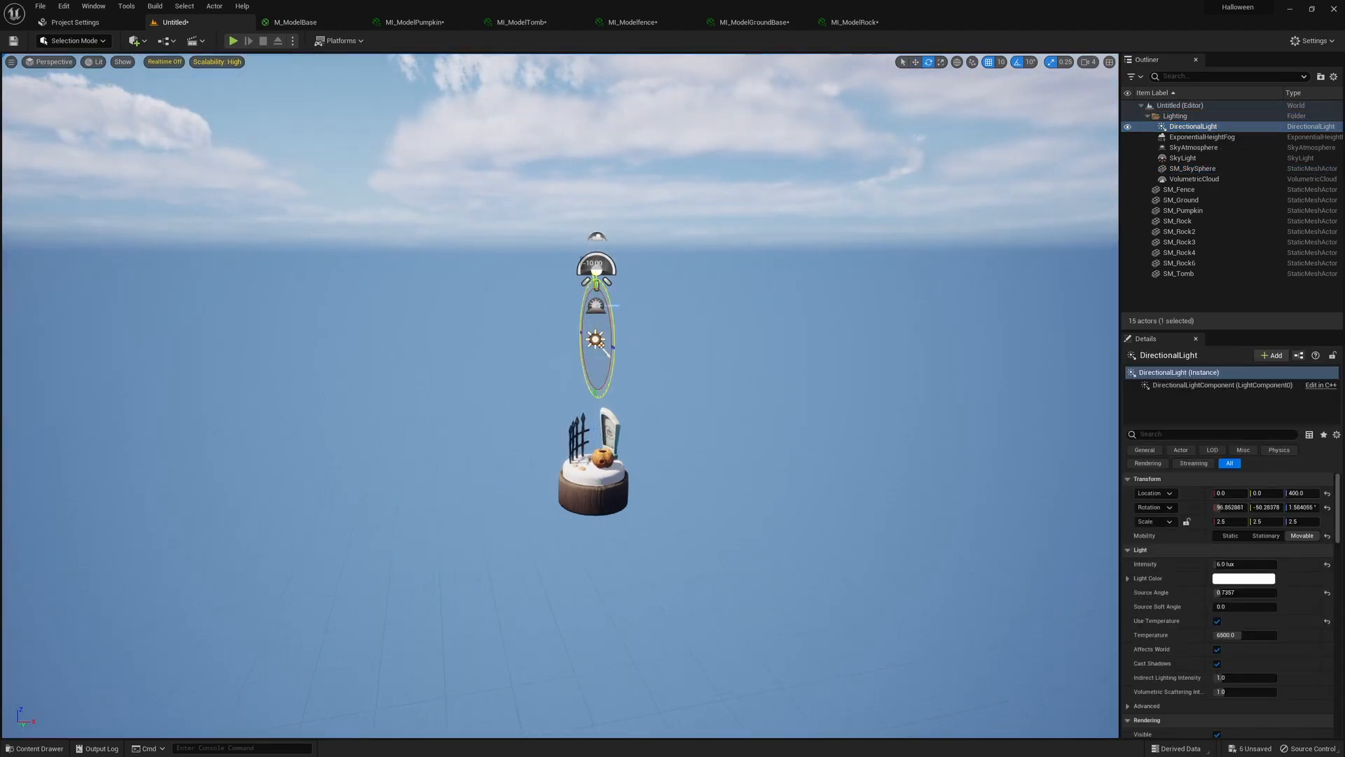
pyautogui.moveTo(614, 336); pyautogui.dragTo(690, 565)
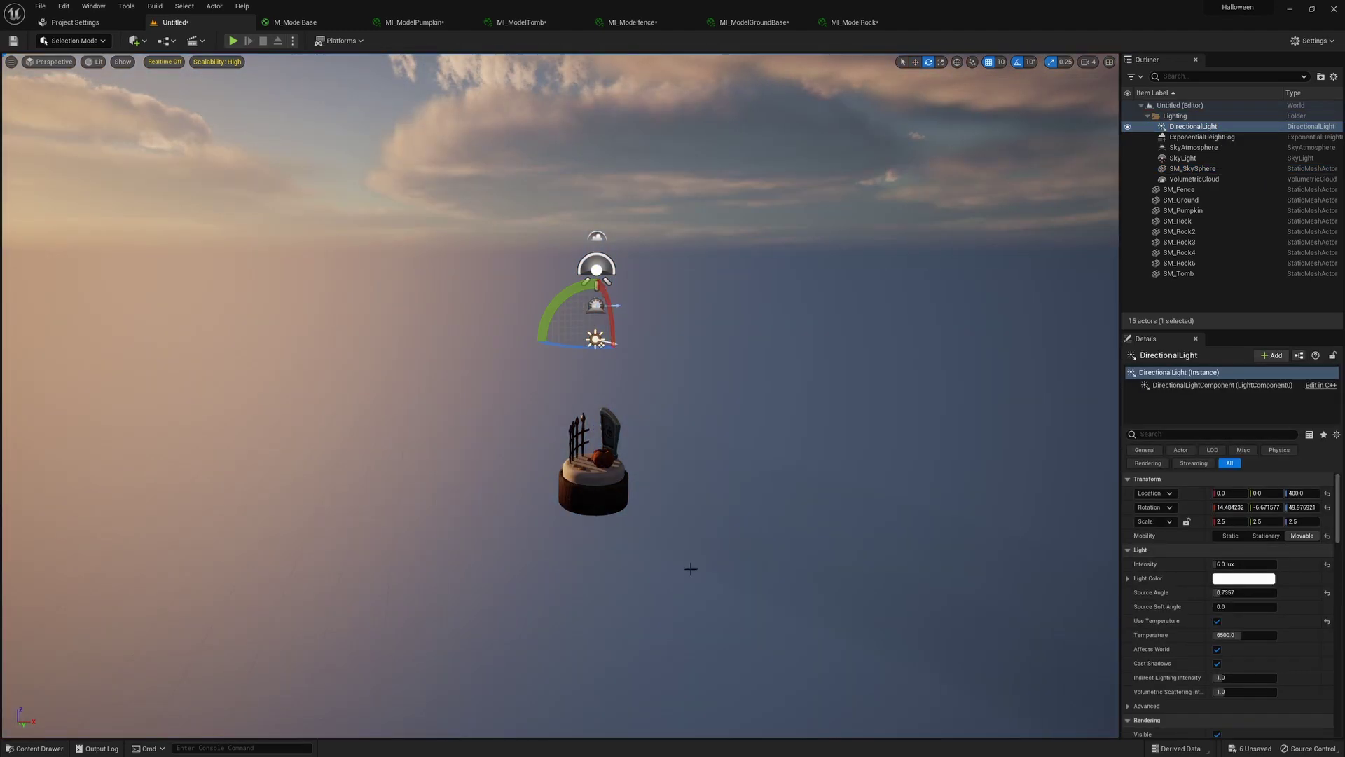
# Swing the sun lower with Ctrl+L until the sky turns to a dark red dusk
pyautogui.click(628, 485)
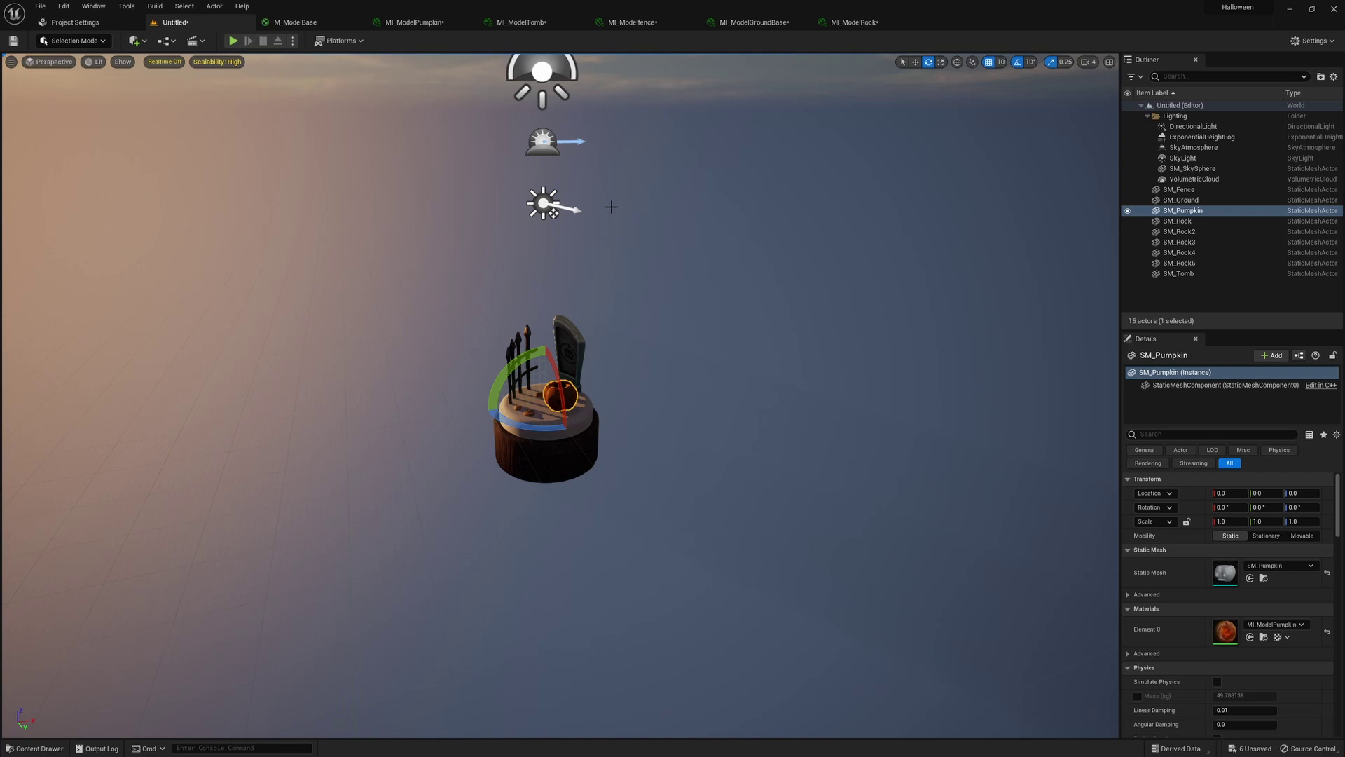
pyautogui.click(552, 208)
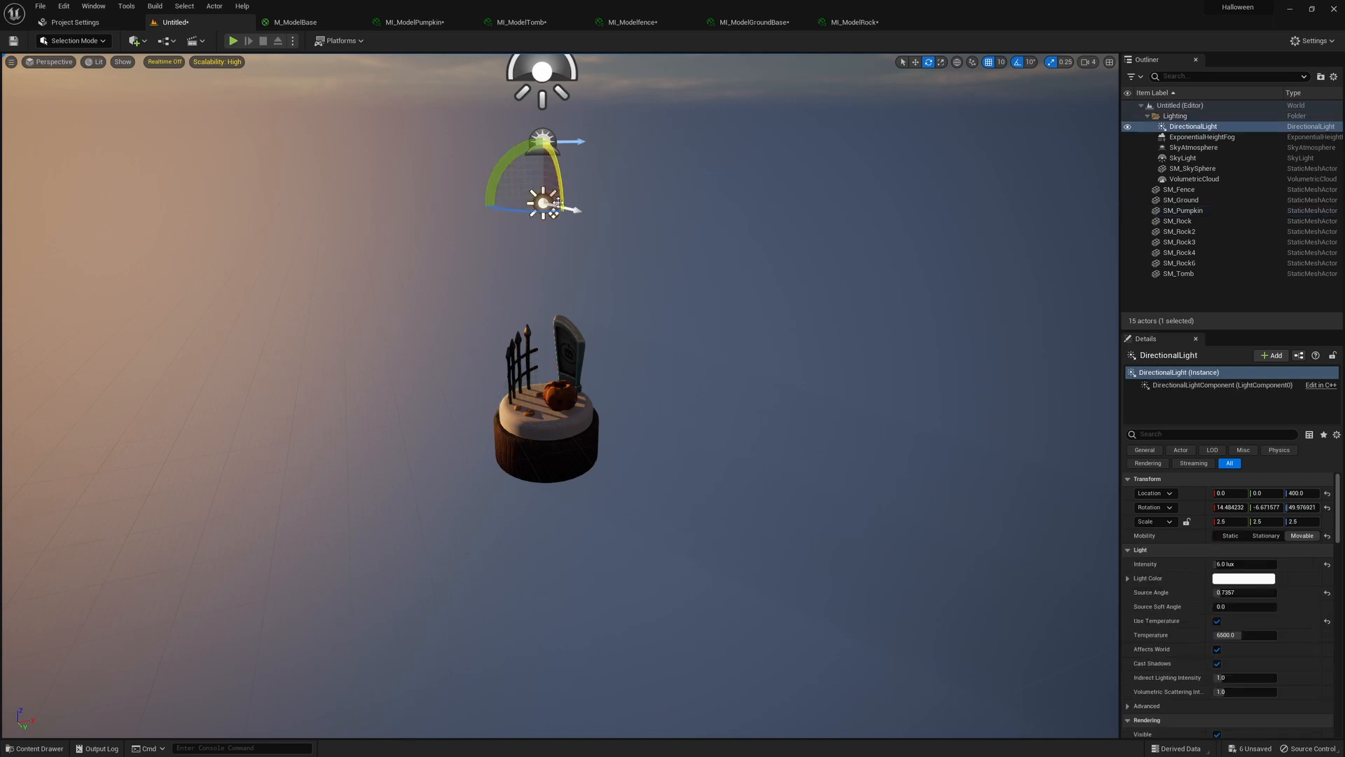
pyautogui.moveTo(543, 210); pyautogui.dragTo(555, 212)
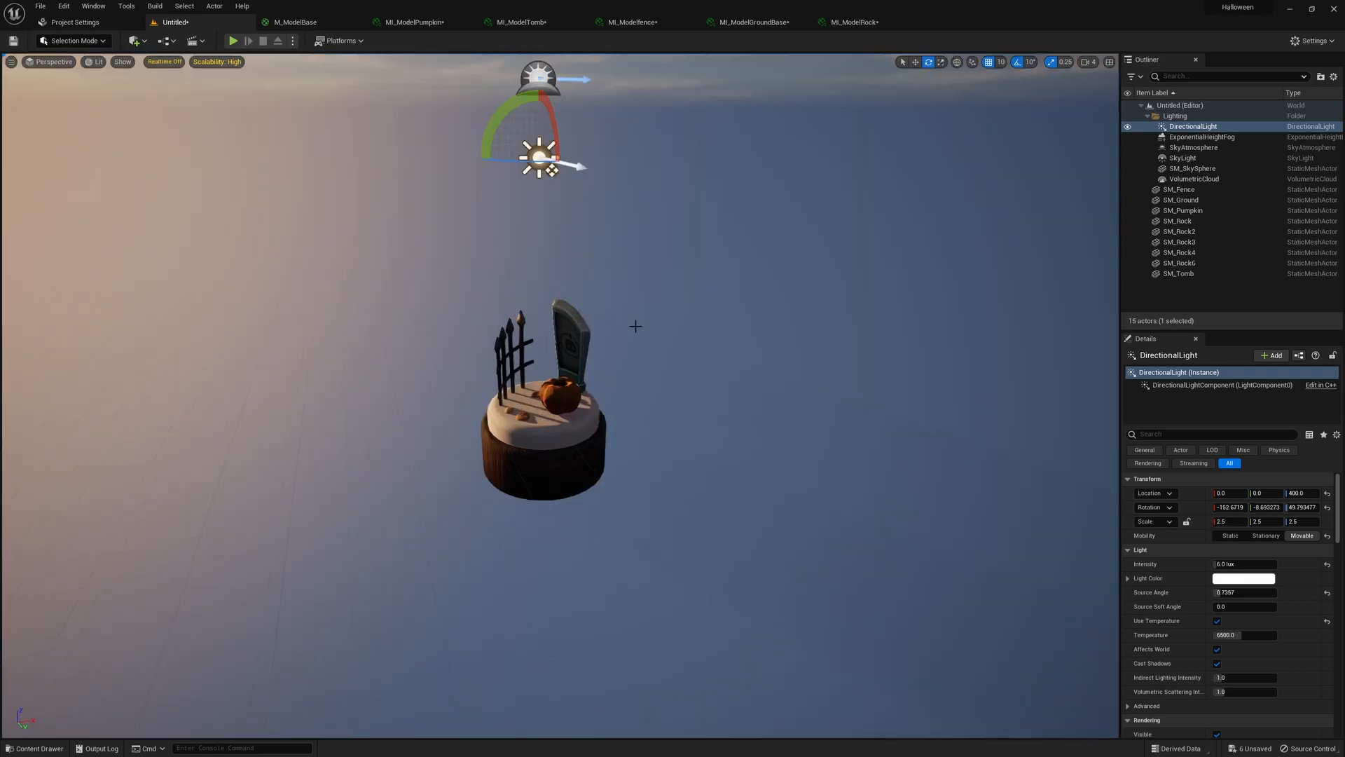
pyautogui.moveTo(636, 327); pyautogui.dragTo(635, 263, button='right')
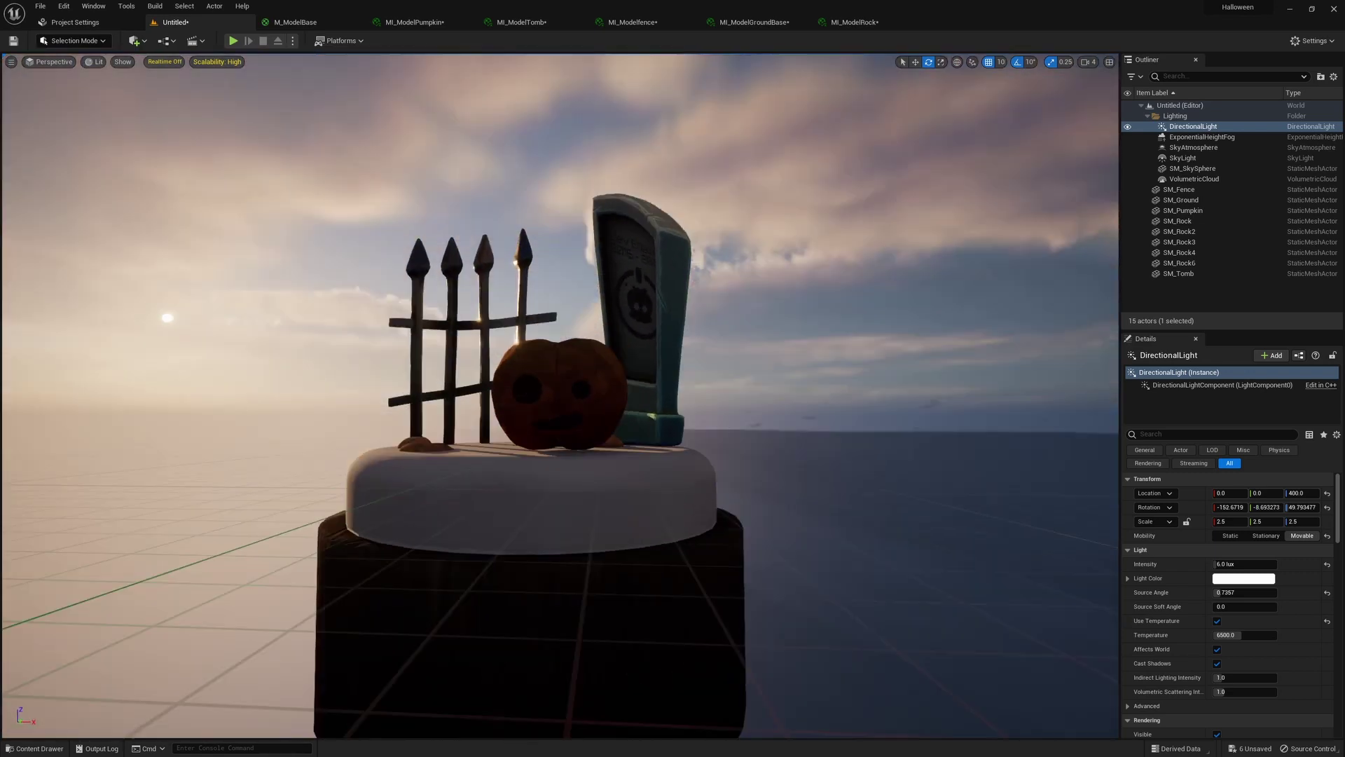
pyautogui.click(561, 397)
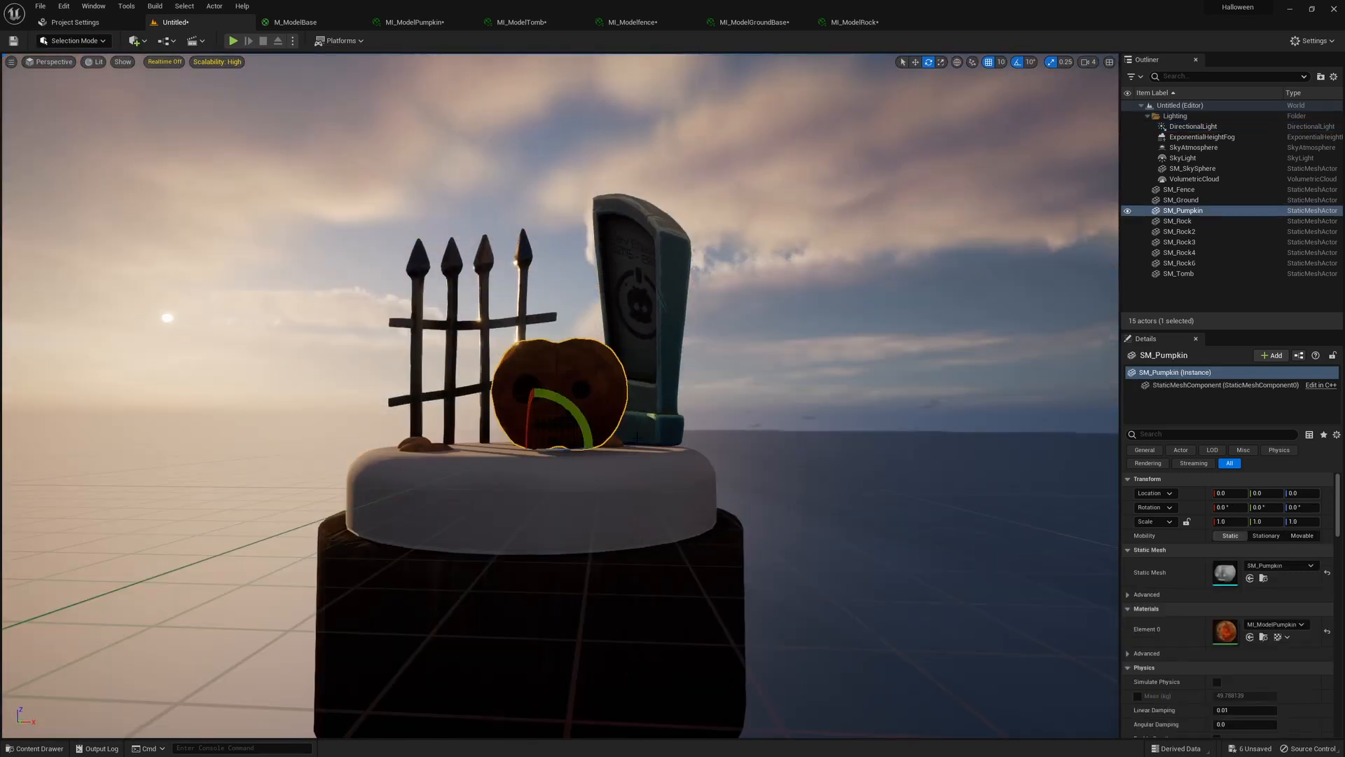
pyautogui.press('f')
pyautogui.click(553, 218)
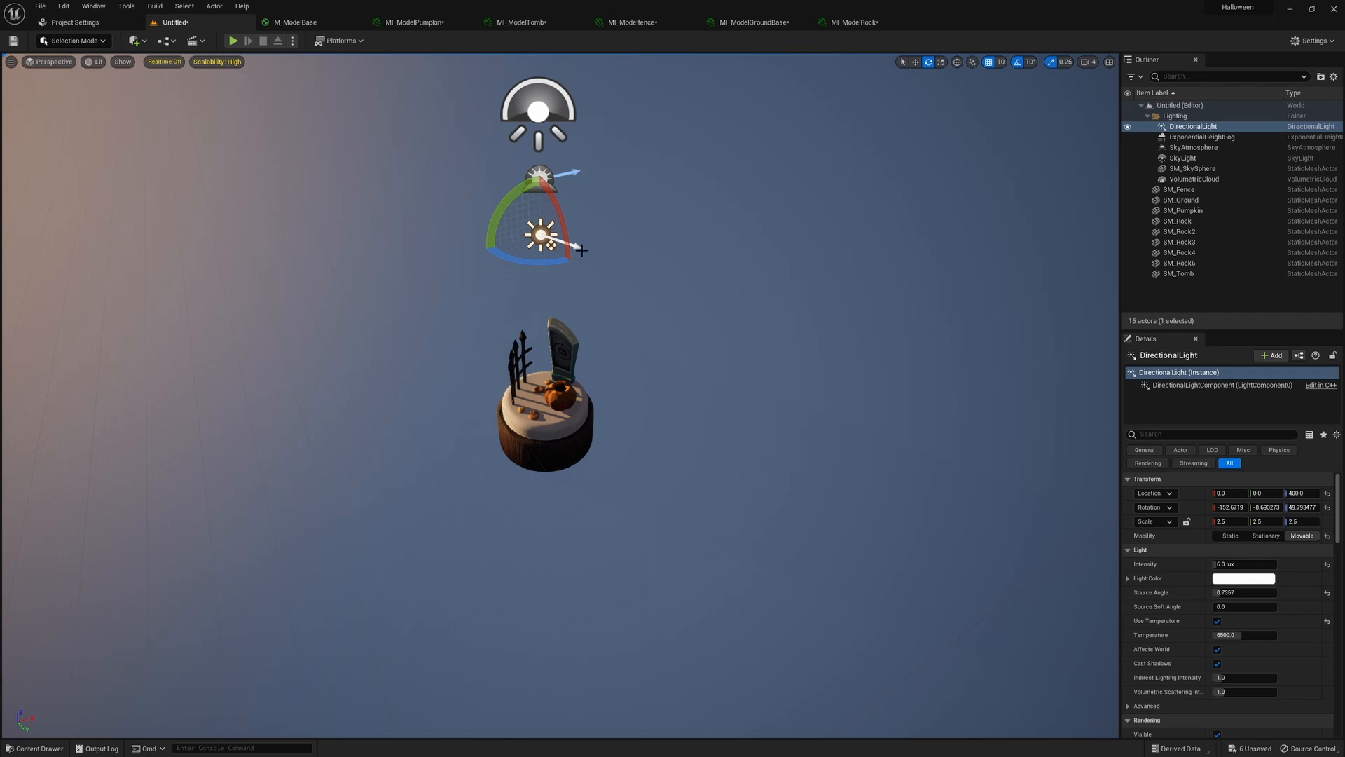
pyautogui.hotkey('ctrl', 'l')
pyautogui.scroll(2, 669, 415)
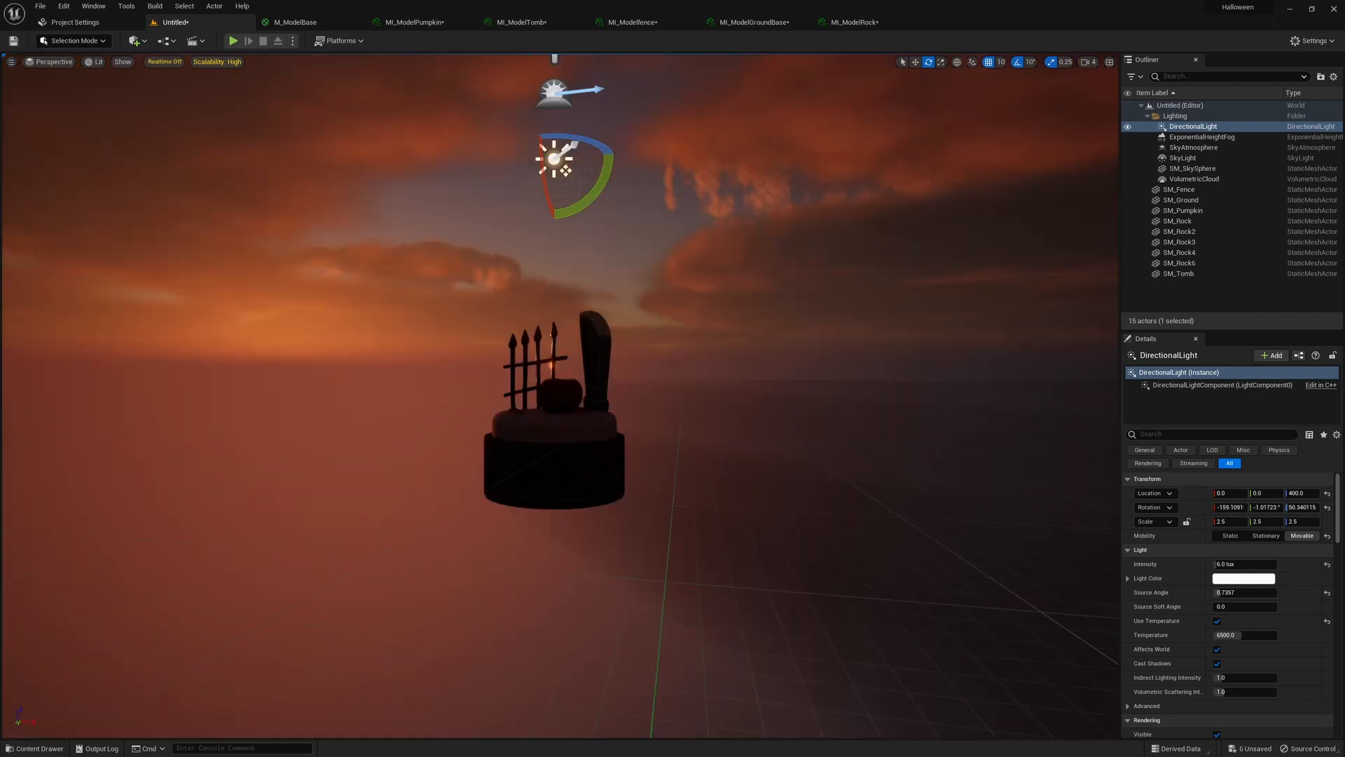
# Set fog height falloff to about 0.097, shrink the SkyAtmosphere ground radius, and select SM_SkySphere
pyautogui.click(1251, 564)
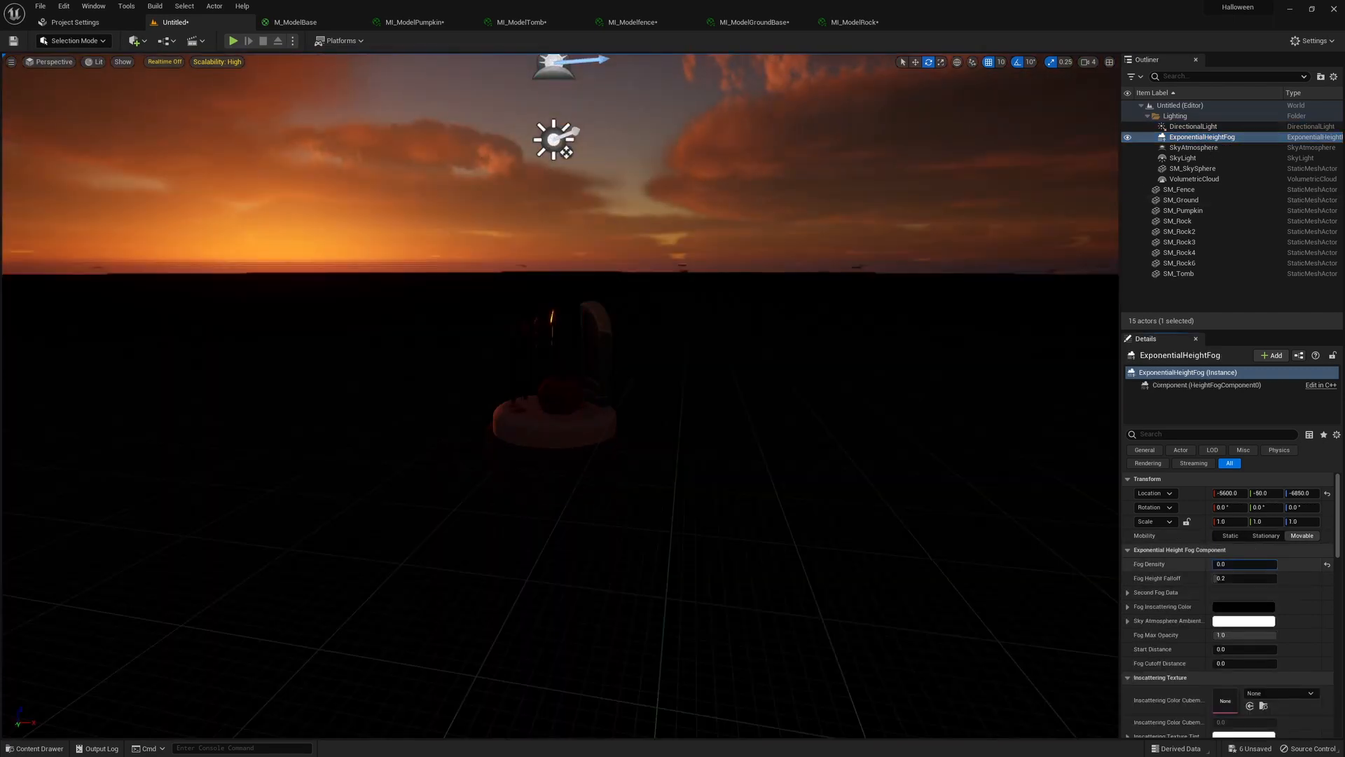
pyautogui.moveTo(1243, 579); pyautogui.dragTo(1243, 498)
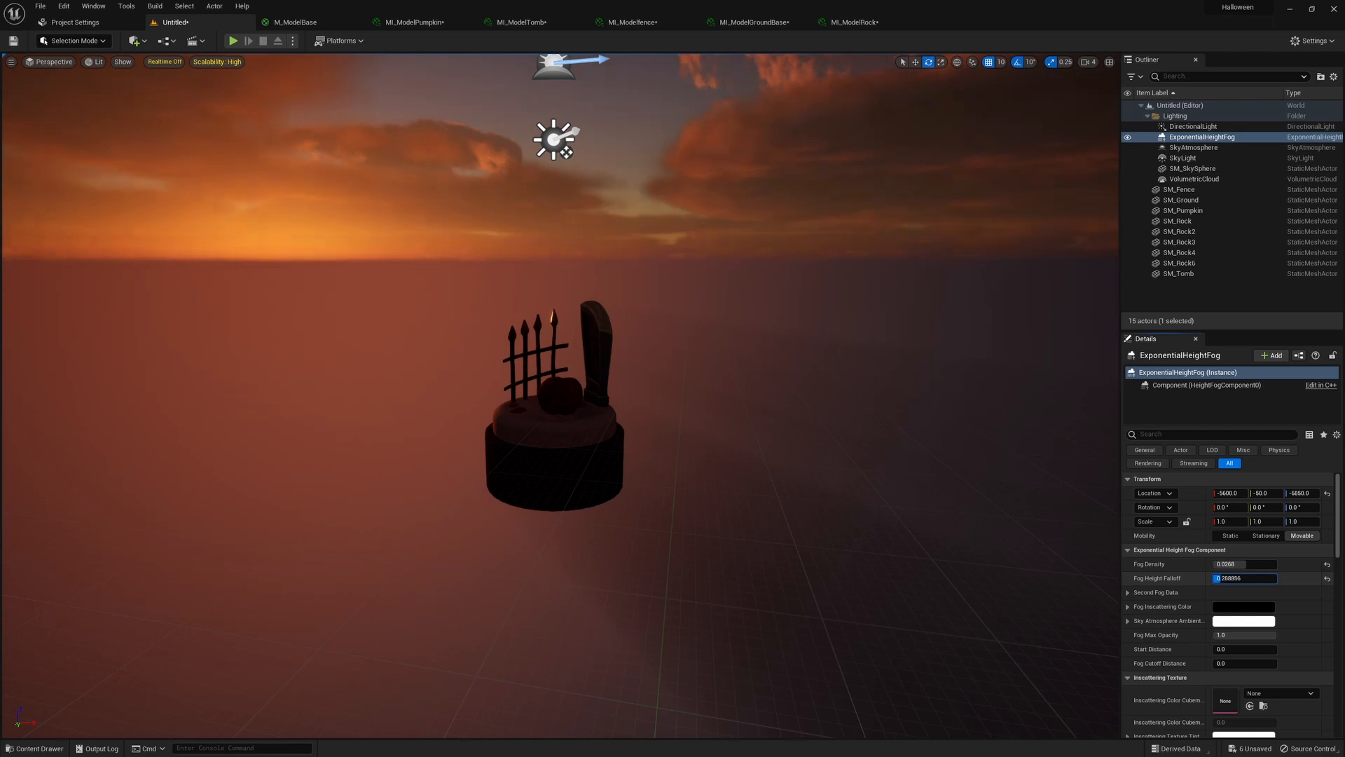
pyautogui.scroll(-1, 1243, 498)
pyautogui.press('Down')
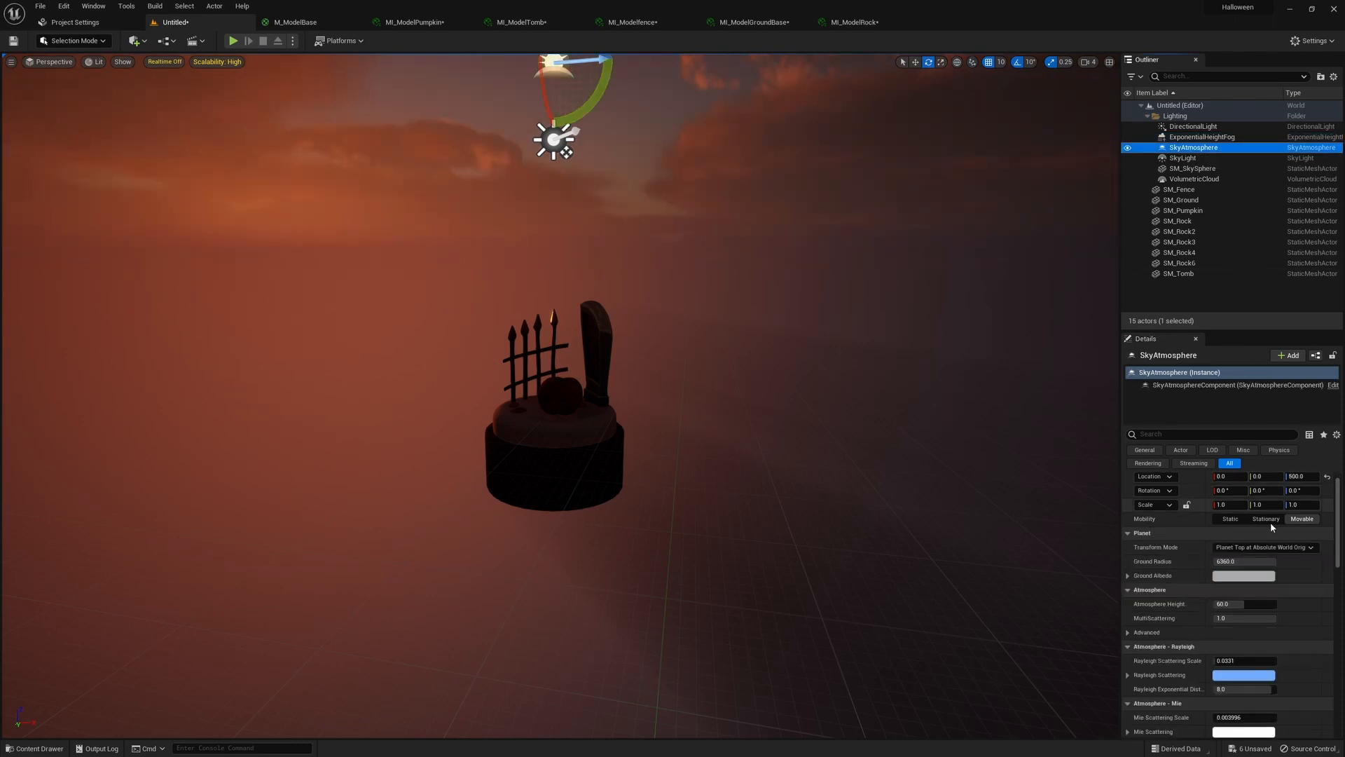
pyautogui.moveTo(1251, 565)
pyautogui.mouseDown()
pyautogui.moveTo(1177, 564)
pyautogui.moveTo(1257, 582)
pyautogui.mouseUp()
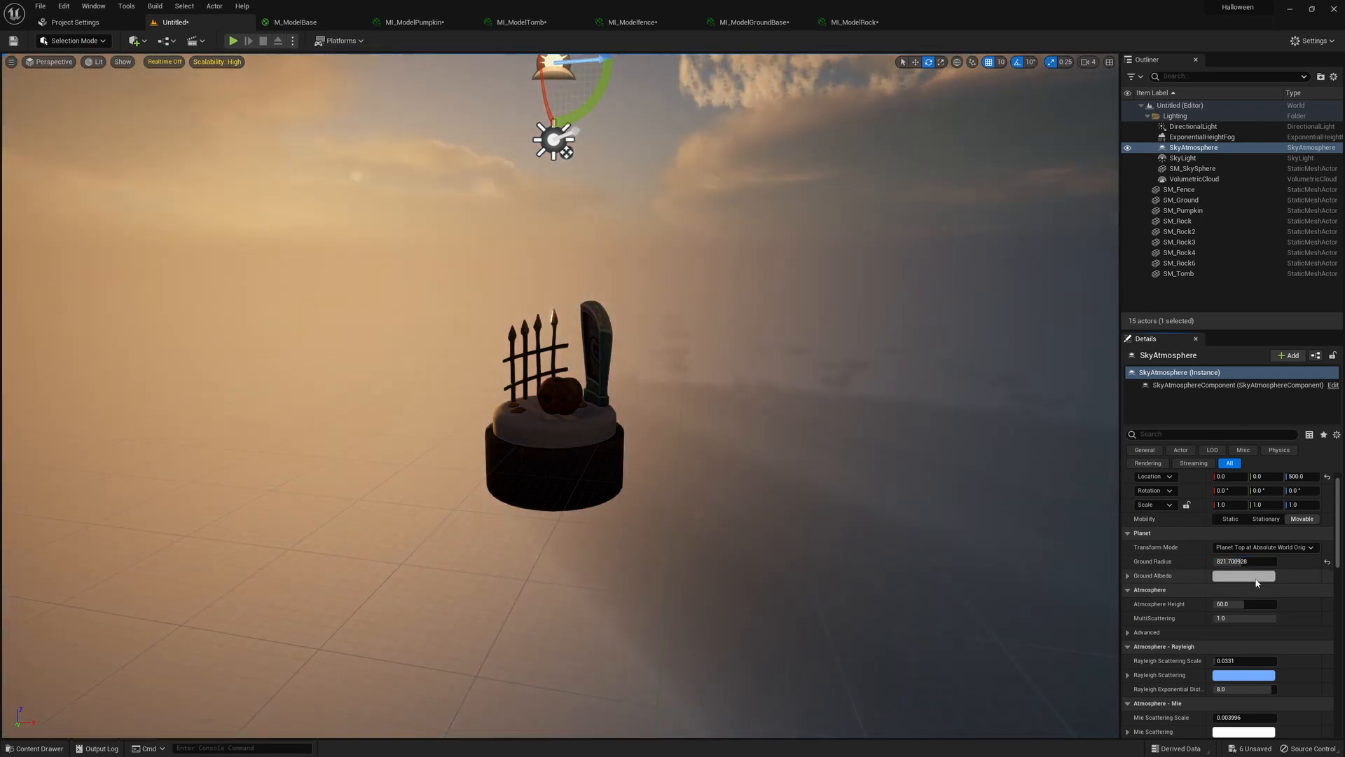
pyautogui.click(1193, 169)
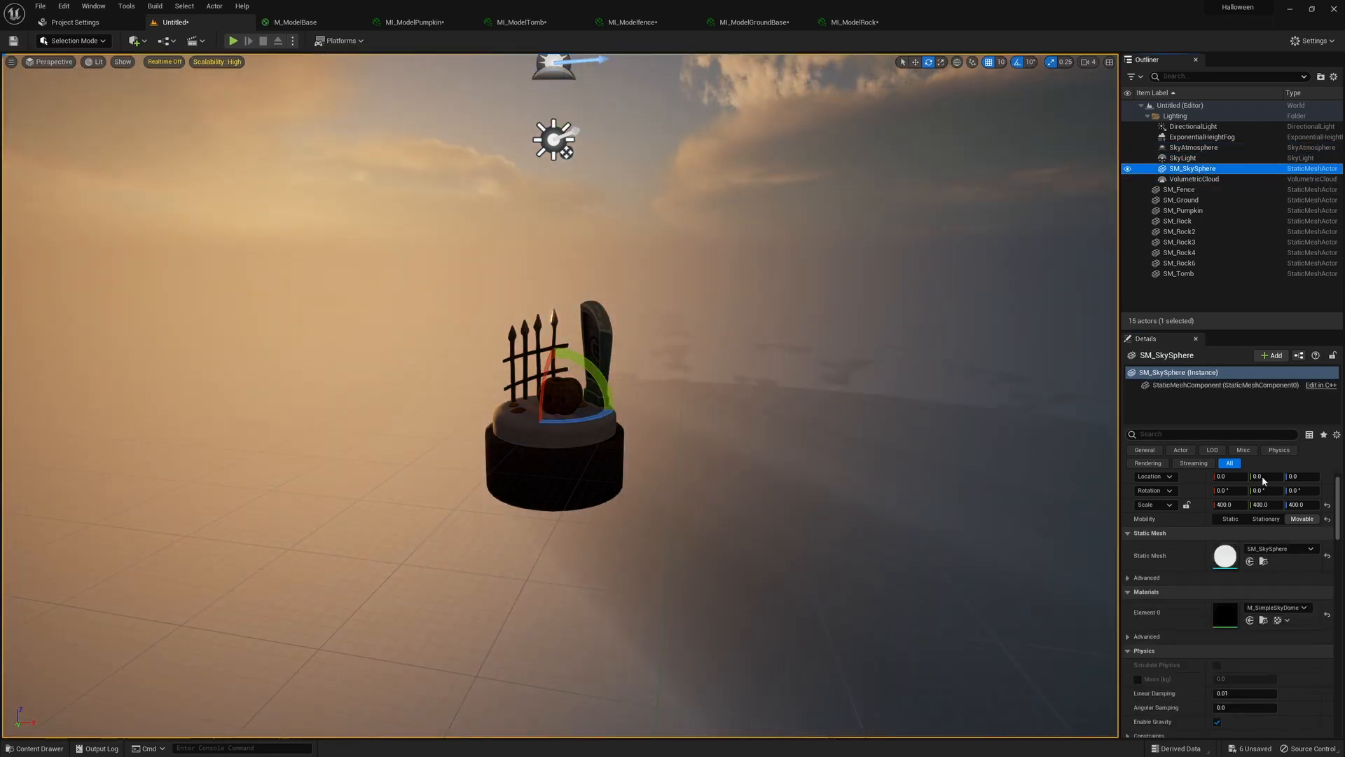
pyautogui.keyDown('alt'); pyautogui.moveTo(735, 406); pyautogui.dragTo(1024, 331); pyautogui.keyUp('alt')
# Delete SM_SkySphere and set the VolumetricCloud layer bottom altitude to 0
pyautogui.press('Delete')
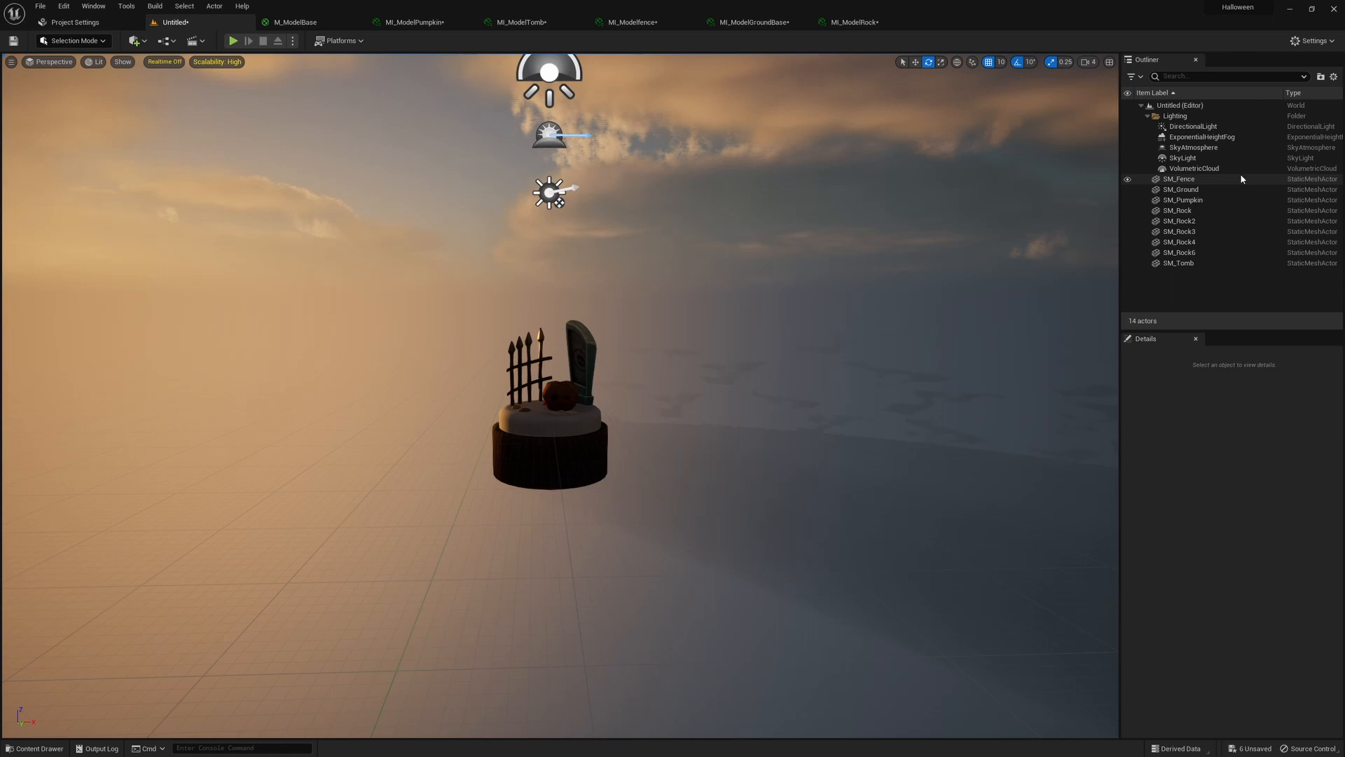
pyautogui.click(1241, 172)
pyautogui.moveTo(1248, 547); pyautogui.dragTo(1250, 546)
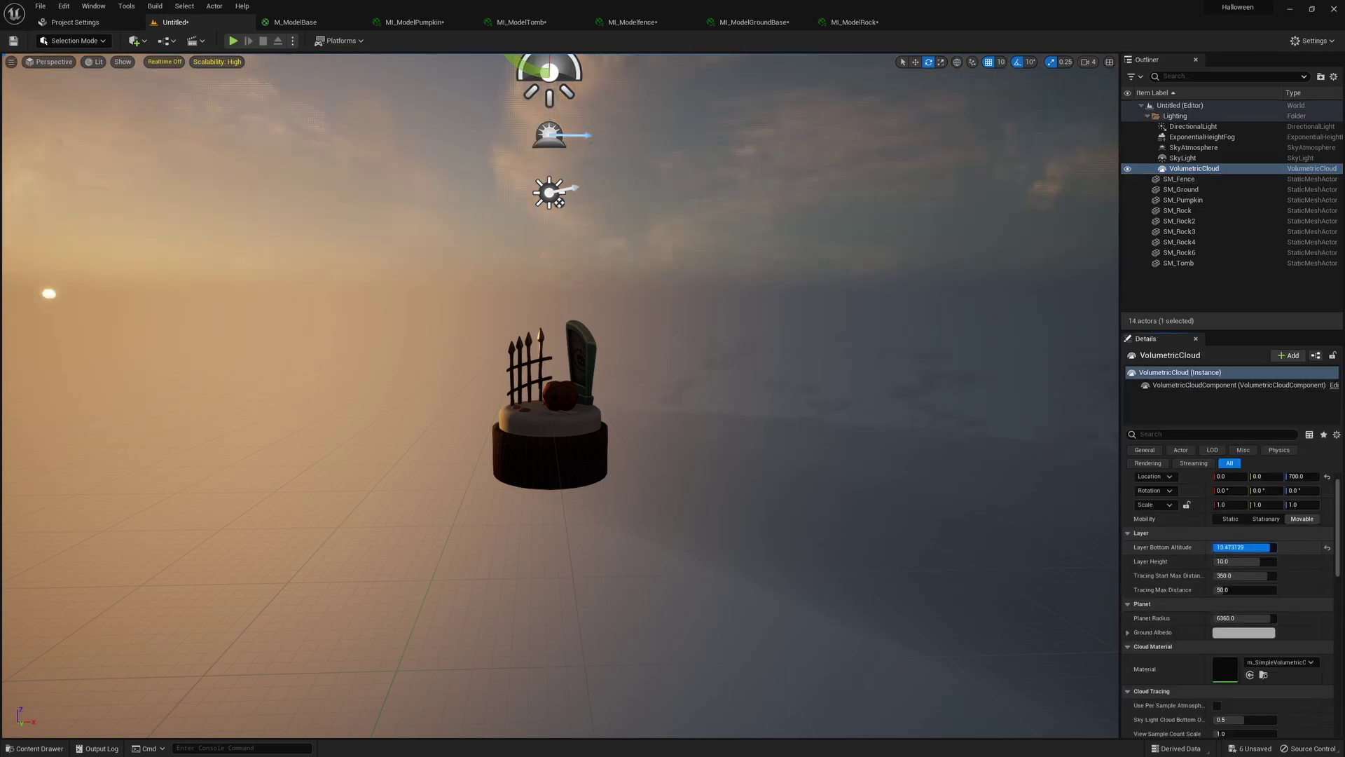
pyautogui.click(1266, 548)
pyautogui.write('0585')
pyautogui.press('Return')
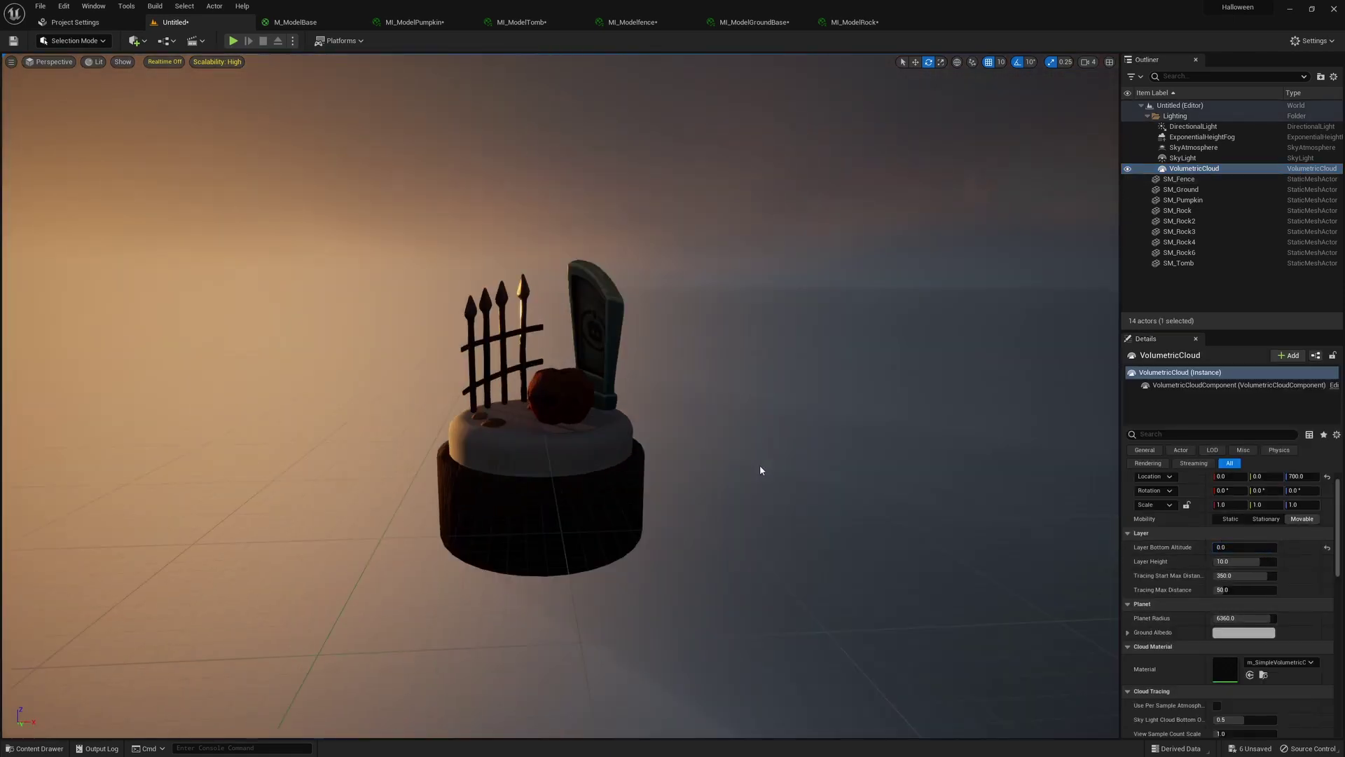
# Raise the cloud layer height to 20 and check the sky from further back
pyautogui.moveTo(760, 465)
pyautogui.keyDown('alt'); pyautogui.mouseDown()
pyautogui.moveTo(673, 462)
pyautogui.moveTo(693, 463)
pyautogui.mouseUp(); pyautogui.keyUp('alt')
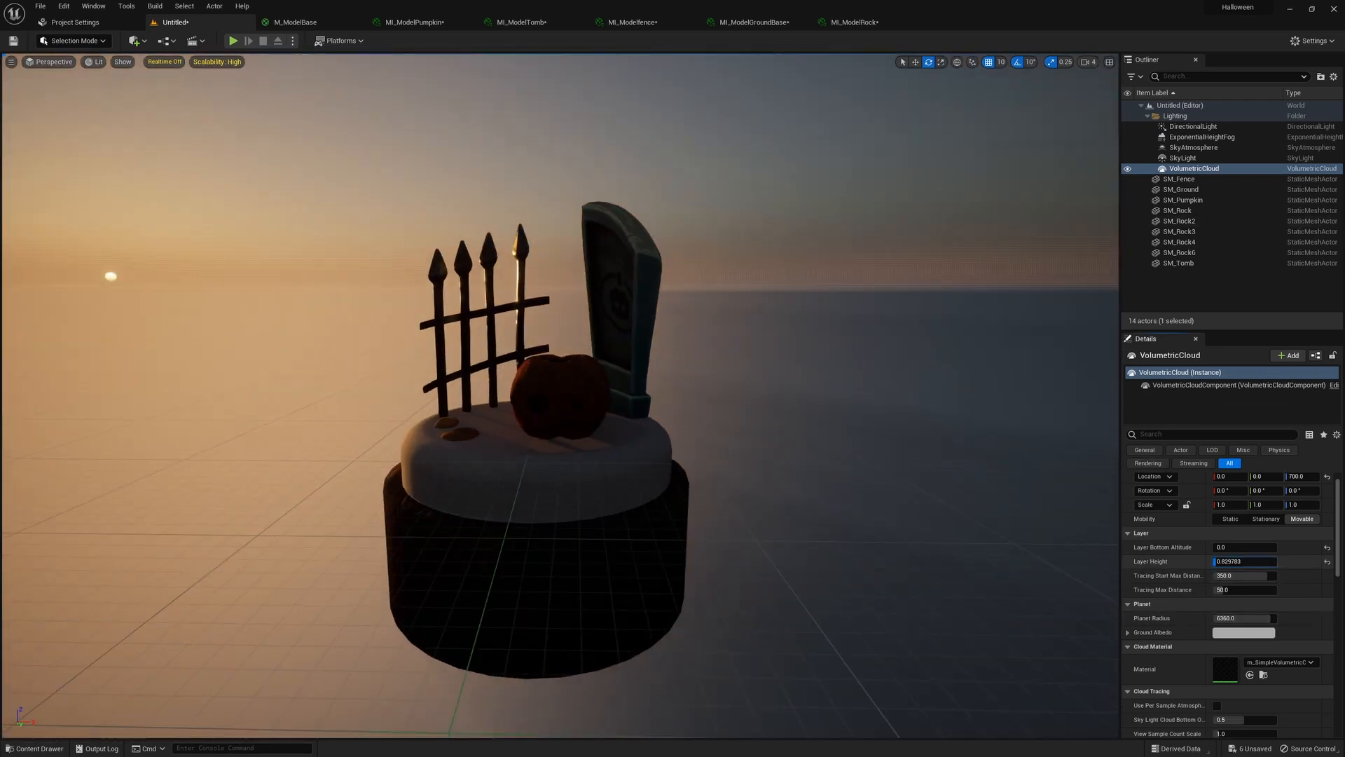
pyautogui.moveTo(1256, 565)
pyautogui.mouseDown()
pyautogui.moveTo(1272, 565)
pyautogui.moveTo(1245, 562)
pyautogui.mouseUp()
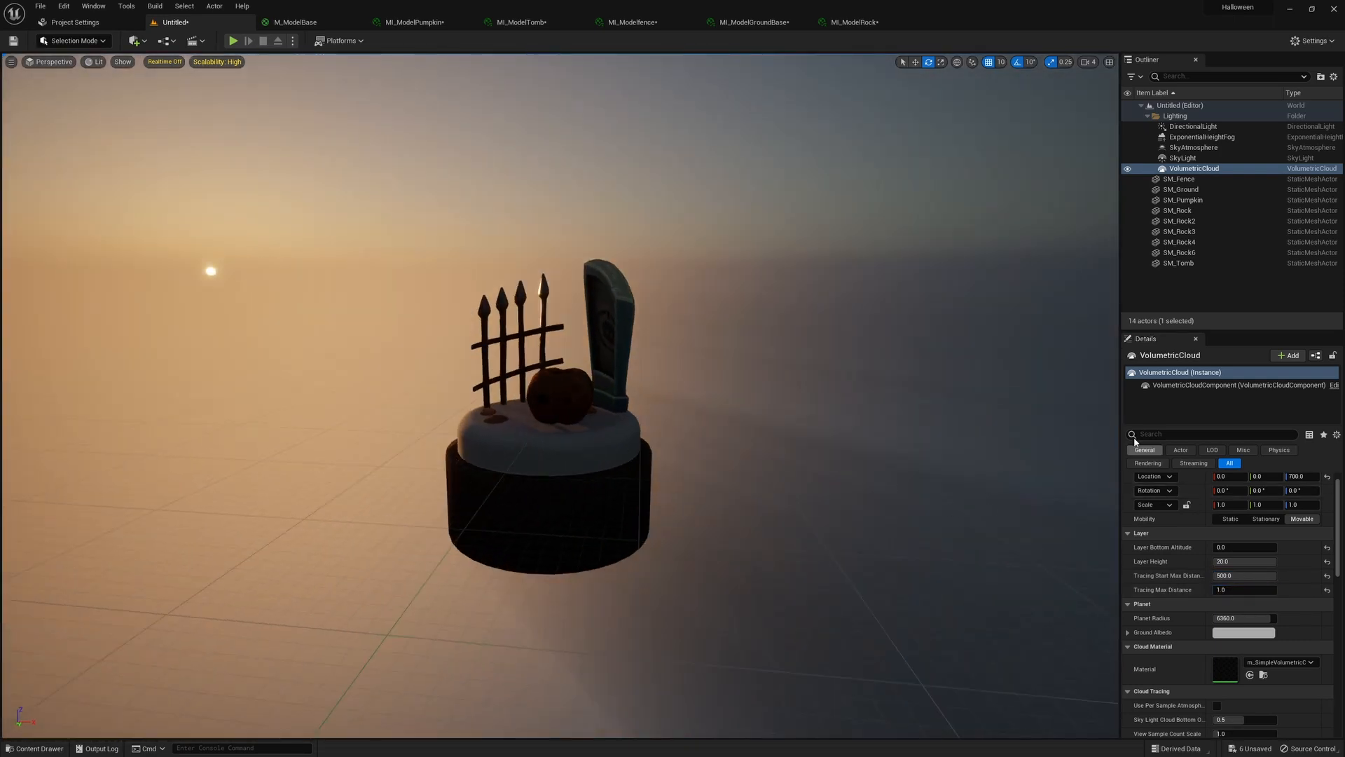
pyautogui.click(1204, 181)
pyautogui.moveTo(655, 359); pyautogui.dragTo(656, 359)
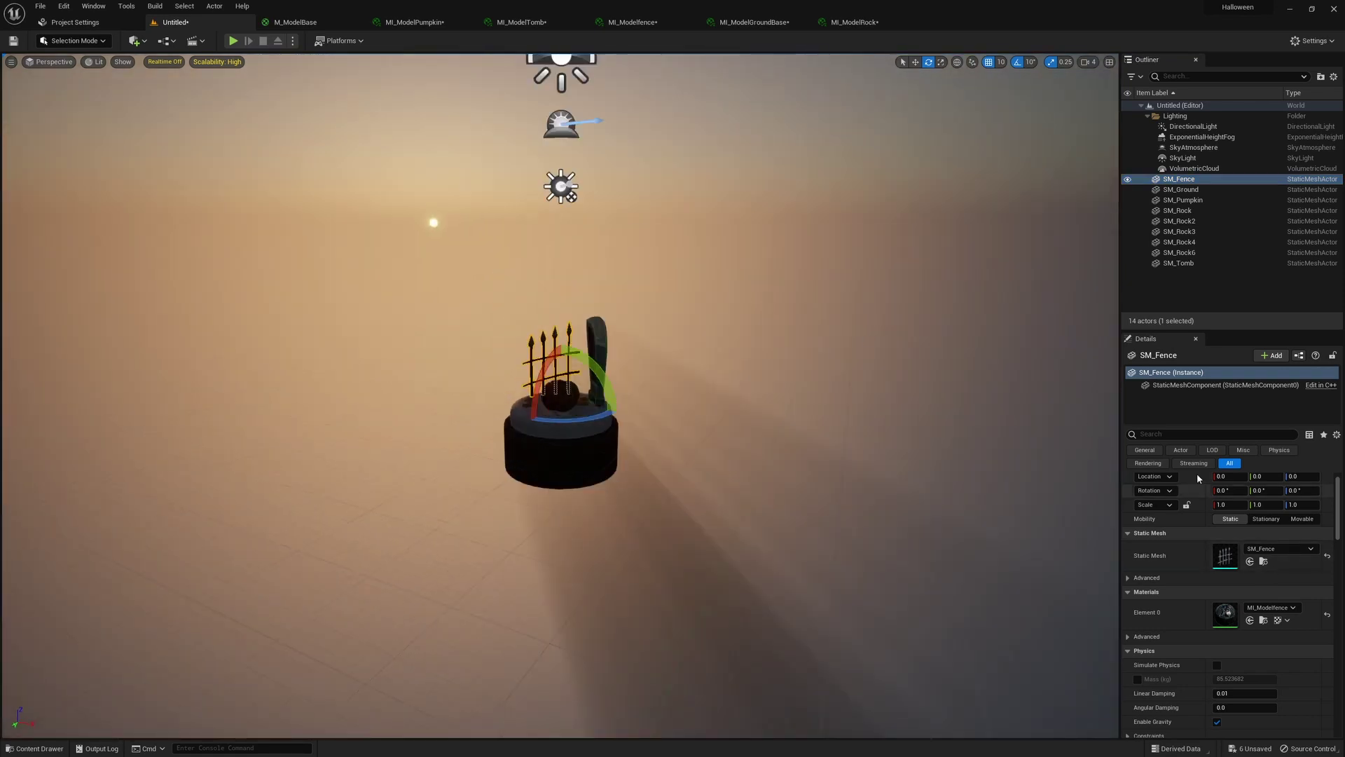
# Set the cloud Tracing Start Max Distance to 100 and Tracing Max Distance to 1
pyautogui.click(1194, 168)
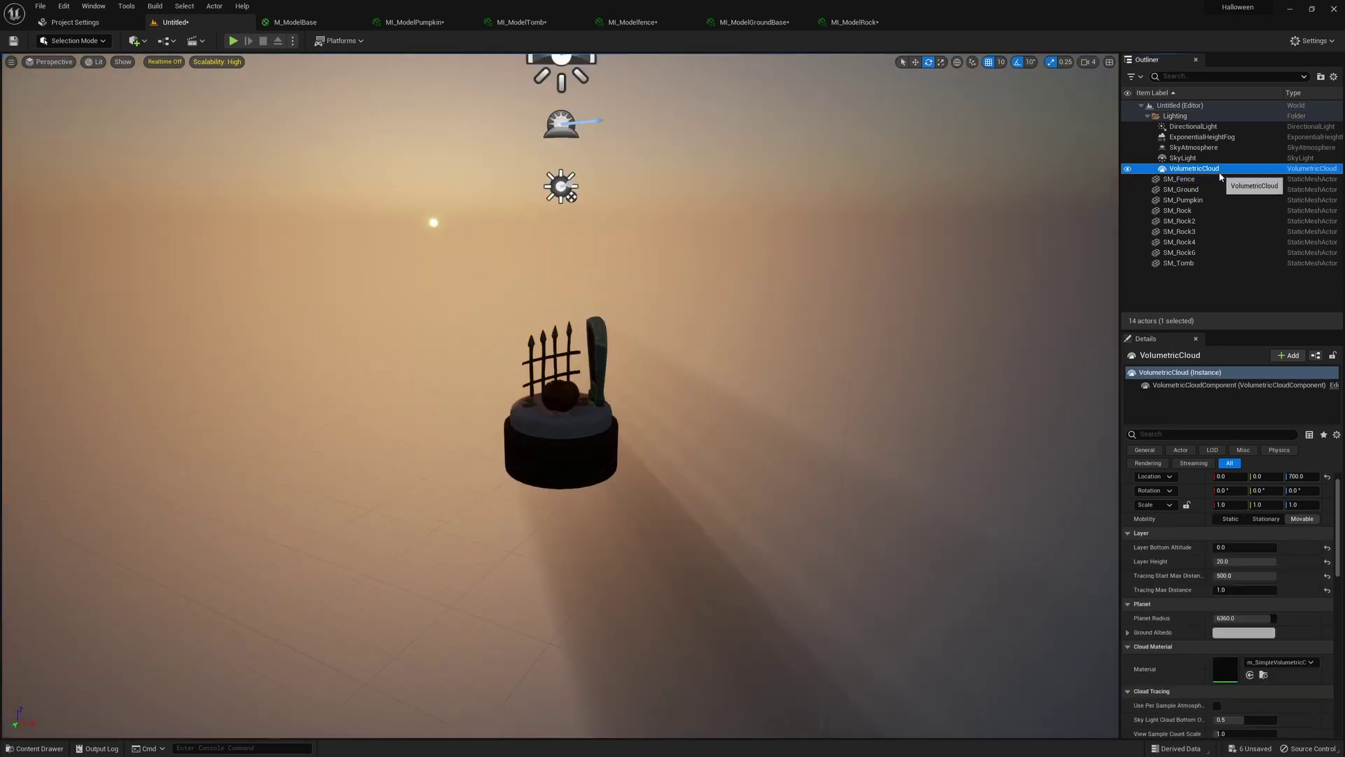
pyautogui.click(1243, 588)
pyautogui.write('500')
pyautogui.press('Return')
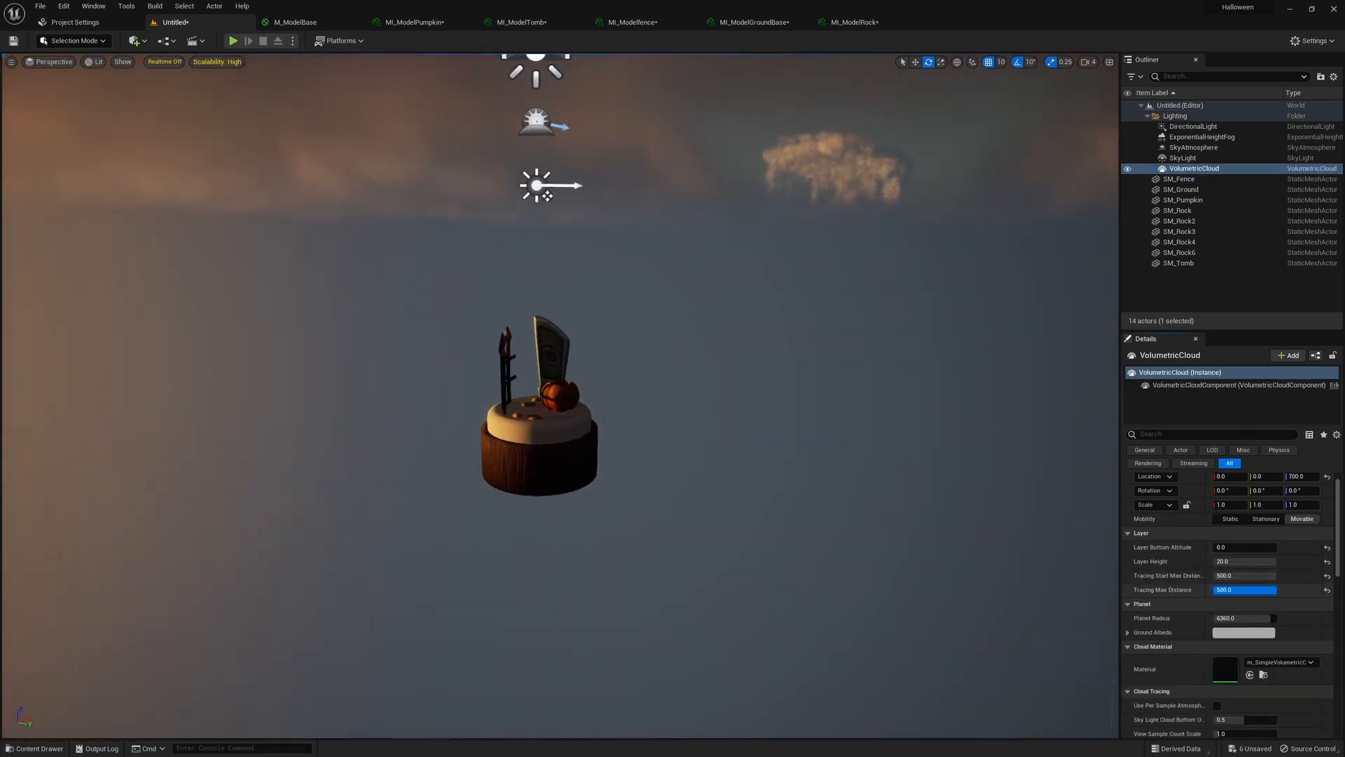
pyautogui.write('1')
pyautogui.hotkey('shift', 'Tab')
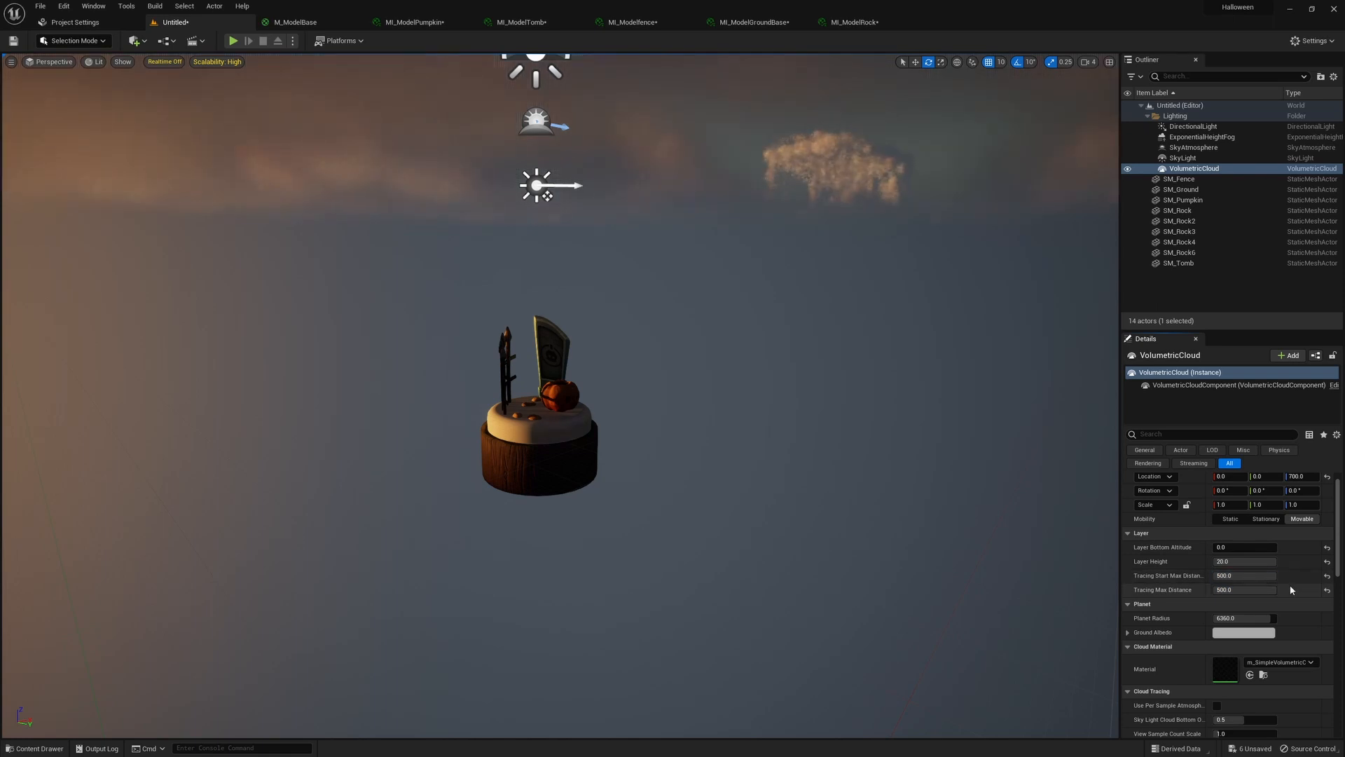
# Orbit around the diorama and select the sun DirectionalLight
pyautogui.moveTo(786, 517); pyautogui.dragTo(719, 480, button='right')
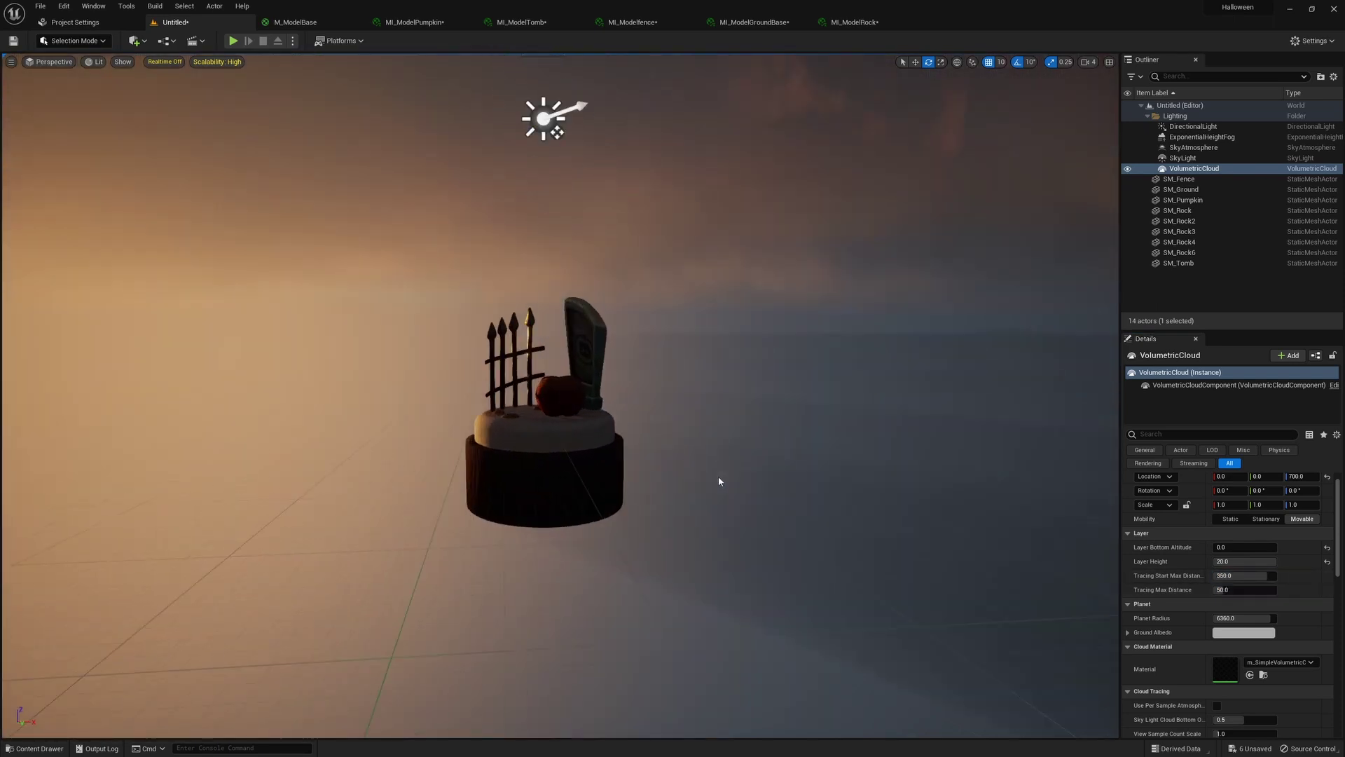
pyautogui.scroll(5, 835, 472)
pyautogui.click(1189, 159)
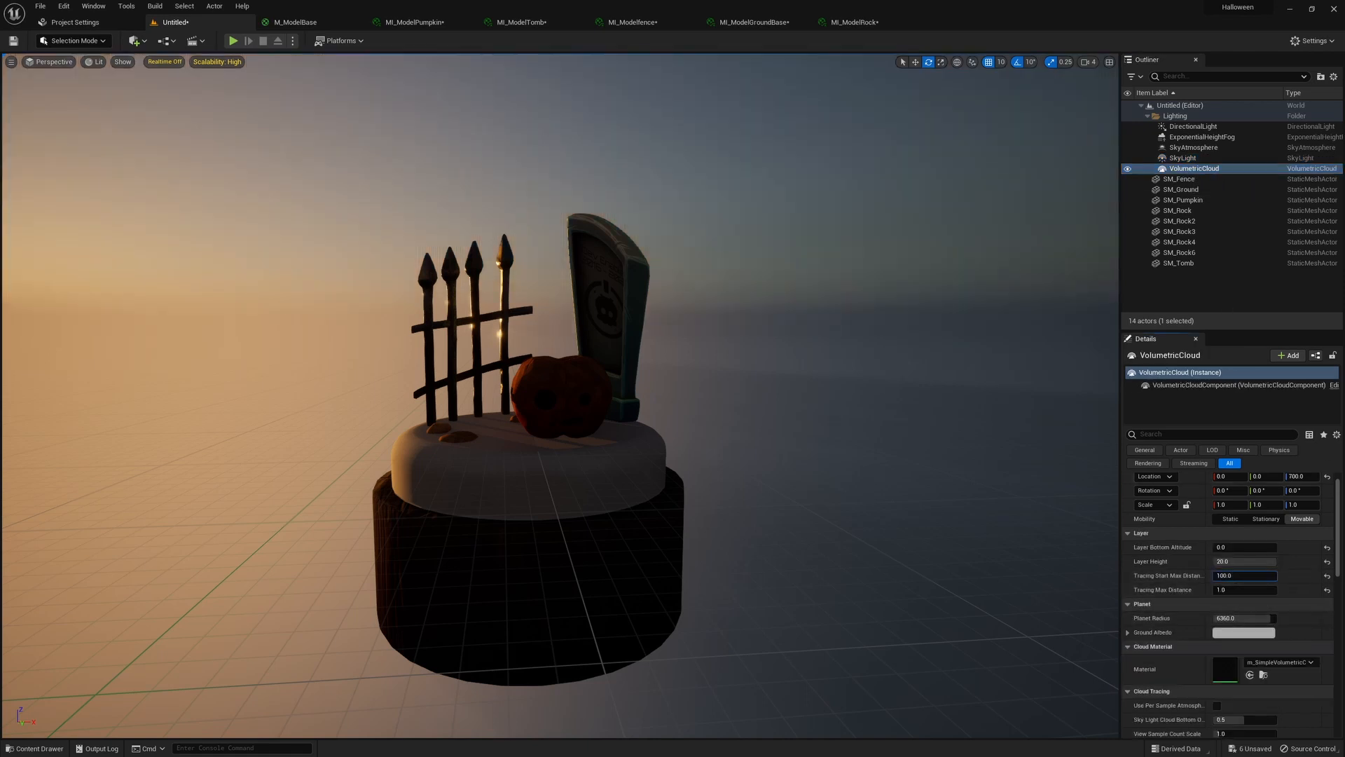
pyautogui.moveTo(673, 421); pyautogui.dragTo(589, 421, button='right')
pyautogui.moveTo(672, 420); pyautogui.dragTo(1084, 459, button='right')
pyautogui.scroll(-5, 1084, 460)
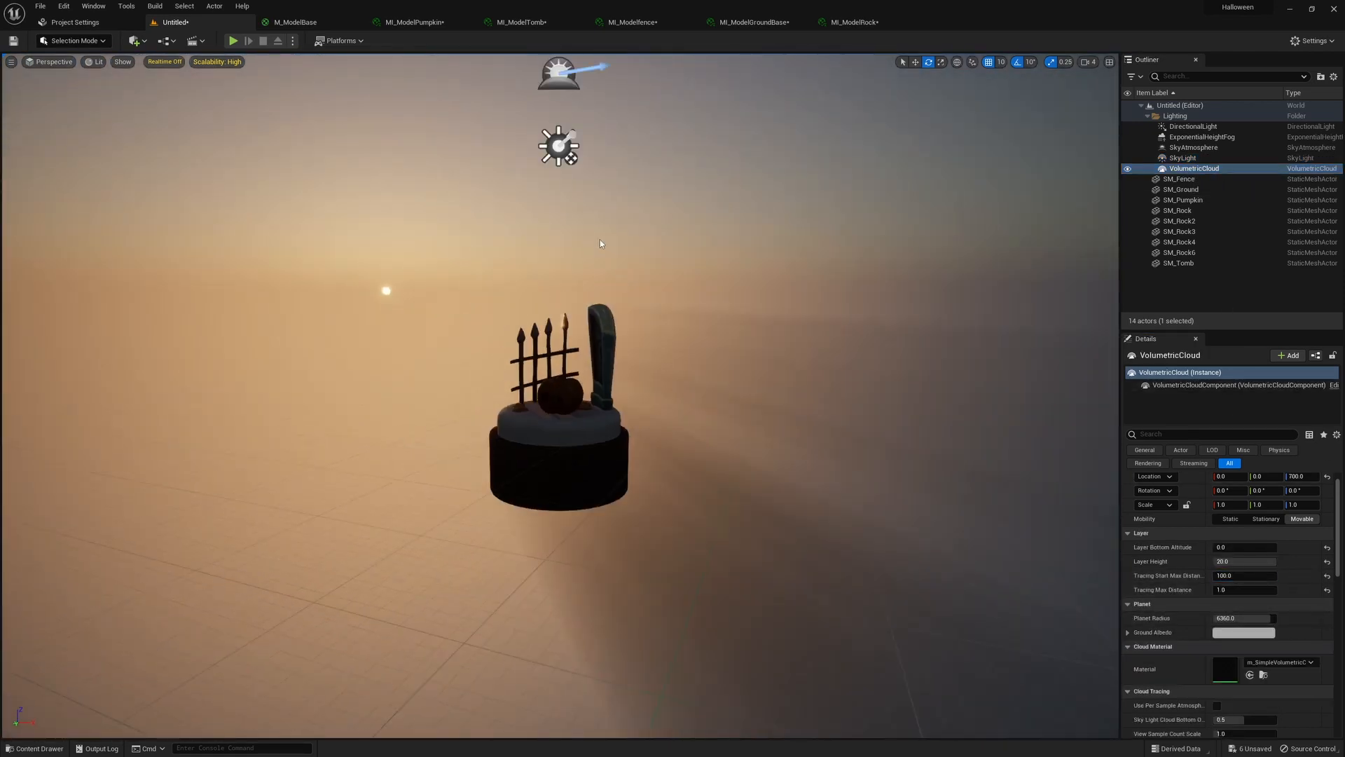
pyautogui.click(557, 141)
pyautogui.moveTo(587, 218); pyautogui.dragTo(551, 343, button='middle')
# Rotate the sun lower, undo it, and rotate it to a new dusk angle
pyautogui.moveTo(550, 346); pyautogui.dragTo(689, 485)
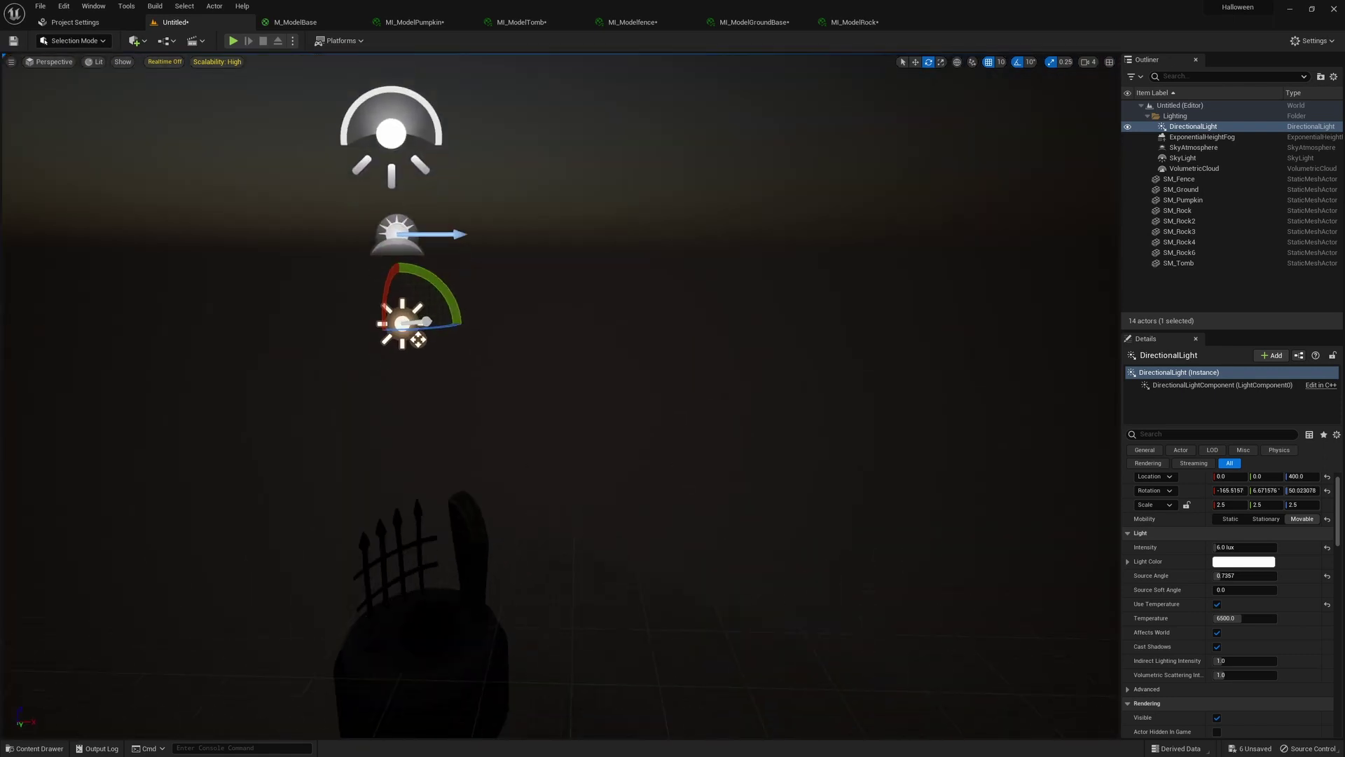
pyautogui.moveTo(689, 485); pyautogui.dragTo(686, 297, button='right')
pyautogui.hotkey('ctrl', 'z')
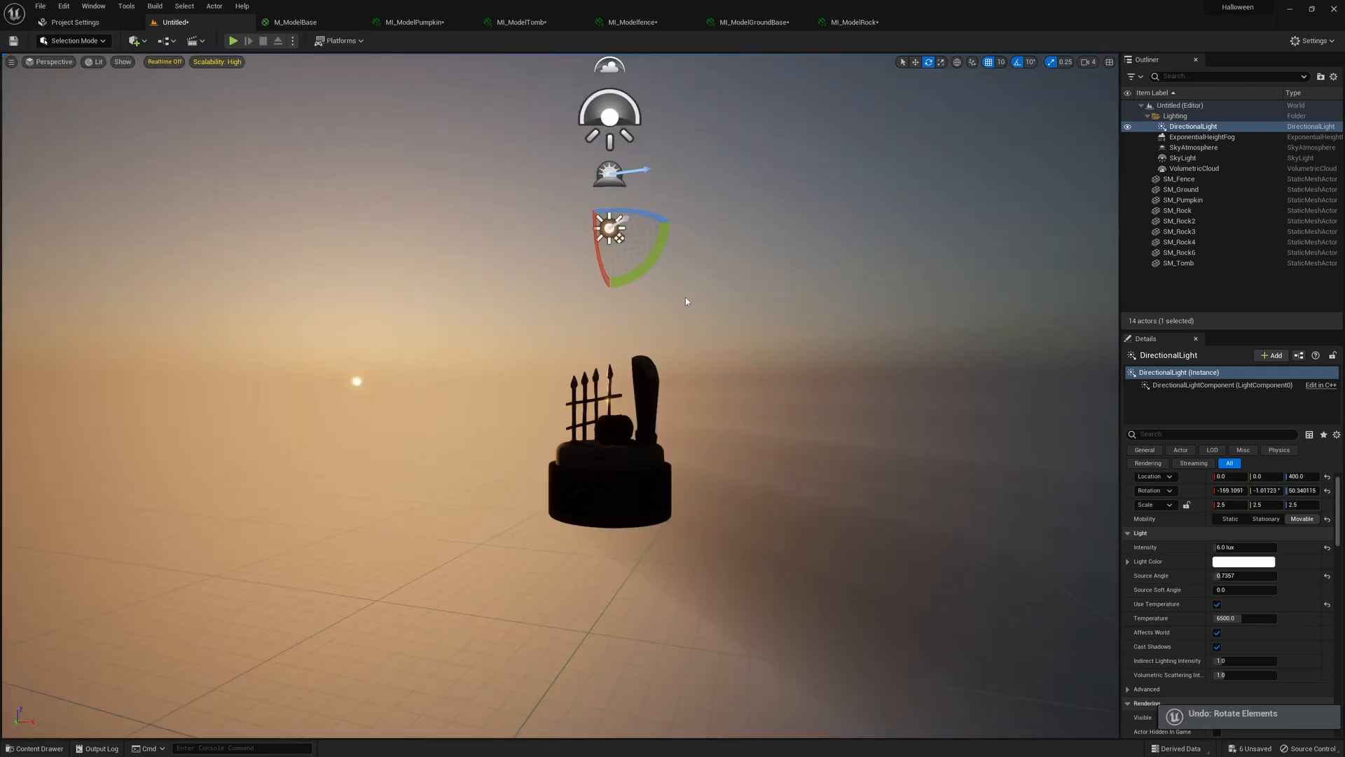
pyautogui.moveTo(643, 233); pyautogui.dragTo(656, 206)
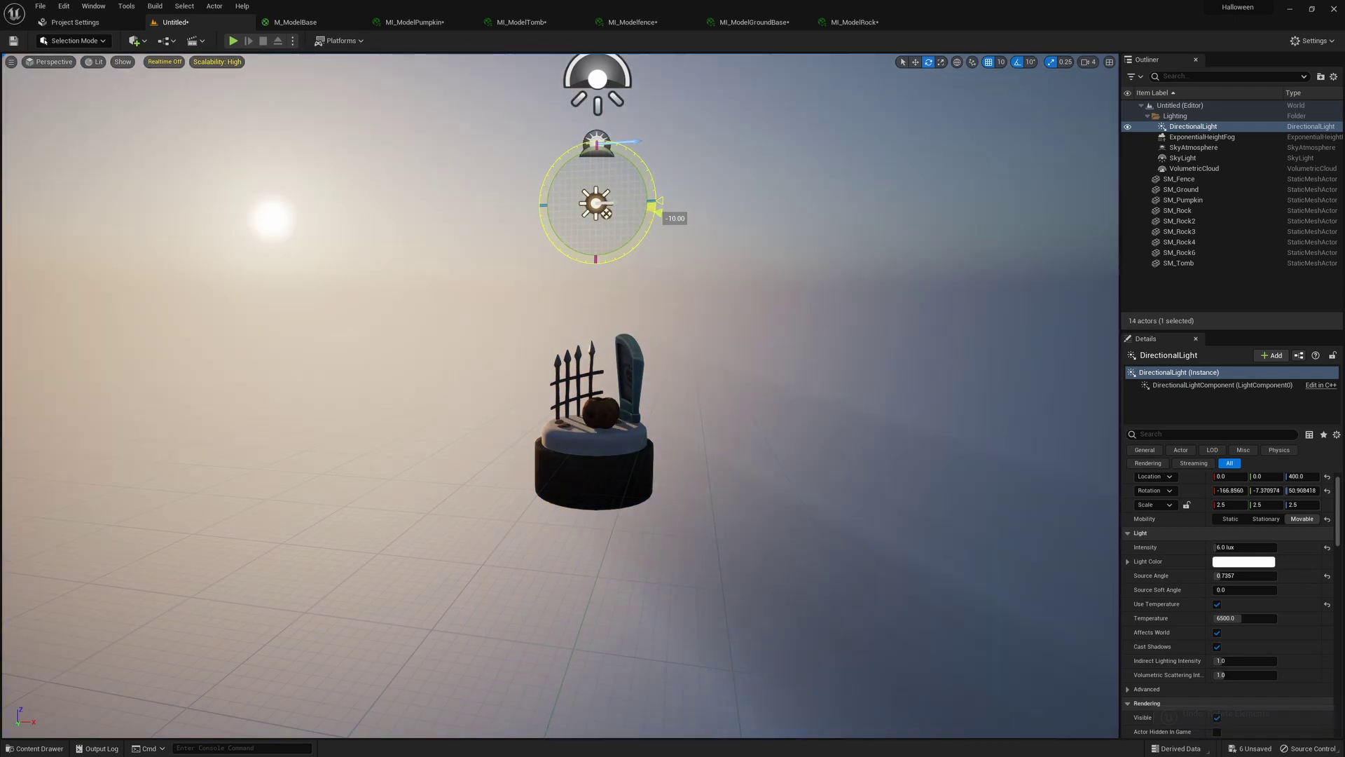
# Set the sun Intensity to 1 lux and select the pumpkin
pyautogui.click(1244, 546)
pyautogui.write('1')
pyautogui.press('Tab')
pyautogui.moveTo(816, 393); pyautogui.dragTo(826, 404, button='right')
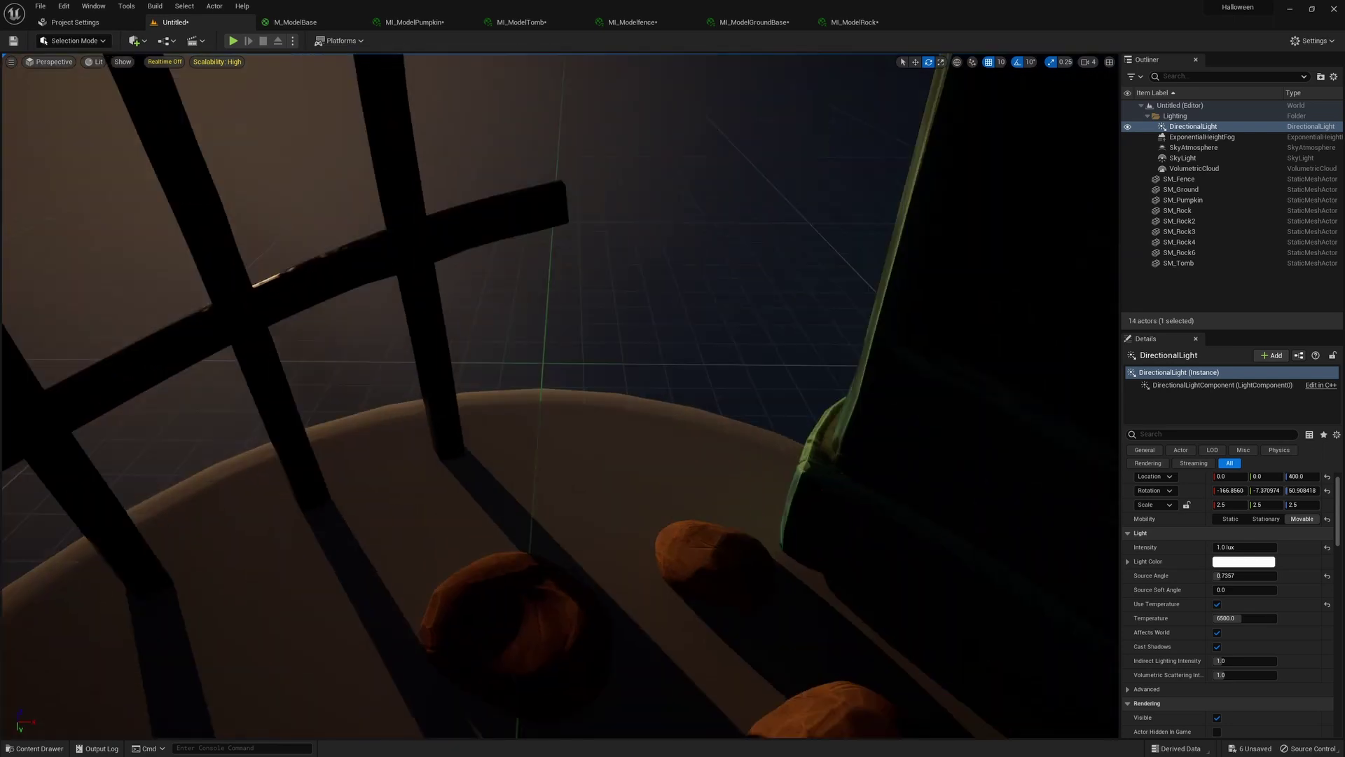
pyautogui.moveTo(578, 477); pyautogui.dragTo(579, 478, button='right')
pyautogui.click(578, 478)
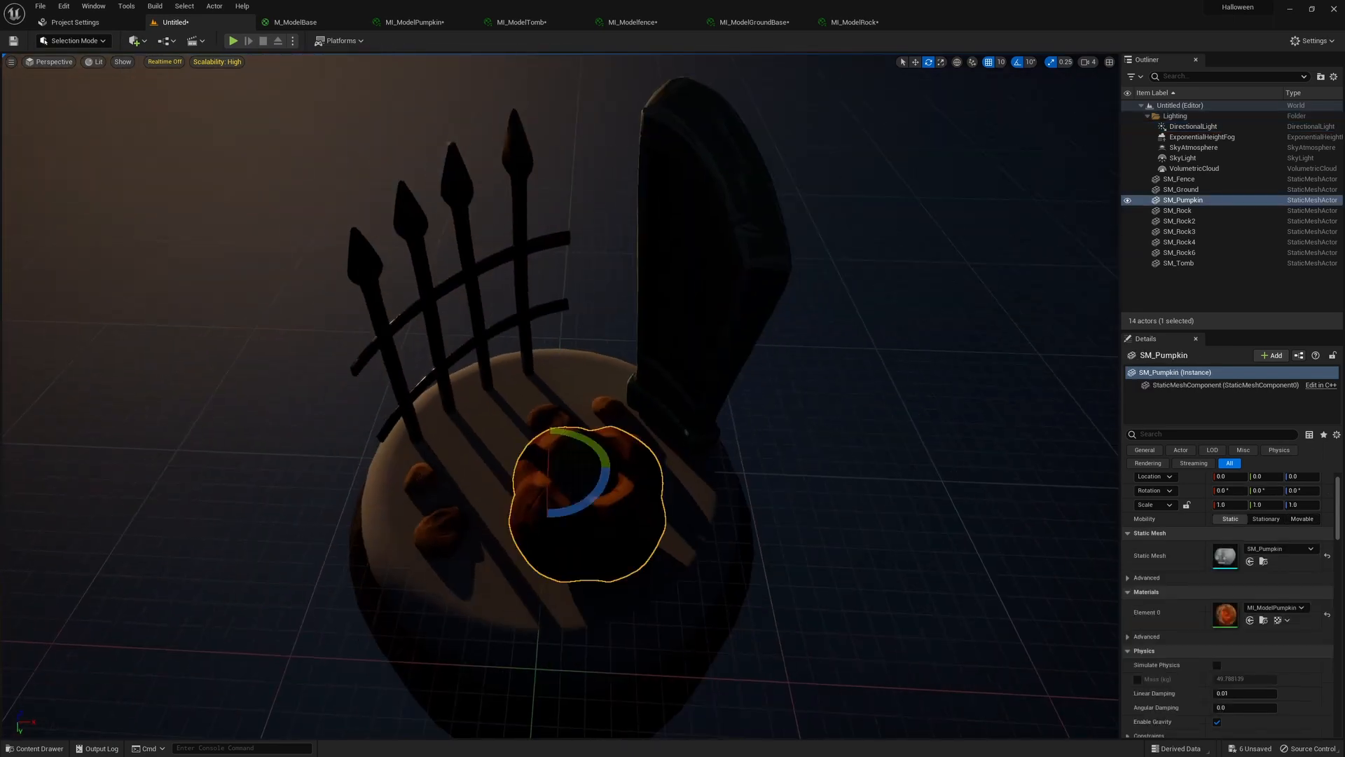
# Add a Point Light and move it inside the top of the pumpkin
pyautogui.click(599, 484)
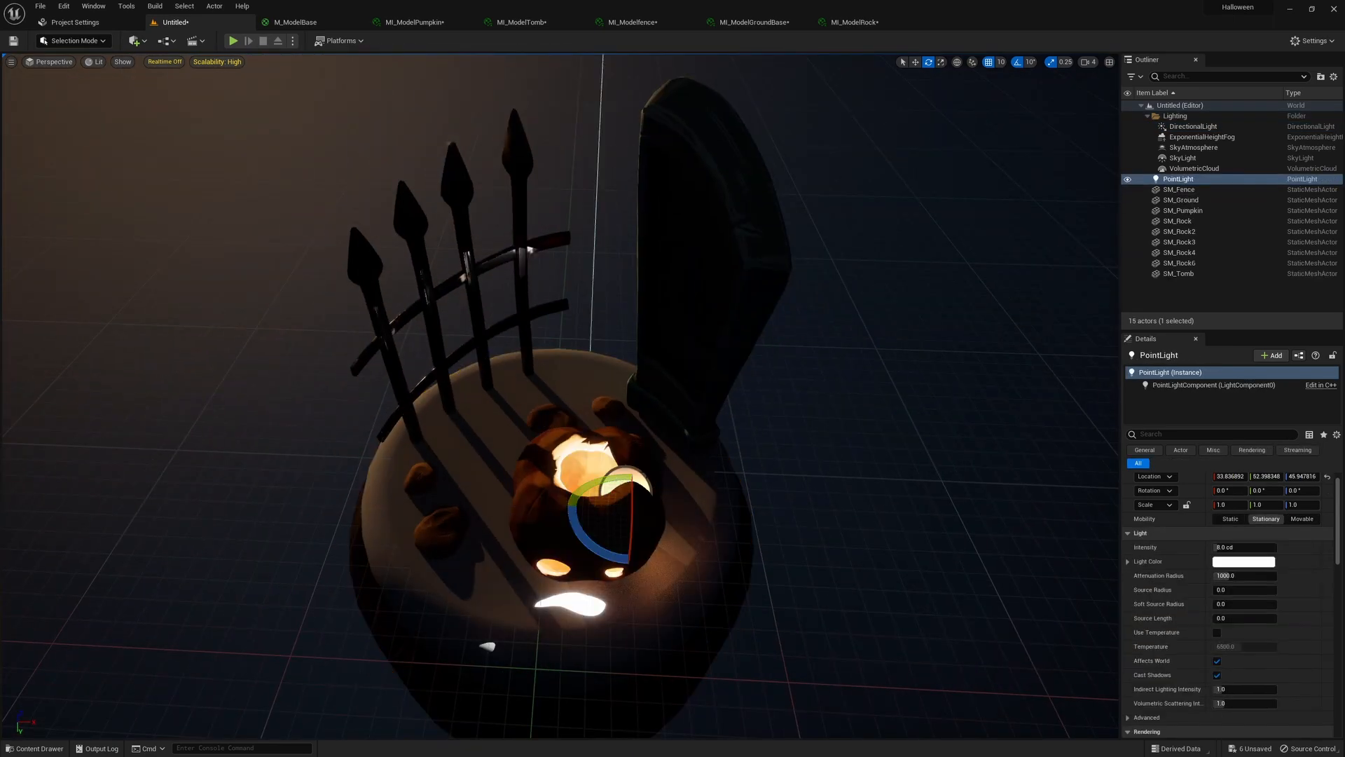
pyautogui.moveTo(638, 516); pyautogui.dragTo(579, 474)
pyautogui.moveTo(580, 474); pyautogui.dragTo(579, 473, button='right')
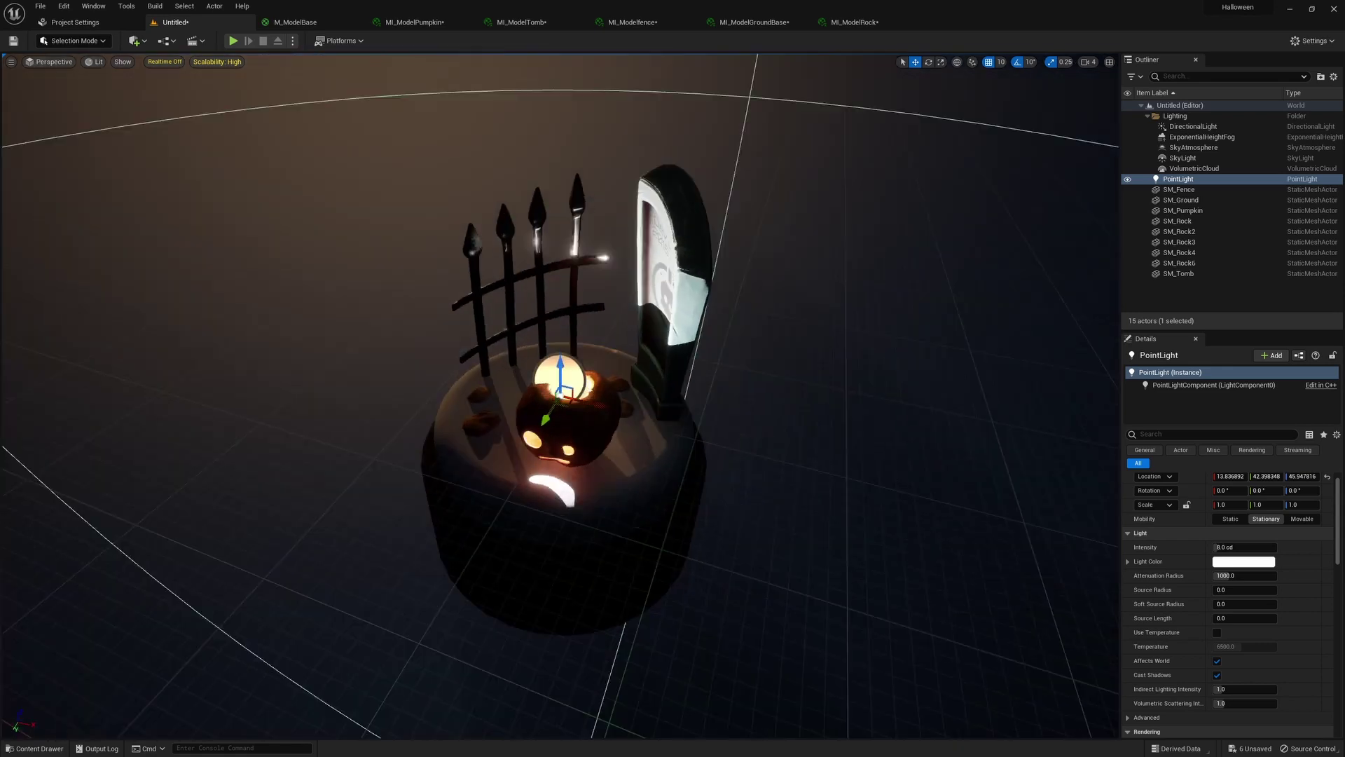
pyautogui.moveTo(554, 404); pyautogui.dragTo(554, 405, button='right')
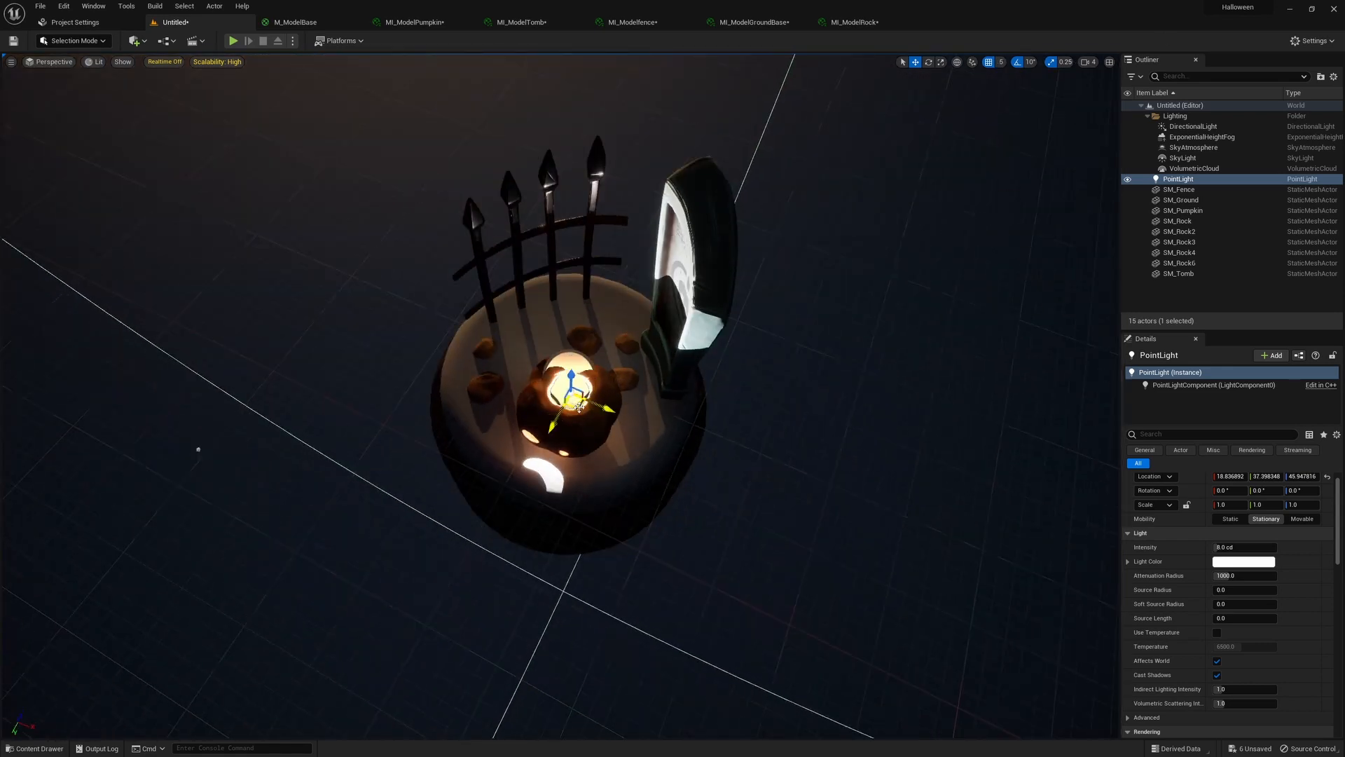
pyautogui.keyDown('alt'); pyautogui.moveTo(581, 407); pyautogui.dragTo(595, 391); pyautogui.keyUp('alt')
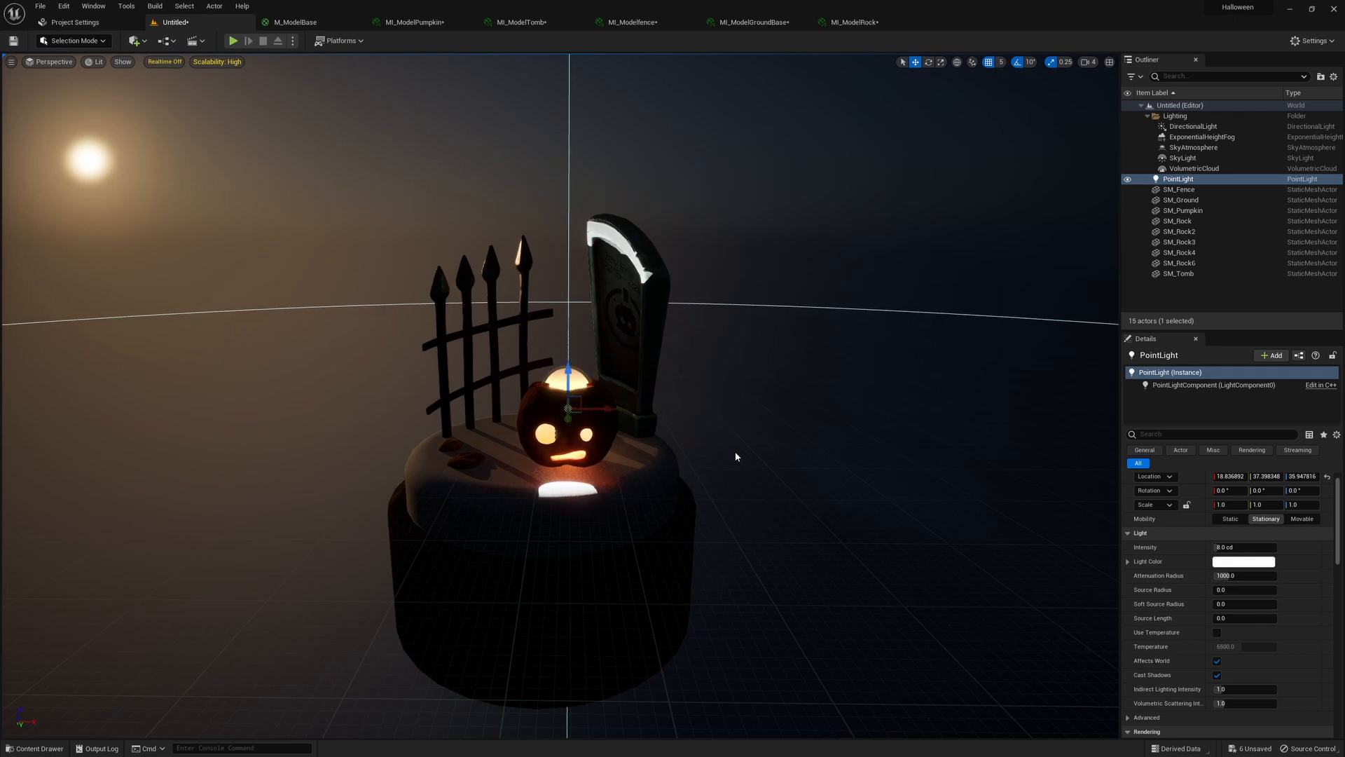
pyautogui.keyDown('alt'); pyautogui.moveTo(735, 455); pyautogui.dragTo(735, 454); pyautogui.keyUp('alt')
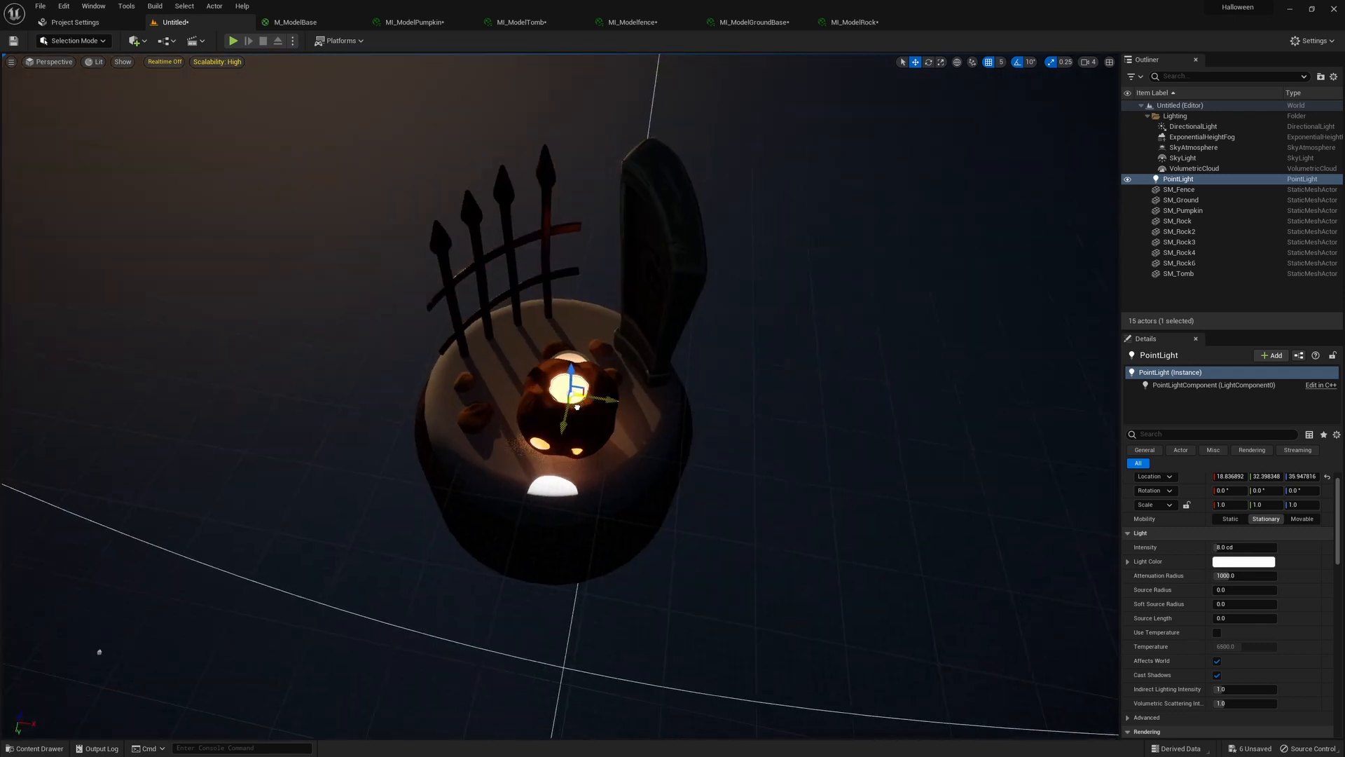
pyautogui.keyDown('alt'); pyautogui.moveTo(579, 419); pyautogui.dragTo(617, 453); pyautogui.keyUp('alt')
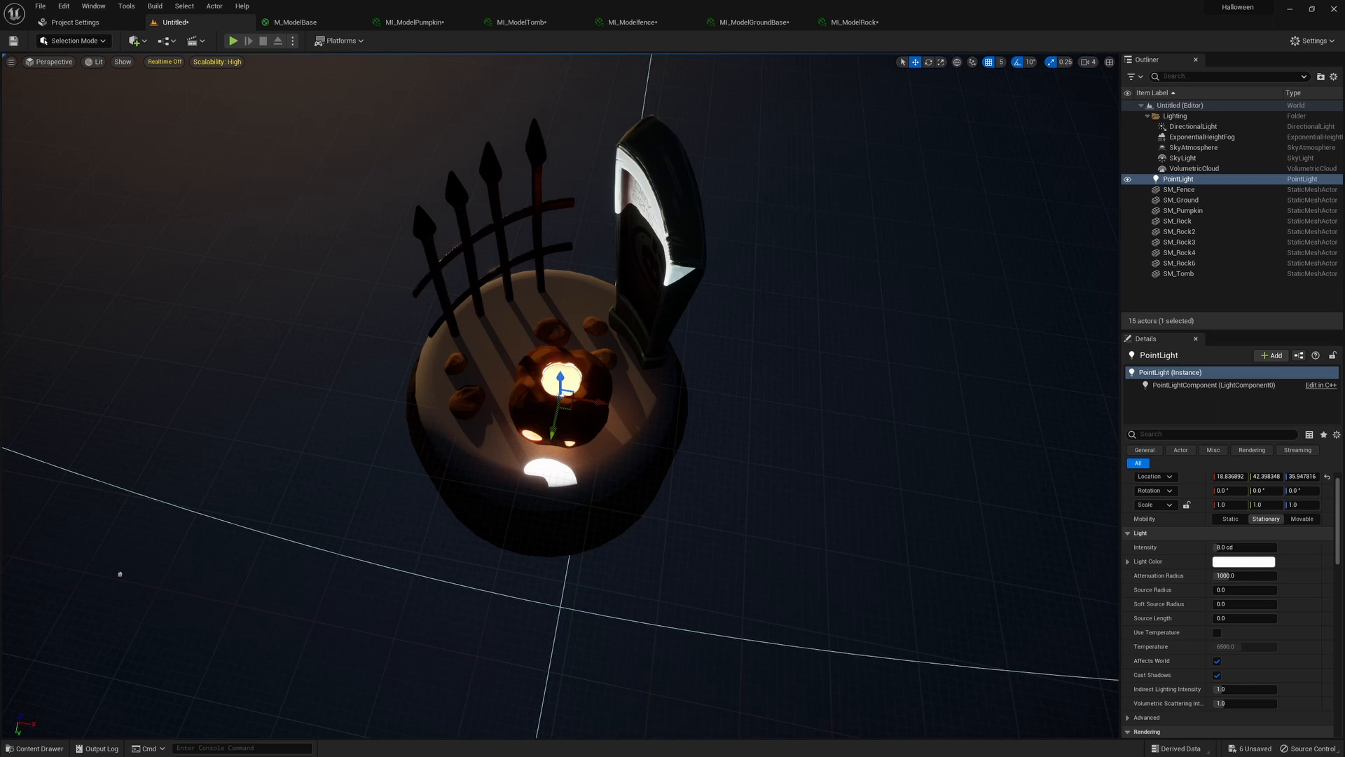
pyautogui.keyDown('alt'); pyautogui.moveTo(574, 421); pyautogui.dragTo(835, 459); pyautogui.keyUp('alt')
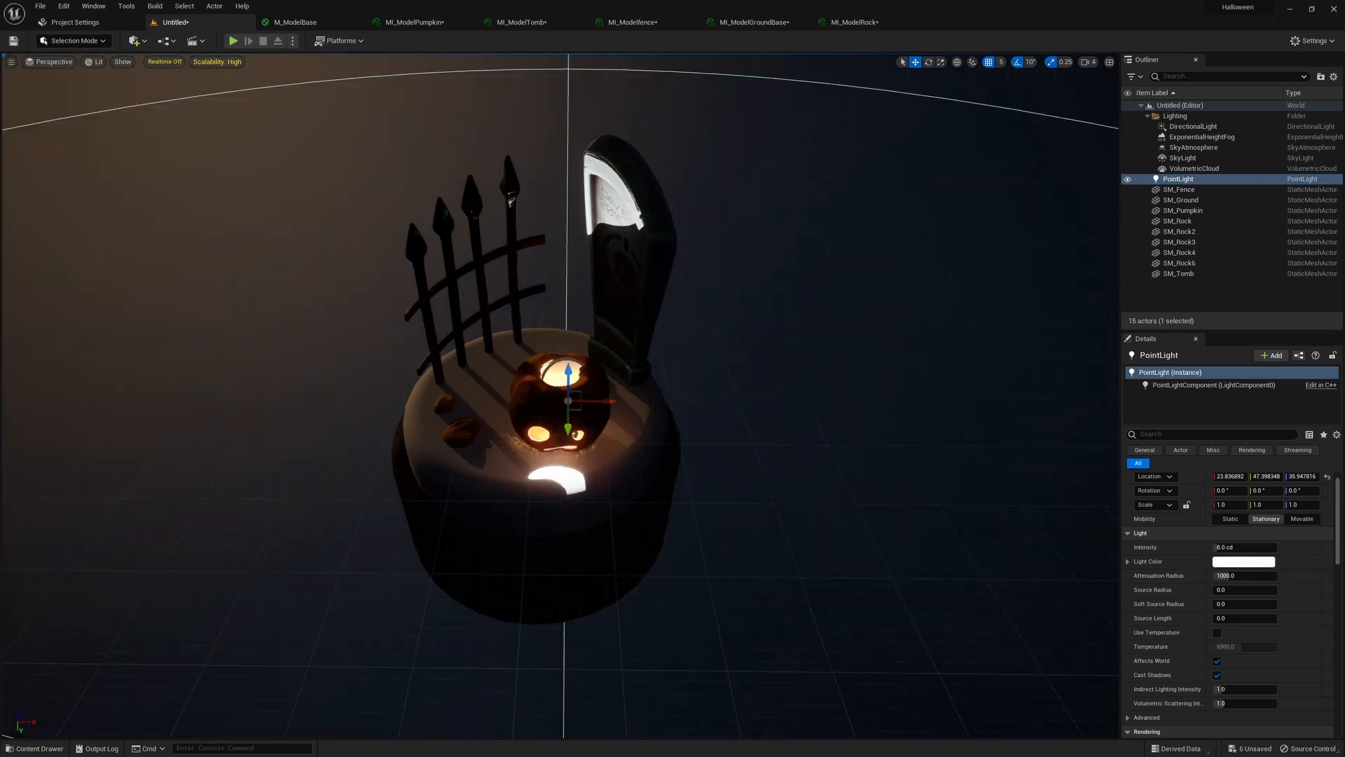
# Set the point light's colour to orange and add the pumpkin to the selection
pyautogui.click(1243, 568)
pyautogui.click(1120, 596)
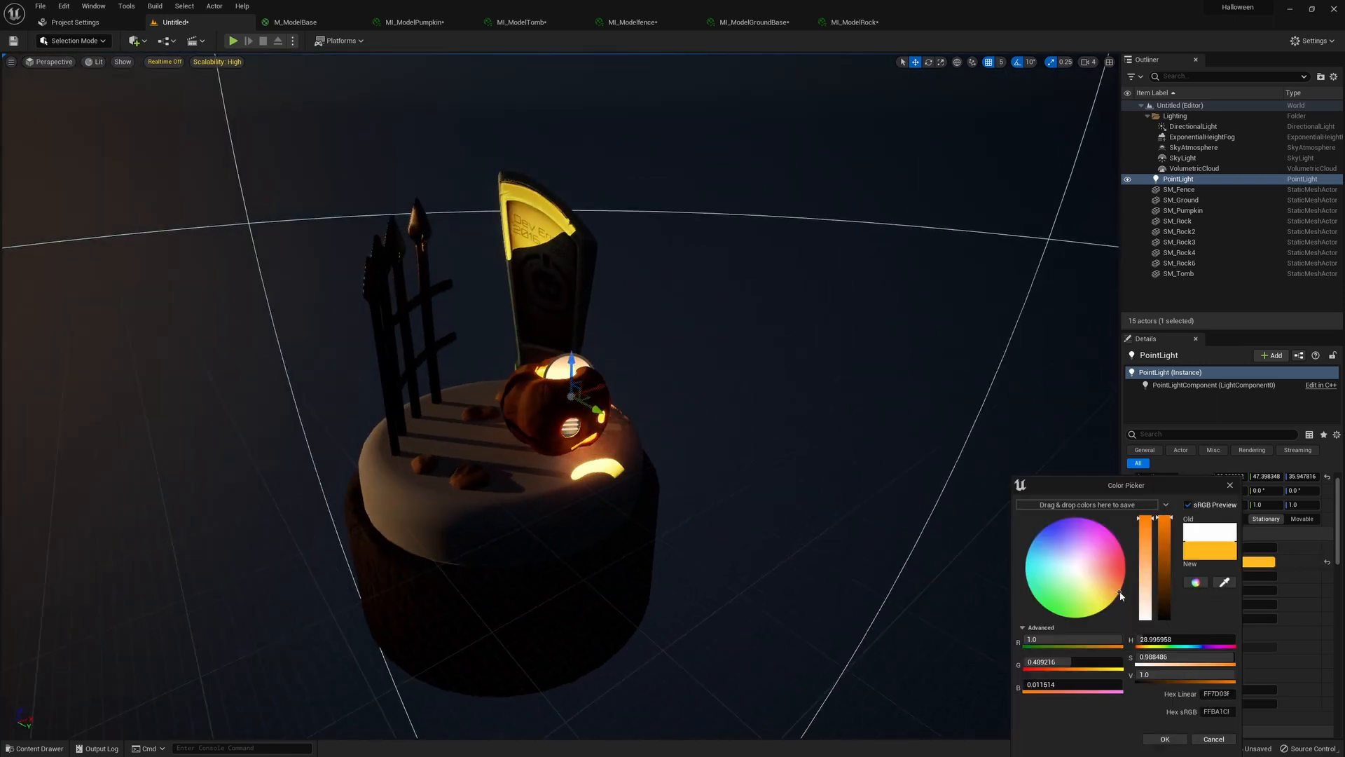
pyautogui.click(1165, 739)
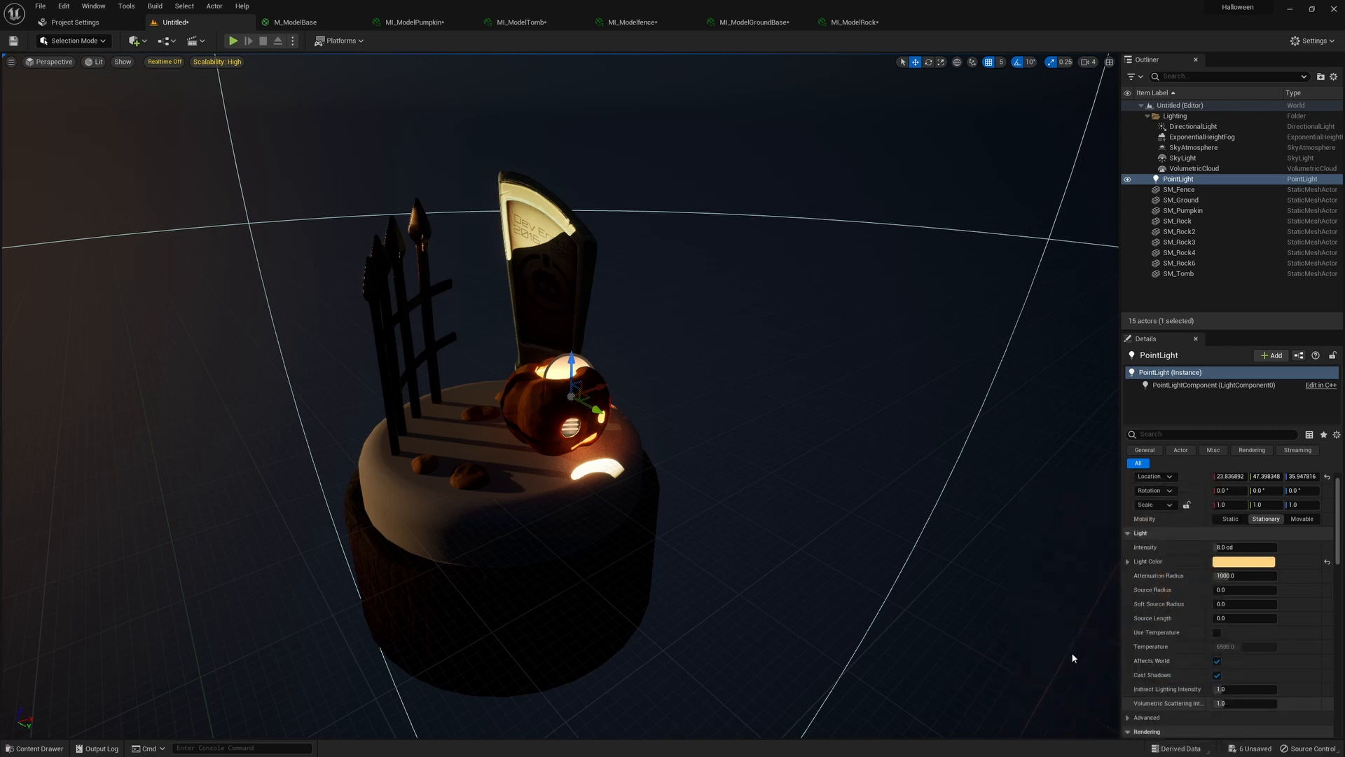
pyautogui.keyDown('alt'); pyautogui.moveTo(1073, 654); pyautogui.dragTo(1051, 588); pyautogui.keyUp('alt')
pyautogui.moveTo(630, 526)
pyautogui.keyDown('alt'); pyautogui.mouseDown()
pyautogui.moveTo(475, 426)
pyautogui.moveTo(547, 400)
pyautogui.mouseUp(); pyautogui.keyUp('alt')
pyautogui.keyDown('ctrl'); pyautogui.click(483, 433); pyautogui.keyUp('ctrl')
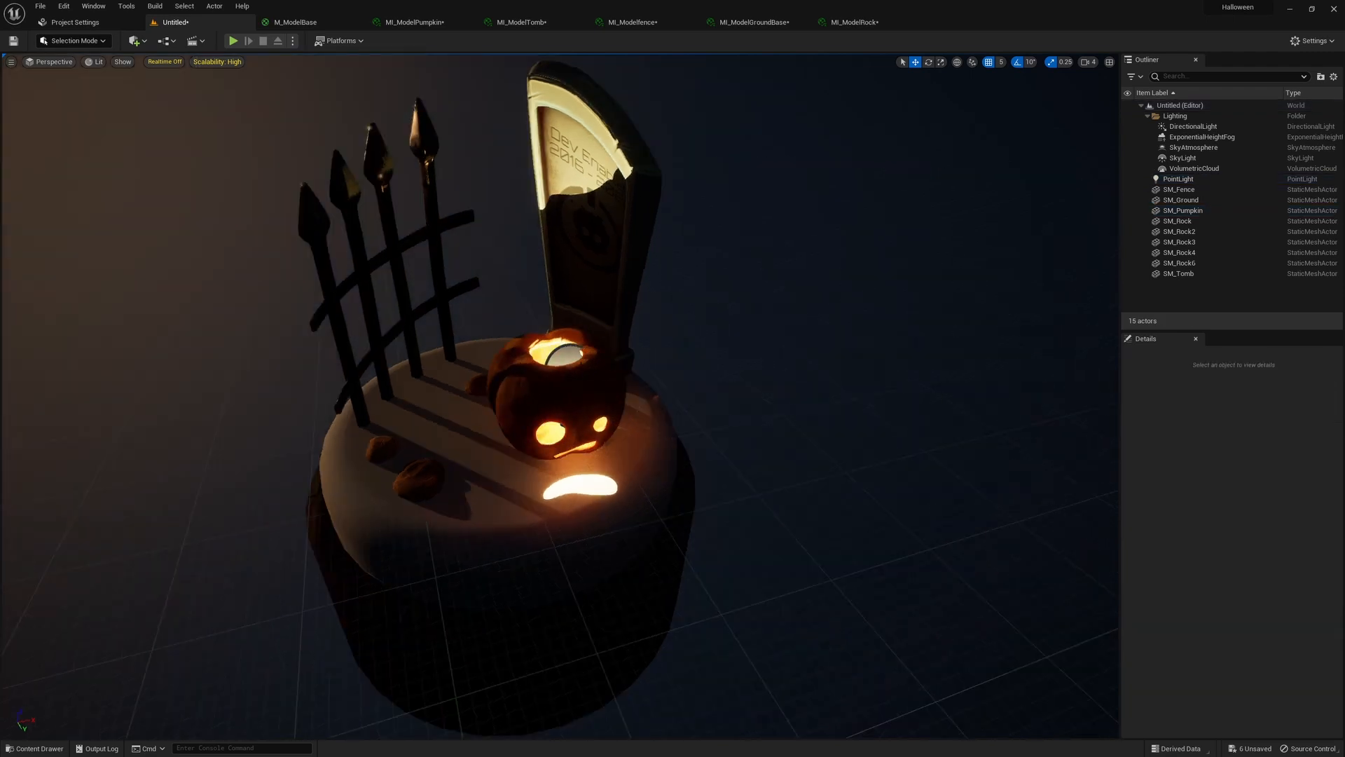
pyautogui.click(555, 356)
pyautogui.press('Delete')
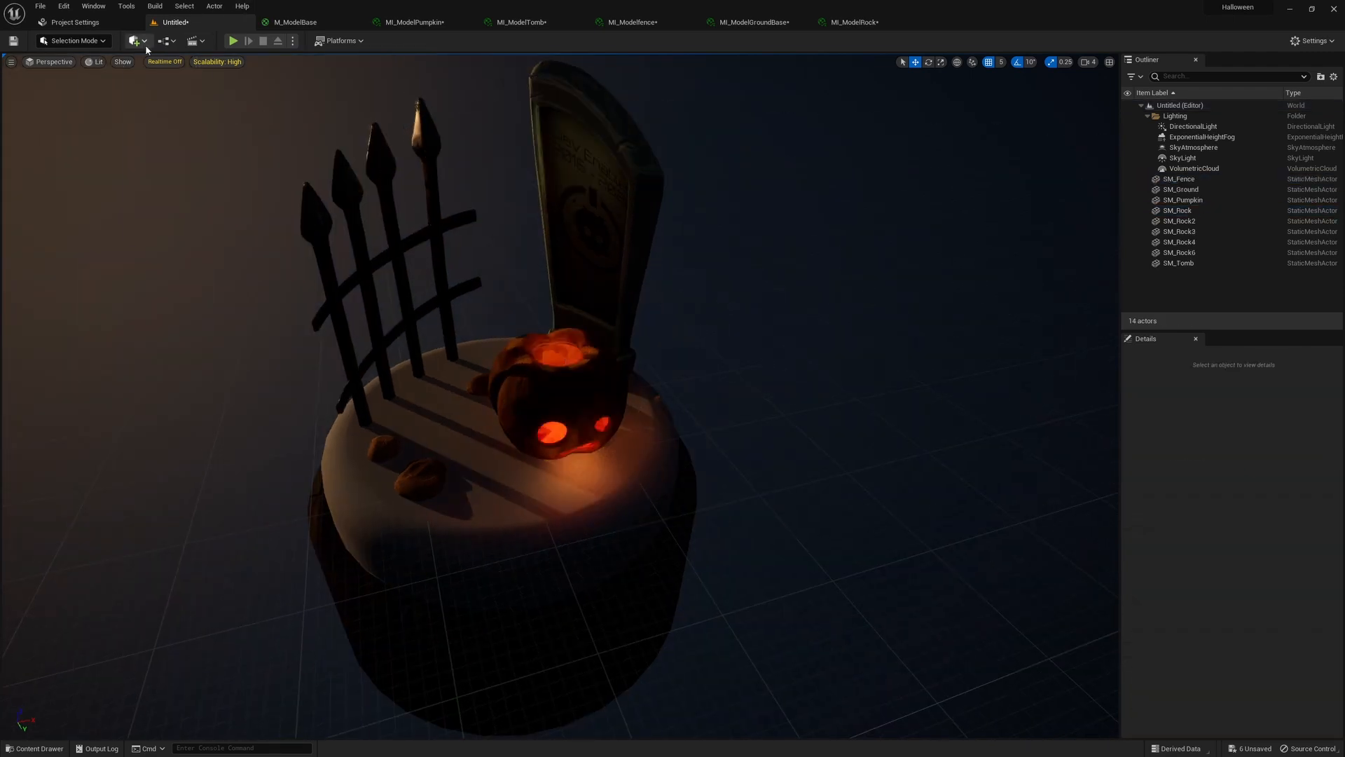
pyautogui.hotkey('ctrl', 'z')
pyautogui.keyDown('alt'); pyautogui.moveTo(421, 421); pyautogui.dragTo(631, 368); pyautogui.keyUp('alt')
pyautogui.click(783, 294)
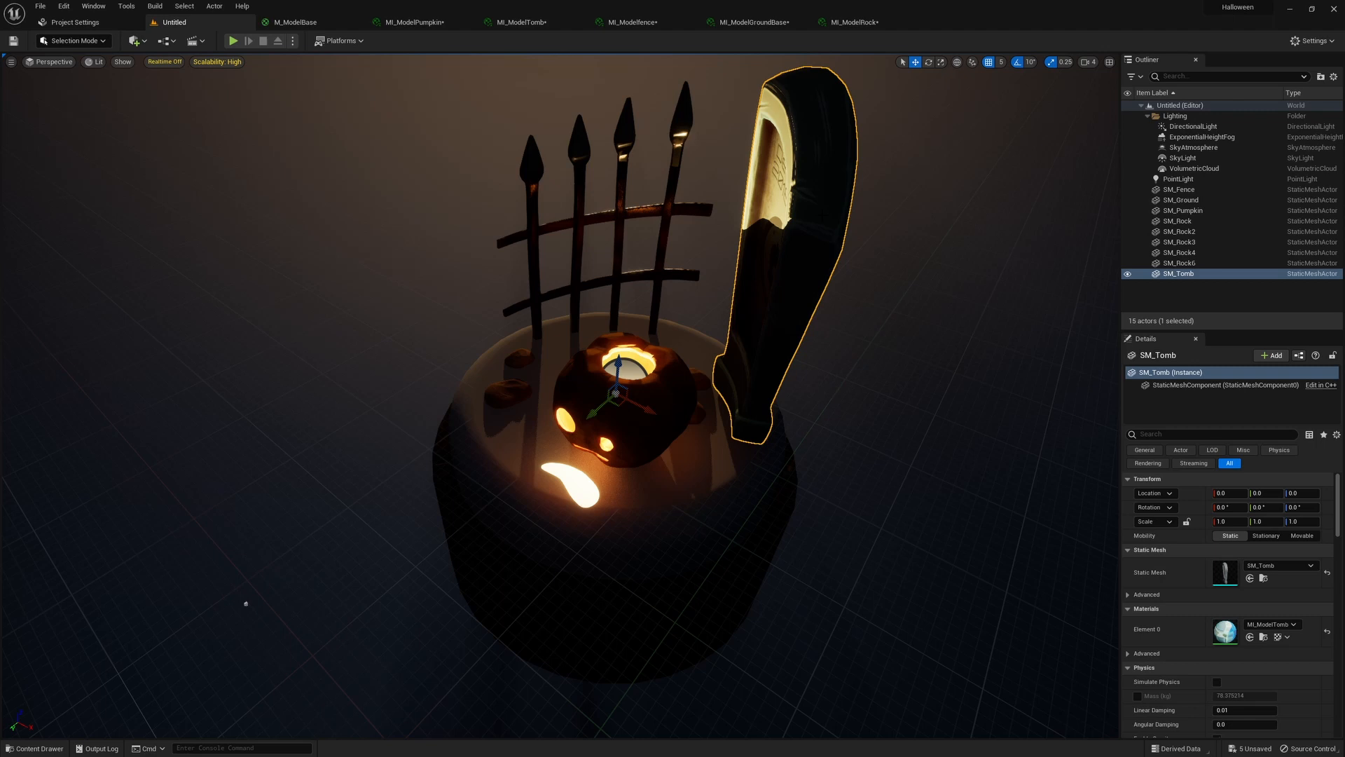
pyautogui.hotkey('ctrl', 'space')
pyautogui.click(56, 564)
pyautogui.hotkey('ctrl', 'a')
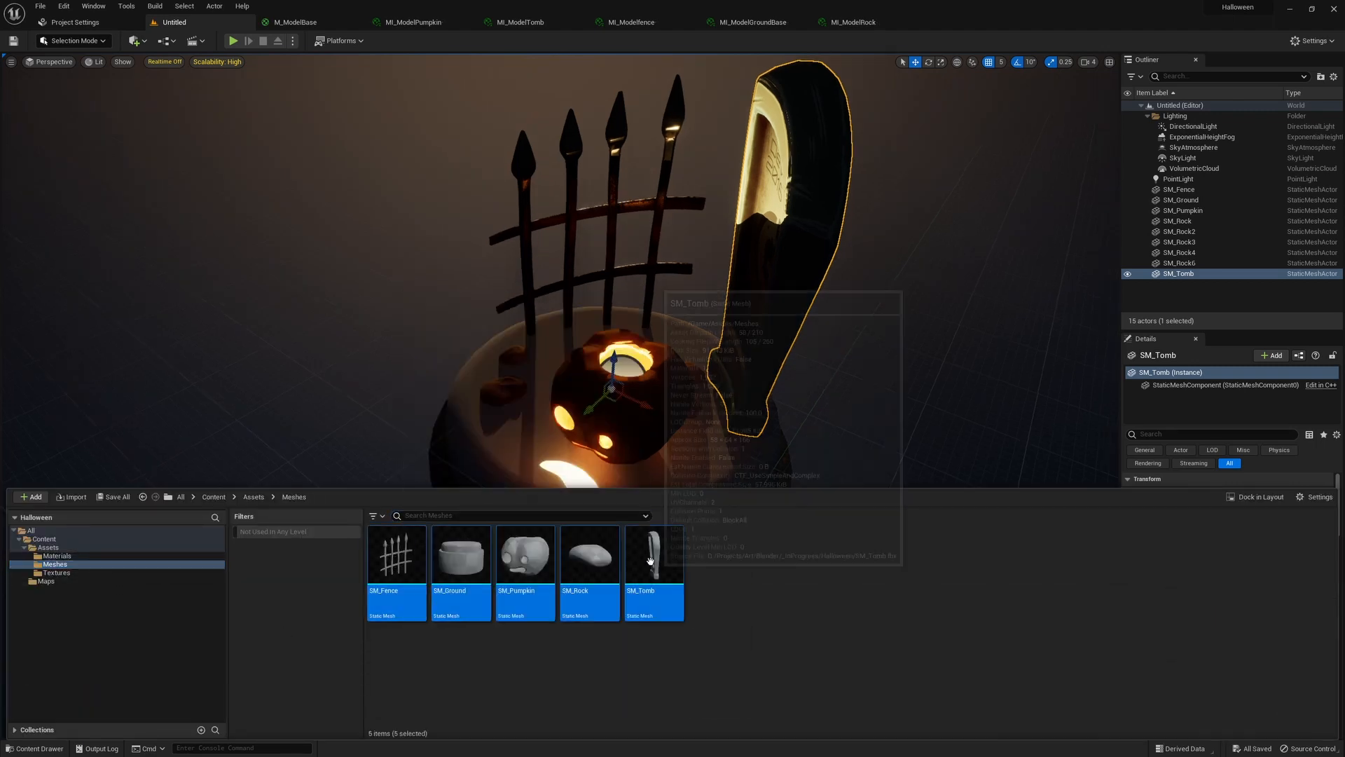
pyautogui.rightClick(655, 569)
pyautogui.click(853, 258)
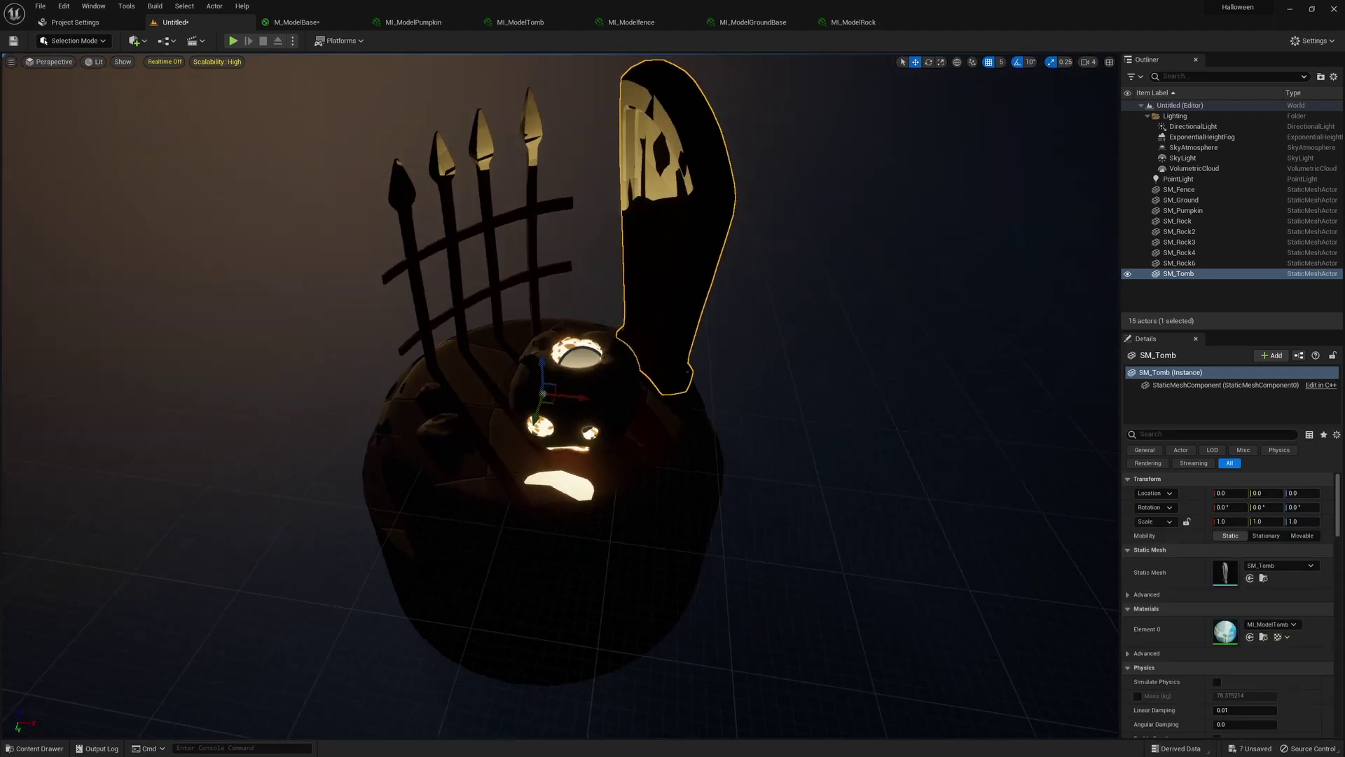
pyautogui.keyDown('alt'); pyautogui.moveTo(665, 382); pyautogui.dragTo(692, 396); pyautogui.keyUp('alt')
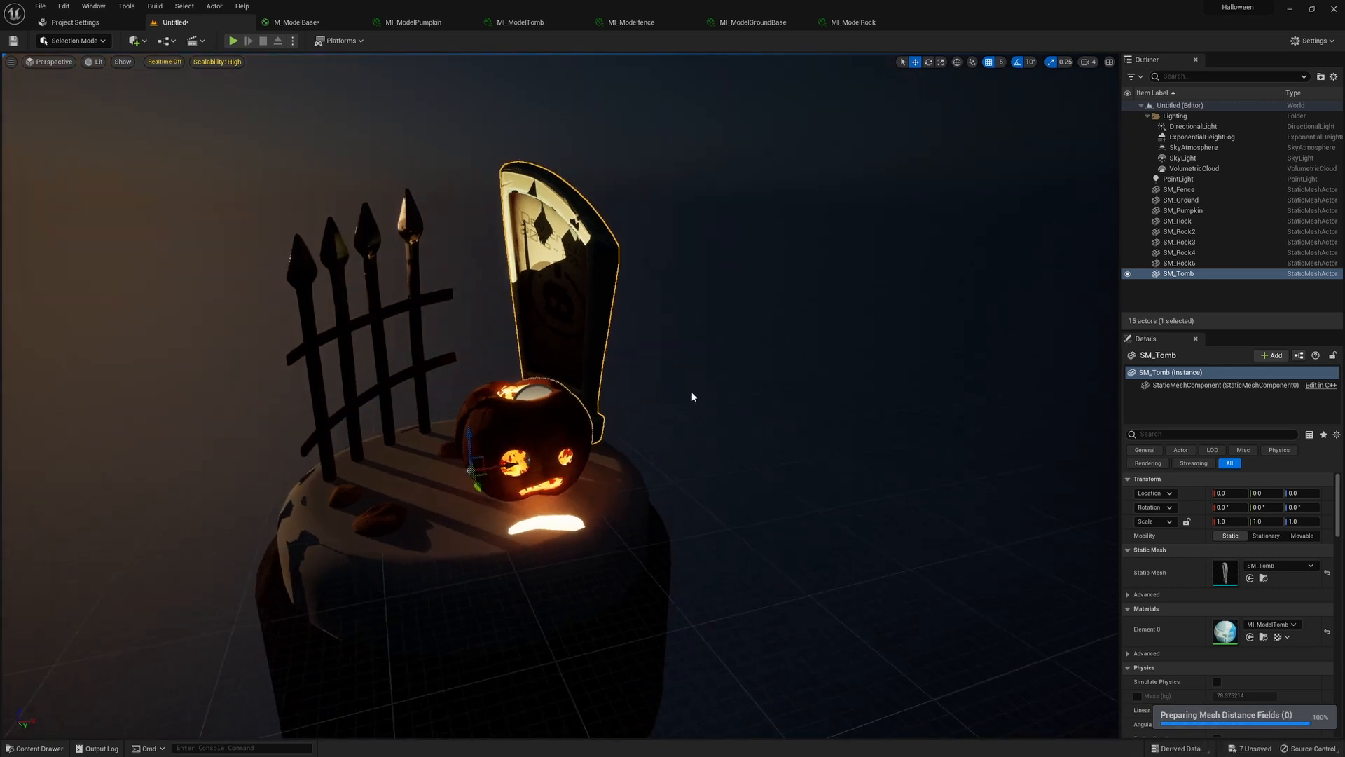
pyautogui.scroll(-5, 769, 437)
pyautogui.scroll(8, 724, 429)
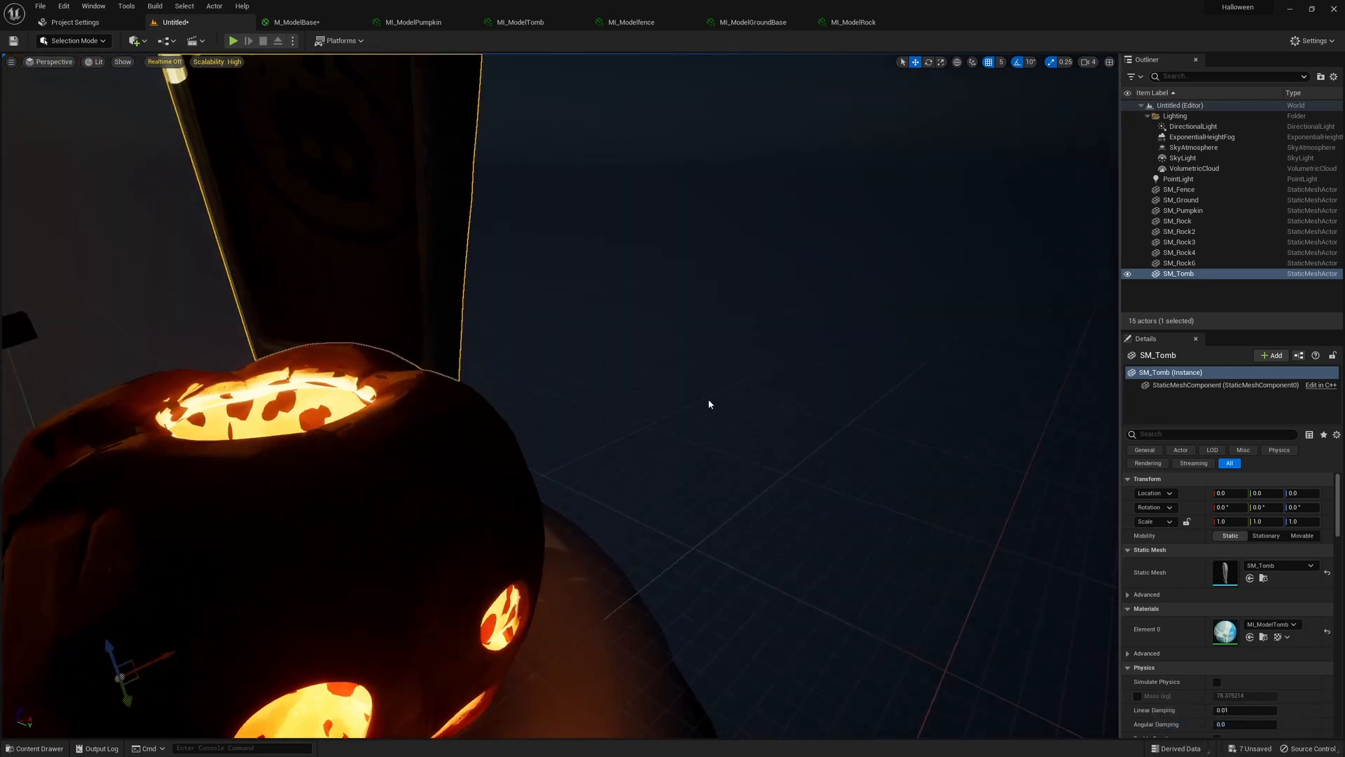
pyautogui.scroll(-8, 712, 403)
pyautogui.scroll(6, 649, 375)
pyautogui.keyDown('alt'); pyautogui.moveTo(648, 376); pyautogui.dragTo(715, 400); pyautogui.keyUp('alt')
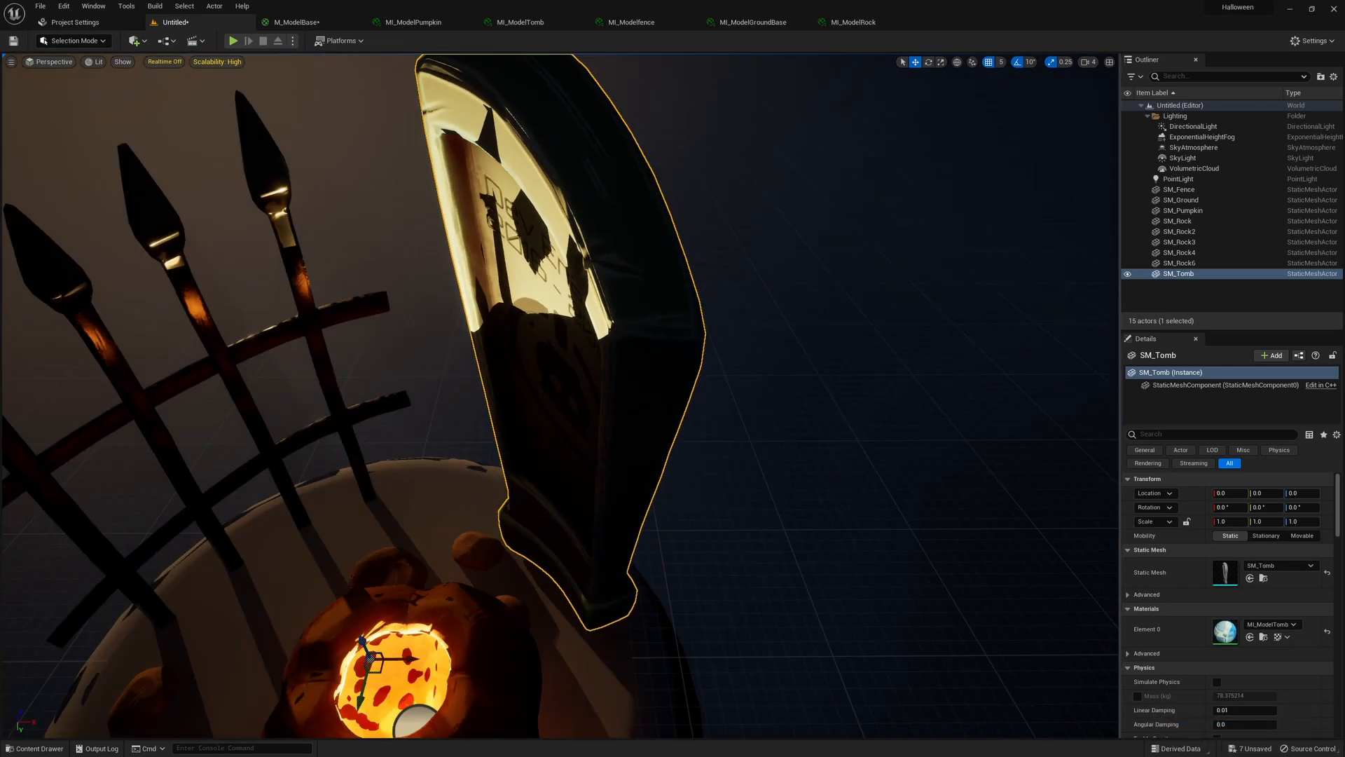
pyautogui.scroll(-4, 715, 399)
pyautogui.keyDown('alt'); pyautogui.moveTo(619, 490); pyautogui.dragTo(673, 463); pyautogui.keyUp('alt')
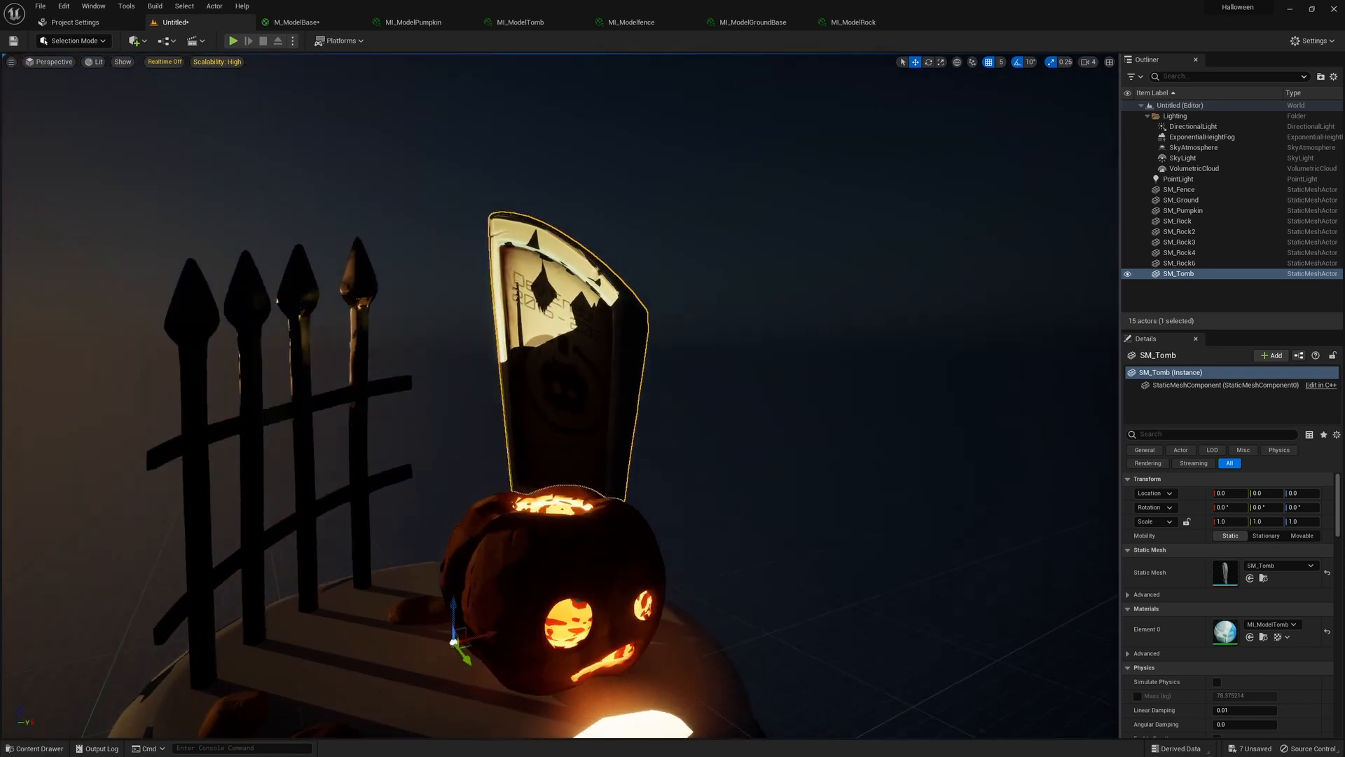
pyautogui.scroll(-5, 619, 491)
pyautogui.hotkey('ctrl', 'z')
pyautogui.hotkey('ctrl', 'space')
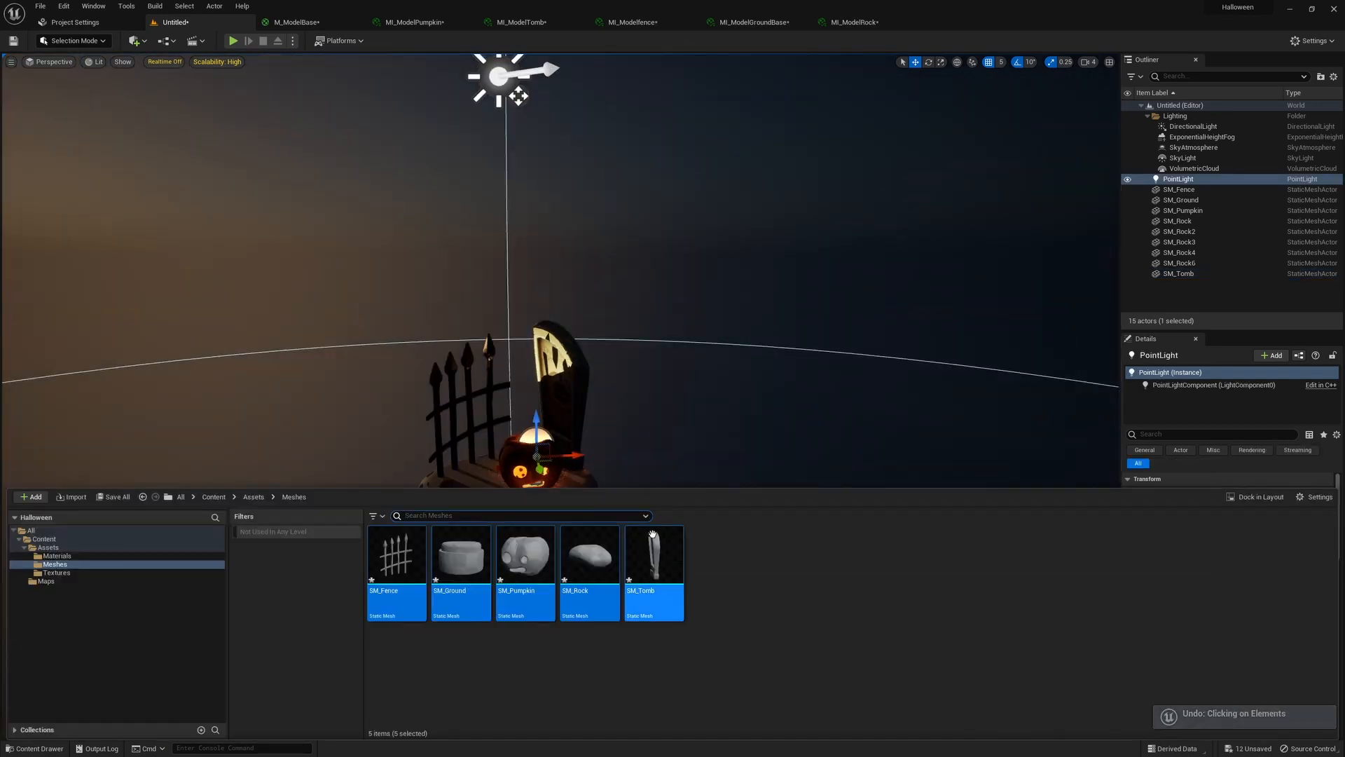
pyautogui.click(654, 573)
pyautogui.hotkey('ctrl', 'a')
pyautogui.rightClick(421, 227)
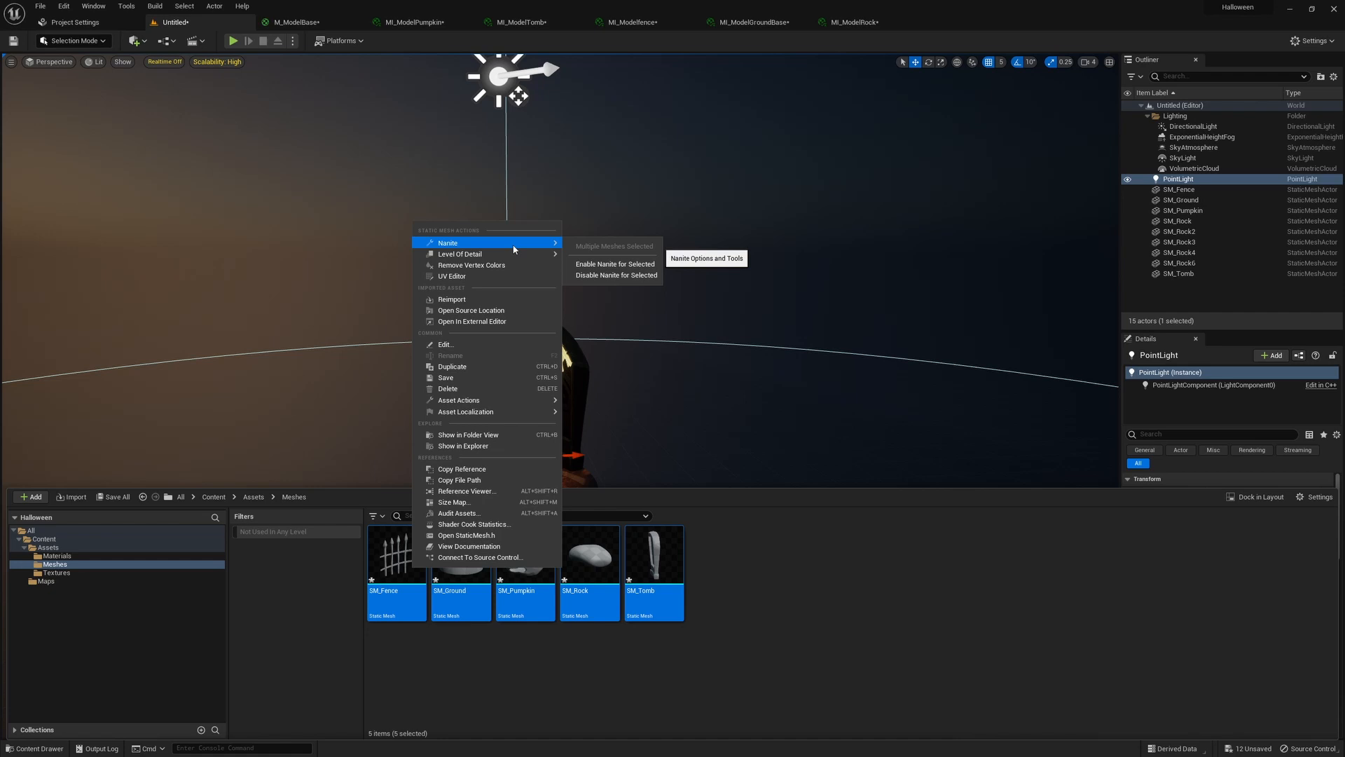
pyautogui.press('Escape')
pyautogui.click(535, 440)
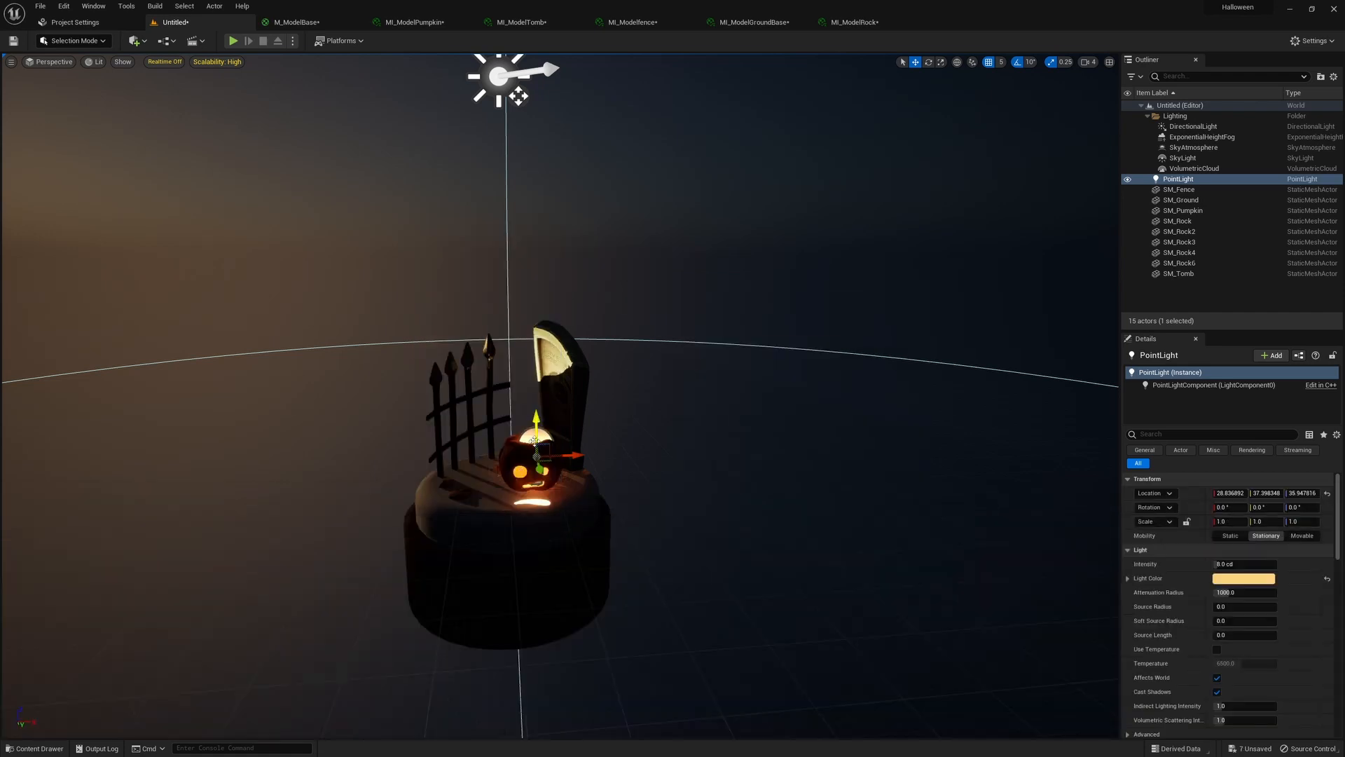
pyautogui.press('f')
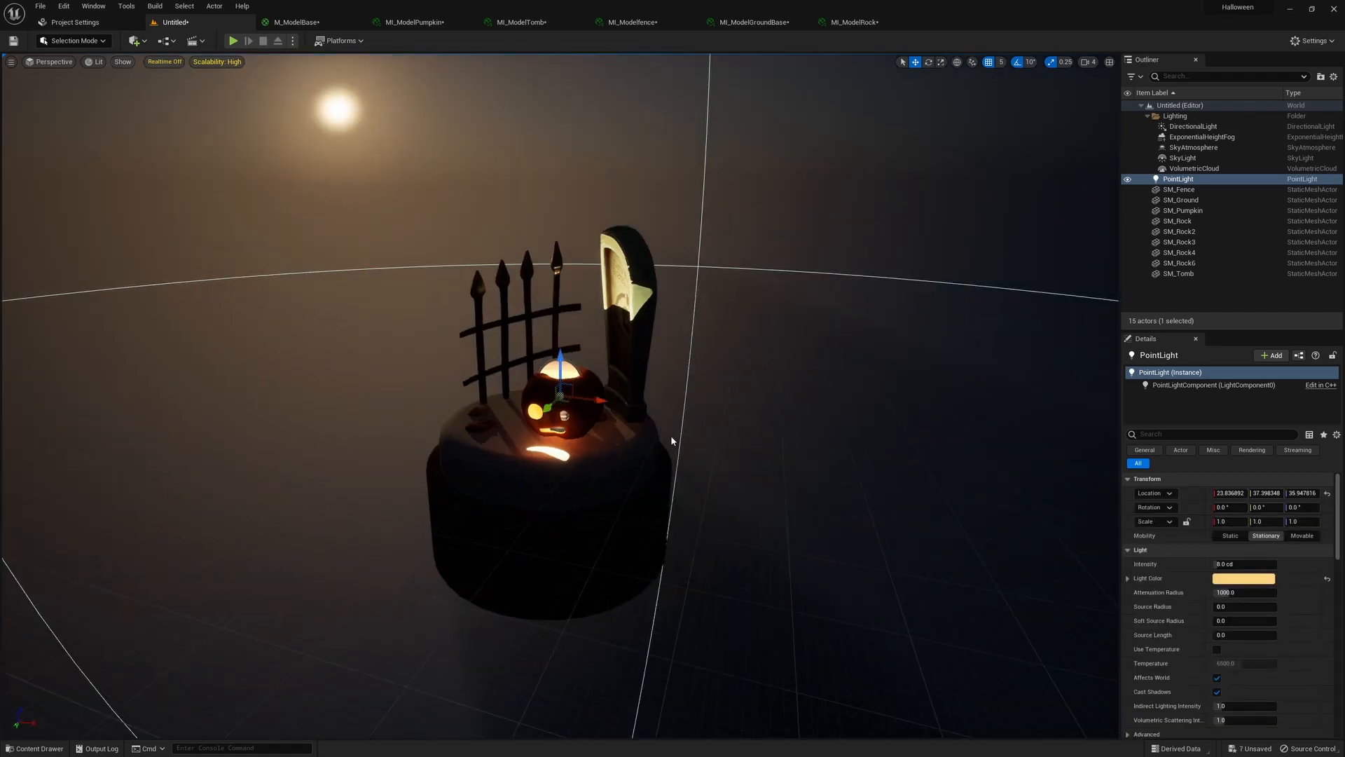
pyautogui.scroll(-3, 671, 435)
pyautogui.scroll(4, 671, 435)
pyautogui.keyDown('alt'); pyautogui.moveTo(671, 435); pyautogui.dragTo(862, 435); pyautogui.keyUp('alt')
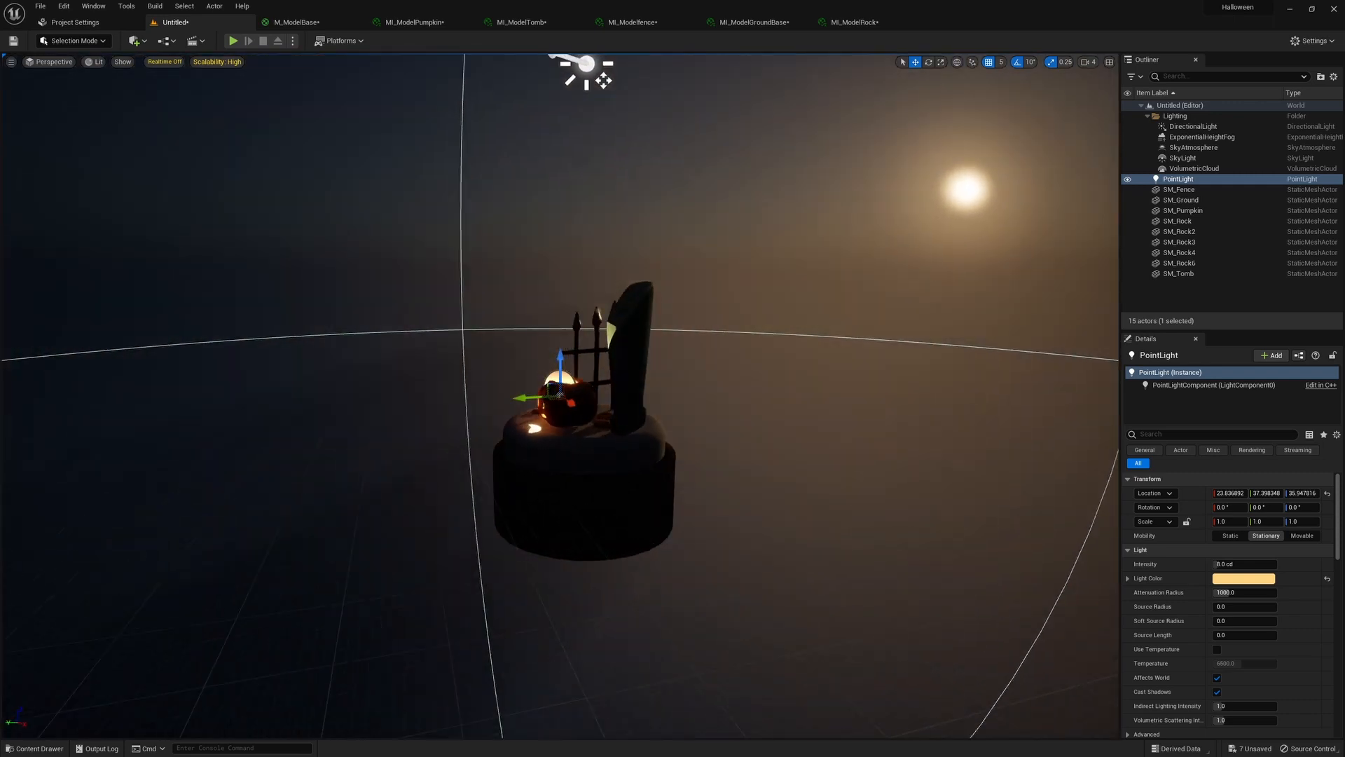
pyautogui.keyDown('alt'); pyautogui.moveTo(645, 414); pyautogui.dragTo(646, 416); pyautogui.keyUp('alt')
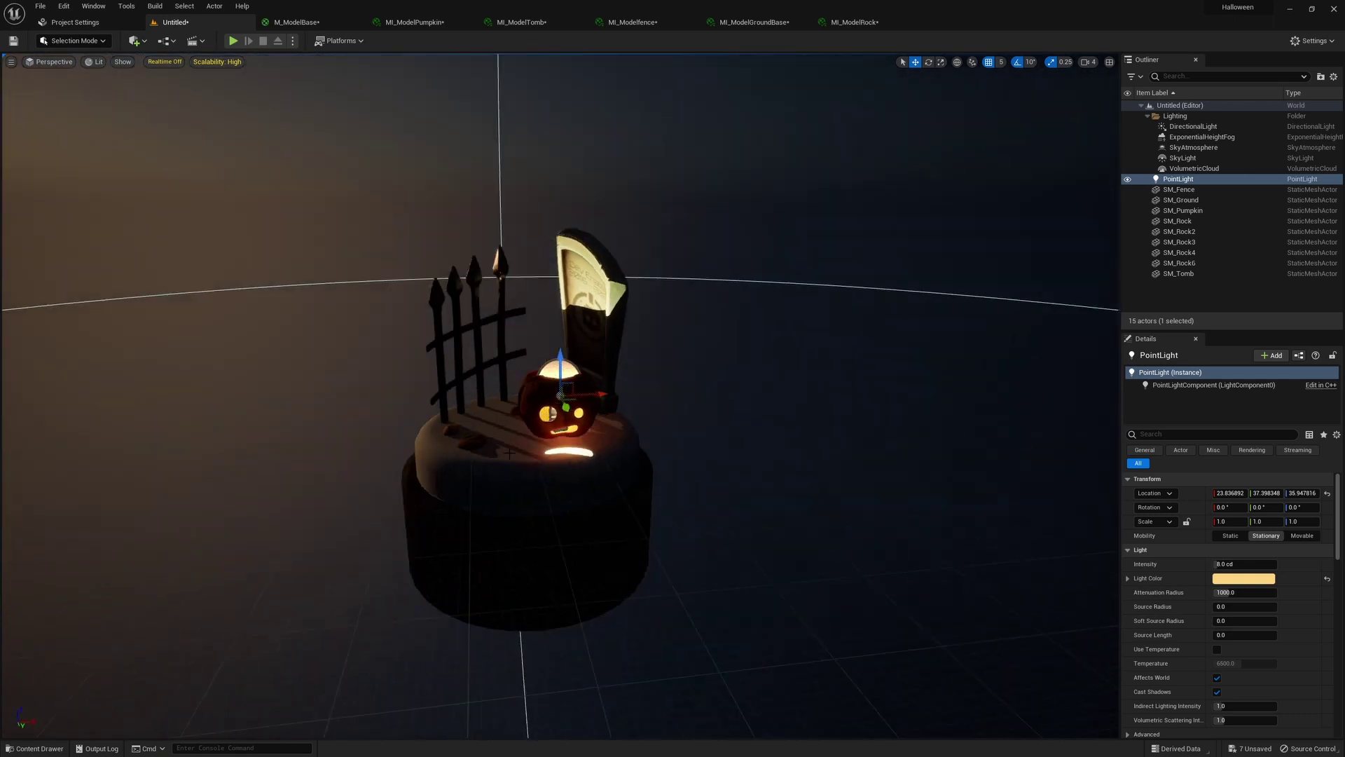
# Add a Spot Light and rotate and move it to the left of the diorama, aimed at it
pyautogui.keyDown('alt'); pyautogui.moveTo(646, 417); pyautogui.dragTo(379, 280); pyautogui.keyUp('alt')
pyautogui.click(135, 40)
pyautogui.moveTo(160, 138)
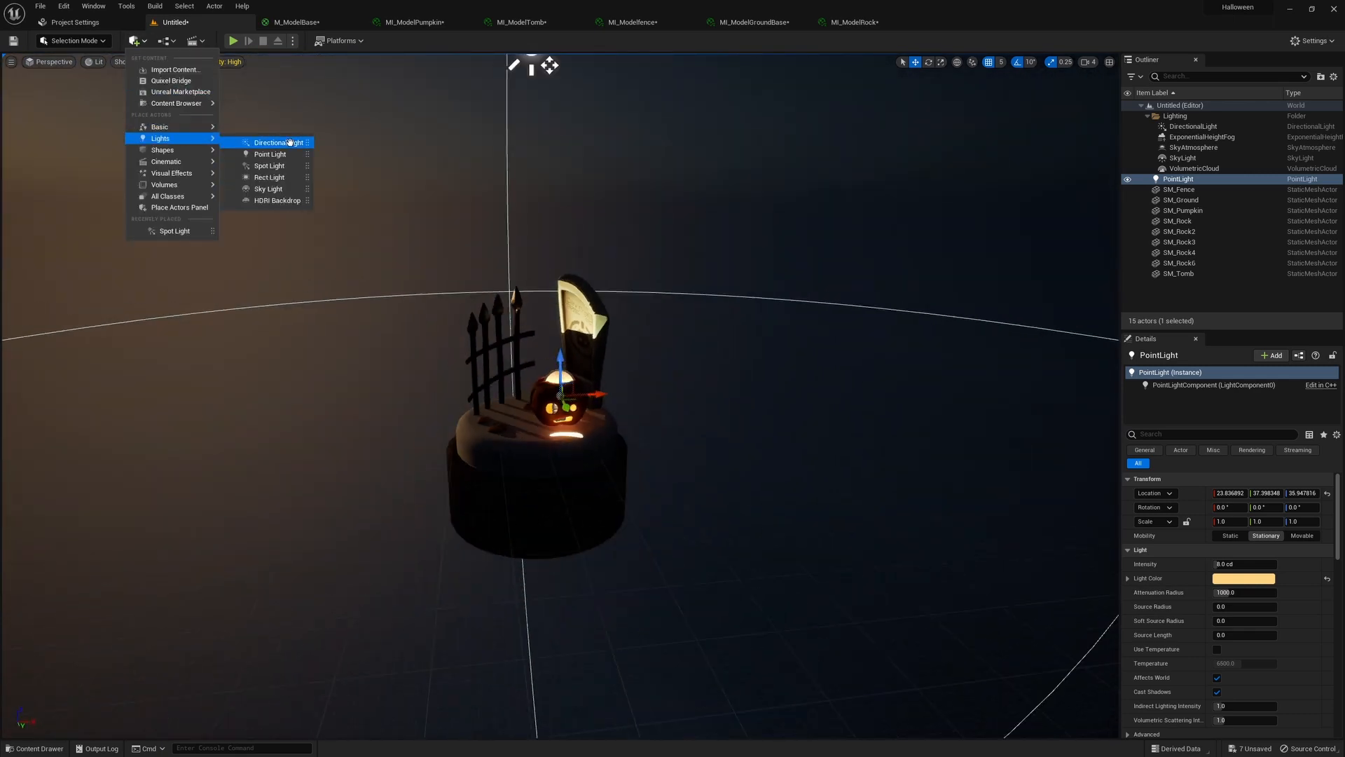
pyautogui.click(270, 165)
pyautogui.scroll(-3, 464, 377)
pyautogui.press('e')
pyautogui.moveTo(463, 377); pyautogui.dragTo(494, 357)
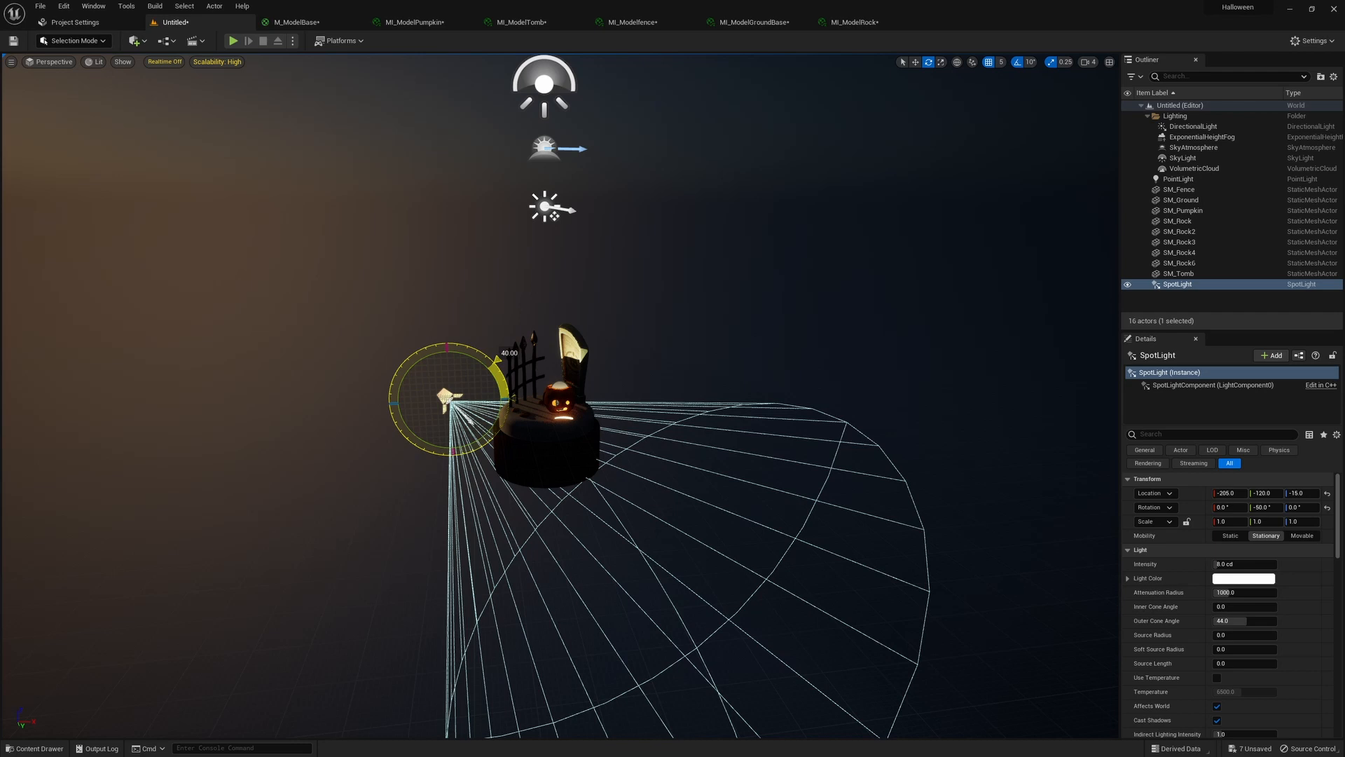
pyautogui.moveTo(470, 419); pyautogui.dragTo(494, 367)
pyautogui.press('w')
pyautogui.moveTo(436, 406)
pyautogui.mouseDown()
pyautogui.moveTo(503, 463)
pyautogui.moveTo(502, 346)
pyautogui.moveTo(405, 375)
pyautogui.moveTo(463, 391)
pyautogui.moveTo(463, 410)
pyautogui.mouseUp()
pyautogui.press('e')
pyautogui.scroll(2, 799, 442)
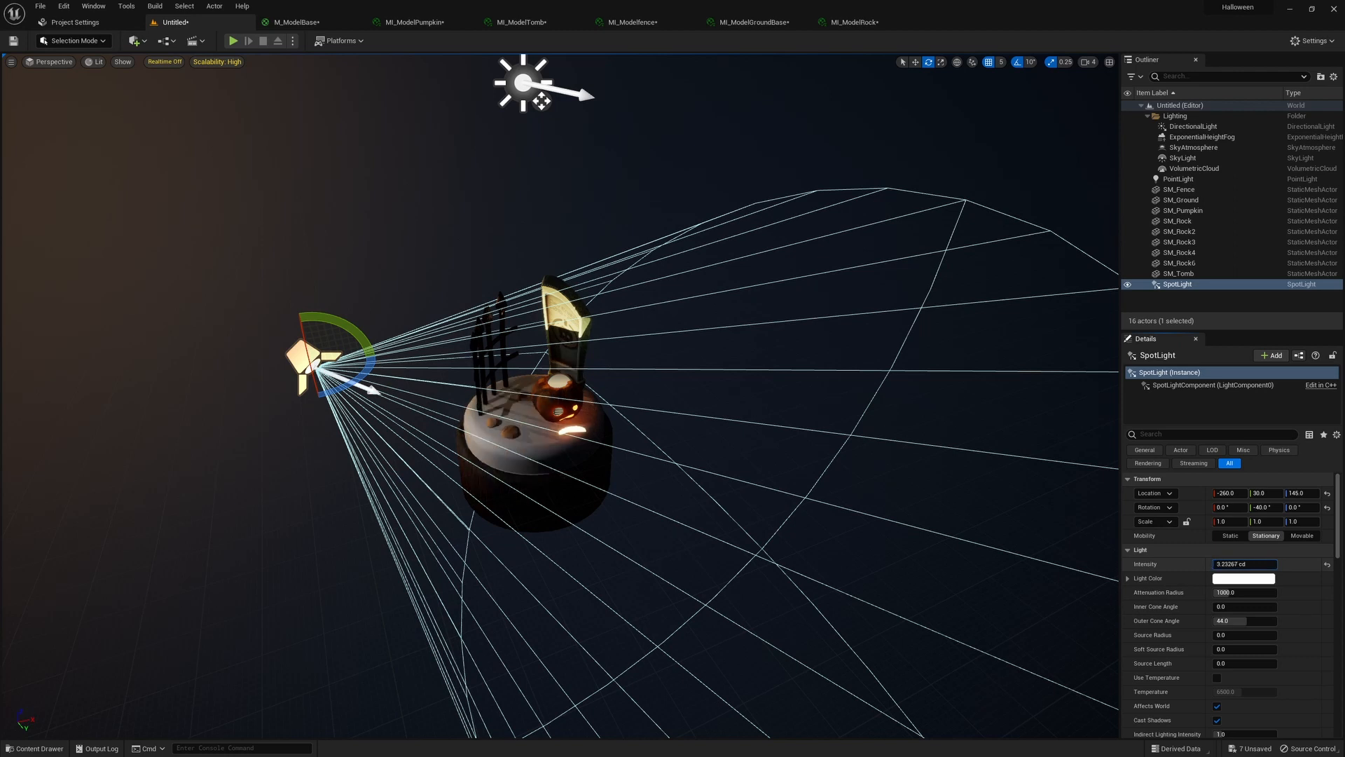
# Shorten the spotlight's attenuation radius and give it a lavender light colour
pyautogui.moveTo(1245, 592); pyautogui.dragTo(1198, 591)
pyautogui.click(1235, 579)
pyautogui.click(1059, 550)
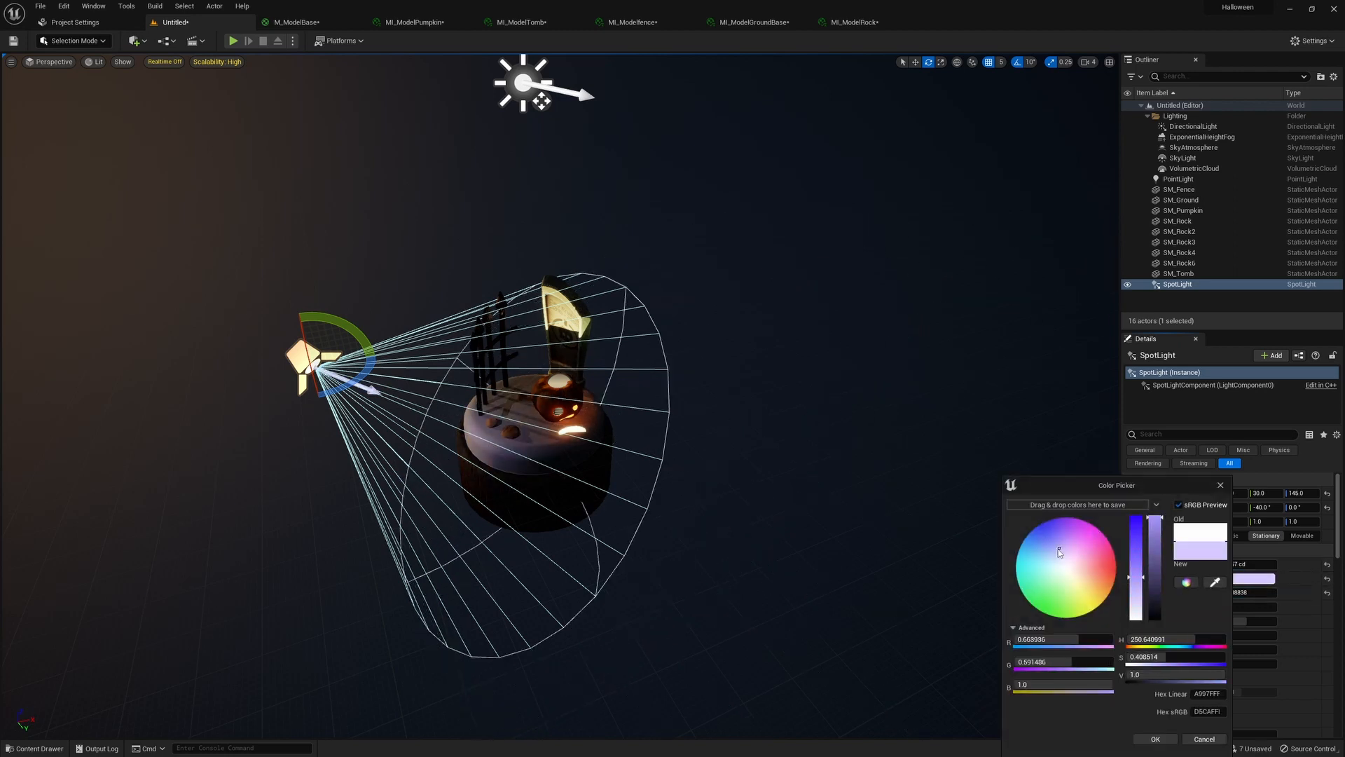
pyautogui.click(1157, 739)
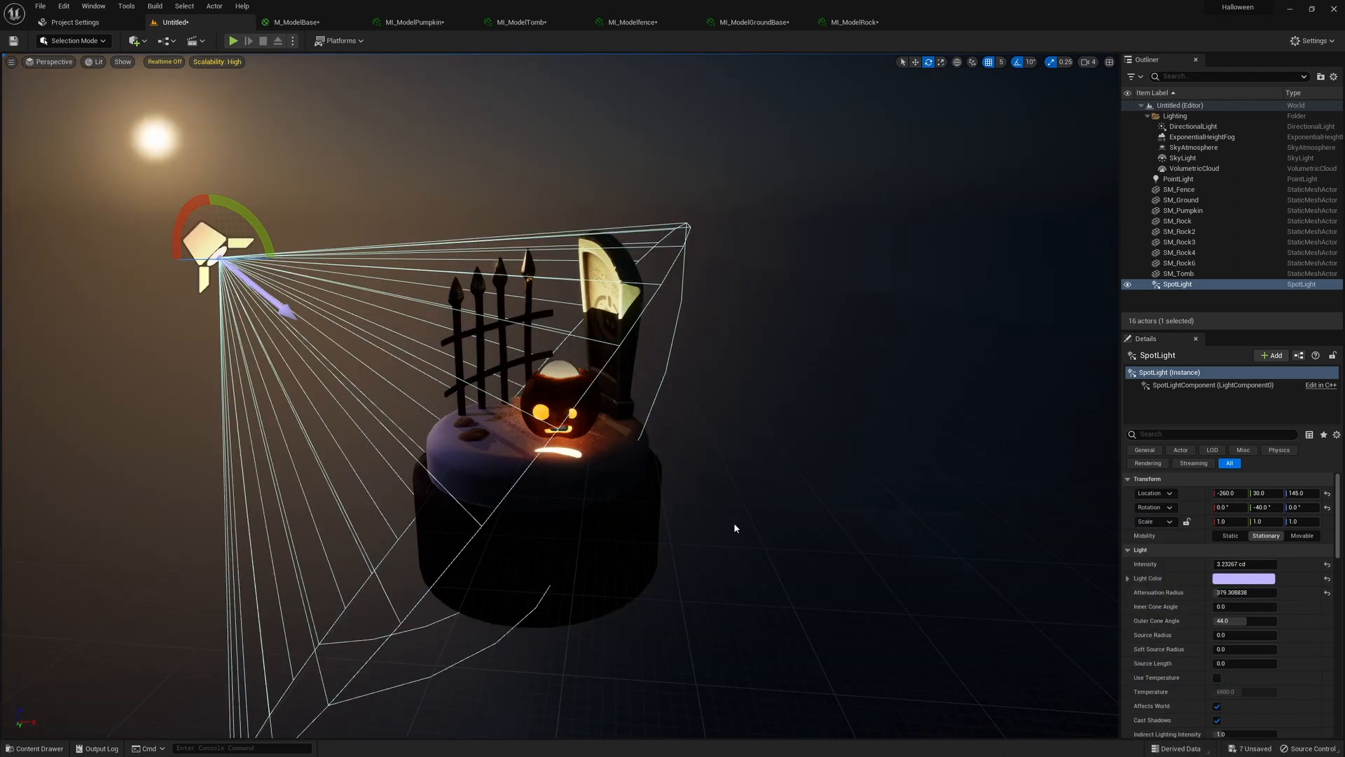
pyautogui.moveTo(736, 529); pyautogui.dragTo(333, 240, button='right')
# Briefly hide the spotlight to compare the lighting, then restore it
pyautogui.click(383, 274)
pyautogui.click(219, 243)
pyautogui.press('h')
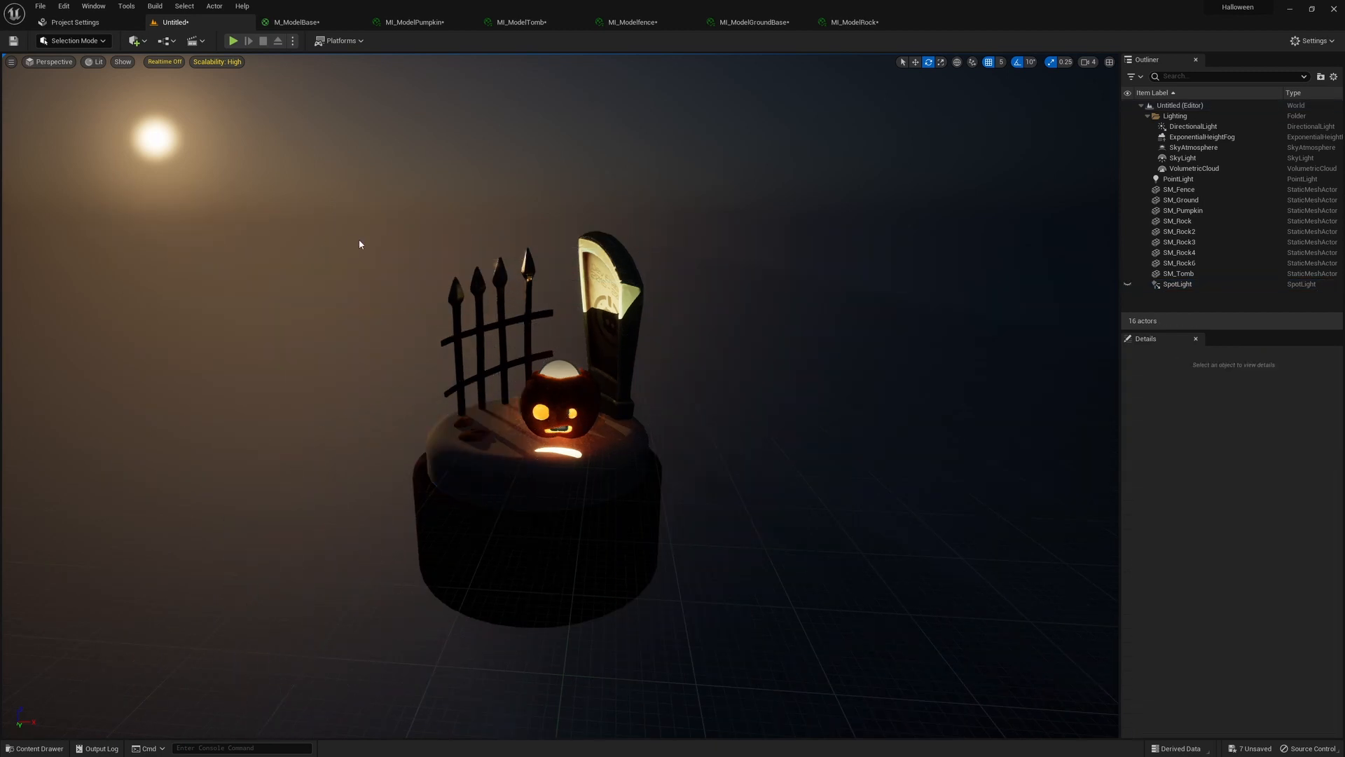
pyautogui.hotkey('ctrl', 'z')
pyautogui.click(854, 439)
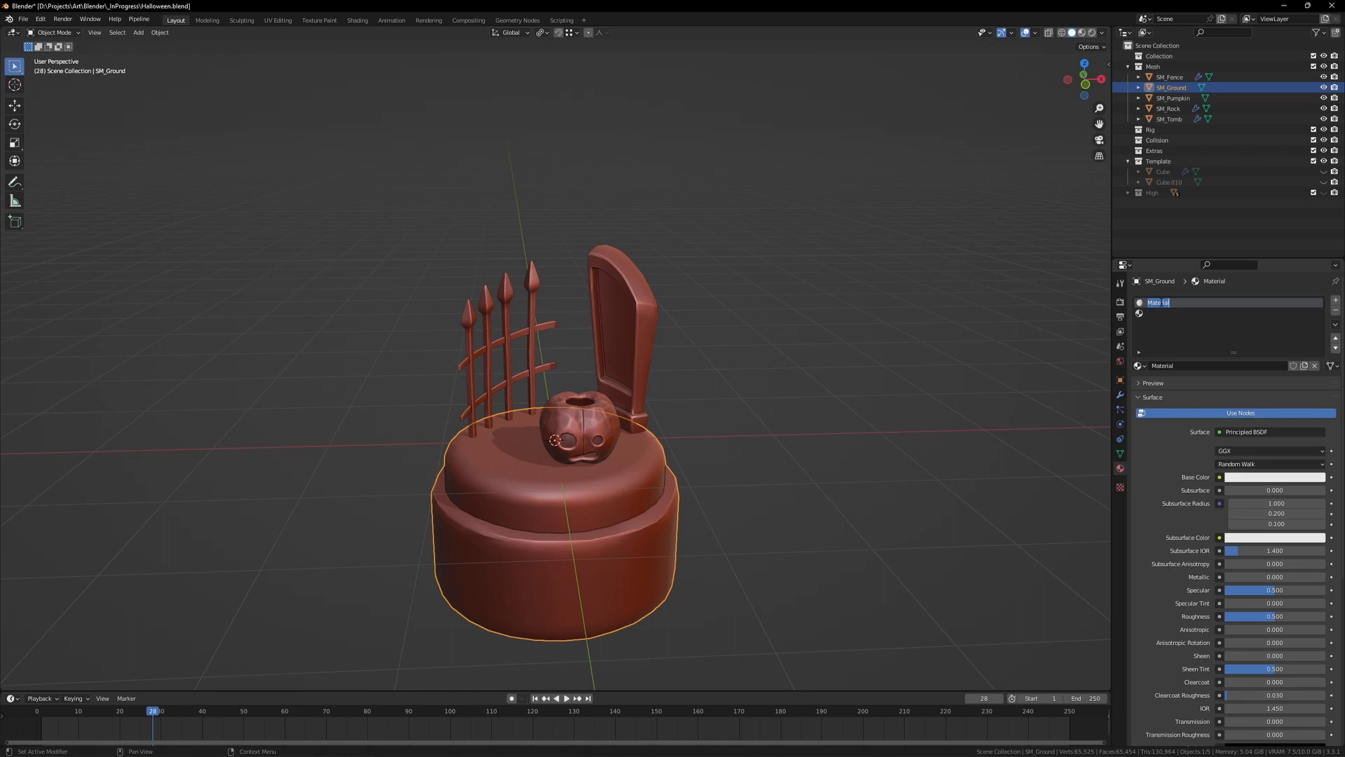
# In Edit Mode, linked-select the ground's lower faces delimited by seams, with X-ray on
pyautogui.press('Tab')
pyautogui.hotkey('alt', 'a')
pyautogui.press('l')
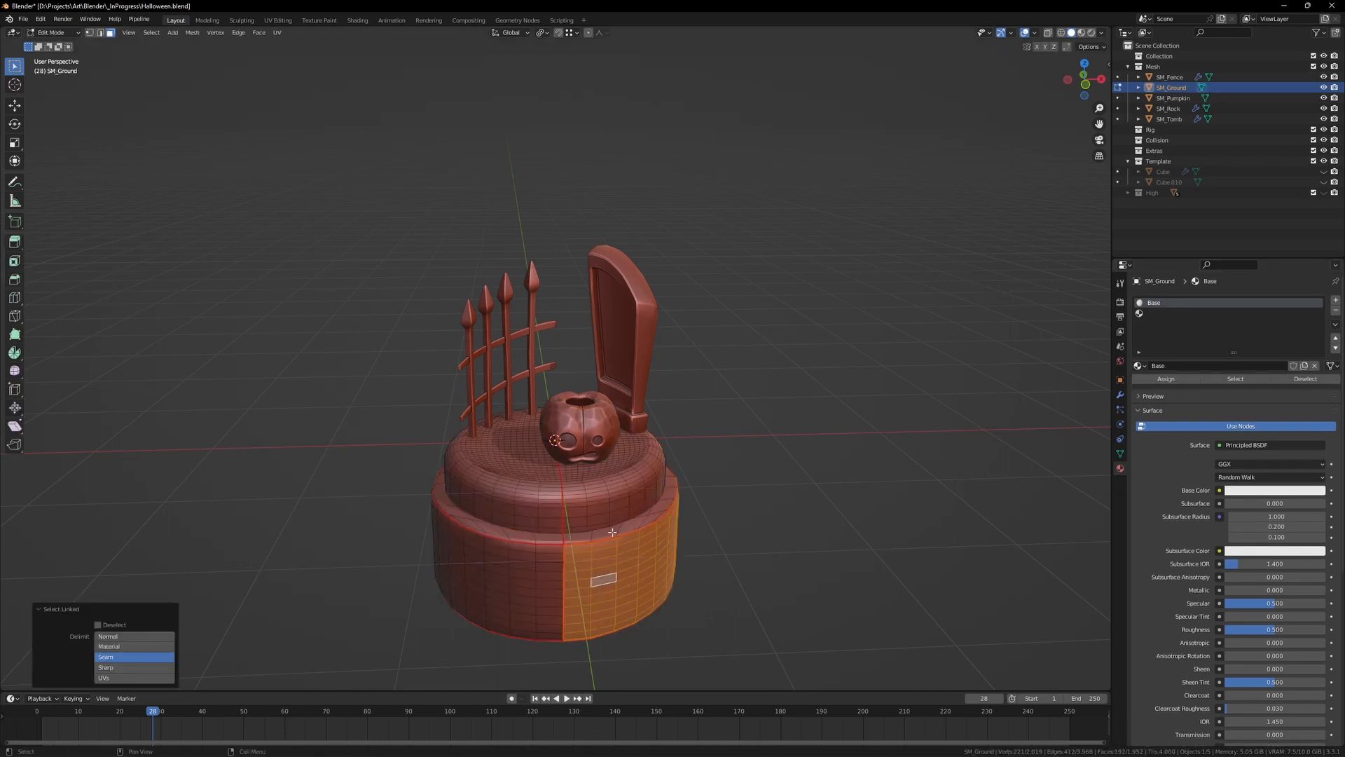
pyautogui.press('l')
pyautogui.moveTo(521, 538); pyautogui.dragTo(729, 571, button='middle')
pyautogui.hotkey('alt', 'z')
# Create a new Top material in the second slot and invert selection to the top rim faces
pyautogui.click(1162, 312)
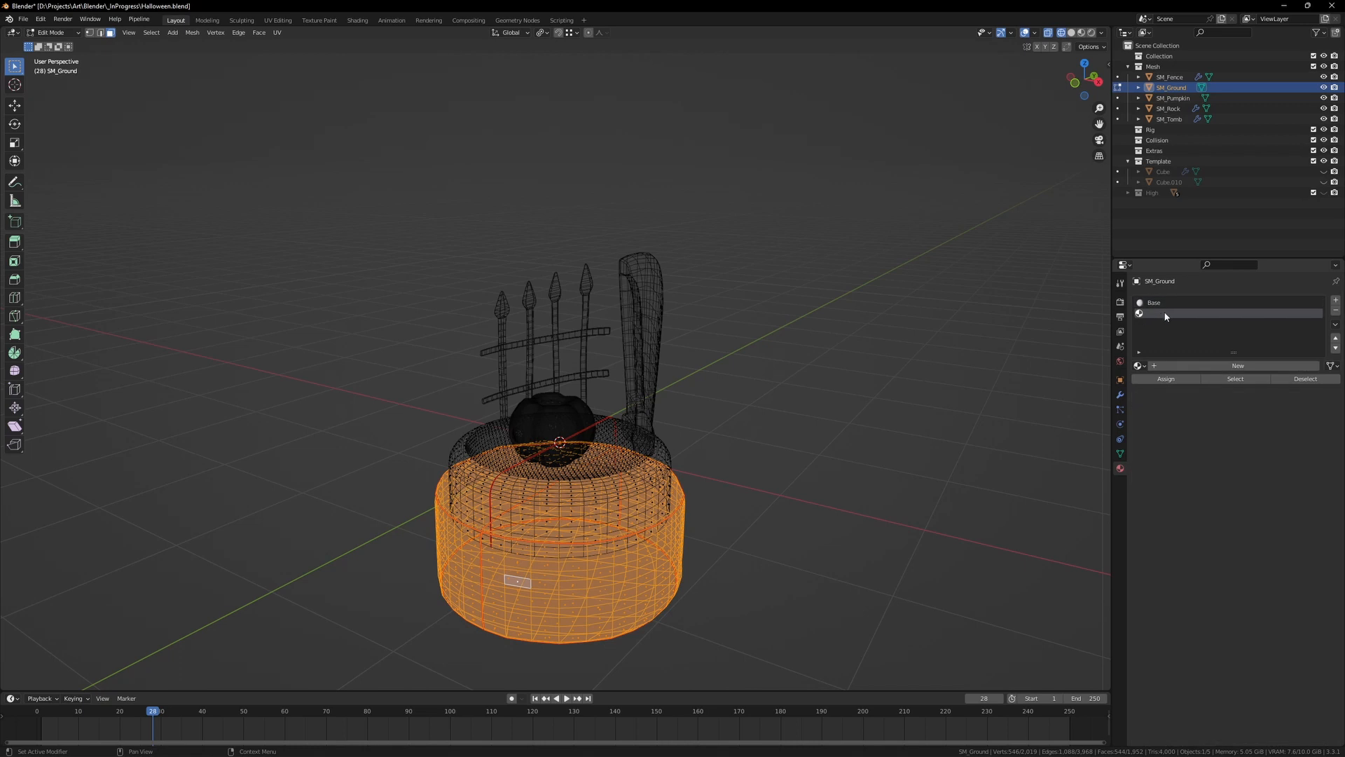
pyautogui.click(1216, 365)
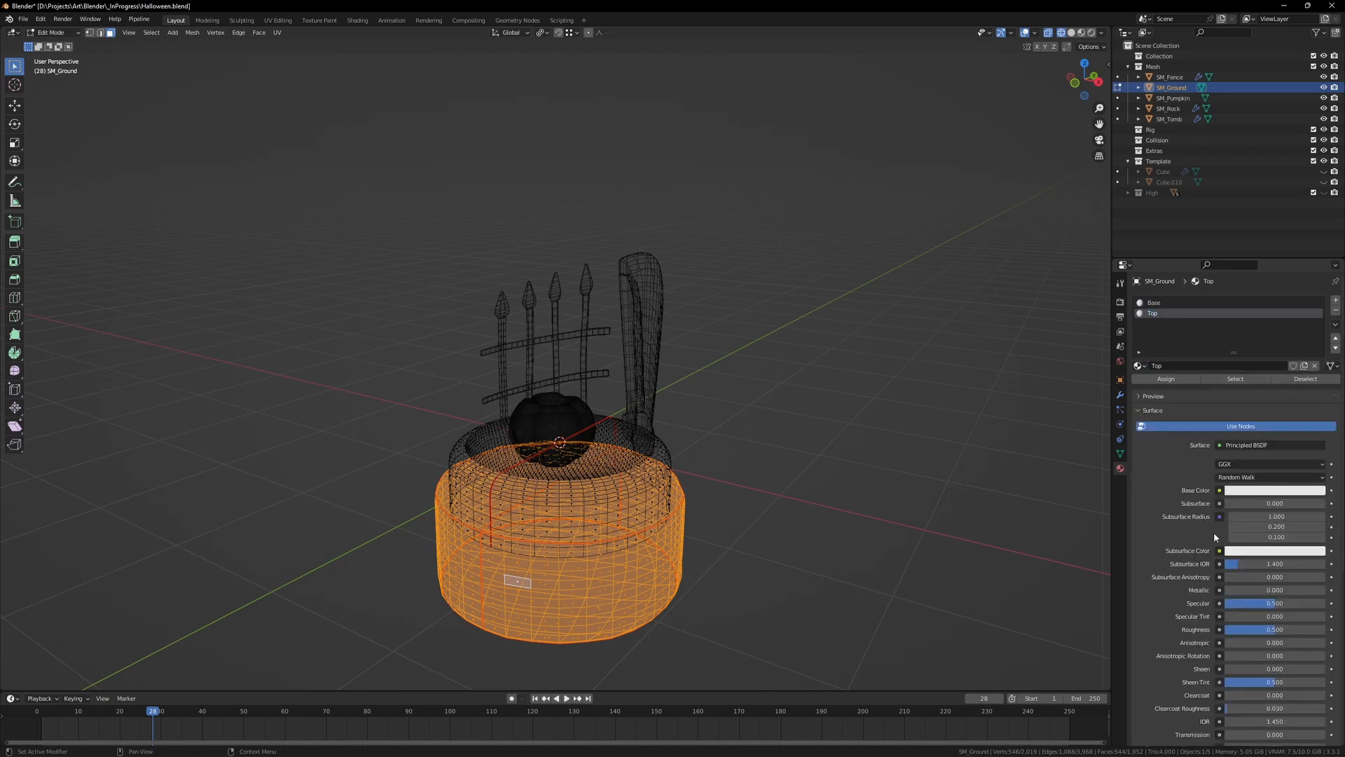
pyautogui.moveTo(765, 472); pyautogui.dragTo(792, 453, button='middle')
pyautogui.hotkey('ctrl', 'i')
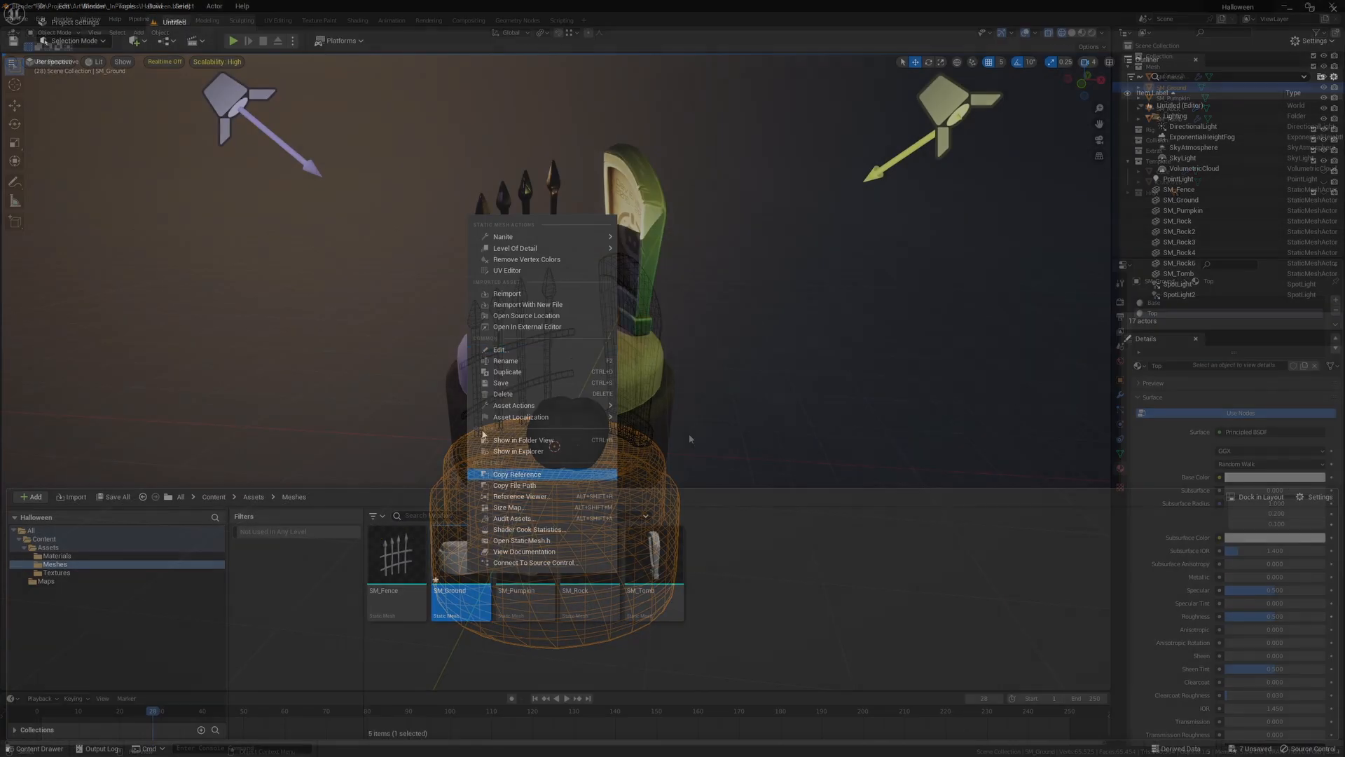
# Reimport SM_Ground and create a Models folder among the materials in the asset browser
pyautogui.click(836, 472)
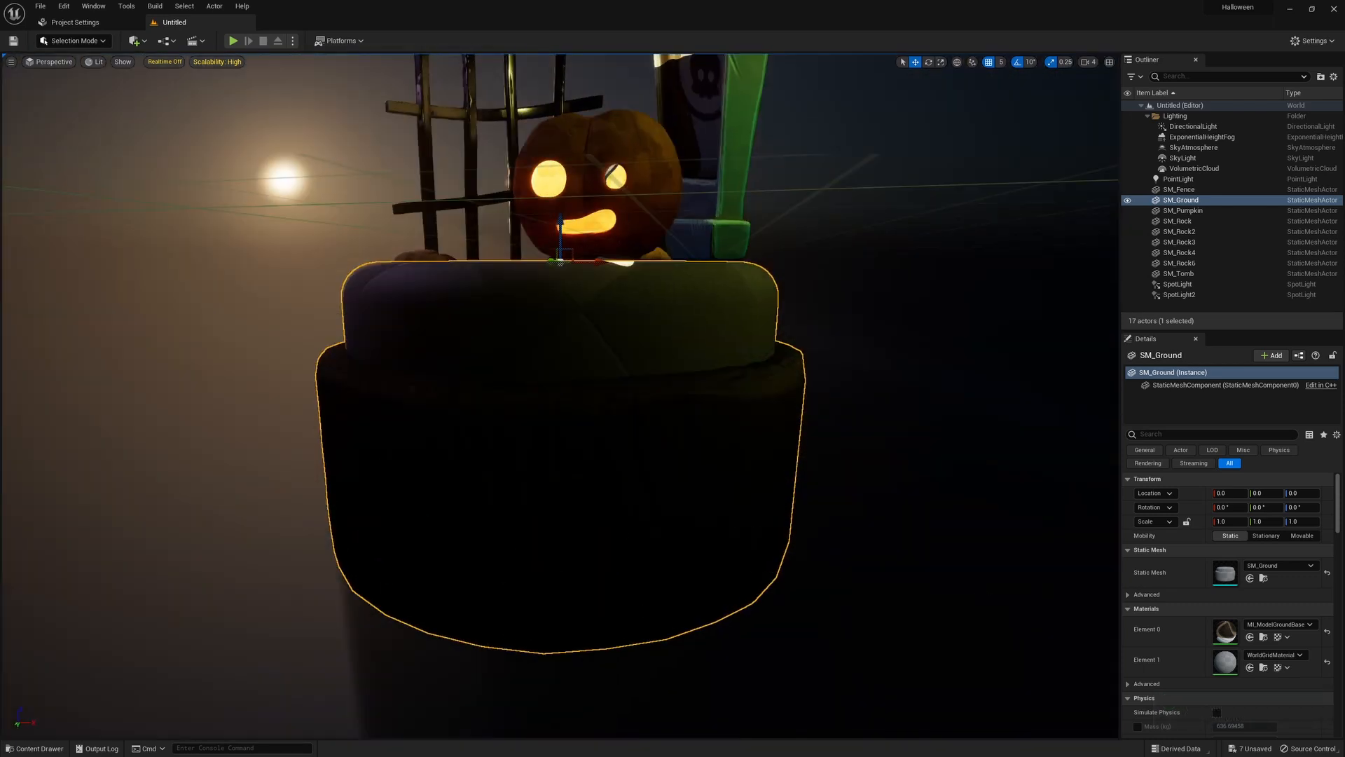
pyautogui.hotkey('ctrl', 'space')
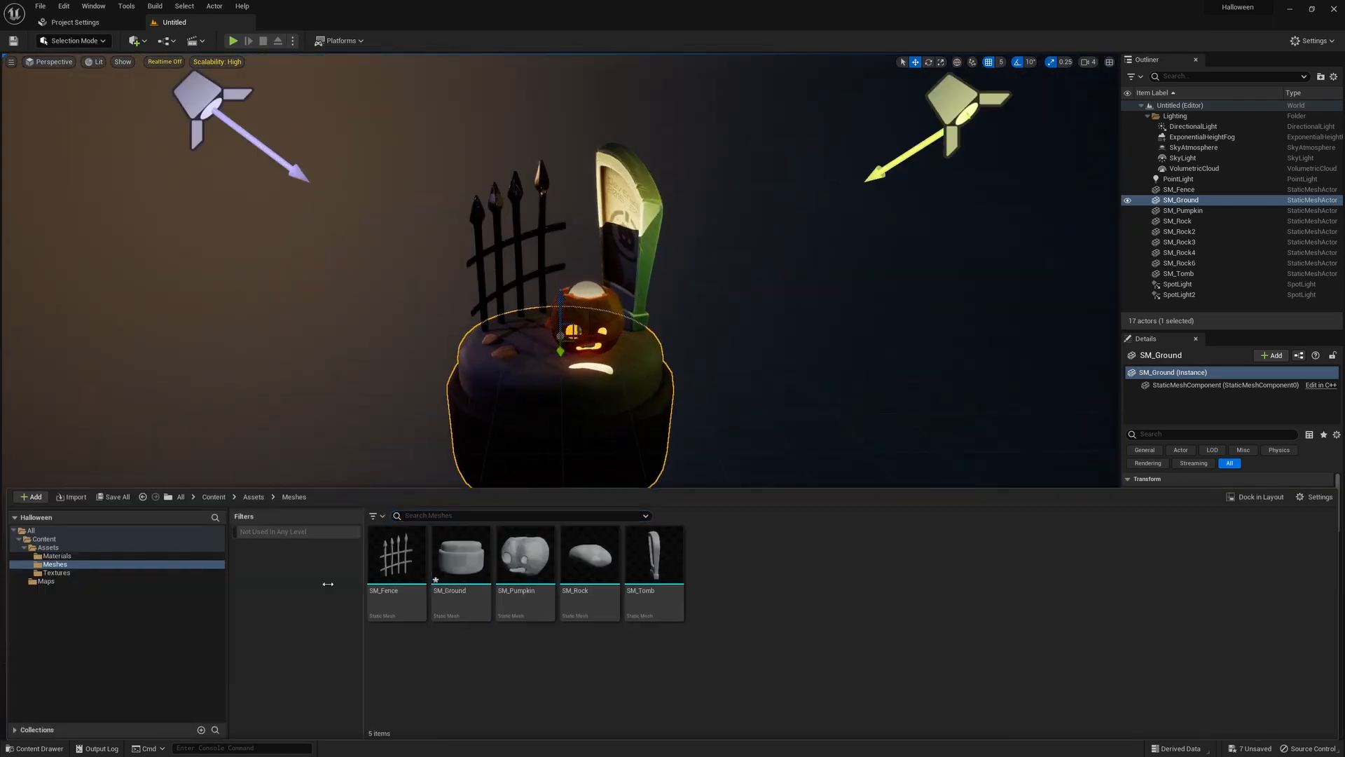
pyautogui.hotkey('ctrl', 'space')
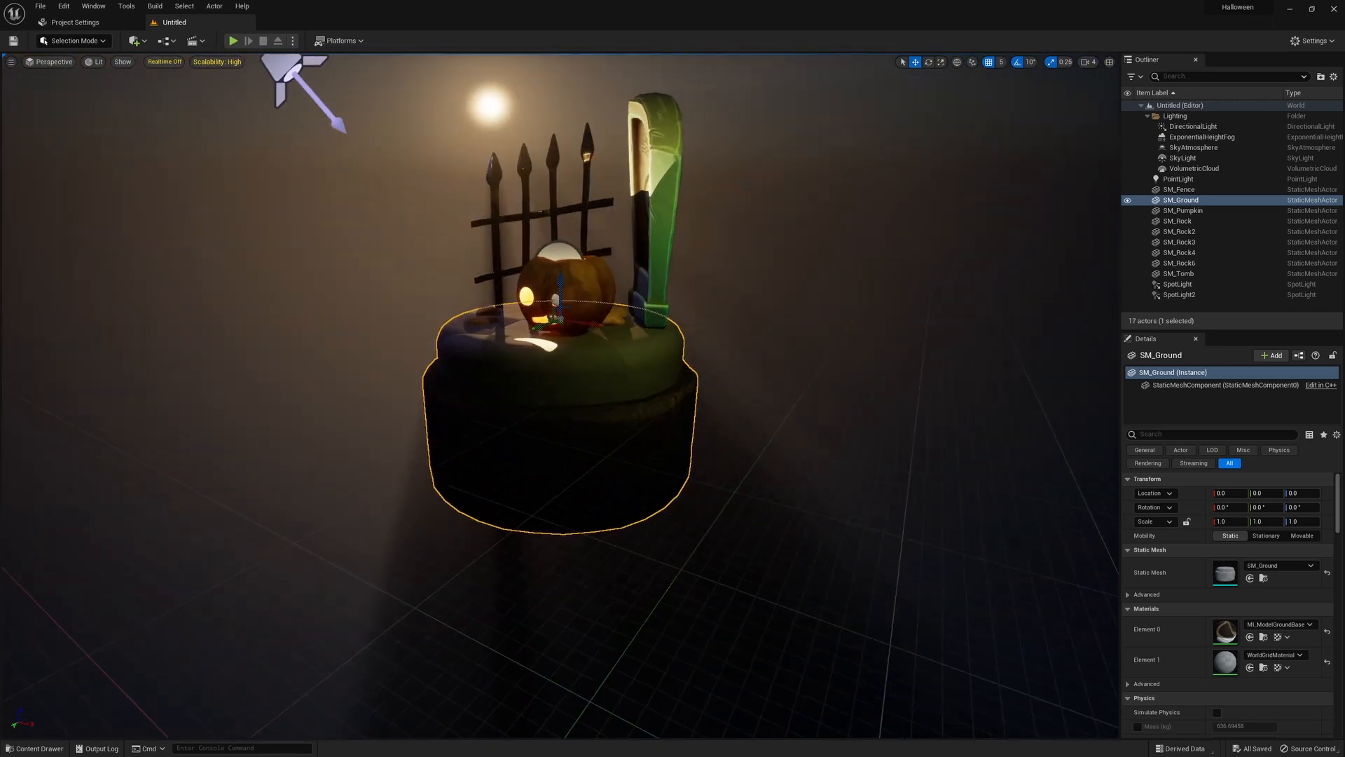
pyautogui.hotkey('ctrl', 'space')
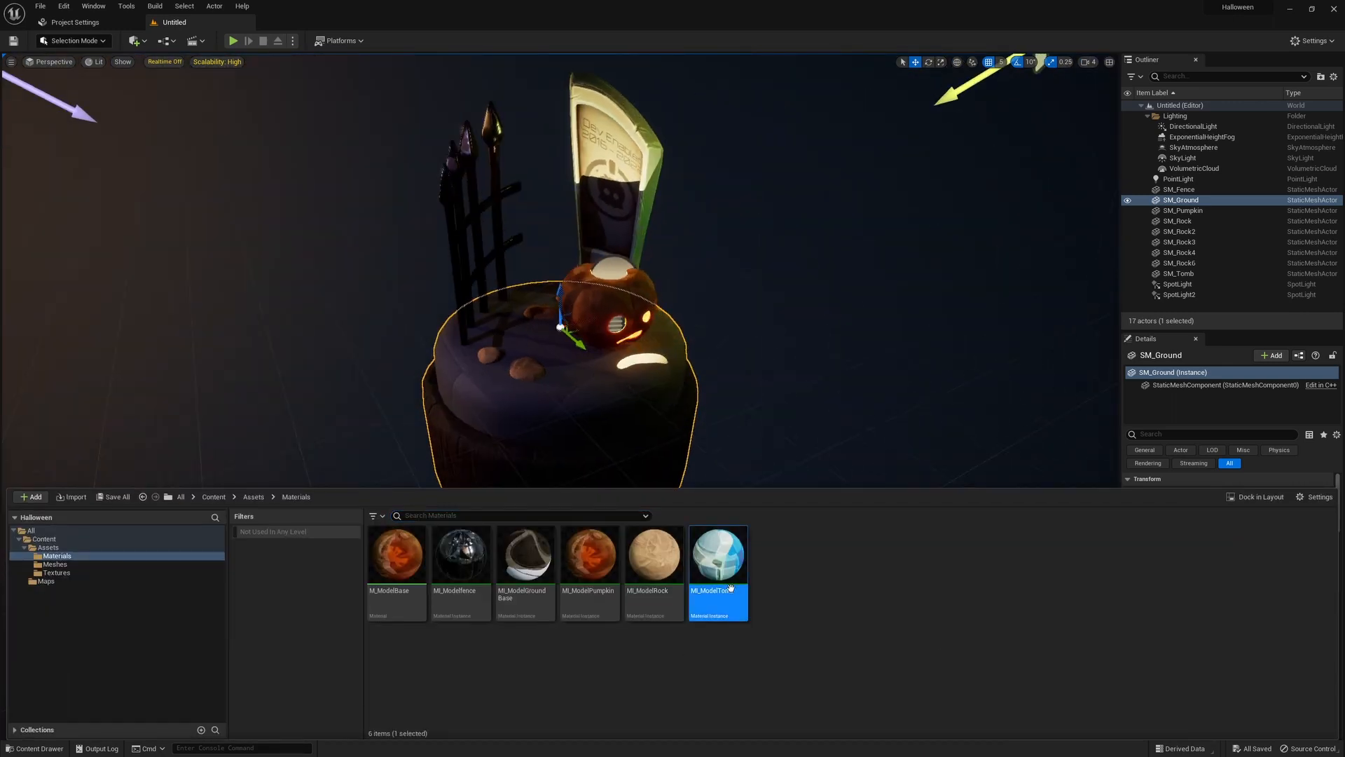
pyautogui.hotkey('ctrl', 'shift', 'n')
pyautogui.write('Models')
# Move all six existing material assets into the Models folder
pyautogui.click(462, 557)
pyautogui.keyDown('shift'); pyautogui.click(779, 567); pyautogui.keyUp('shift')
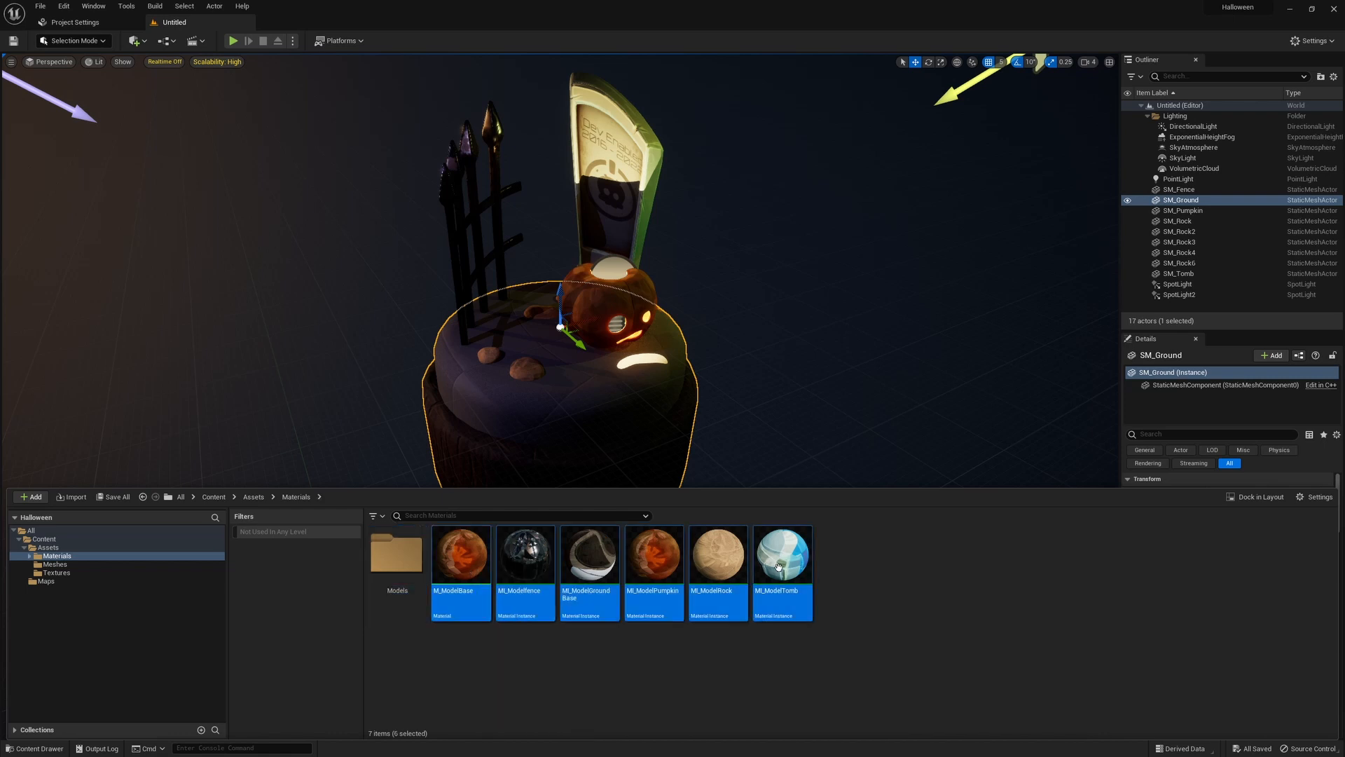
pyautogui.moveTo(436, 576); pyautogui.dragTo(436, 576)
# Create a Blend folder and a new Material asset inside it
pyautogui.rightClick(511, 580)
pyautogui.click(568, 206)
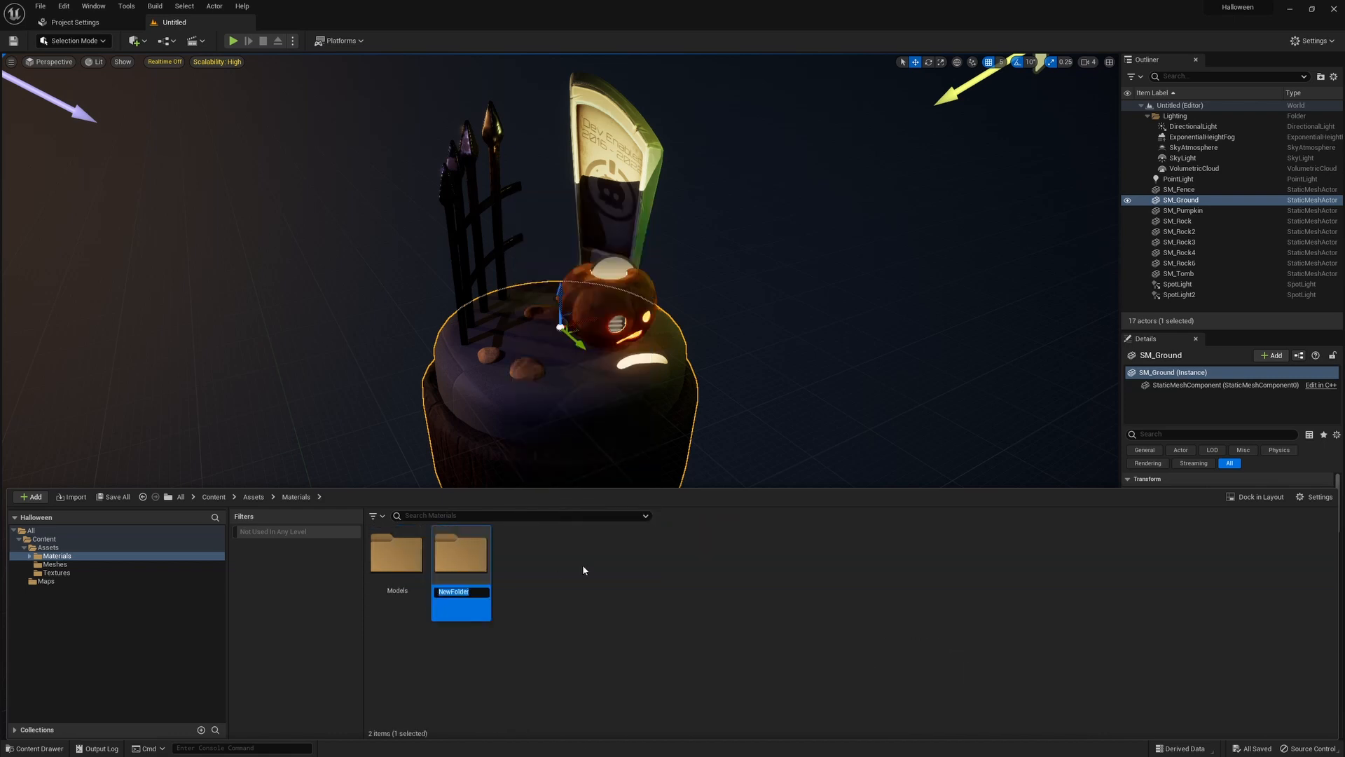
pyautogui.write('Blend')
pyautogui.press('Return')
pyautogui.doubleClick(398, 564)
pyautogui.rightClick(421, 568)
pyautogui.click(505, 318)
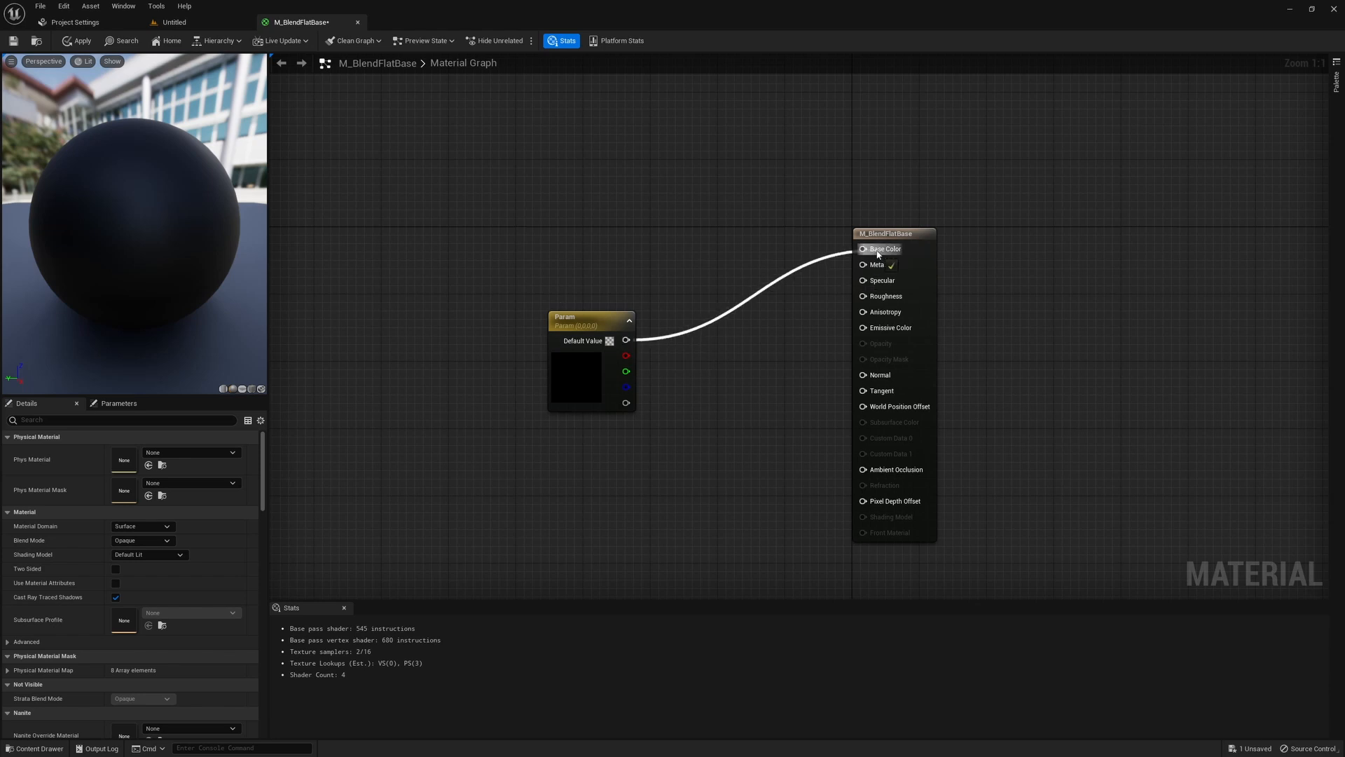
# Wire the Colour vector parameter to Base Color and tidy the node layout
pyautogui.moveTo(877, 254); pyautogui.dragTo(877, 253)
pyautogui.moveTo(589, 319); pyautogui.dragTo(563, 260)
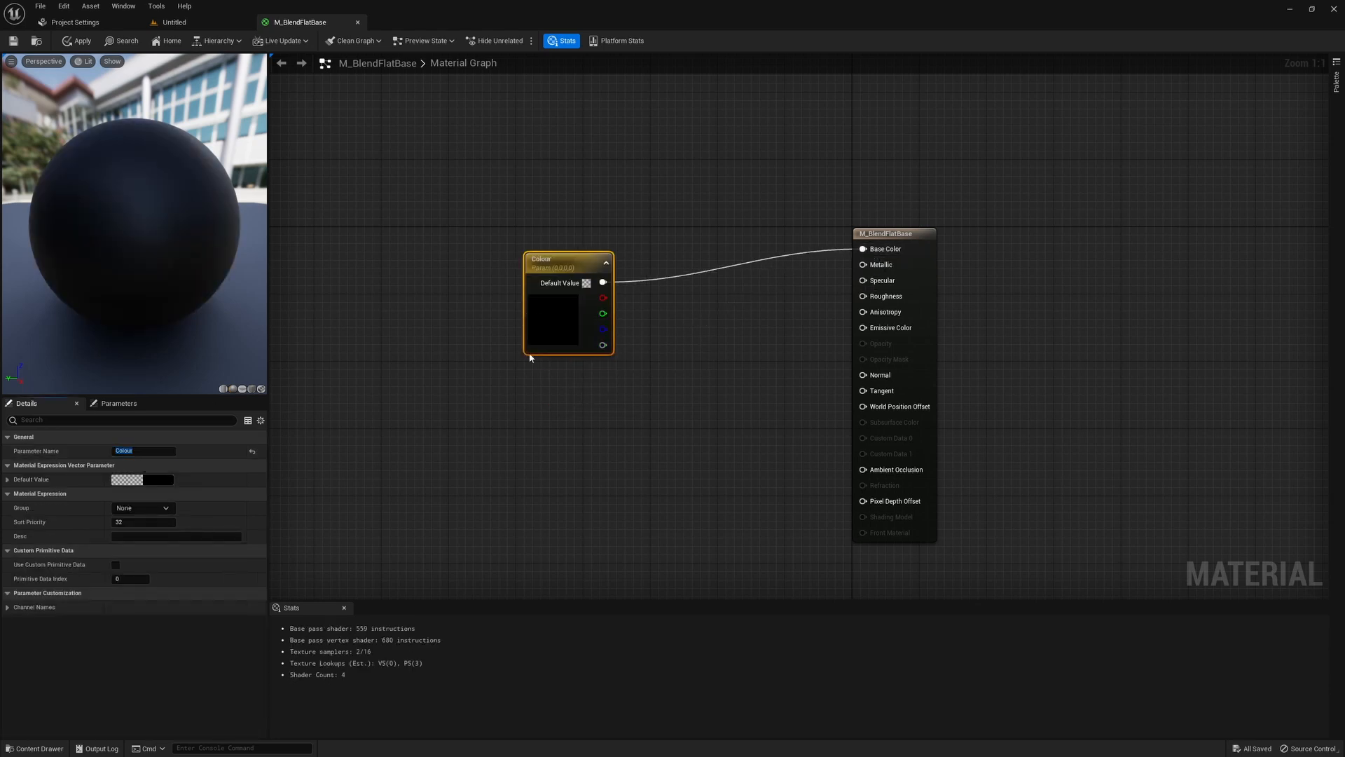
pyautogui.moveTo(529, 353); pyautogui.dragTo(479, 328)
pyautogui.moveTo(590, 397); pyautogui.dragTo(713, 390, button='right')
# Add a Met scalar parameter under Colour and place another scalar parameter node
pyautogui.click(608, 416)
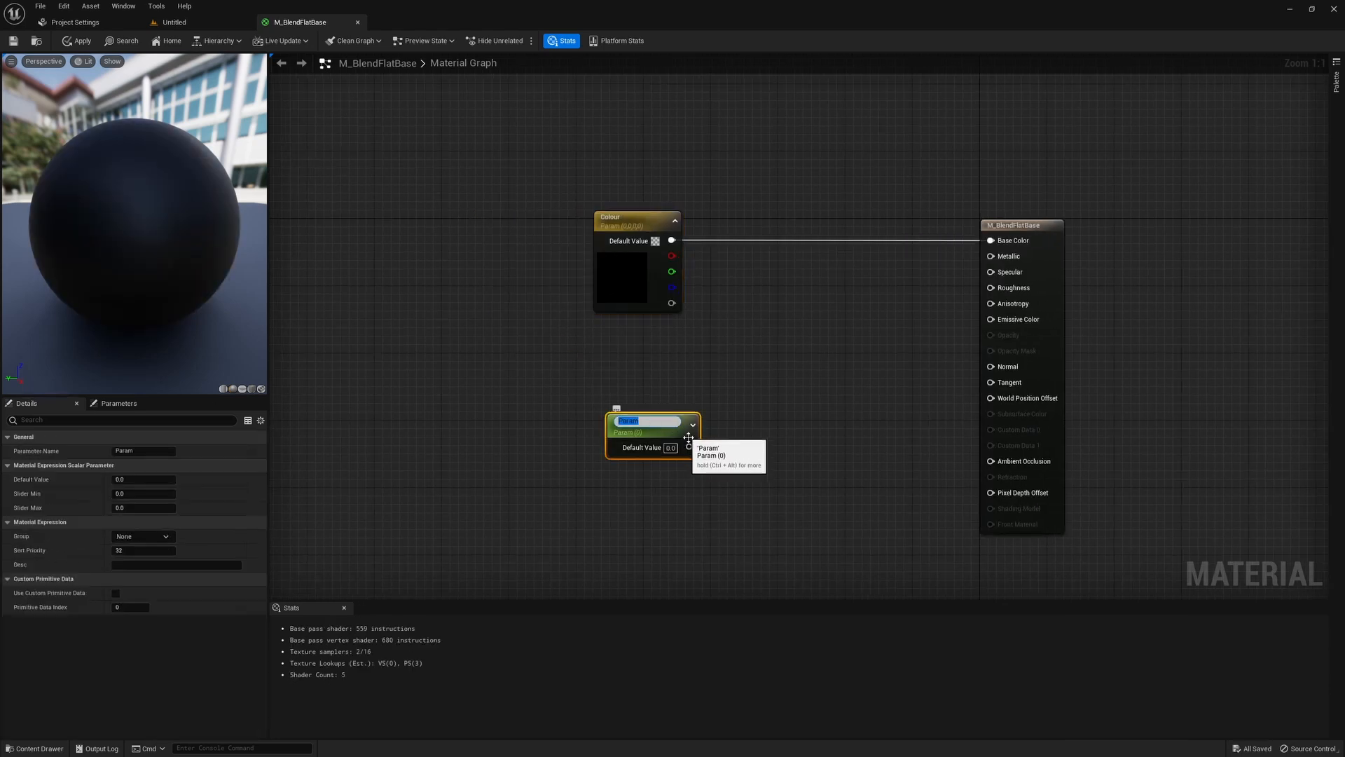
pyautogui.moveTo(606, 426); pyautogui.dragTo(603, 359)
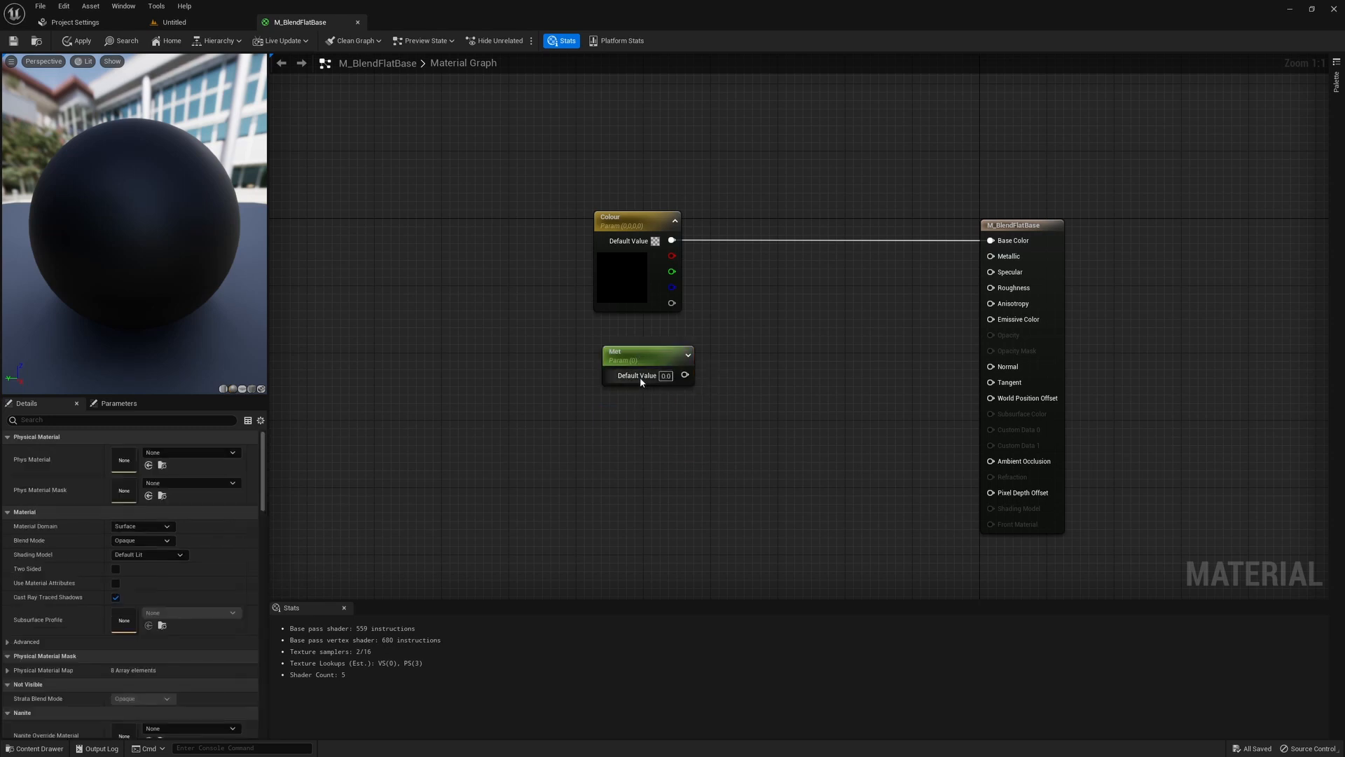
pyautogui.click(627, 442)
pyautogui.hotkey('ctrl', 'v')
pyautogui.hotkey('ctrl', 'z')
pyautogui.click(631, 454)
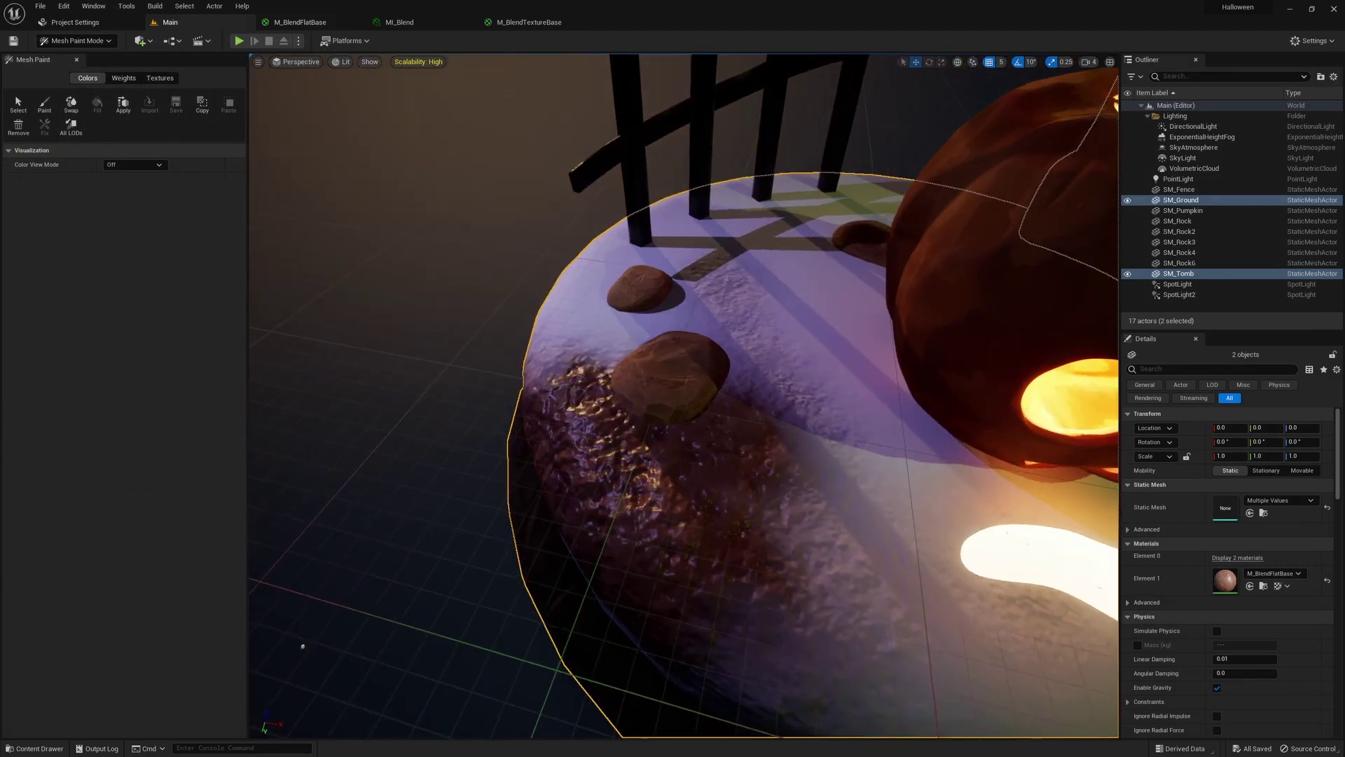
# Vertex-paint dark and pale patches across the ground top with the Mesh Paint brush
pyautogui.moveTo(751, 444)
pyautogui.mouseDown(button='right')
pyautogui.moveTo(301, 645)
pyautogui.moveTo(214, 169)
pyautogui.mouseUp(button='right')
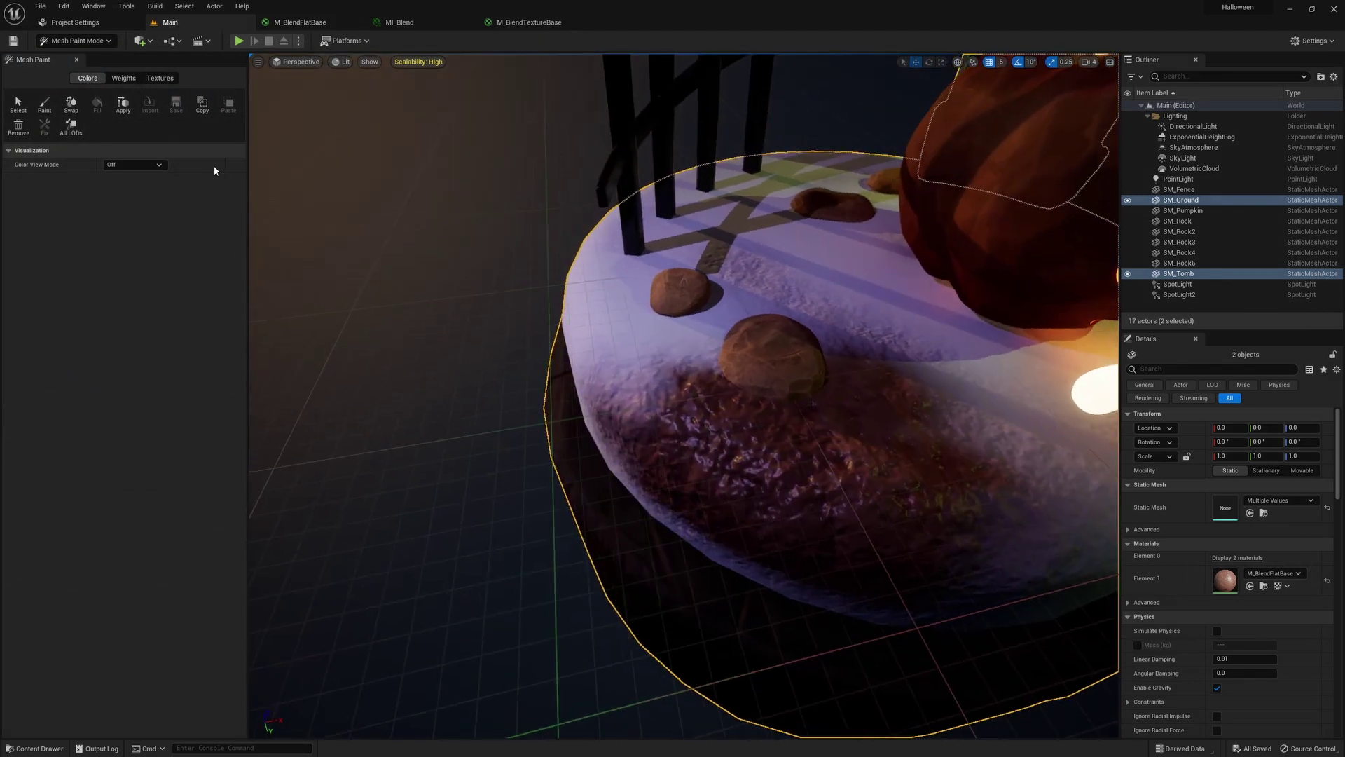
pyautogui.click(44, 106)
pyautogui.moveTo(841, 225); pyautogui.dragTo(701, 311)
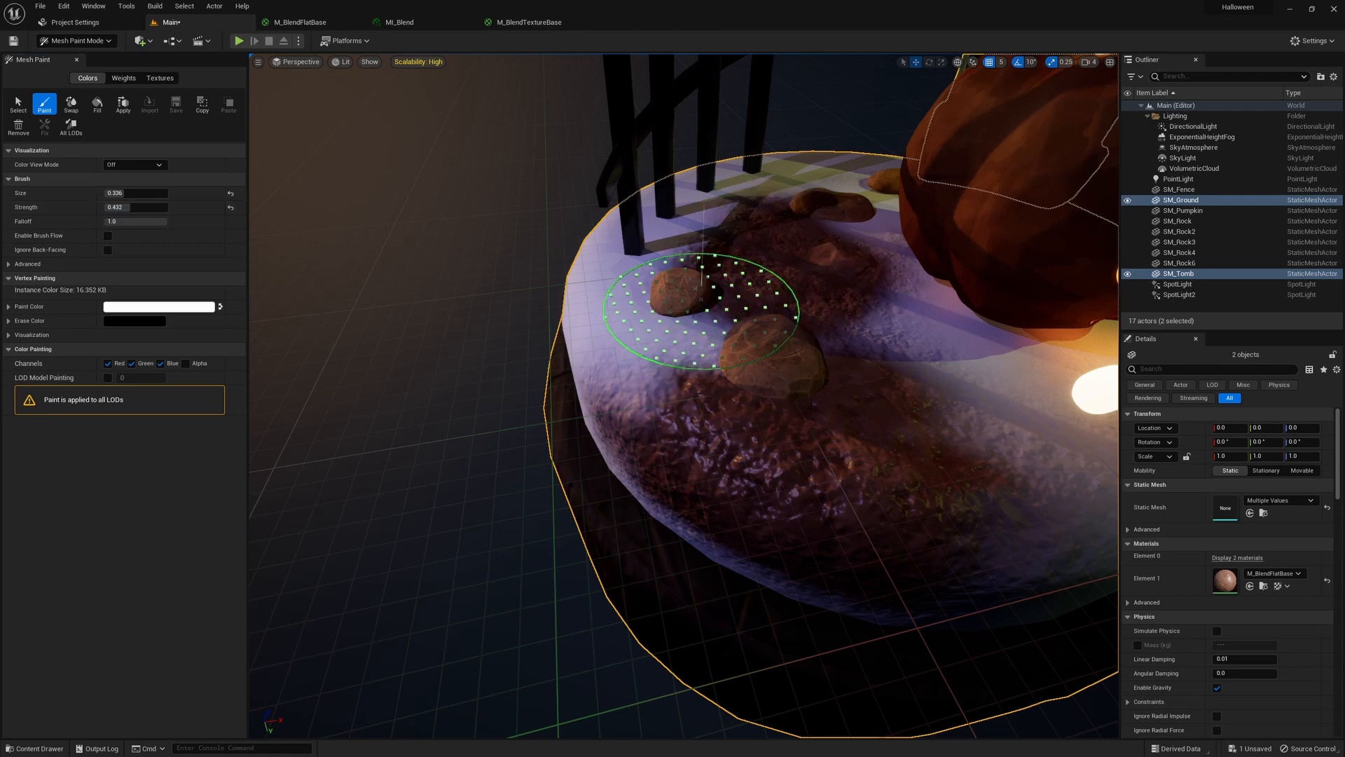
pyautogui.moveTo(809, 275)
pyautogui.mouseDown()
pyautogui.moveTo(856, 360)
pyautogui.moveTo(676, 285)
pyautogui.moveTo(946, 480)
pyautogui.moveTo(936, 382)
pyautogui.mouseUp()
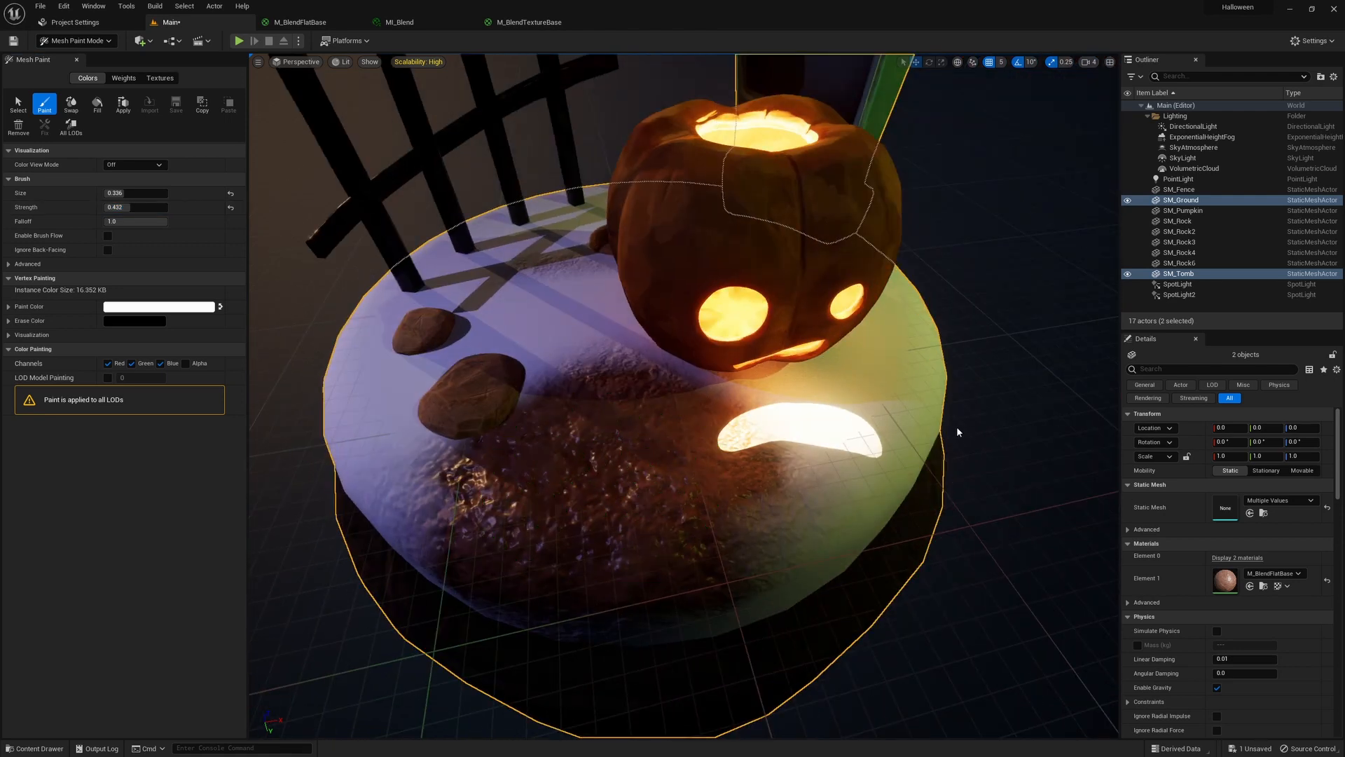
pyautogui.keyDown('shift'); pyautogui.moveTo(526, 436); pyautogui.dragTo(600, 355); pyautogui.keyUp('shift')
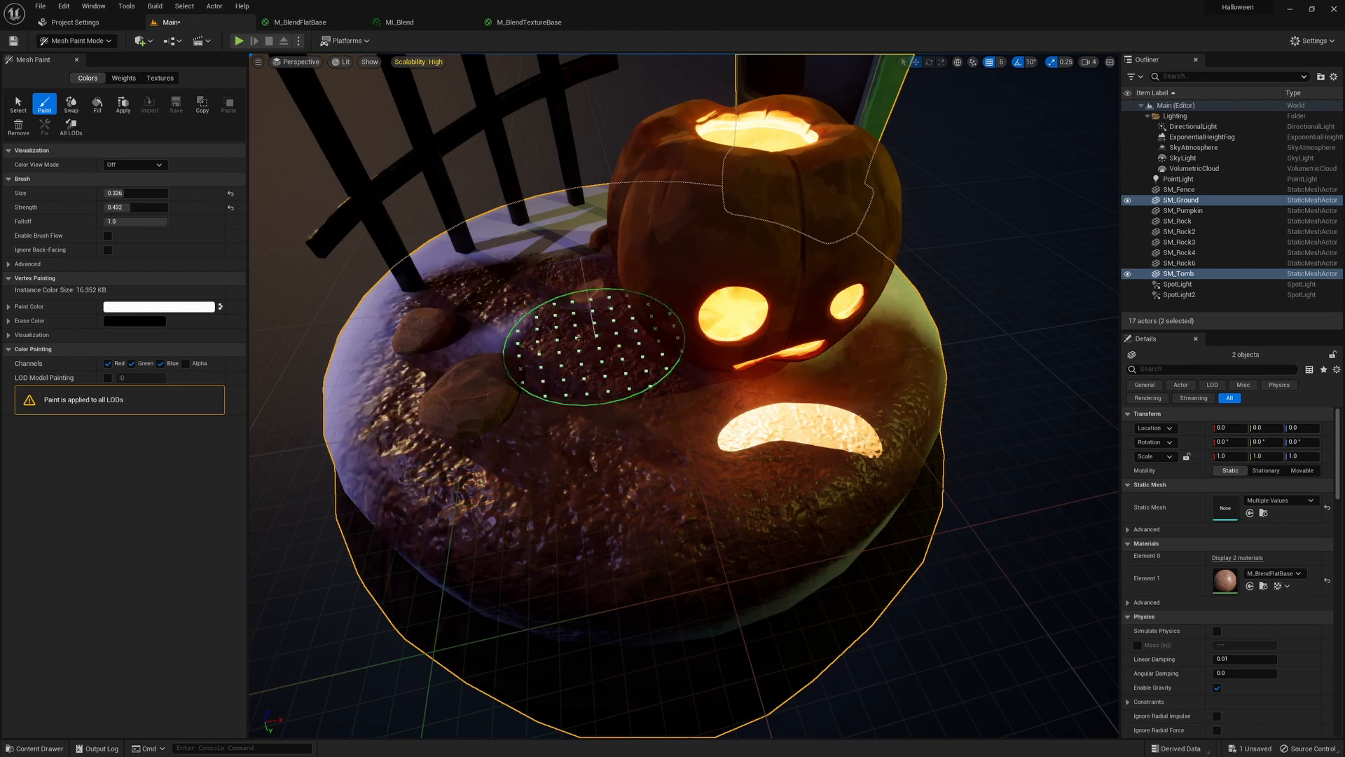
pyautogui.moveTo(616, 451)
pyautogui.keyDown('alt'); pyautogui.mouseDown()
pyautogui.moveTo(573, 538)
pyautogui.moveTo(436, 557)
pyautogui.moveTo(841, 536)
pyautogui.mouseUp(); pyautogui.keyUp('alt')
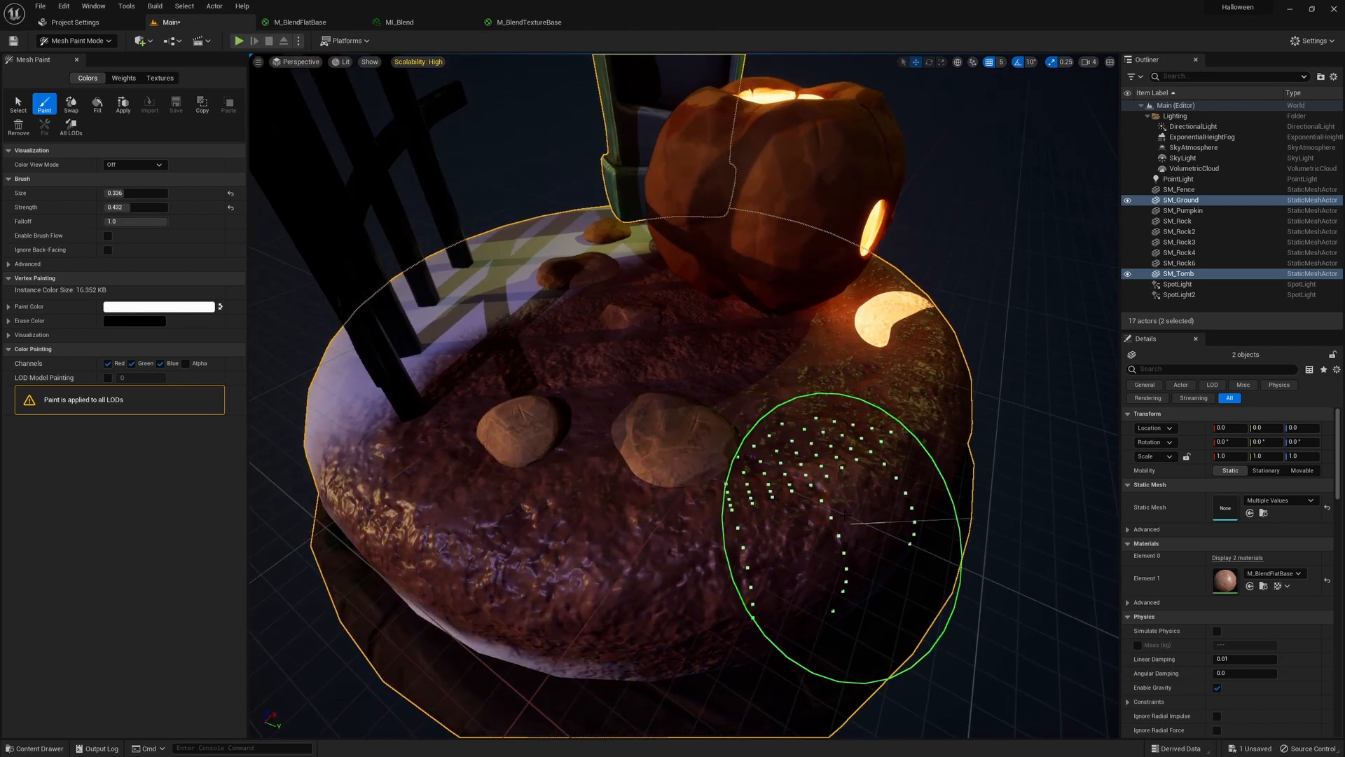
pyautogui.moveTo(568, 415)
pyautogui.mouseDown()
pyautogui.moveTo(676, 571)
pyautogui.moveTo(645, 465)
pyautogui.moveTo(662, 539)
pyautogui.moveTo(586, 511)
pyautogui.moveTo(701, 495)
pyautogui.moveTo(582, 509)
pyautogui.mouseUp()
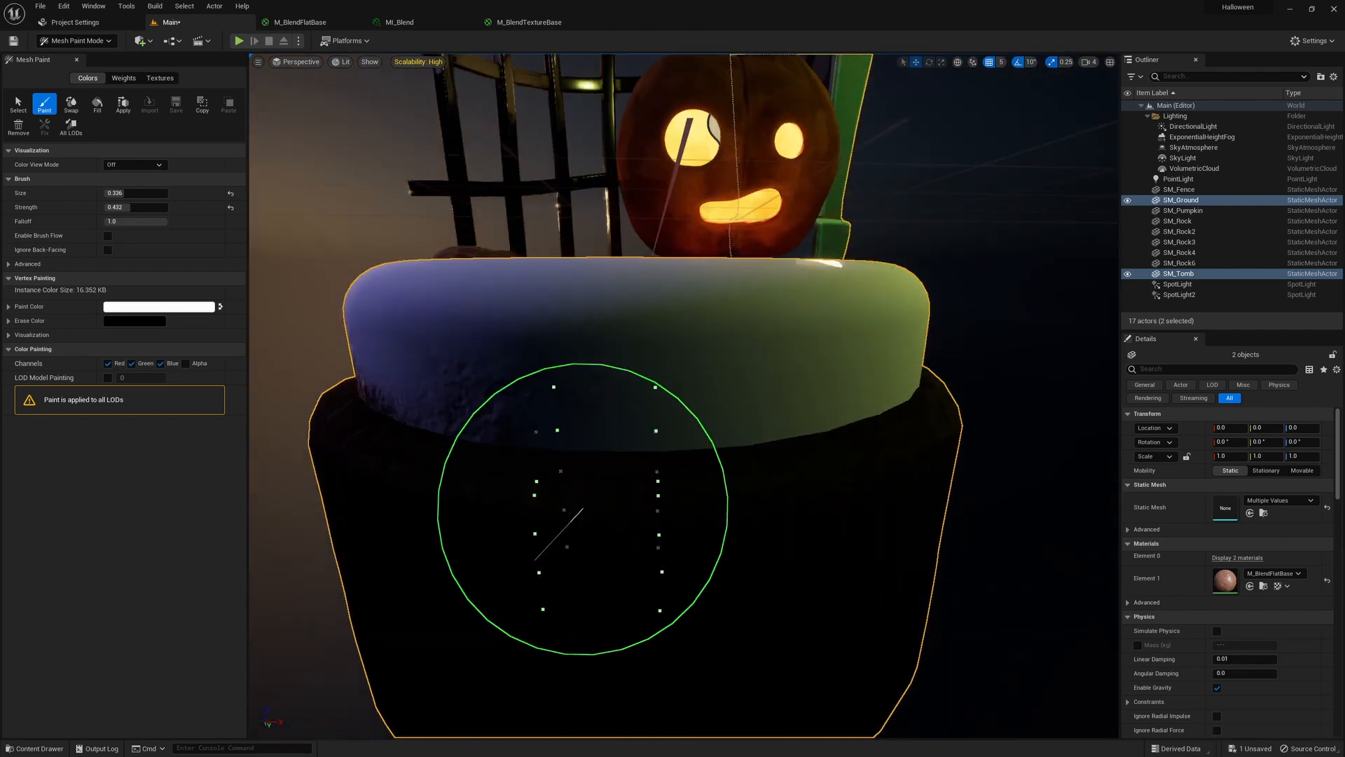
pyautogui.keyDown('alt'); pyautogui.moveTo(363, 378); pyautogui.dragTo(960, 347); pyautogui.keyUp('alt')
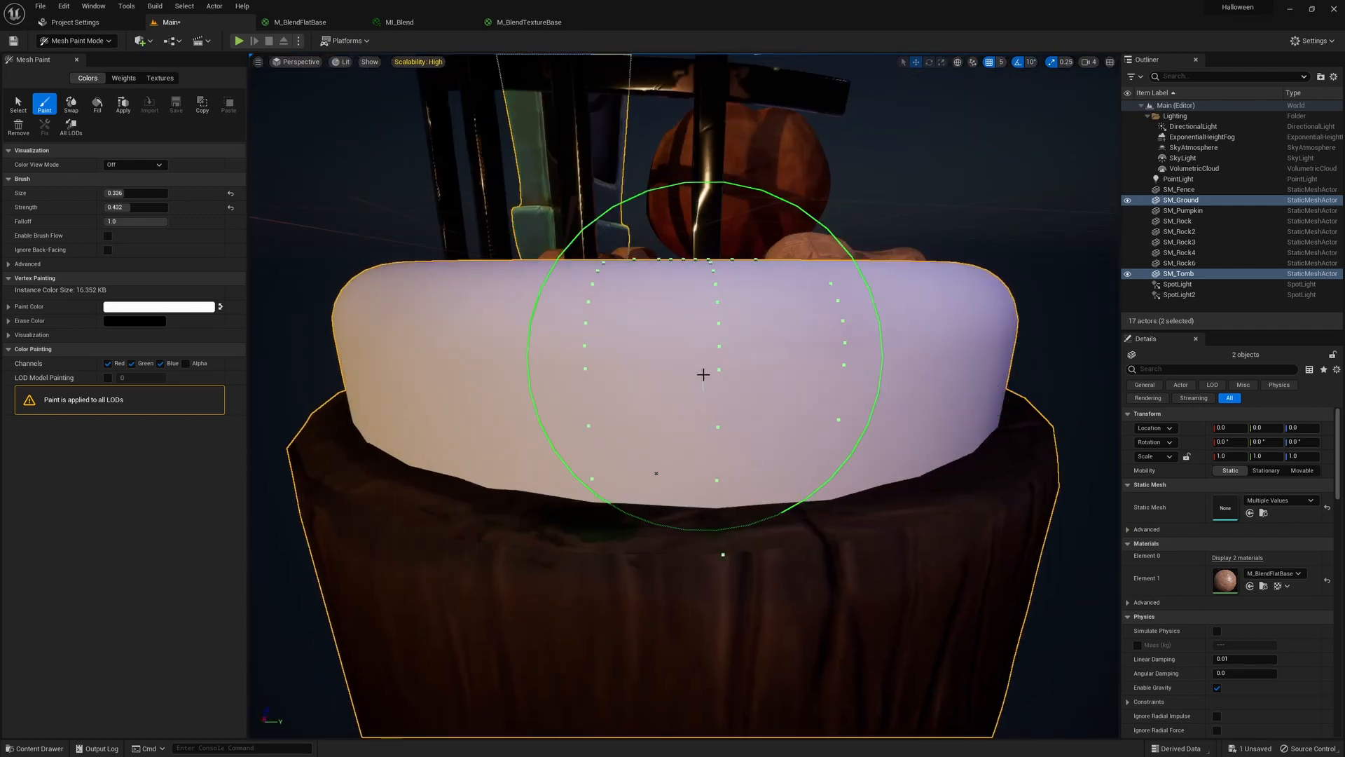
pyautogui.keyDown('alt'); pyautogui.moveTo(704, 372); pyautogui.dragTo(363, 557); pyautogui.keyUp('alt')
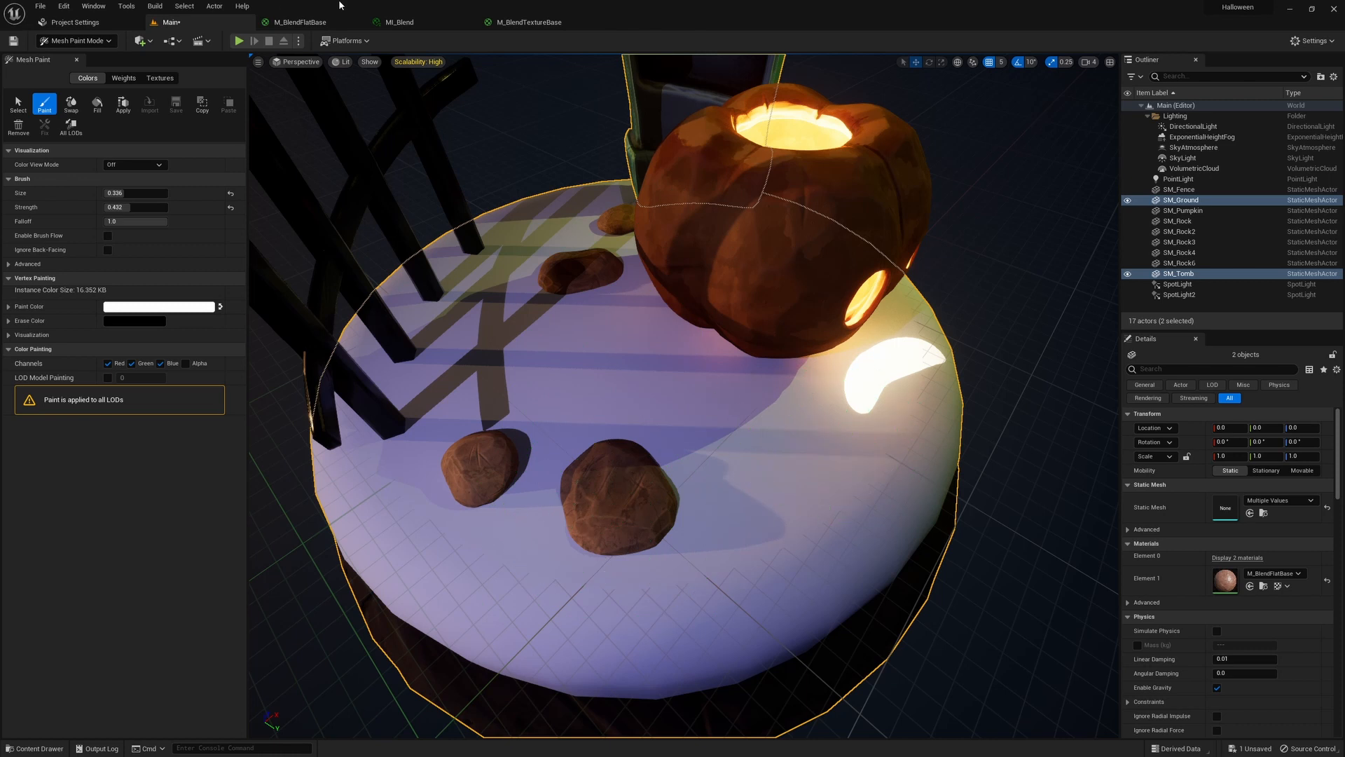
# Multiply the base texture by a pasted ColourTint parameter and feed it into BaseColor
pyautogui.click(305, 21)
pyautogui.scroll(2, 735, 264)
pyautogui.scroll(2, 784, 299)
pyautogui.scroll(3, 556, 329)
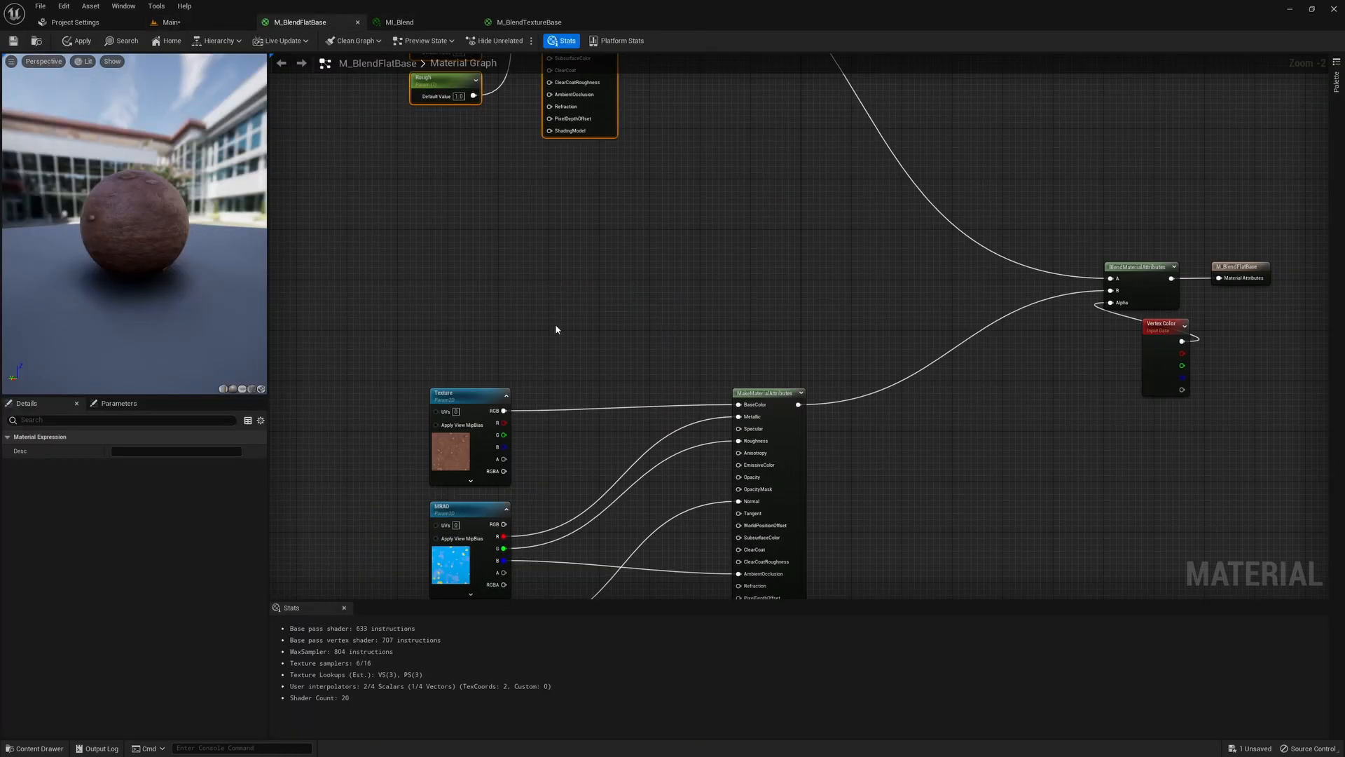
pyautogui.moveTo(463, 394)
pyautogui.mouseDown()
pyautogui.moveTo(381, 279)
pyautogui.moveTo(502, 303)
pyautogui.mouseUp()
pyautogui.write('multiply')
pyautogui.press('Return')
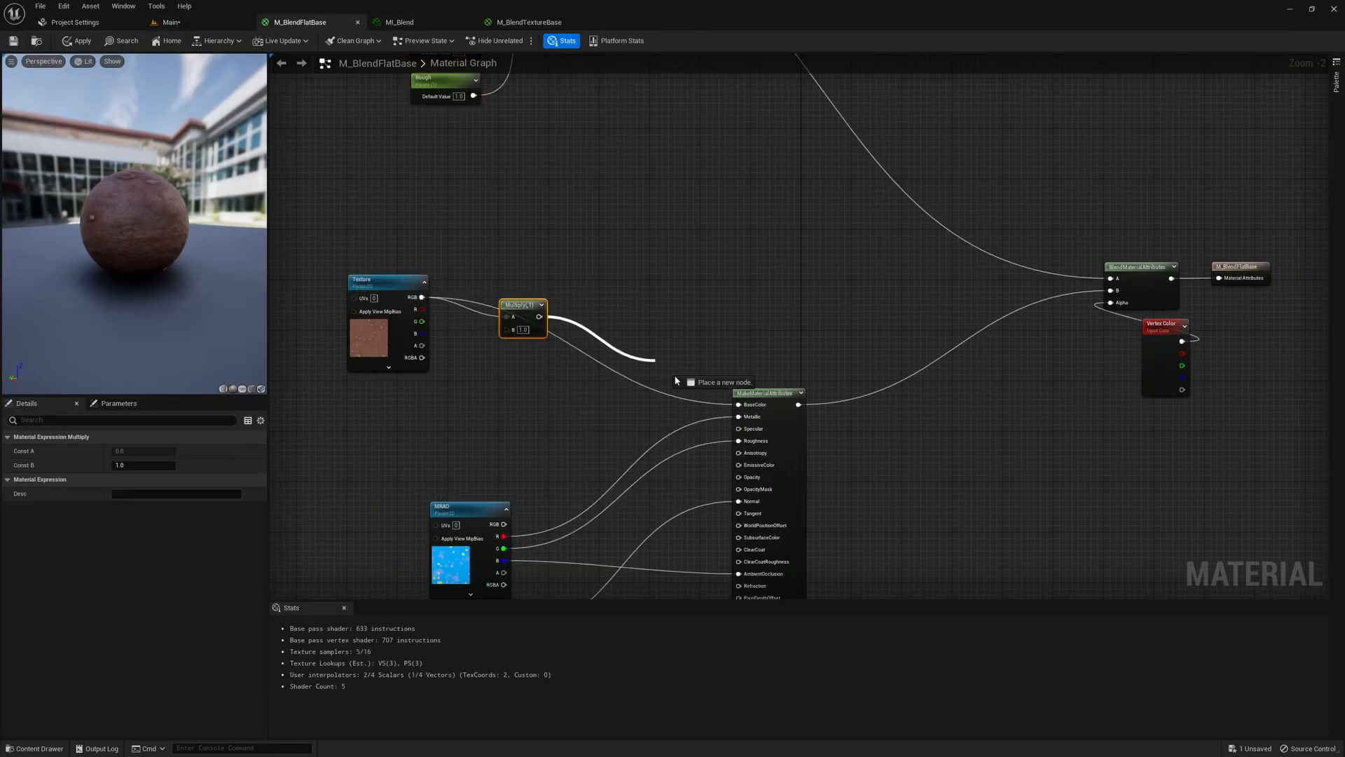
pyautogui.moveTo(675, 381); pyautogui.dragTo(739, 403)
pyautogui.scroll(-2, 667, 292)
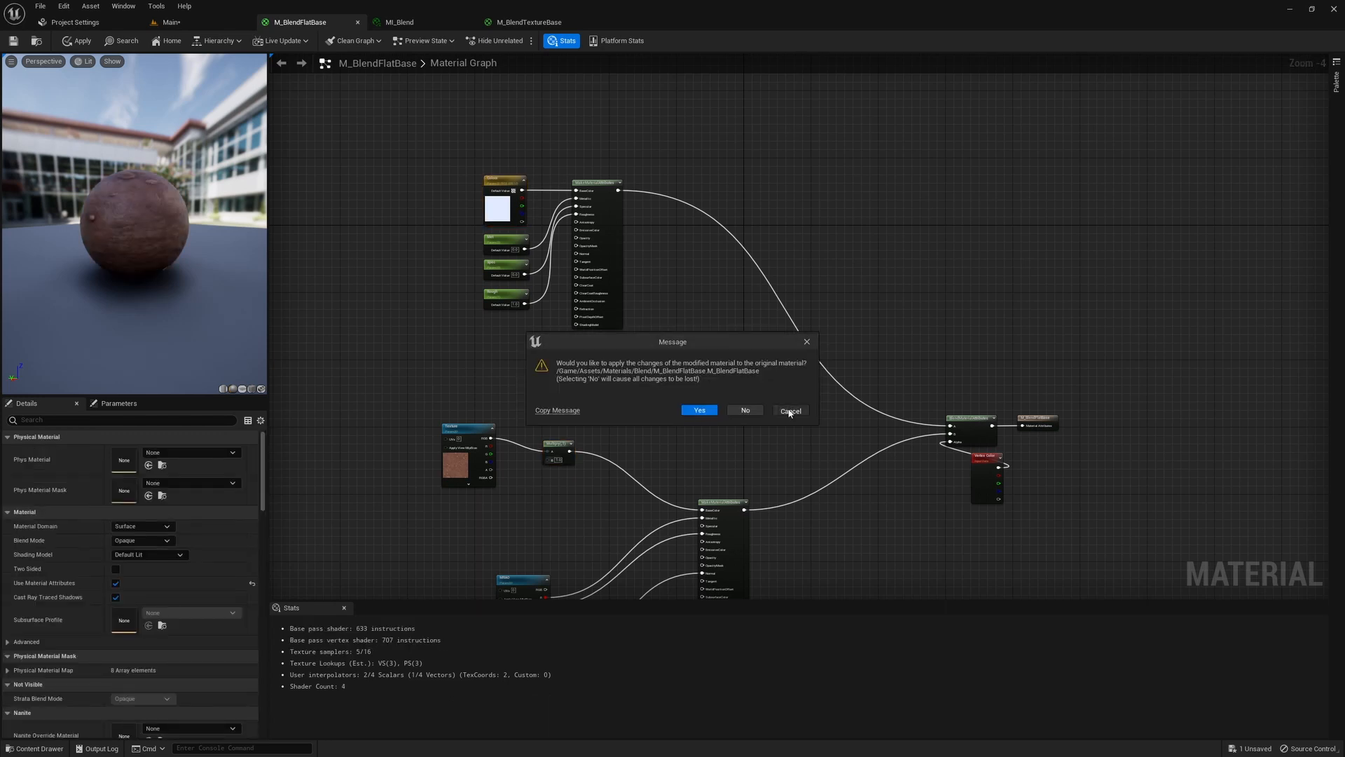
pyautogui.click(497, 208)
pyautogui.hotkey('ctrl', 'c')
pyautogui.hotkey('ctrl', 'v')
pyautogui.scroll(2, 476, 452)
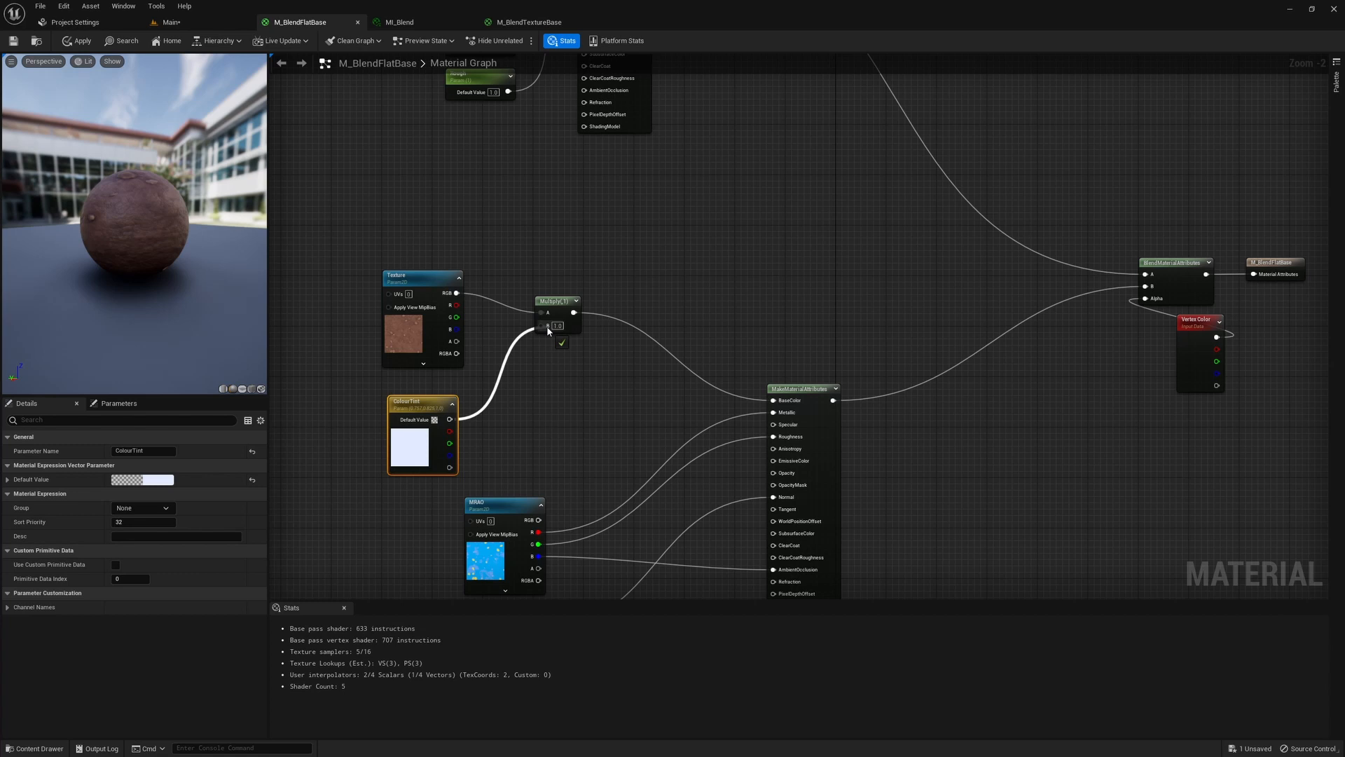
pyautogui.moveTo(547, 329); pyautogui.dragTo(543, 326)
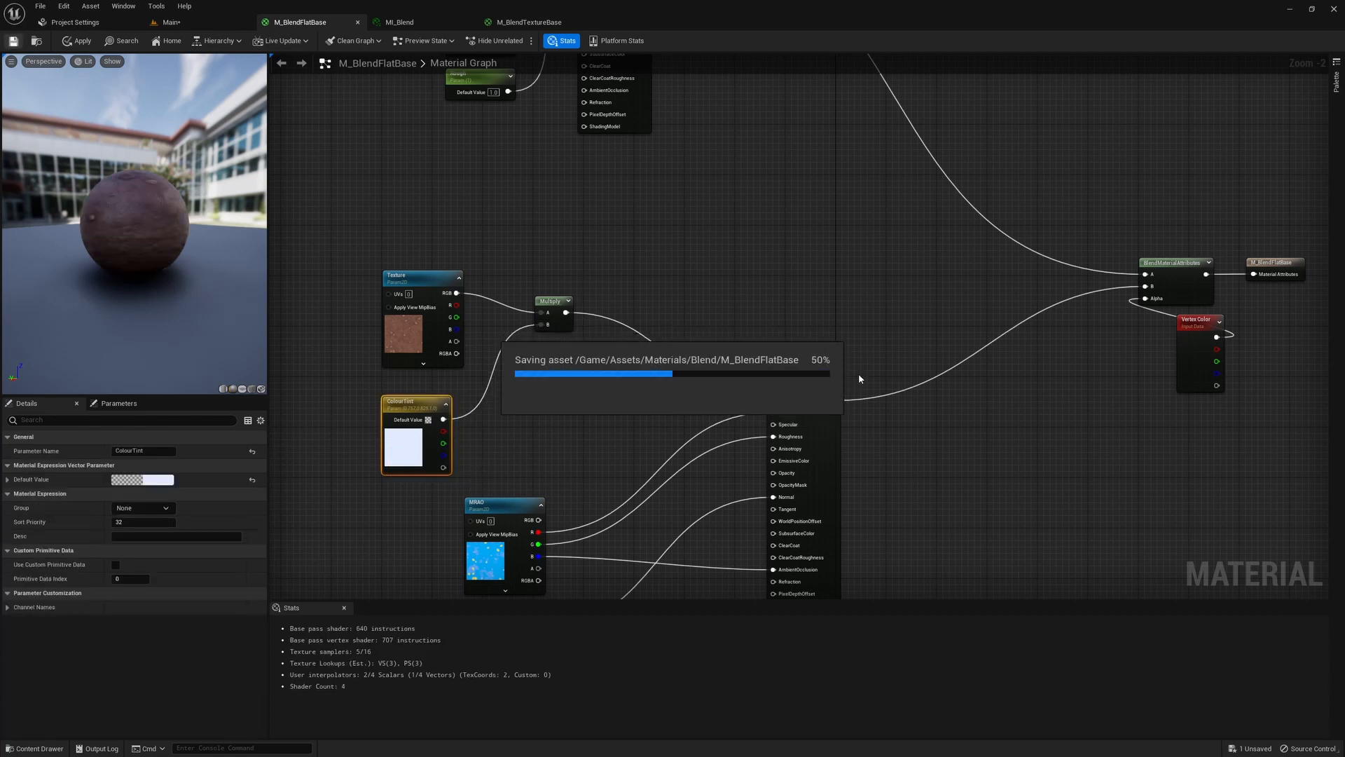
pyautogui.moveTo(841, 381); pyautogui.dragTo(887, 301)
pyautogui.scroll(1, 908, 147)
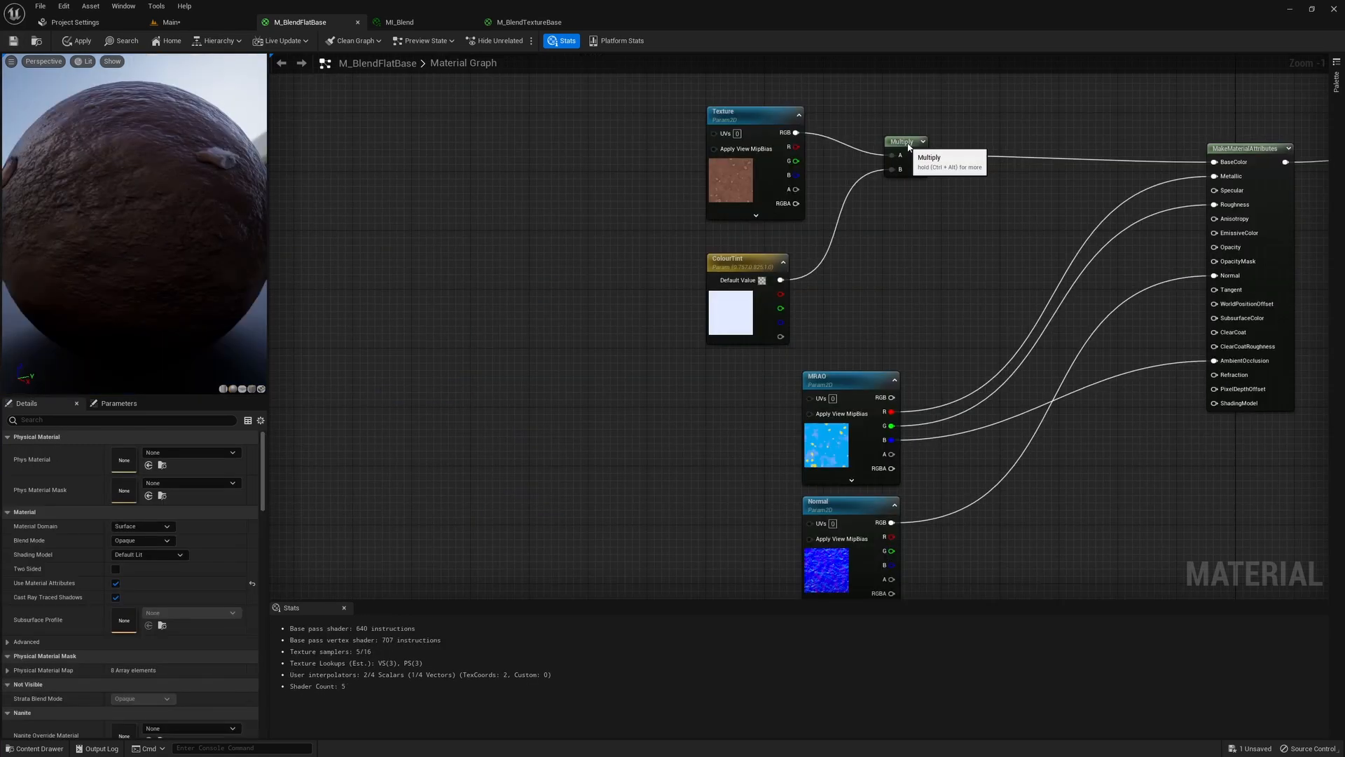
pyautogui.moveTo(909, 148); pyautogui.dragTo(936, 127)
# Feed a Constant2Vector multiplied by 1.0 into the Texture and MRAO UV inputs
pyautogui.moveTo(472, 187); pyautogui.dragTo(572, 218, button='right')
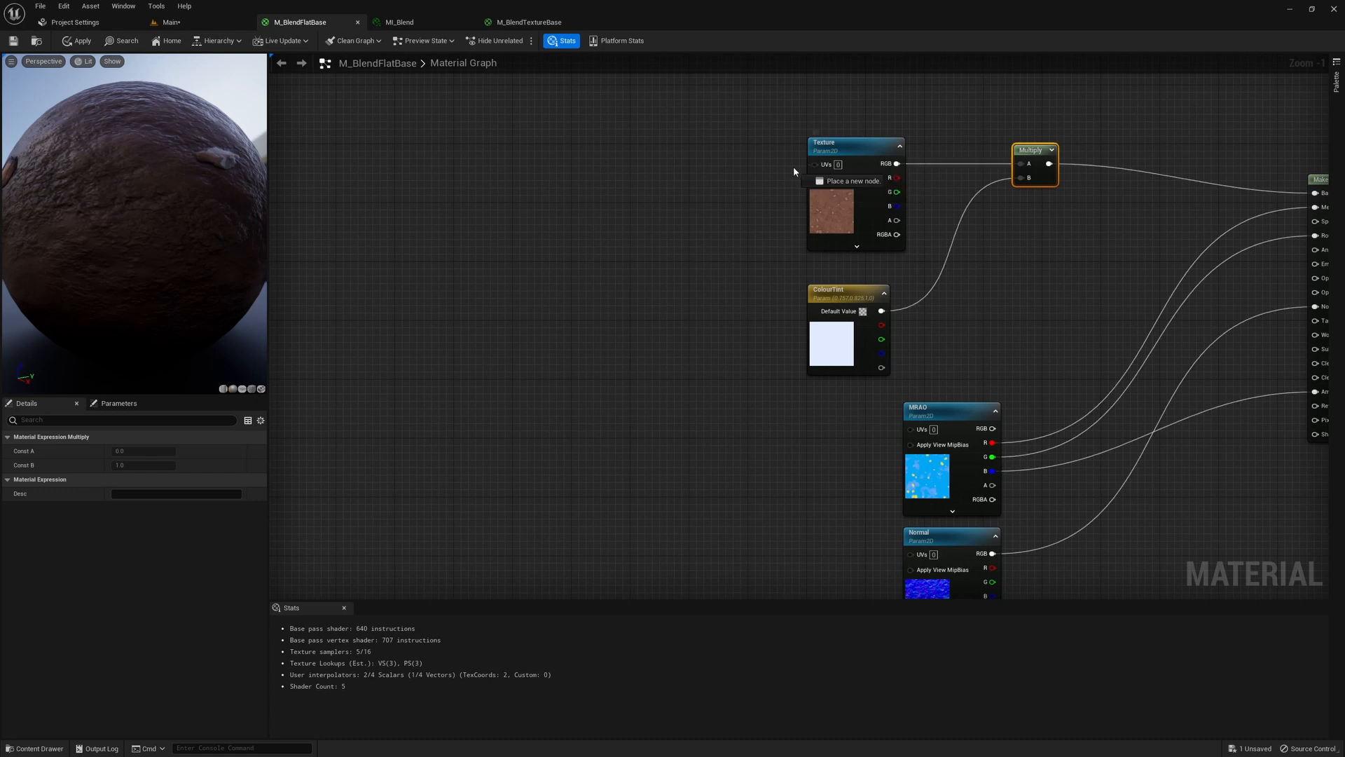
pyautogui.click(482, 214)
pyautogui.click(481, 214)
pyautogui.moveTo(495, 211)
pyautogui.mouseDown()
pyautogui.moveTo(533, 188)
pyautogui.moveTo(616, 207)
pyautogui.mouseUp()
pyautogui.write('multiply')
pyautogui.press('Return')
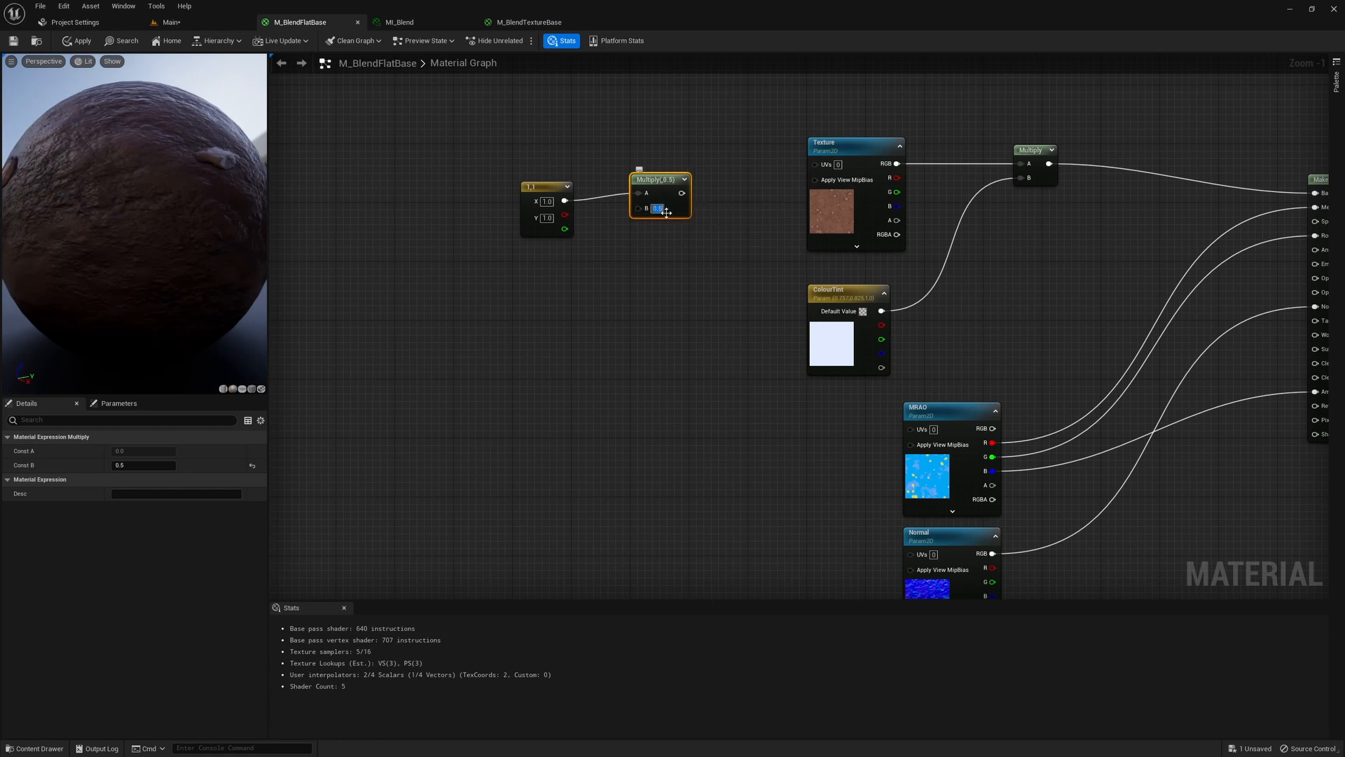
pyautogui.moveTo(695, 193); pyautogui.dragTo(815, 164)
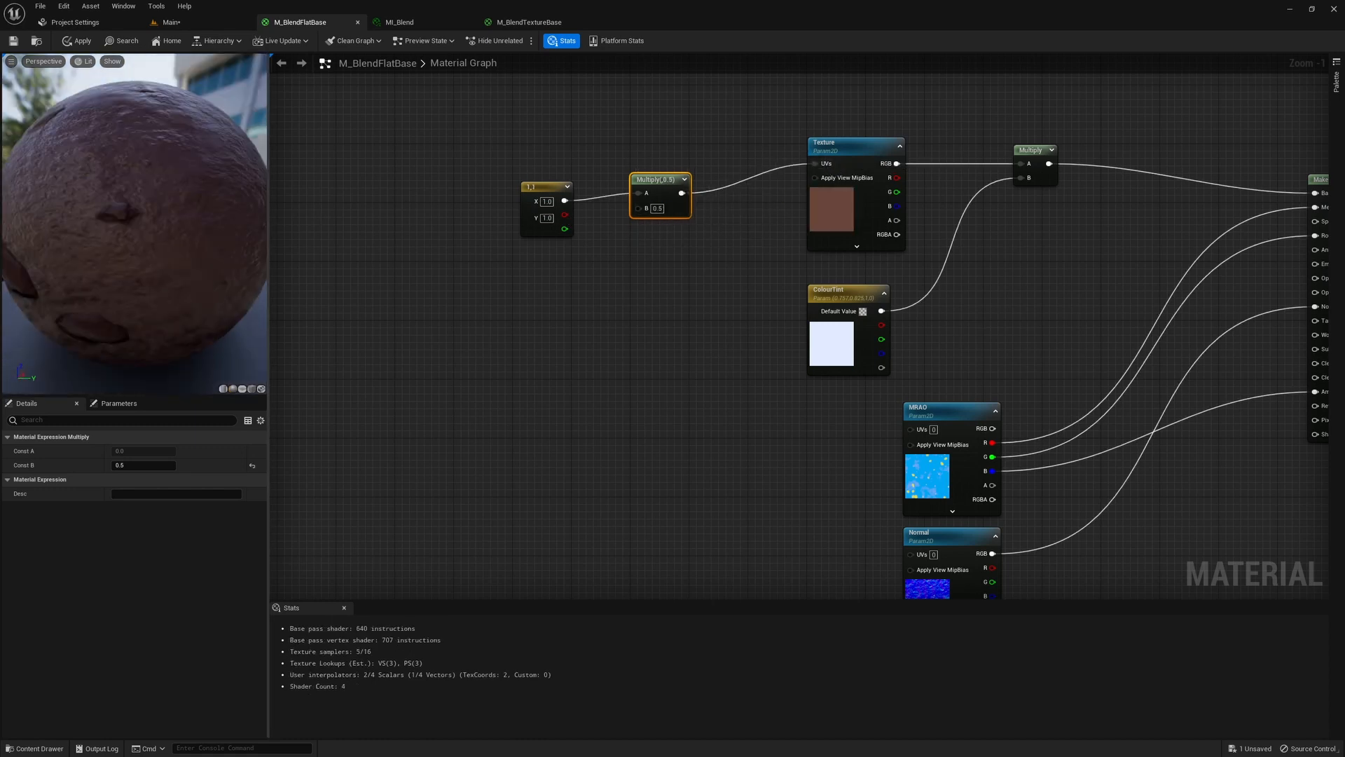
pyautogui.scroll(-5, 234, 210)
pyautogui.scroll(5, 169, 190)
pyautogui.write('1')
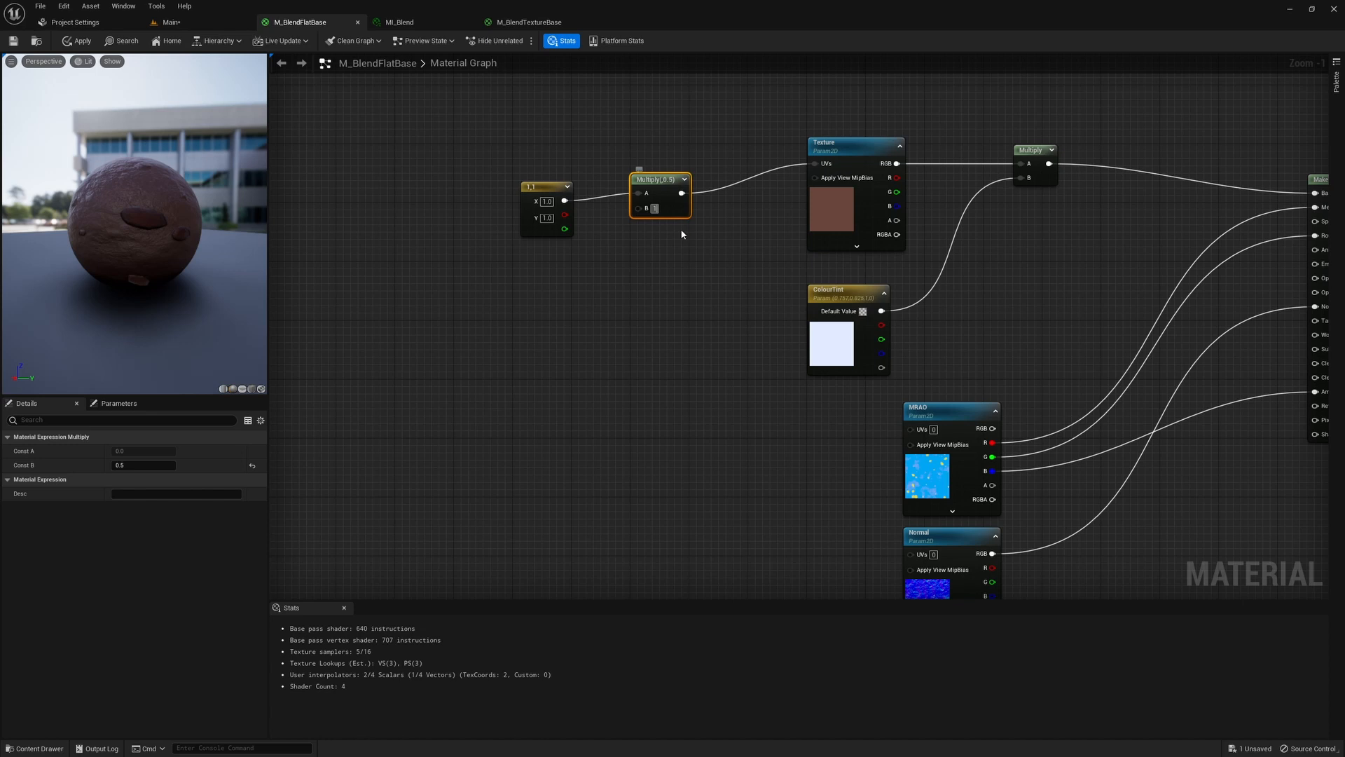
pyautogui.press('Return')
pyautogui.moveTo(880, 396); pyautogui.dragTo(910, 429)
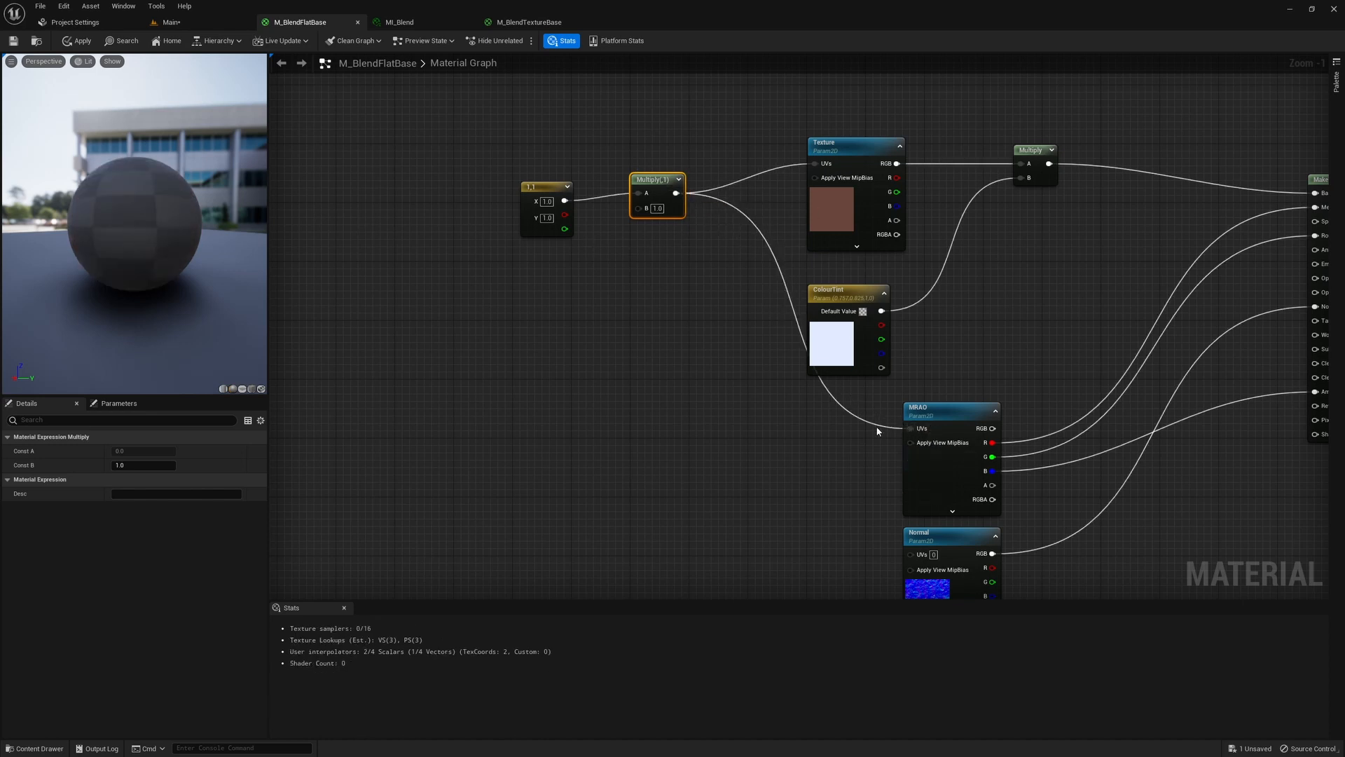
pyautogui.moveTo(880, 429); pyautogui.dragTo(769, 338, button='right')
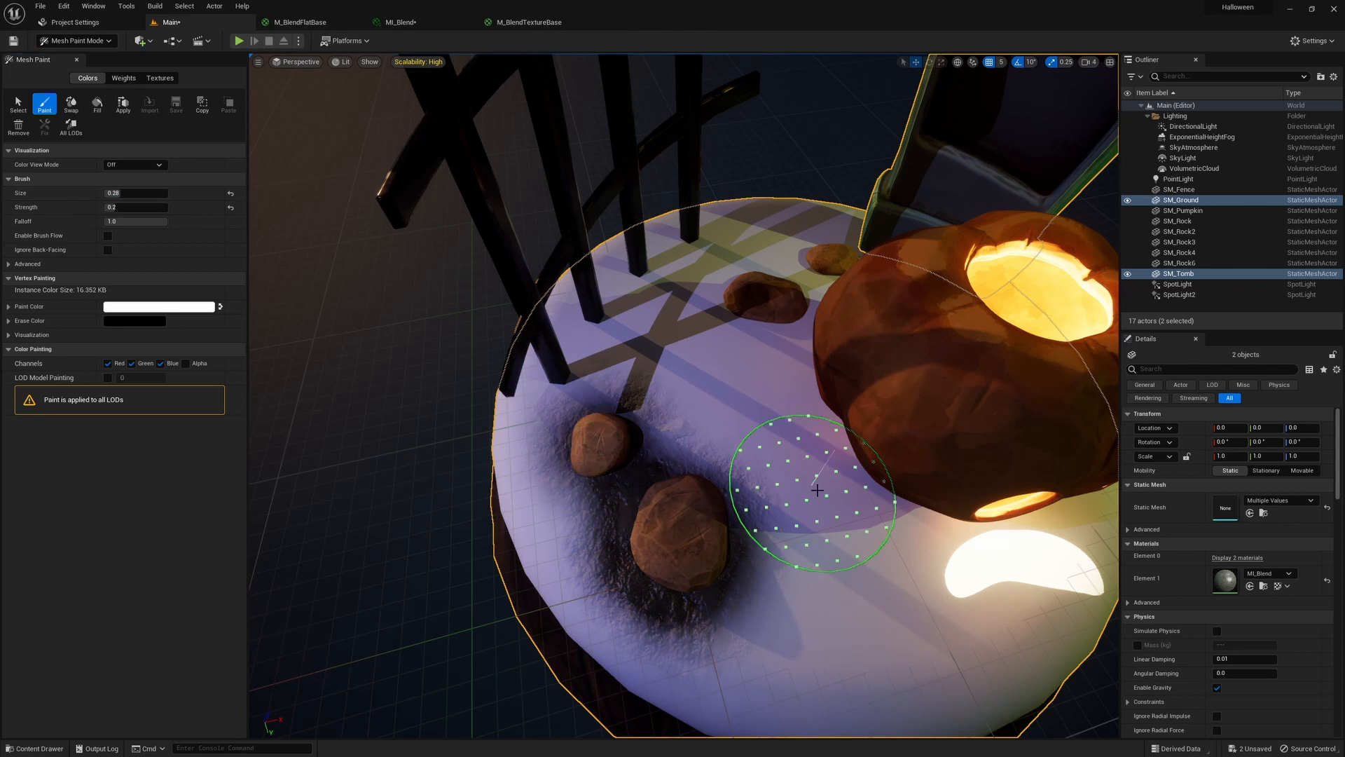
# Paint dark dirt across the back of the ground top and around the rocks and pumpkin
pyautogui.keyDown('alt'); pyautogui.moveTo(817, 489); pyautogui.dragTo(700, 482); pyautogui.keyUp('alt')
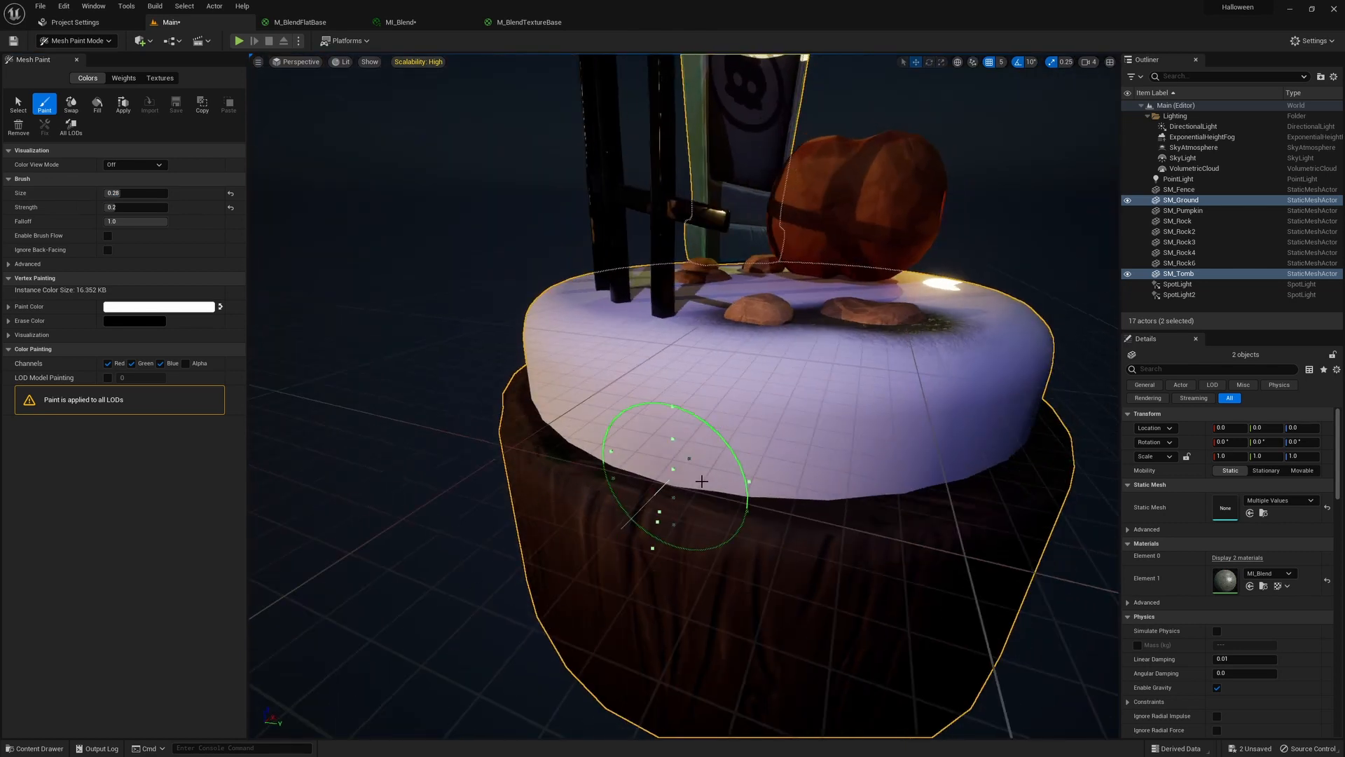
pyautogui.keyDown('alt'); pyautogui.moveTo(806, 435); pyautogui.dragTo(551, 408); pyautogui.keyUp('alt')
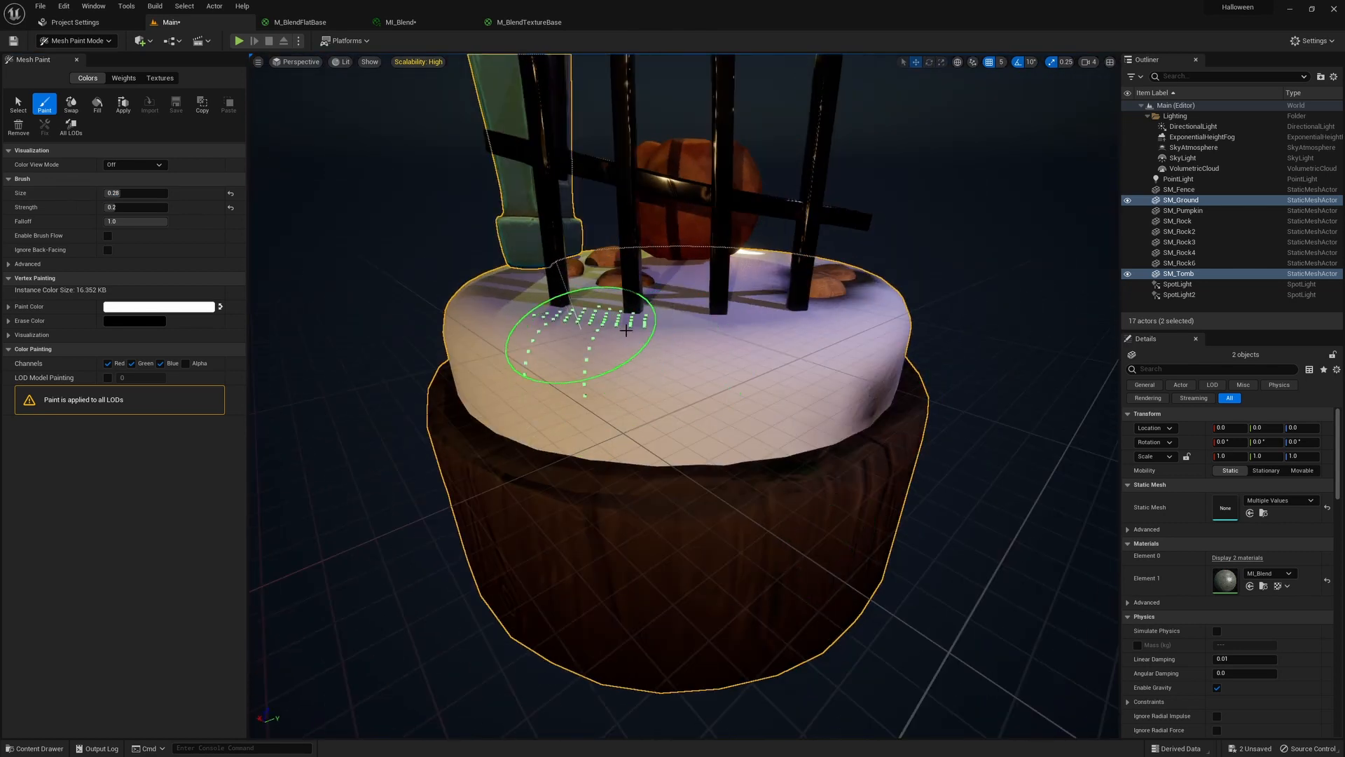
pyautogui.keyDown('alt'); pyautogui.moveTo(627, 330); pyautogui.dragTo(605, 347); pyautogui.keyUp('alt')
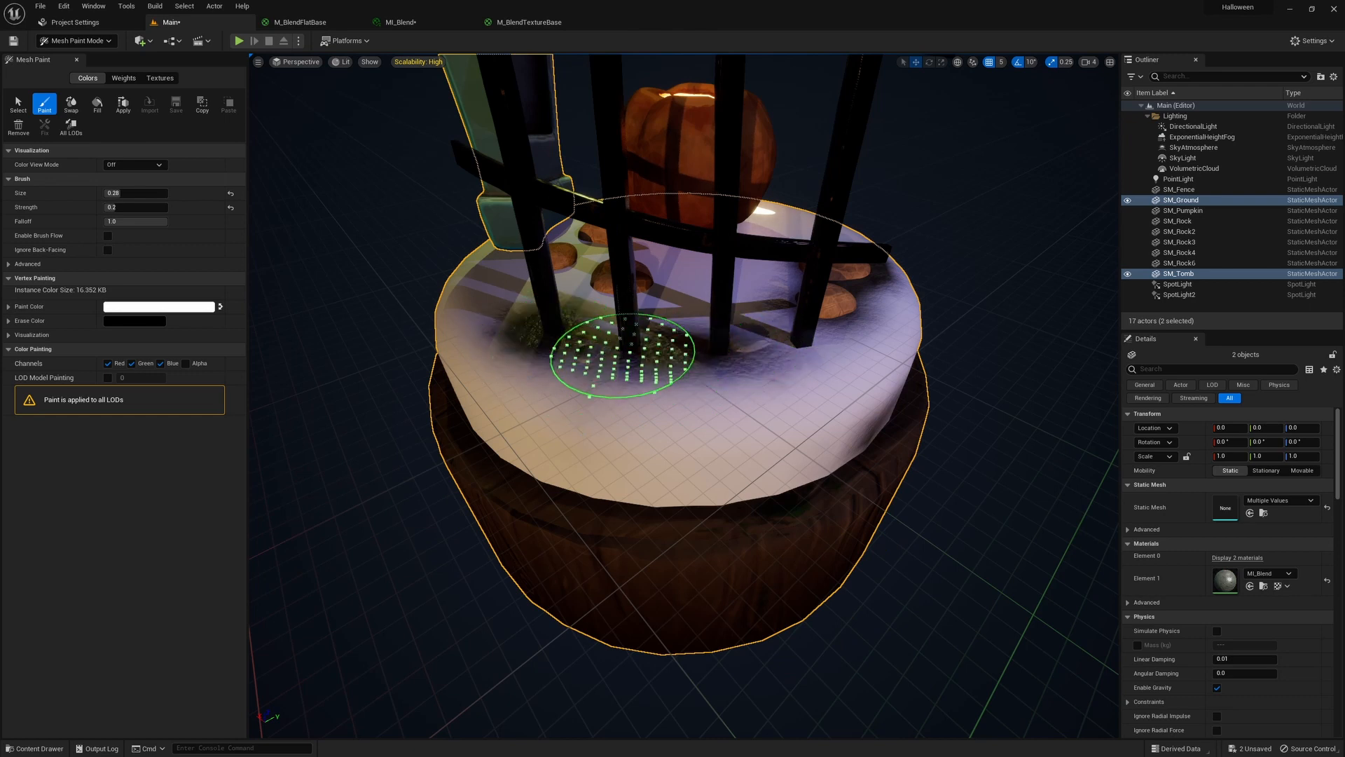
pyautogui.moveTo(697, 412)
pyautogui.keyDown('alt'); pyautogui.mouseDown()
pyautogui.moveTo(840, 391)
pyautogui.moveTo(570, 345)
pyautogui.moveTo(550, 398)
pyautogui.mouseUp(); pyautogui.keyUp('alt')
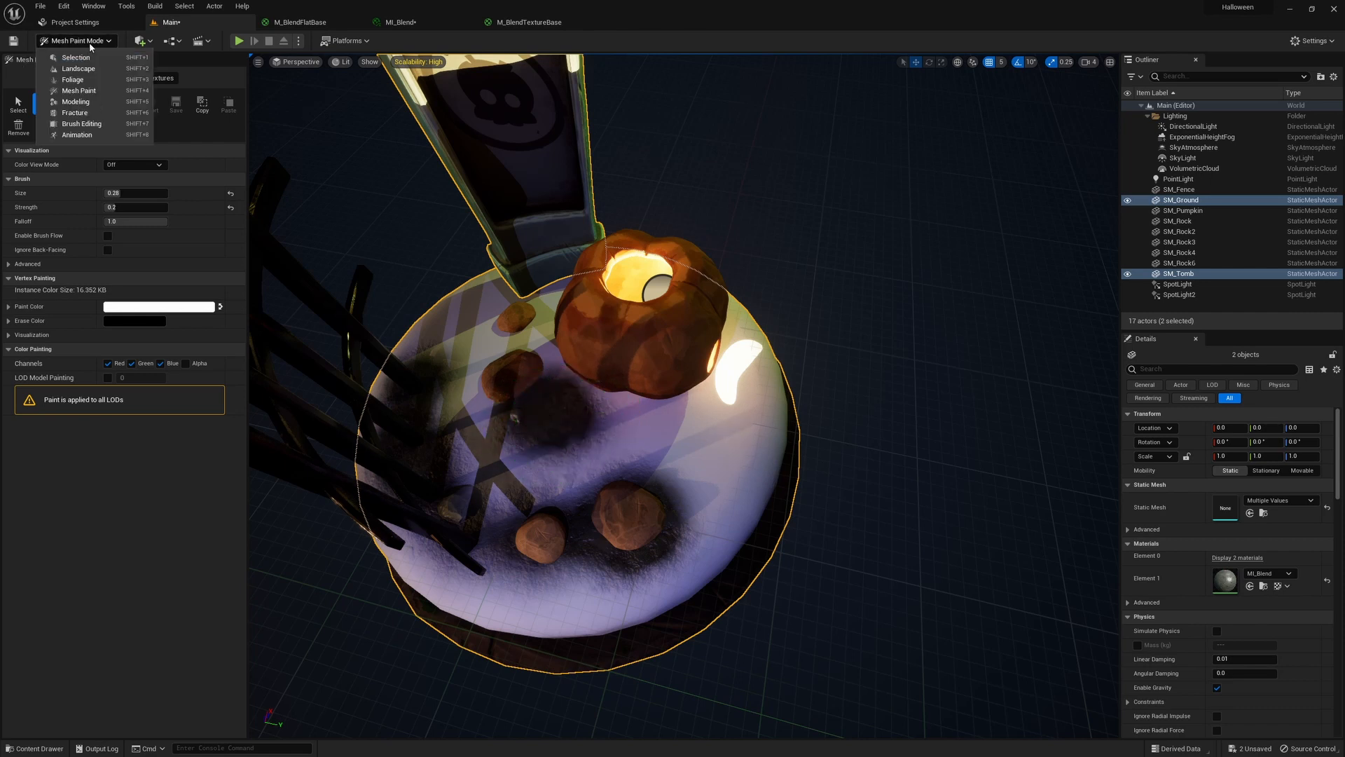
# Switch to Selection Mode and back to Mesh Paint's painting brush
pyautogui.click(76, 57)
pyautogui.click(351, 361)
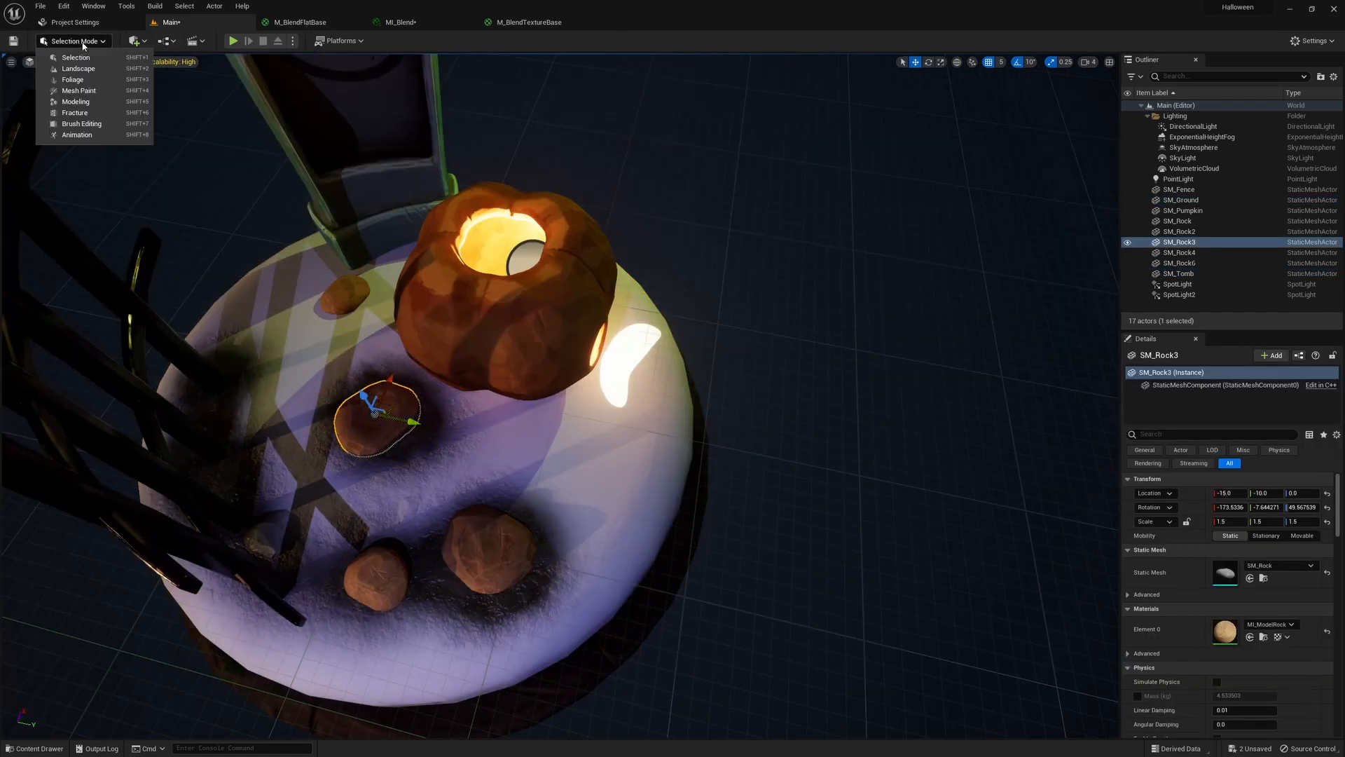
pyautogui.click(79, 90)
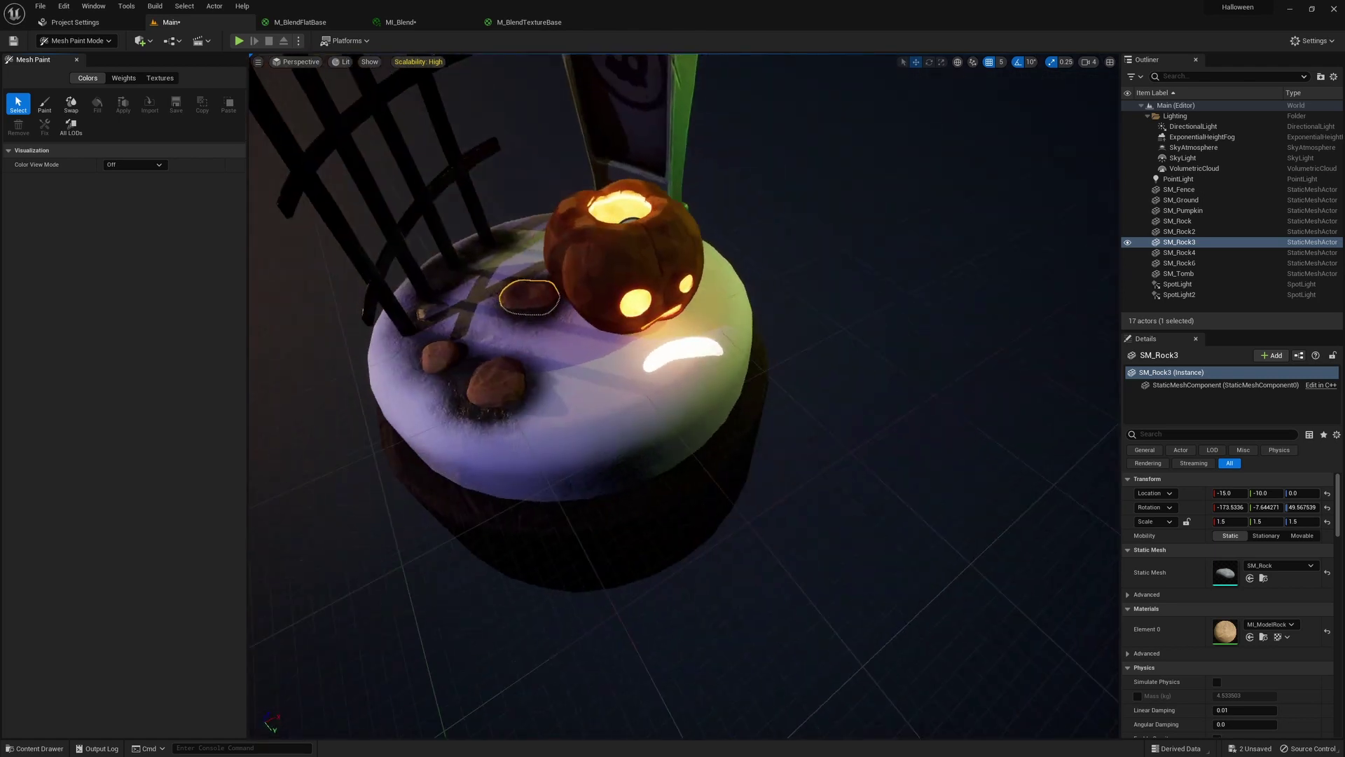
pyautogui.click(44, 103)
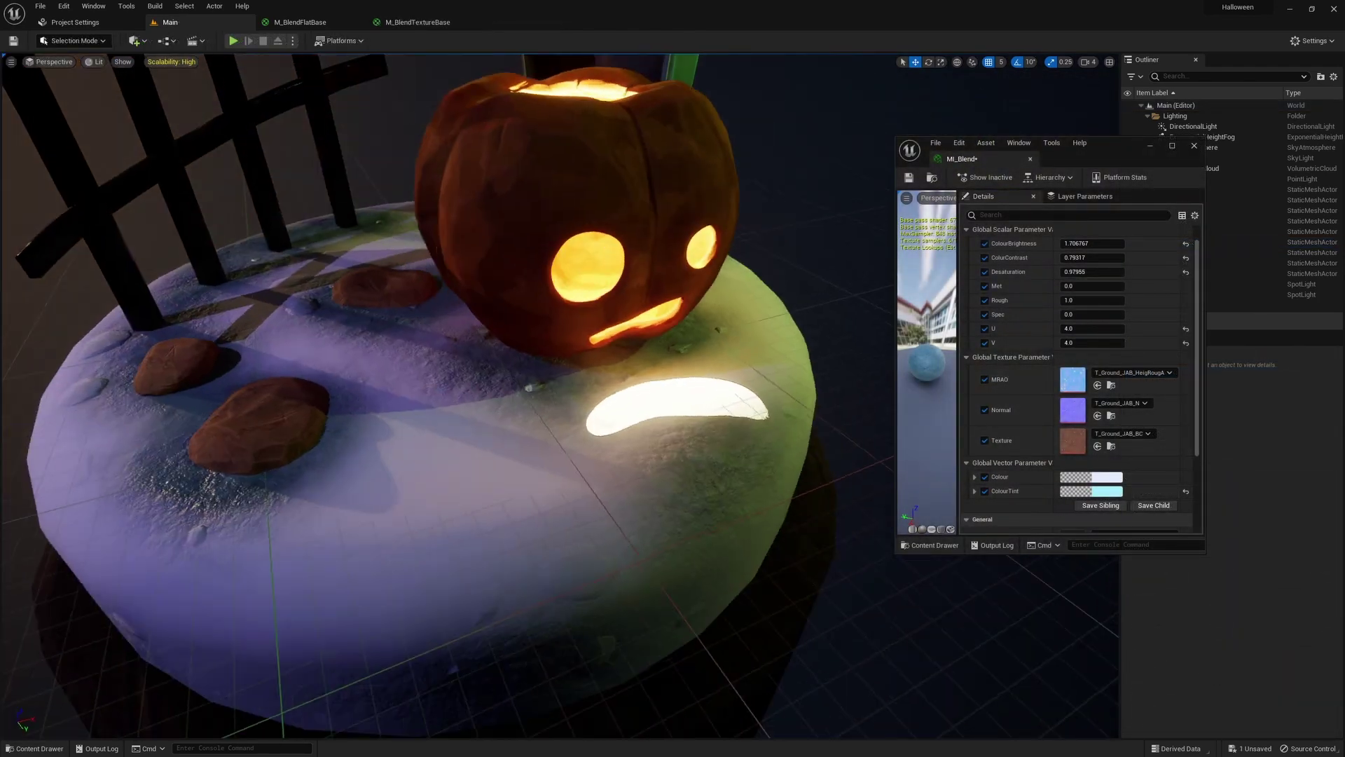
# Pick a lighter Colour for MI_Blend and lower its ColourContrast and Desaturation
pyautogui.moveTo(882, 348); pyautogui.dragTo(883, 347, button='right')
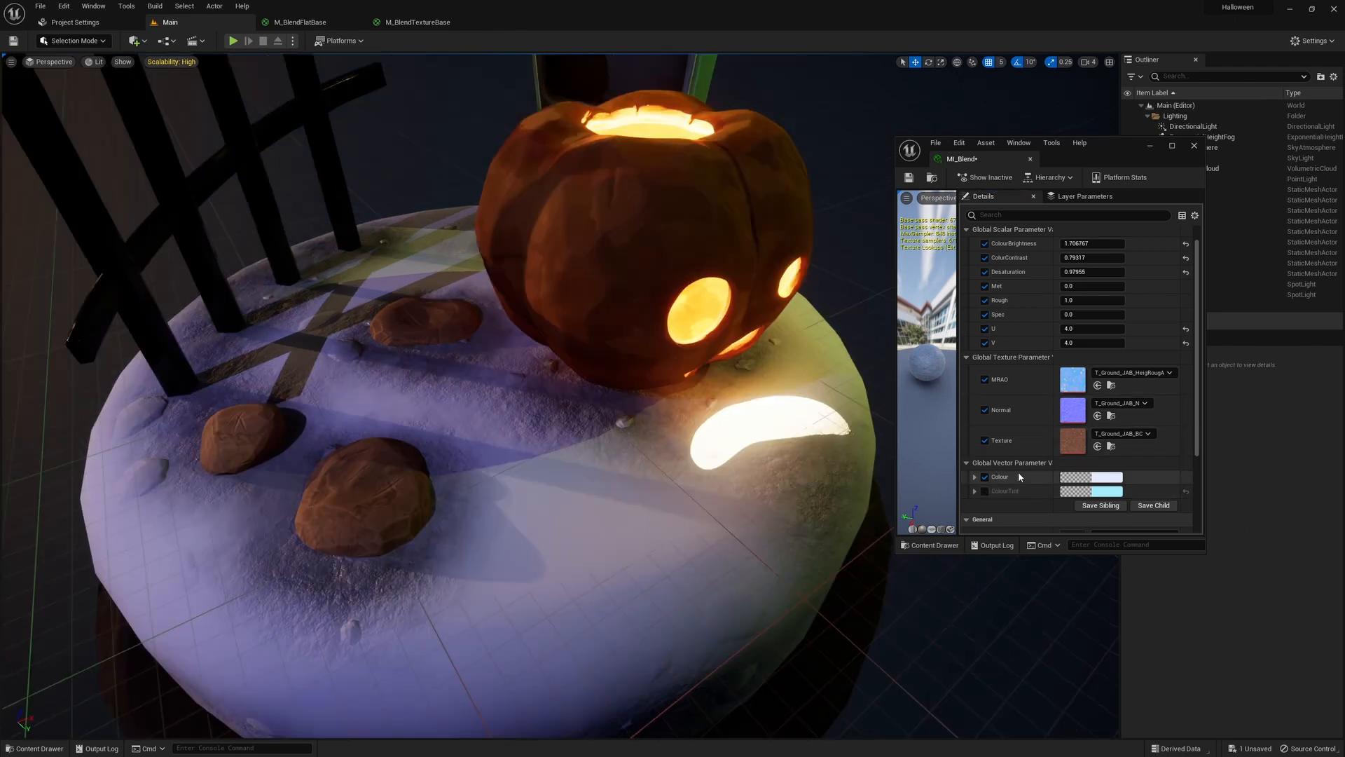
pyautogui.click(1092, 477)
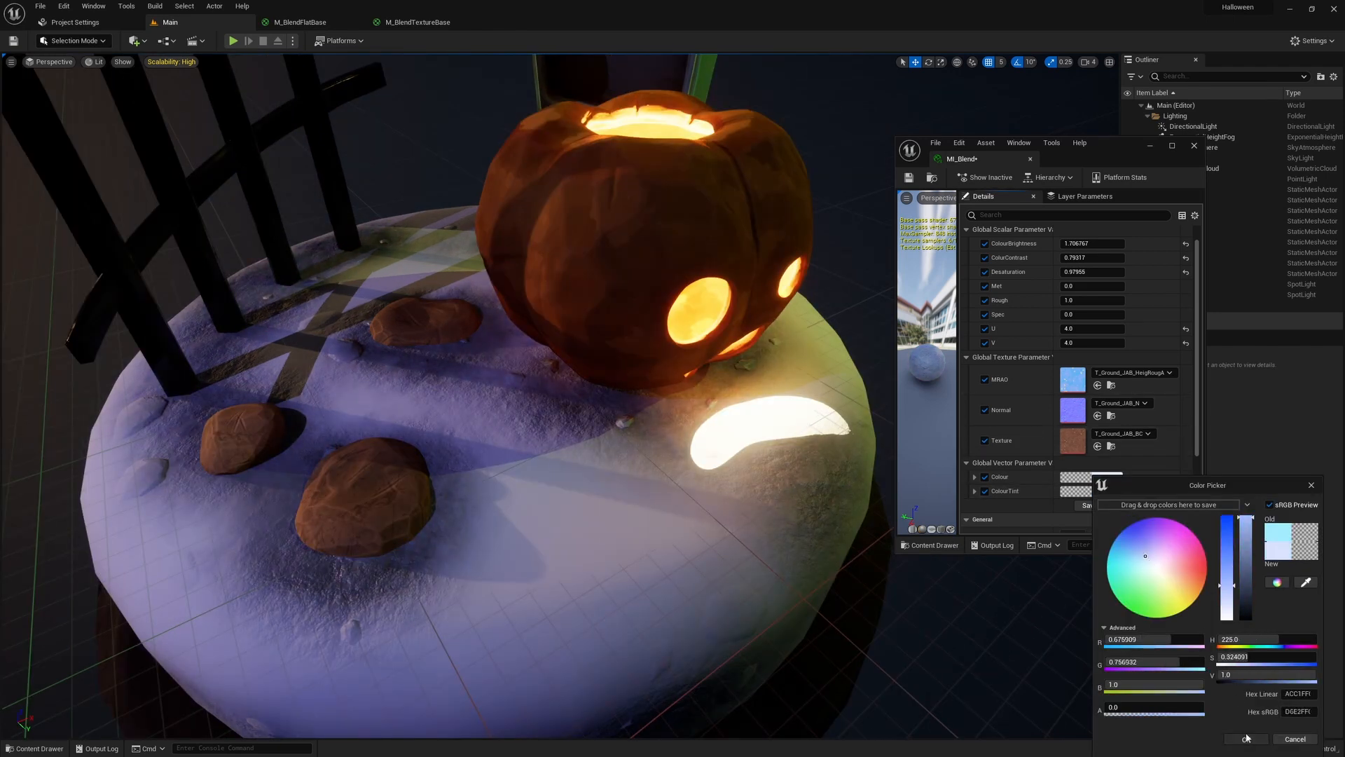
pyautogui.click(1247, 738)
pyautogui.moveTo(1092, 257); pyautogui.dragTo(1061, 257)
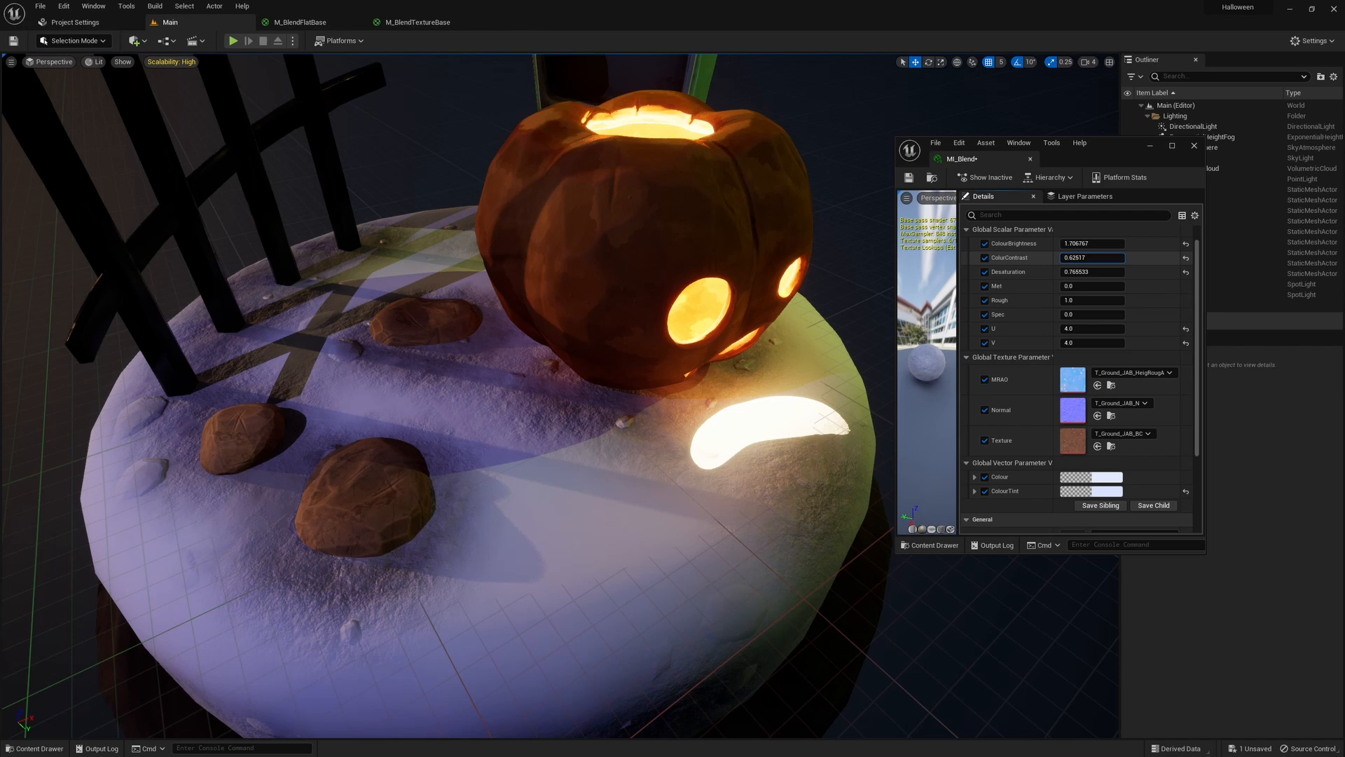
pyautogui.keyDown('alt'); pyautogui.moveTo(631, 420); pyautogui.dragTo(800, 309); pyautogui.keyUp('alt')
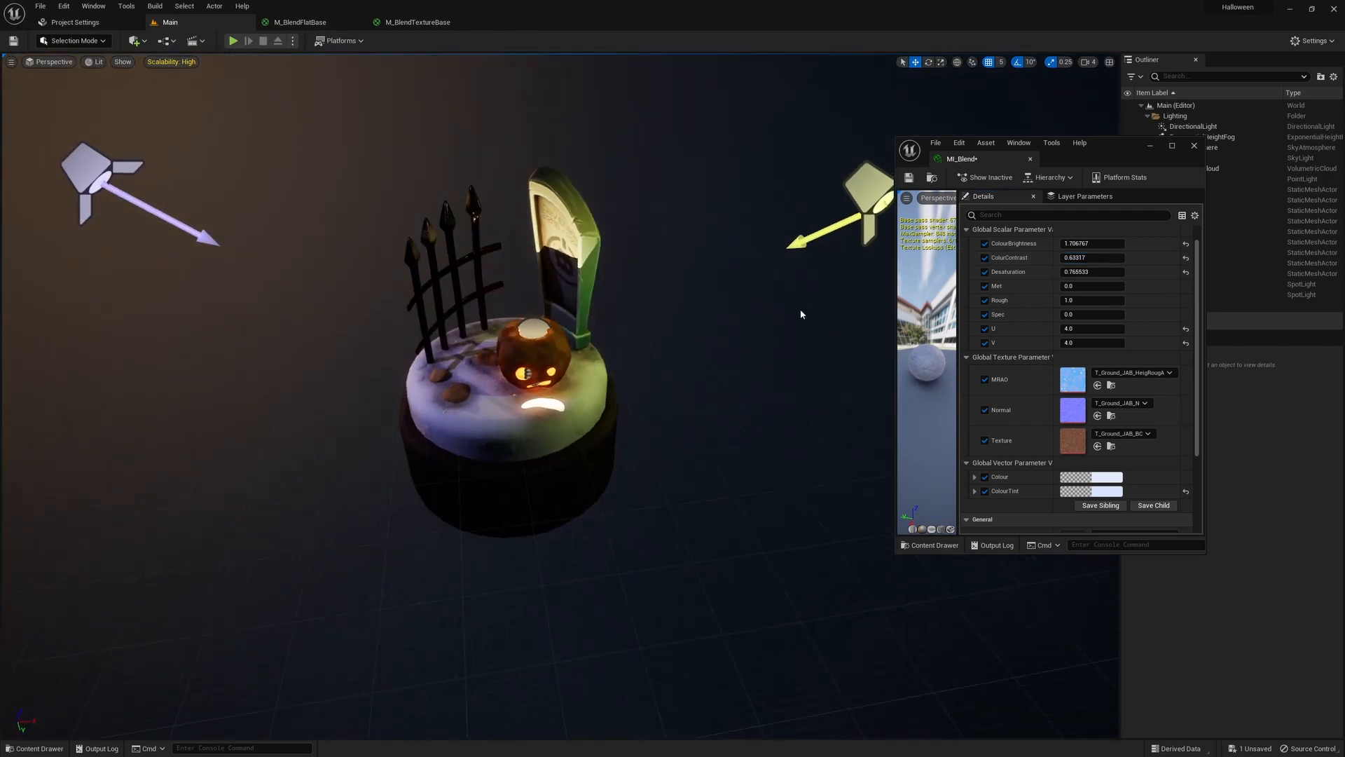
# Close the material instance editor, applying the base material changes
pyautogui.click(1193, 146)
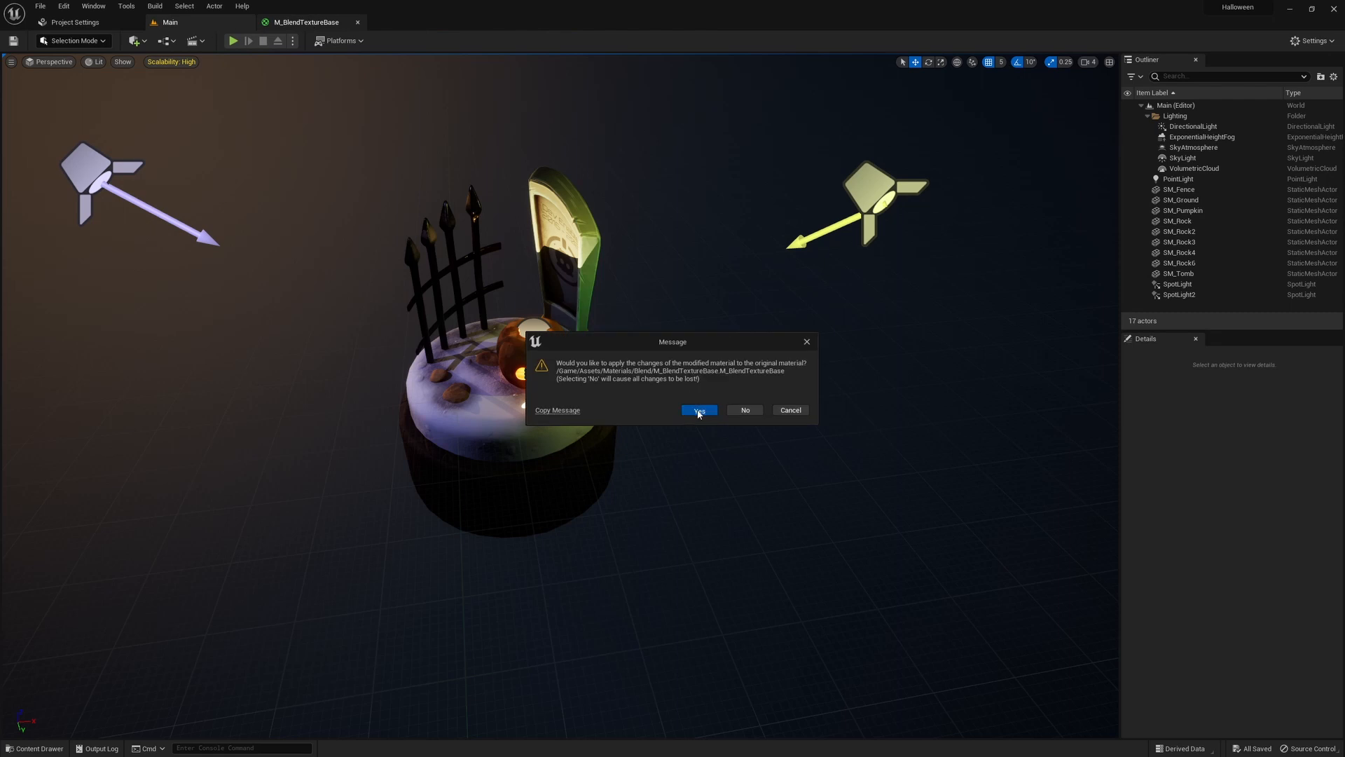
pyautogui.click(700, 412)
pyautogui.keyDown('alt'); pyautogui.moveTo(602, 307); pyautogui.dragTo(608, 319); pyautogui.keyUp('alt')
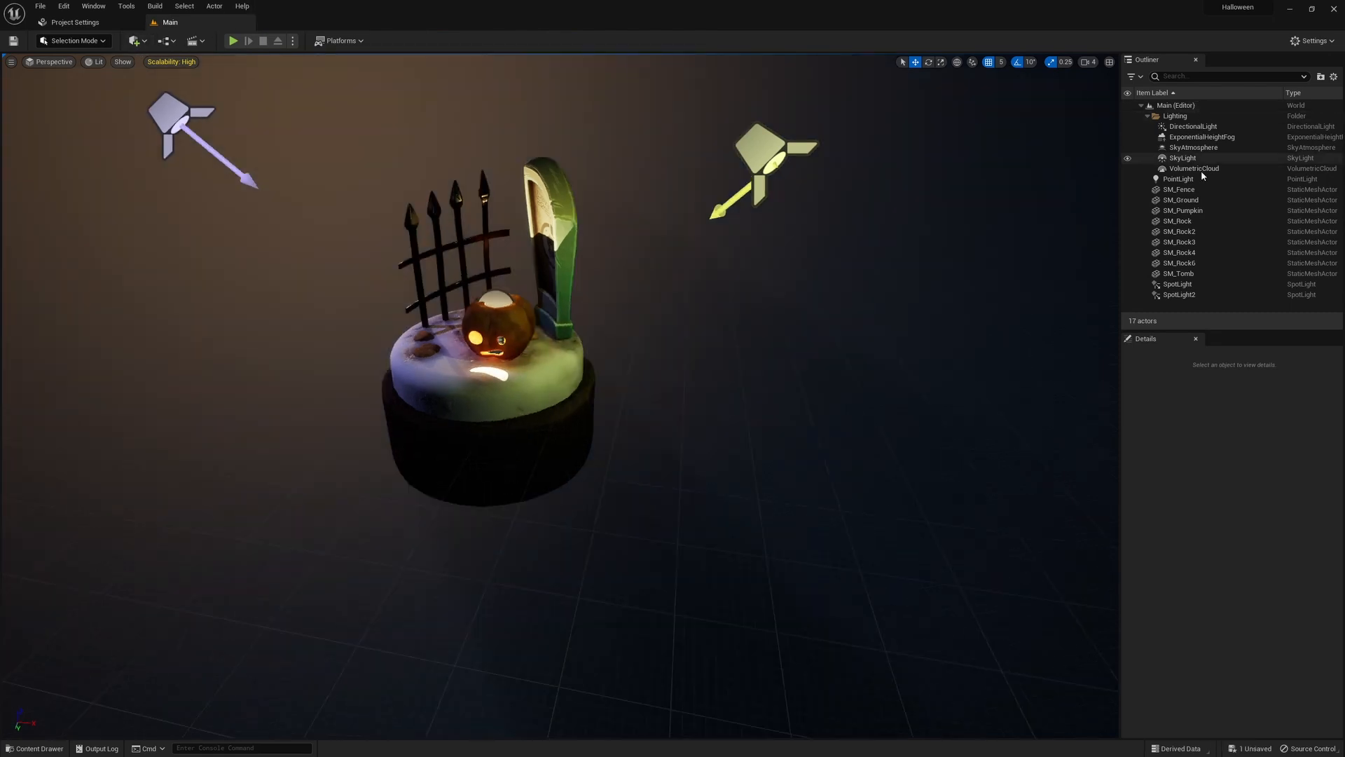
pyautogui.write('pos')
# Add a PostProcessVolume to the level and select it in the Outliner
pyautogui.click(135, 40)
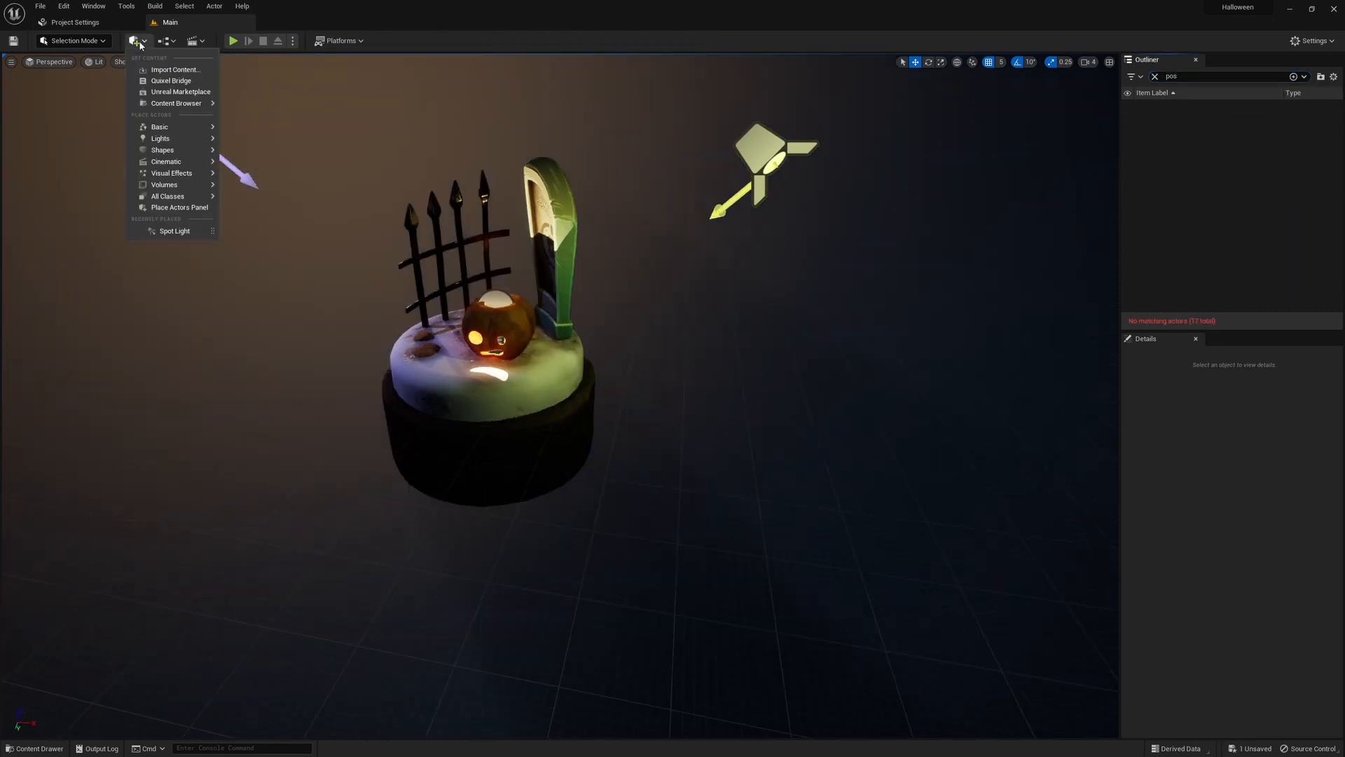
pyautogui.click(184, 76)
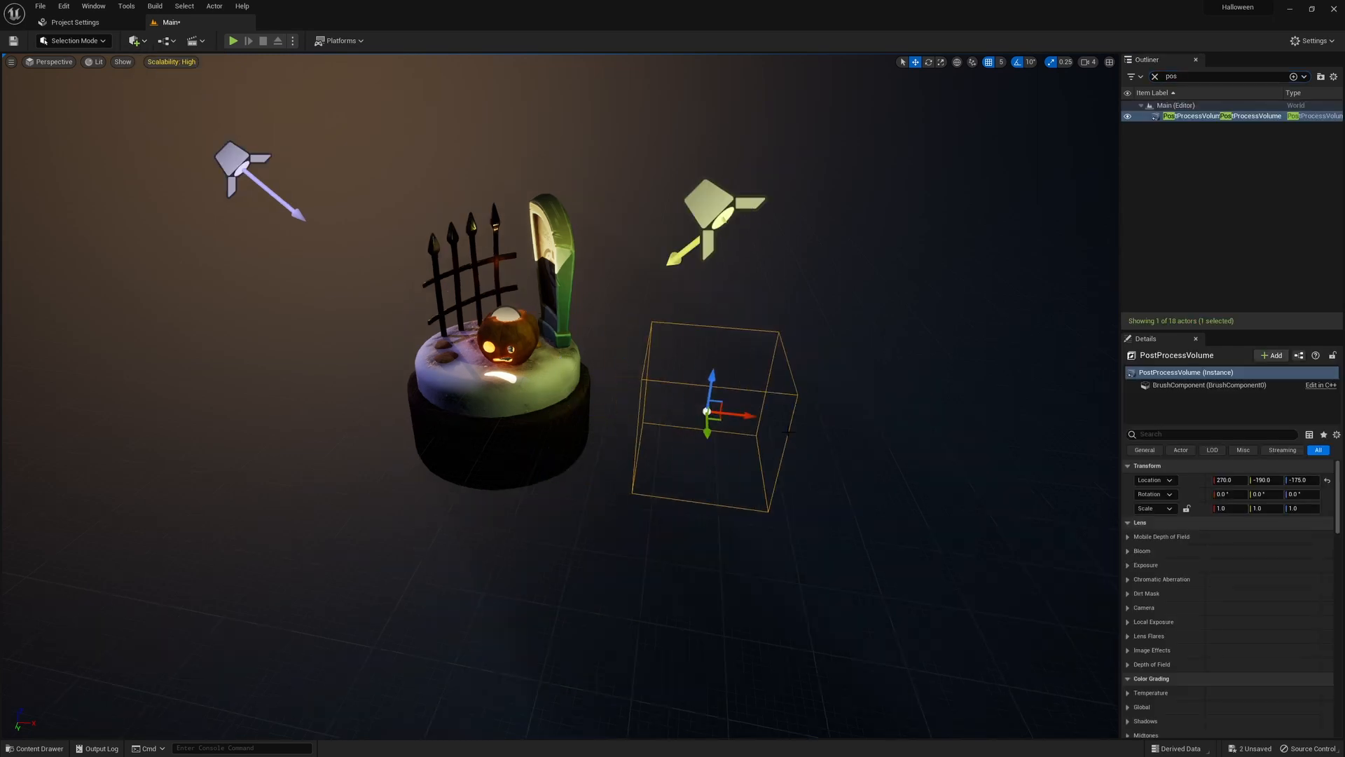
pyautogui.scroll(-5, 1233, 525)
pyautogui.scroll(-5, 1233, 525)
pyautogui.scroll(-5, 1184, 550)
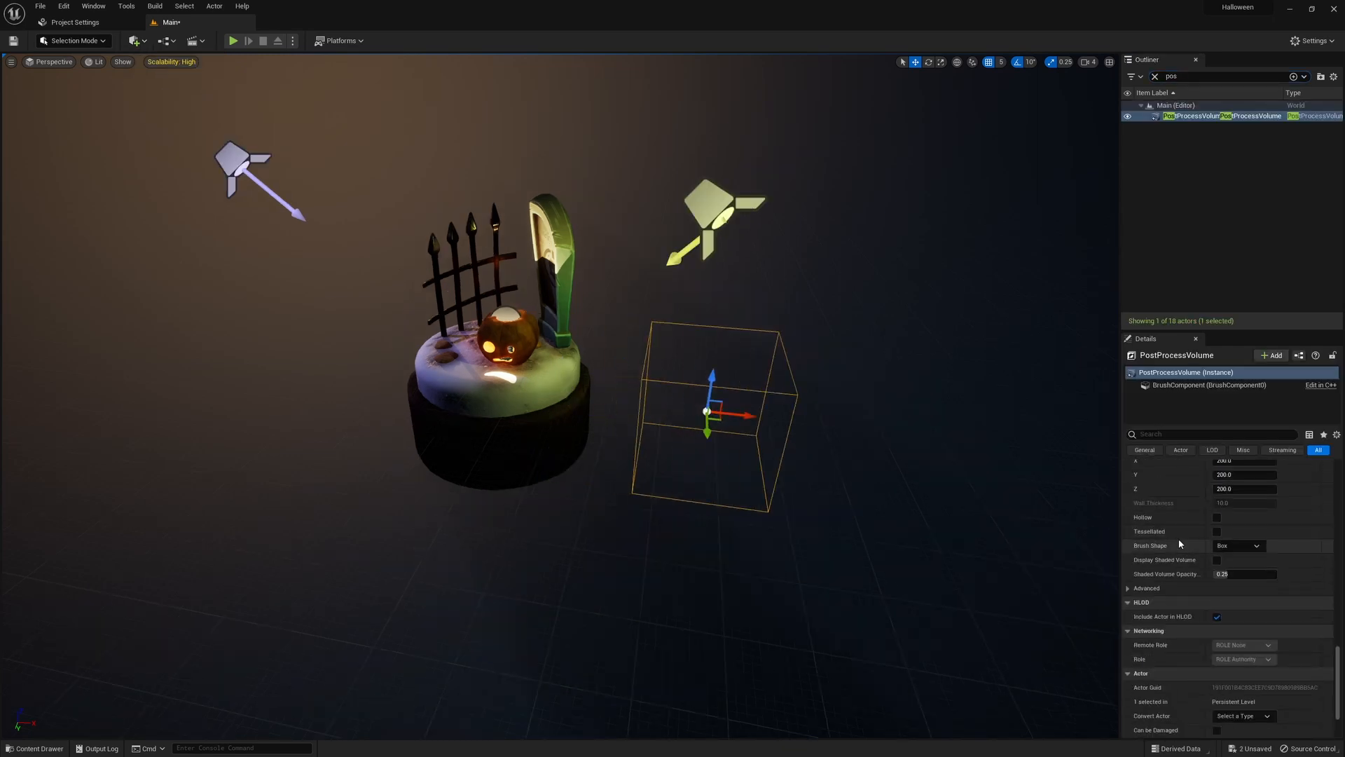
pyautogui.scroll(-3, 1189, 557)
pyautogui.scroll(-2, 1198, 579)
pyautogui.scroll(5, 1216, 538)
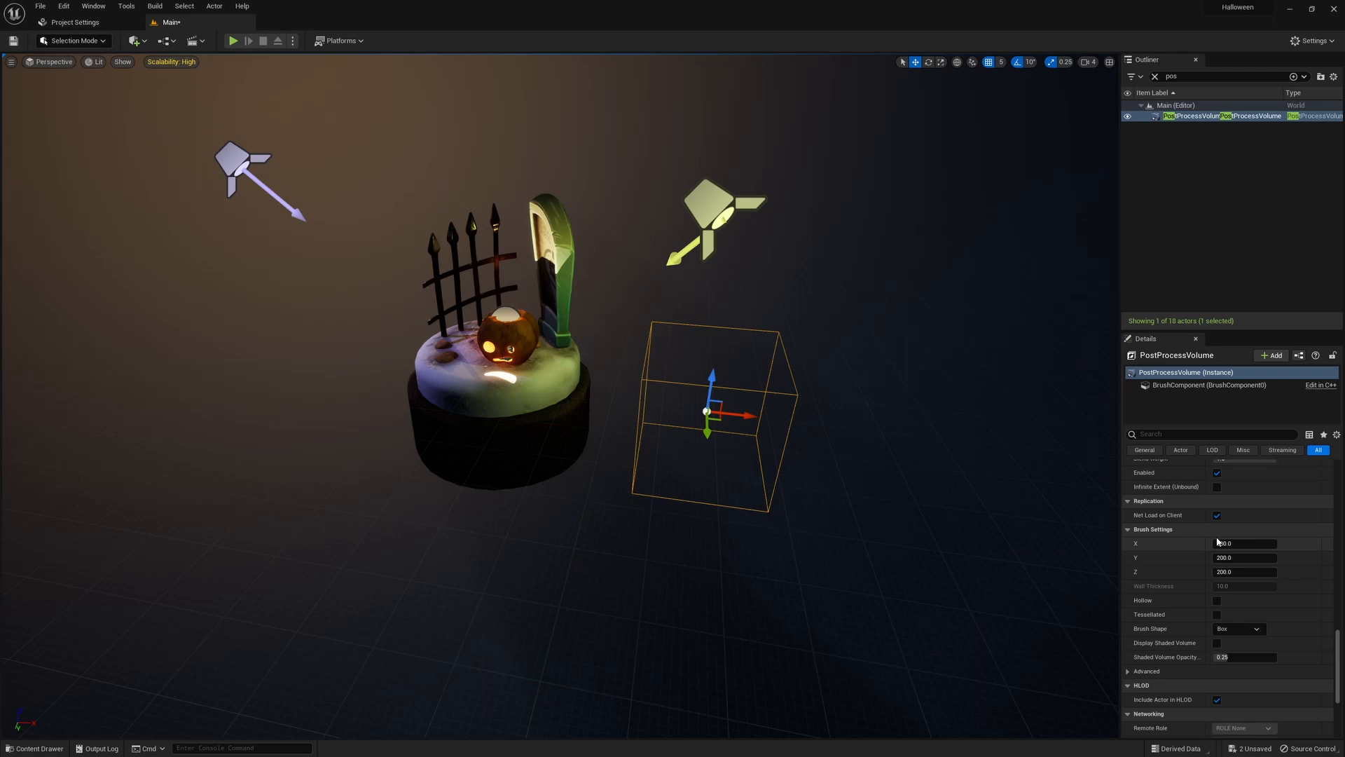
pyautogui.click(733, 469)
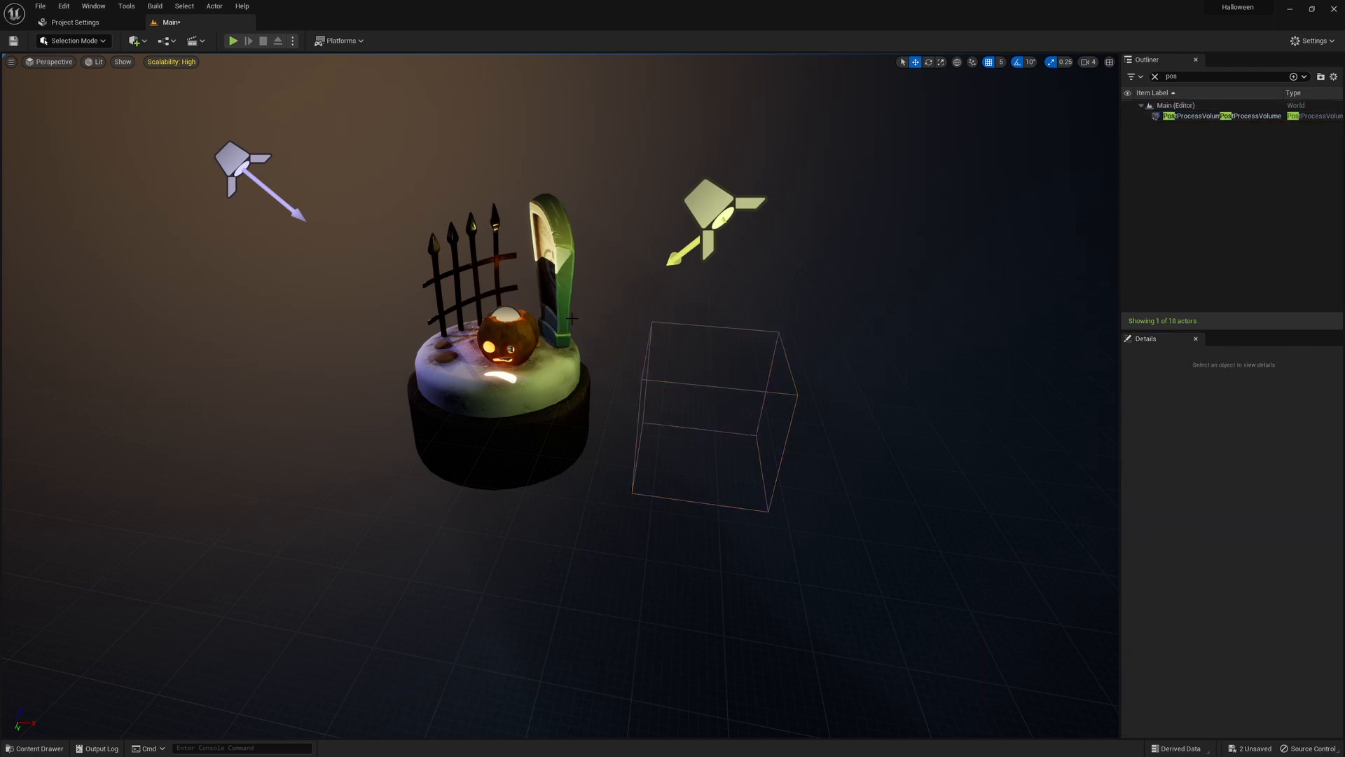
pyautogui.moveTo(731, 469); pyautogui.dragTo(672, 462, button='right')
pyautogui.scroll(2, 891, 279)
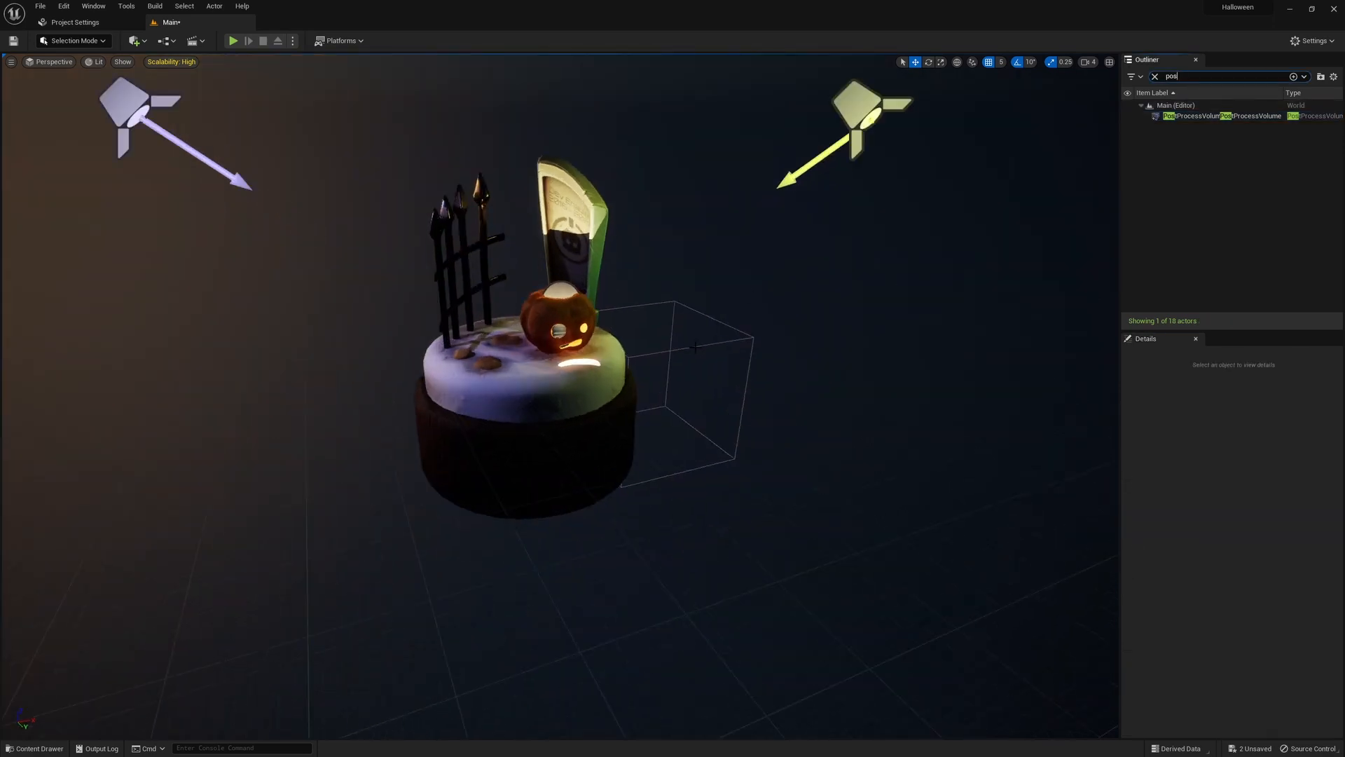
pyautogui.click(1219, 117)
# Enable the Bloom Intensity override and settle its value at about 1.8
pyautogui.click(1128, 550)
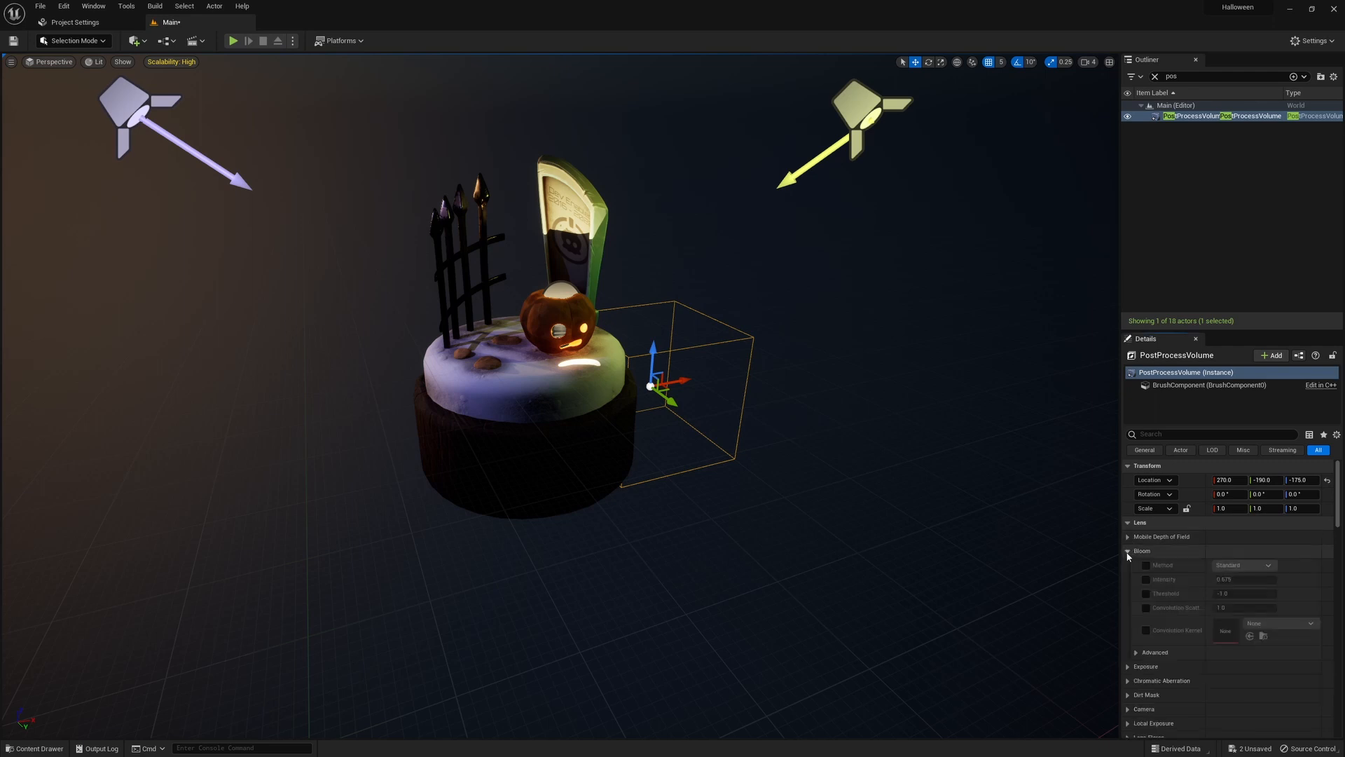
pyautogui.click(1146, 580)
pyautogui.moveTo(1230, 580); pyautogui.dragTo(1272, 579)
pyautogui.moveTo(631, 420); pyautogui.dragTo(589, 421, button='right')
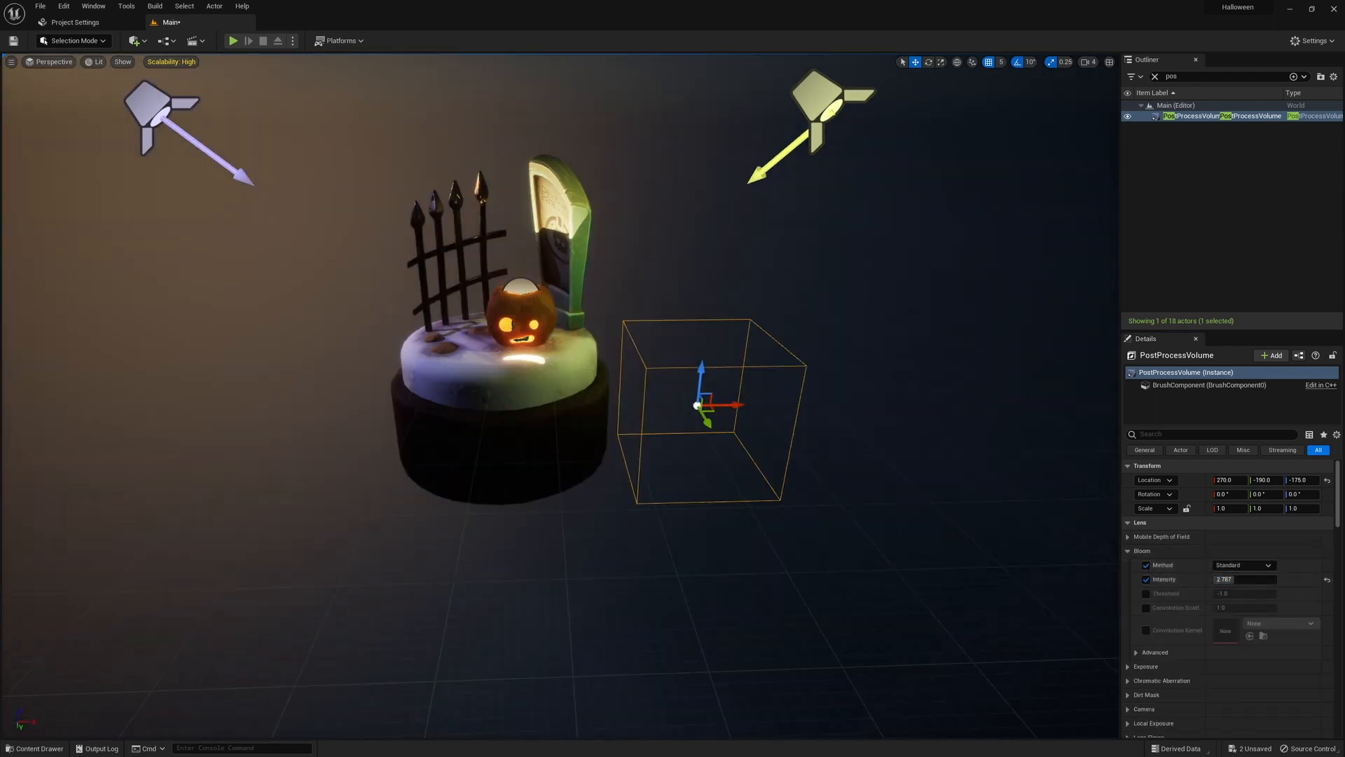
pyautogui.moveTo(841, 399); pyautogui.dragTo(847, 397, button='right')
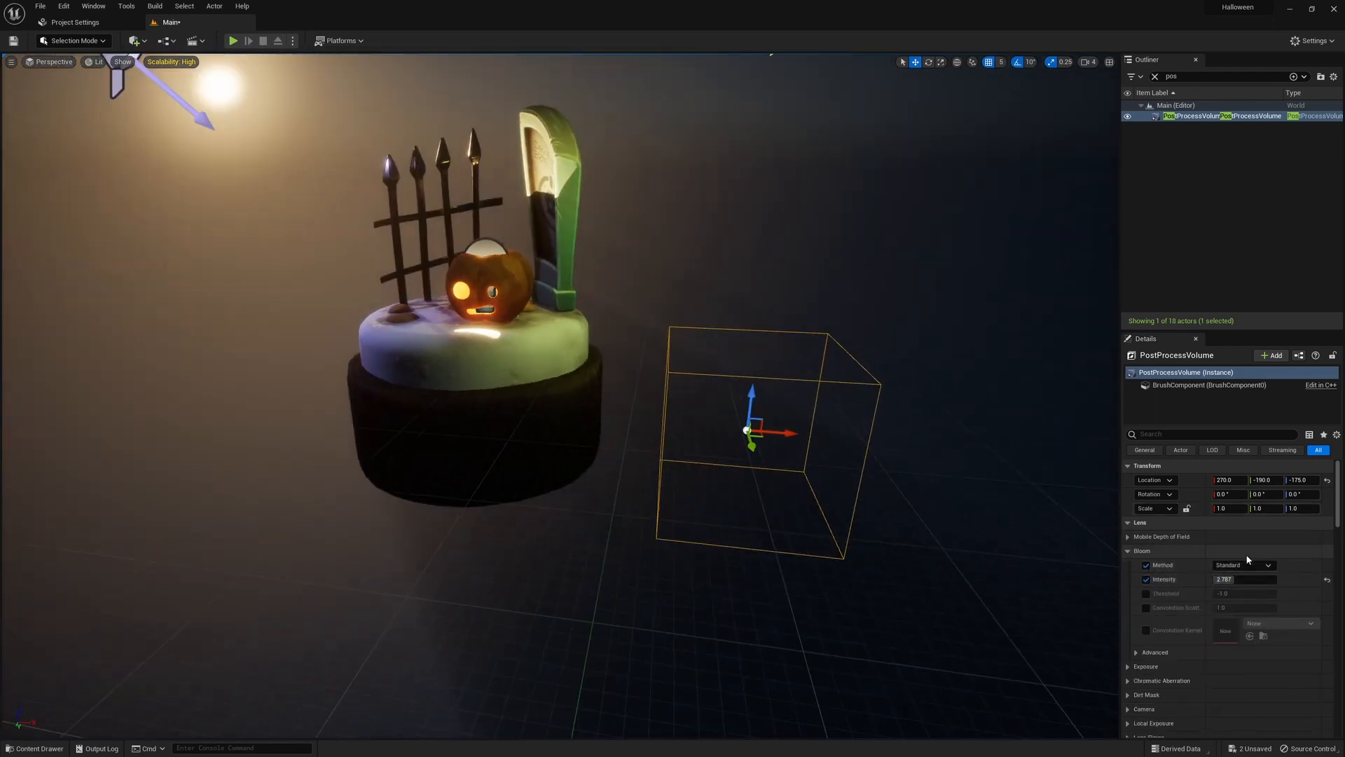
pyautogui.moveTo(1230, 579); pyautogui.dragTo(1209, 579)
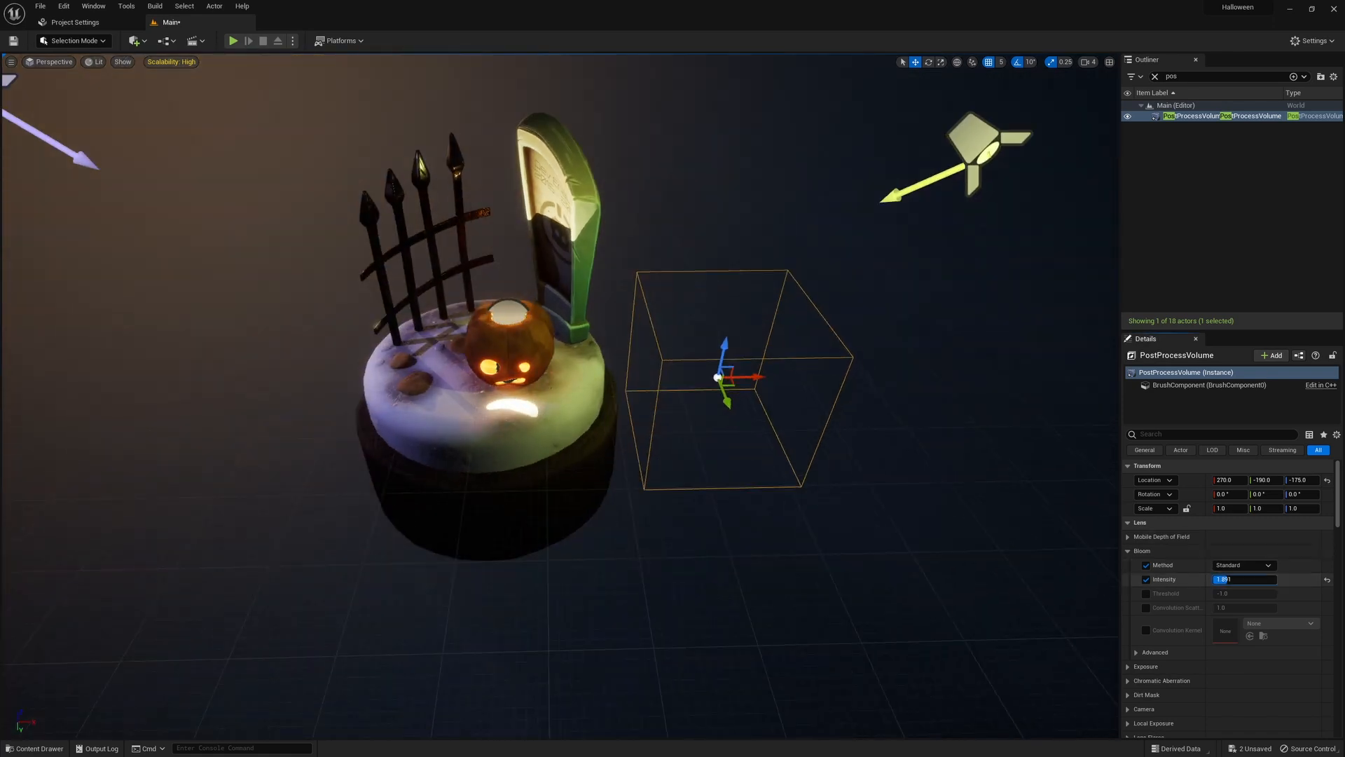
# Shrink the pumpkin point light's attenuation radius and retune its intensity
pyautogui.moveTo(589, 316); pyautogui.dragTo(503, 295, button='right')
pyautogui.click(504, 295)
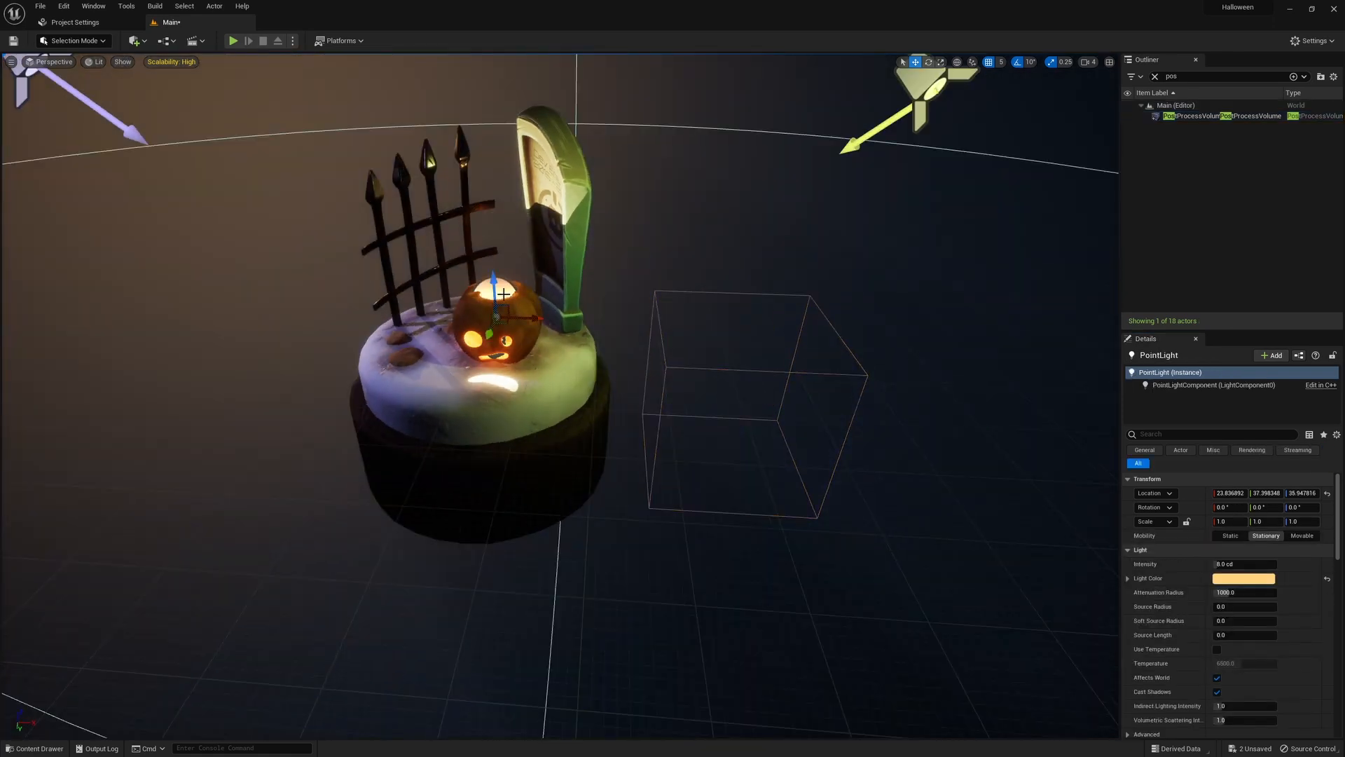
pyautogui.press('g')
pyautogui.keyDown('alt'); pyautogui.moveTo(503, 294); pyautogui.dragTo(524, 302); pyautogui.keyUp('alt')
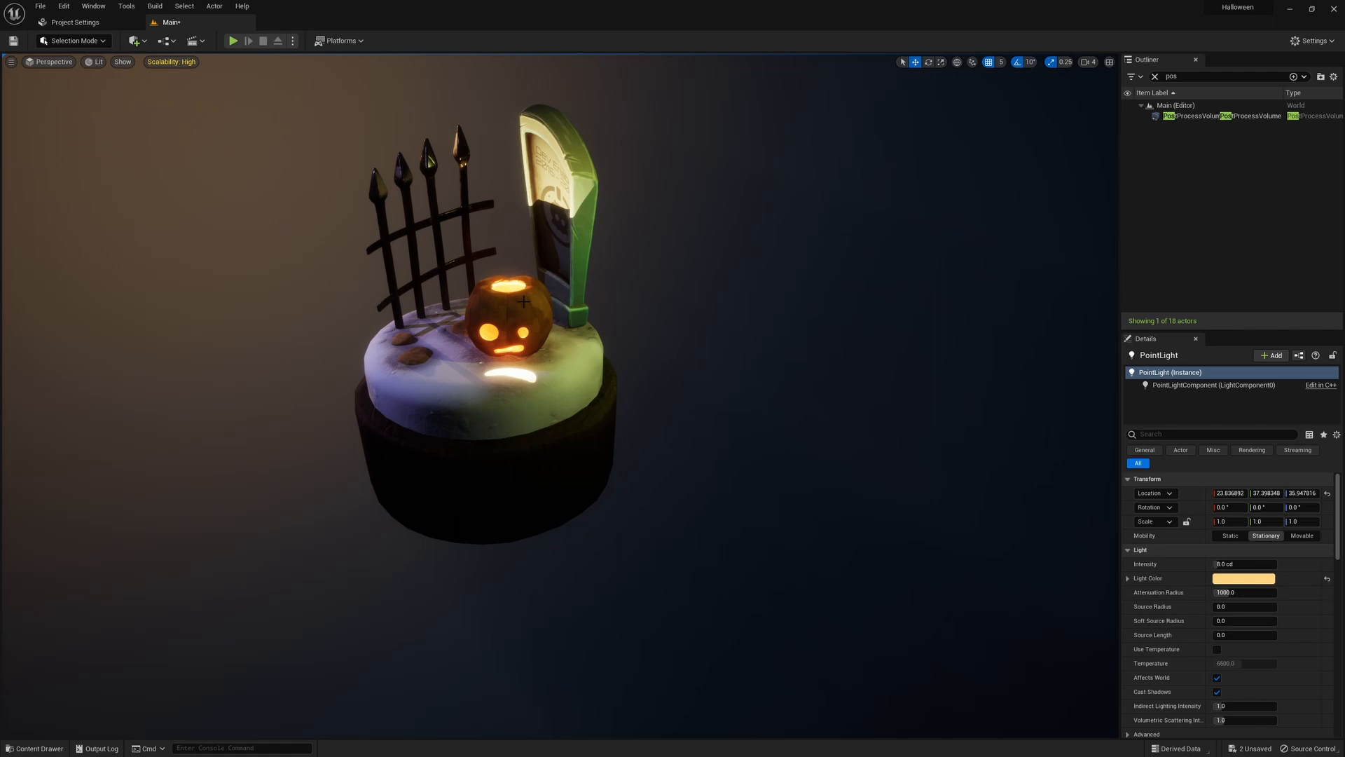
pyautogui.press('g')
pyautogui.moveTo(1245, 564); pyautogui.dragTo(1224, 563)
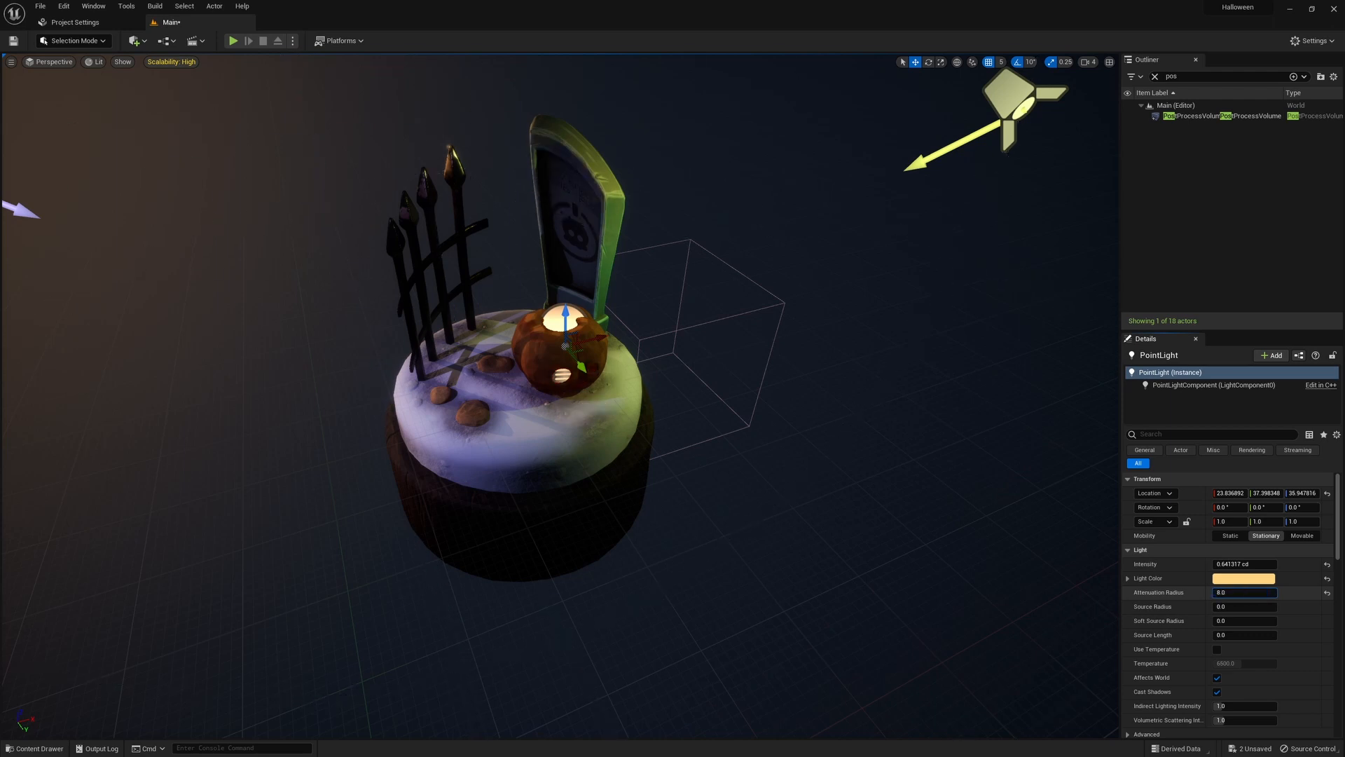
pyautogui.moveTo(1237, 591); pyautogui.dragTo(1243, 592)
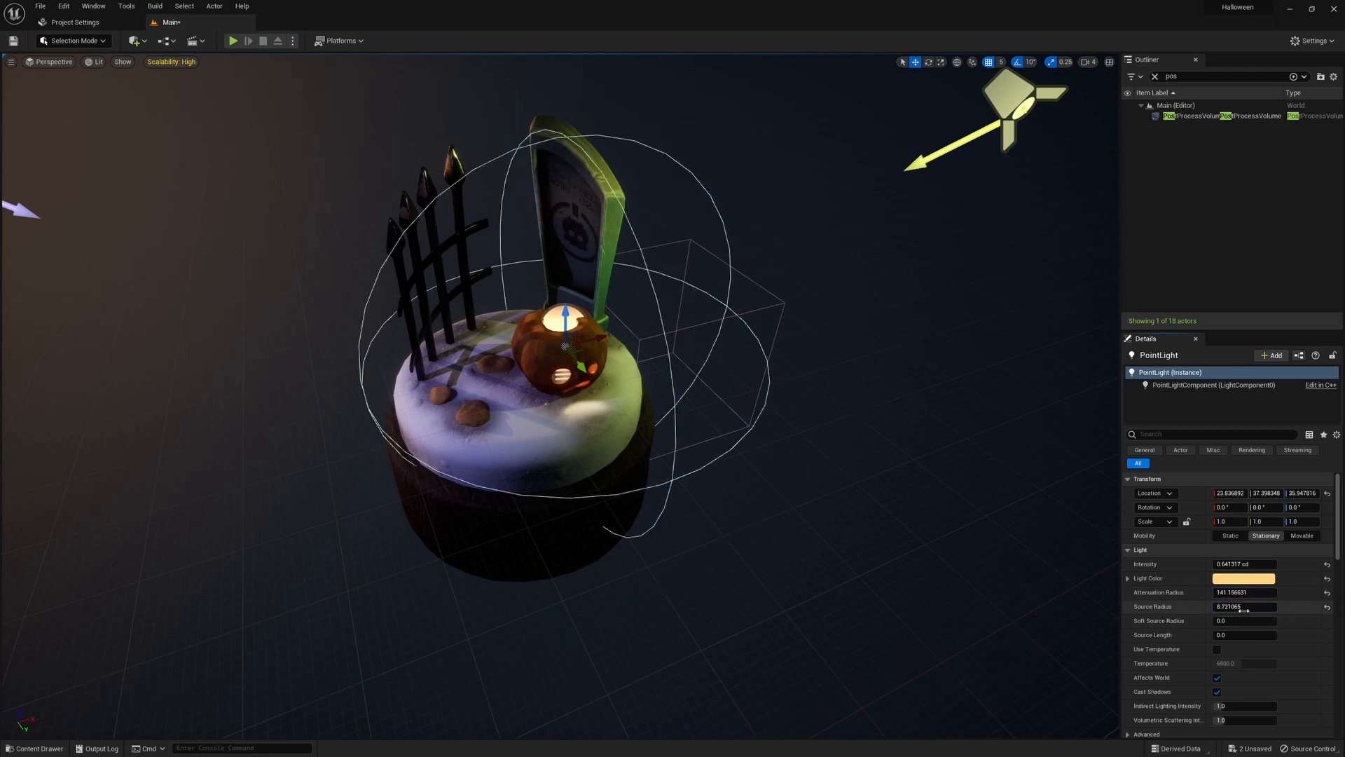
pyautogui.moveTo(1230, 564); pyautogui.dragTo(1251, 563)
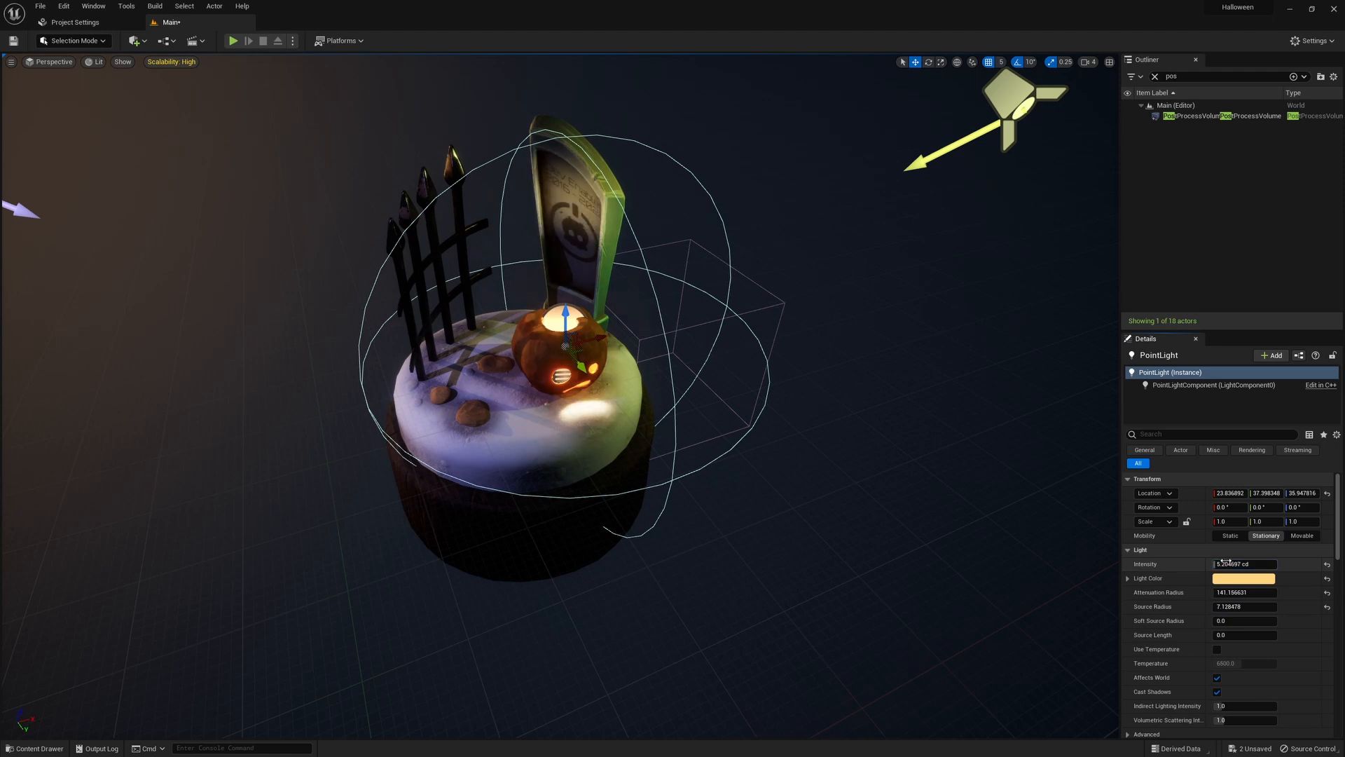
pyautogui.press('f')
pyautogui.scroll(-5, 811, 475)
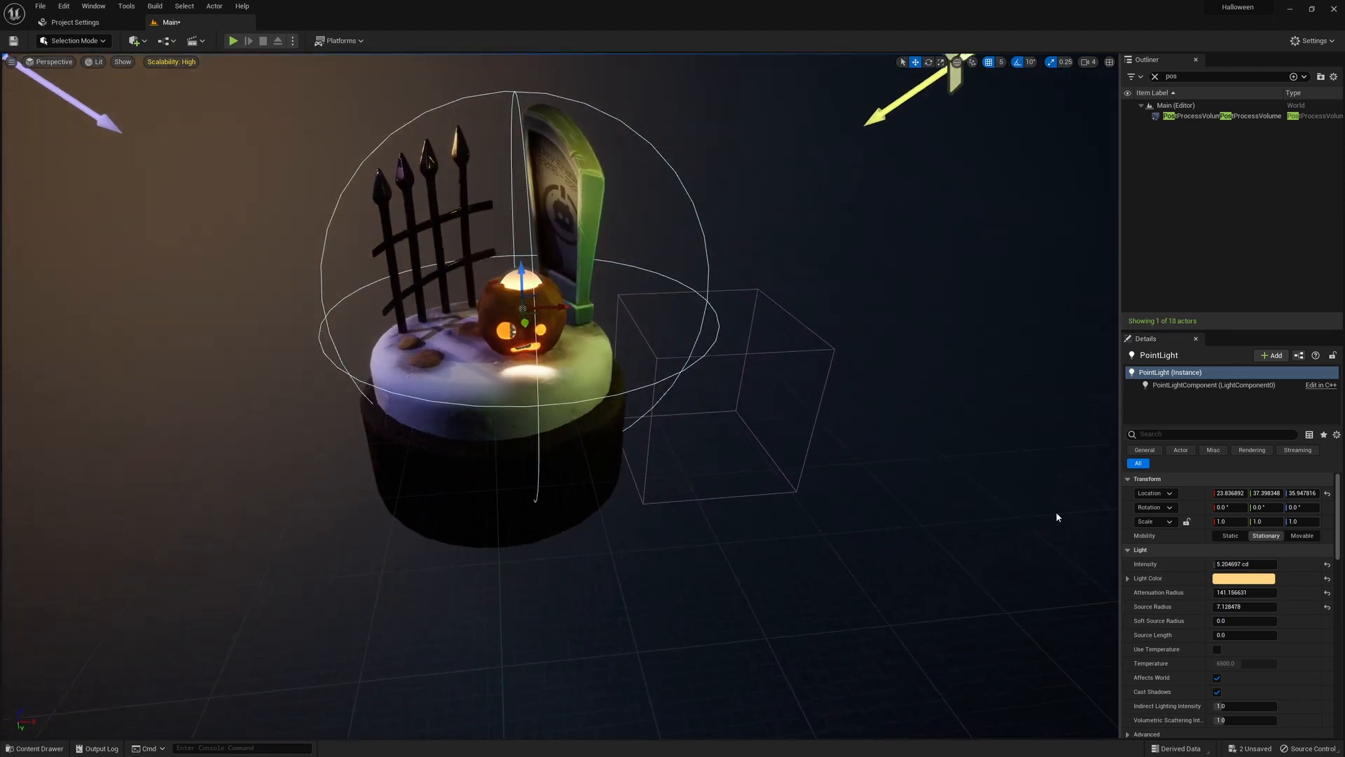
pyautogui.click(741, 273)
# Move both spotlights further outward and dim them to about 1.9 cd
pyautogui.click(841, 131)
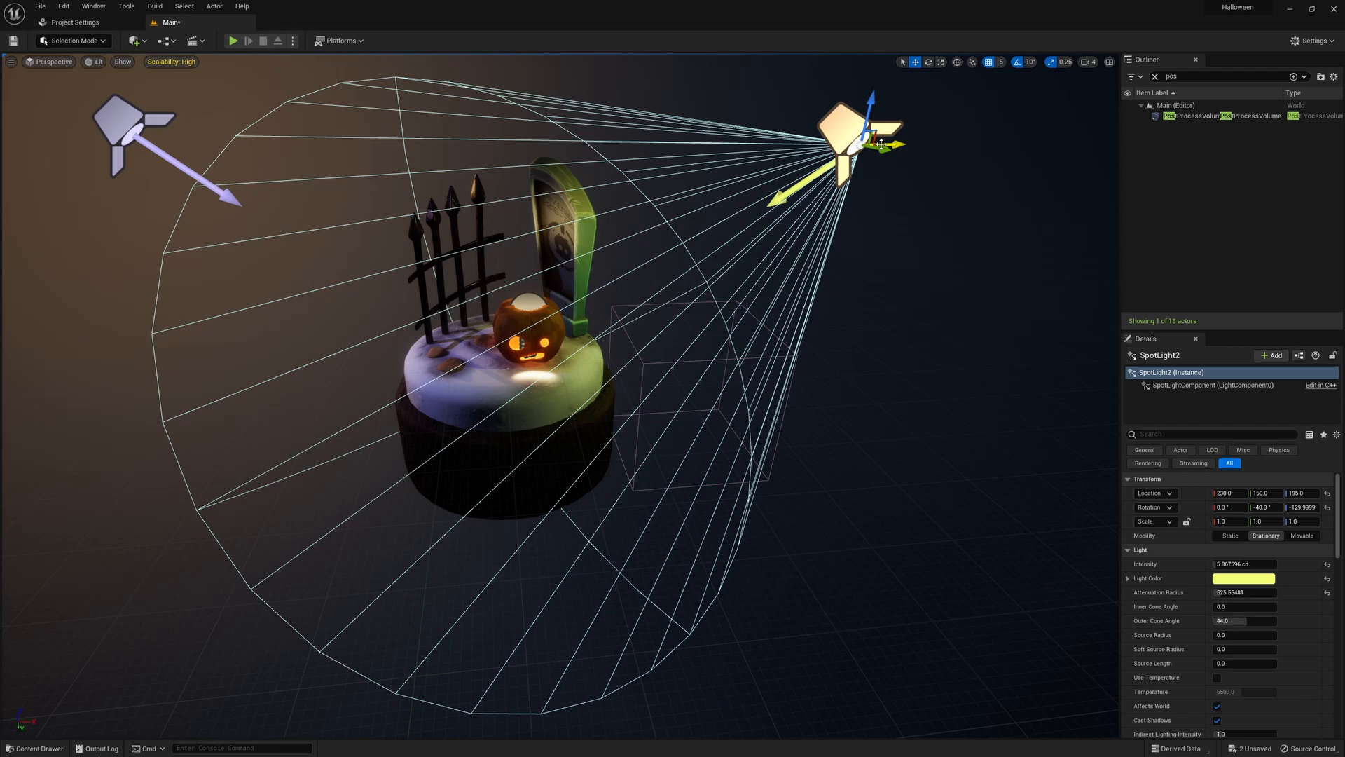
pyautogui.press('f')
pyautogui.moveTo(748, 349); pyautogui.dragTo(802, 347)
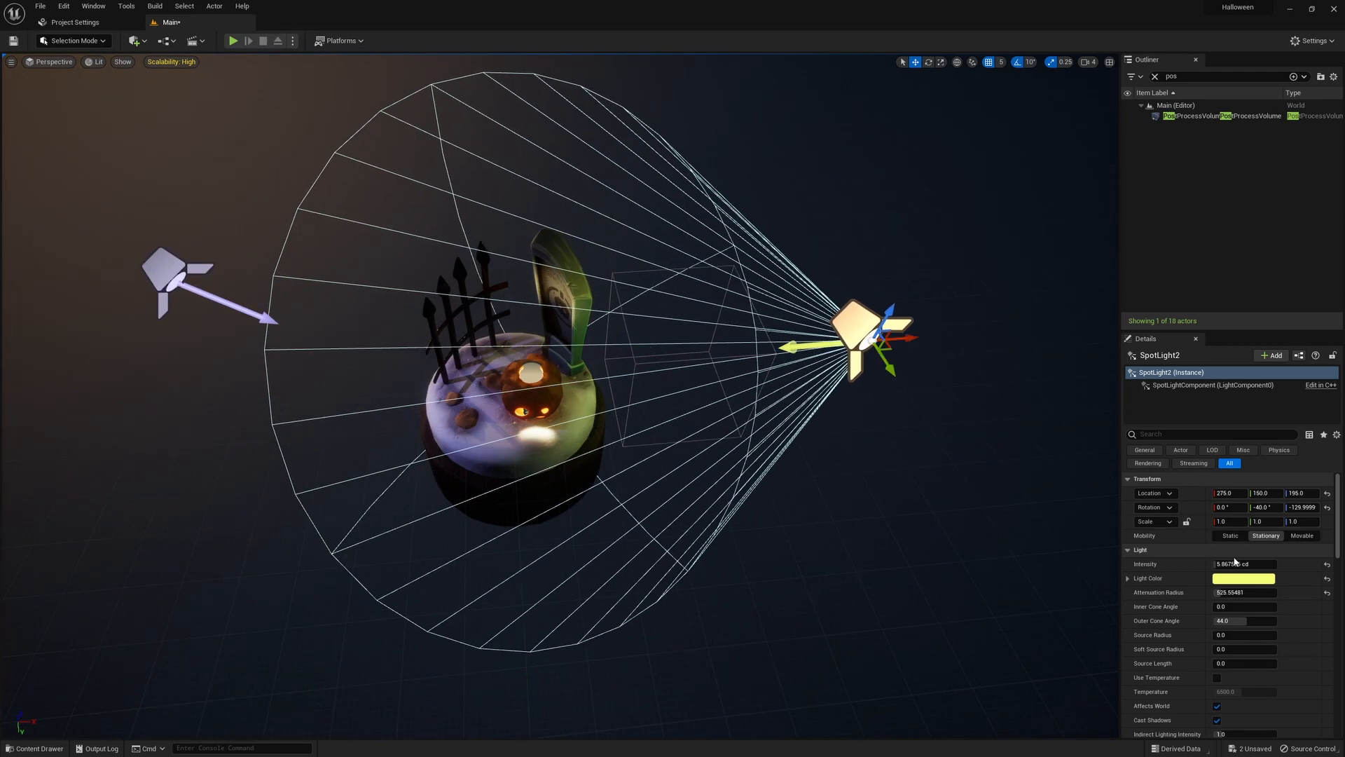
pyautogui.write('0')
pyautogui.press('Return')
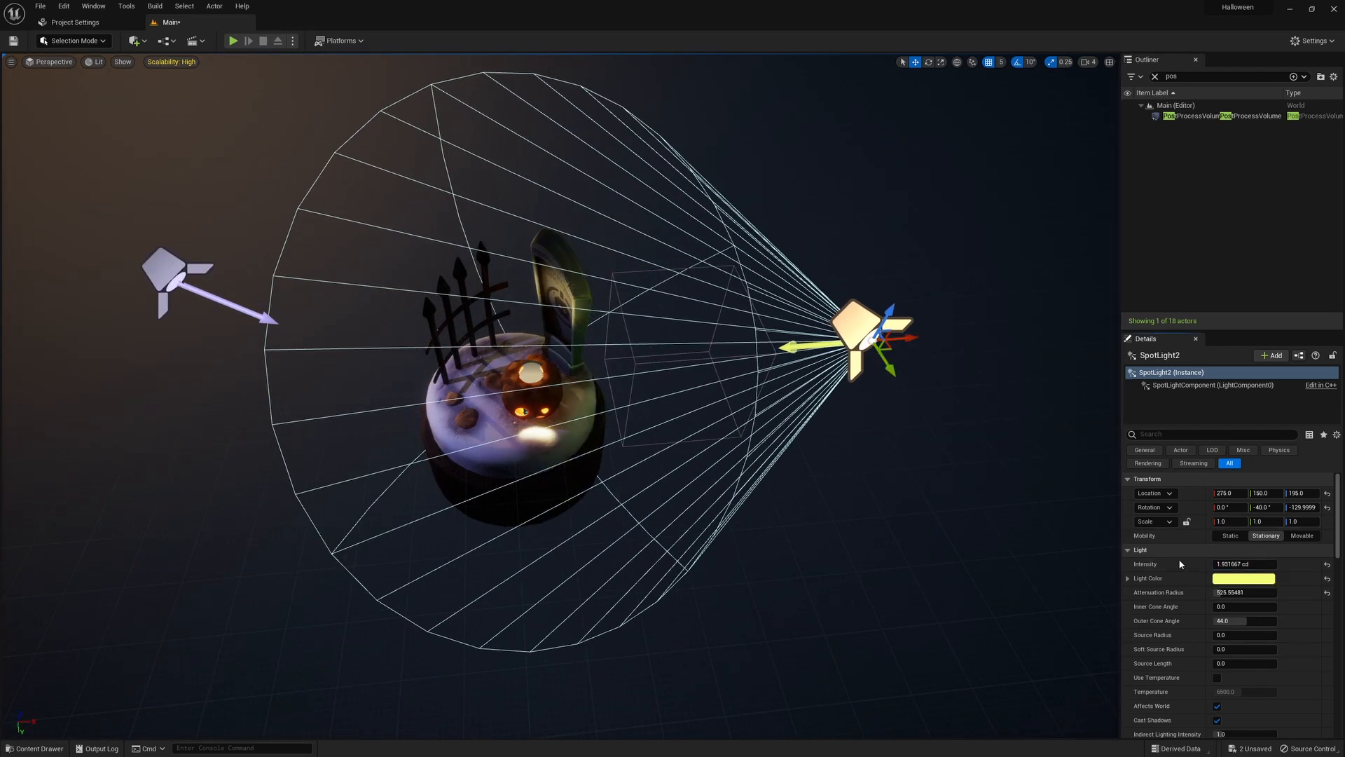
pyautogui.click(165, 271)
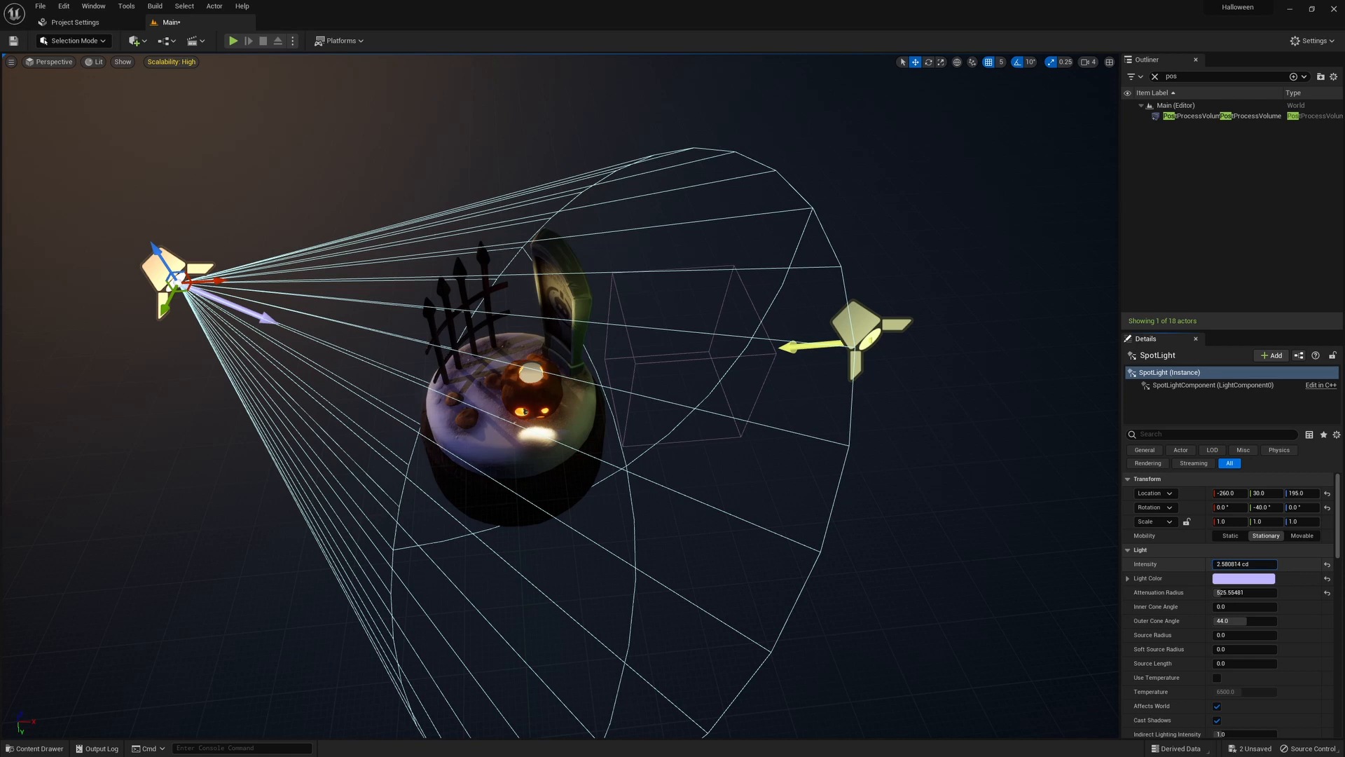
pyautogui.moveTo(158, 258); pyautogui.dragTo(157, 226)
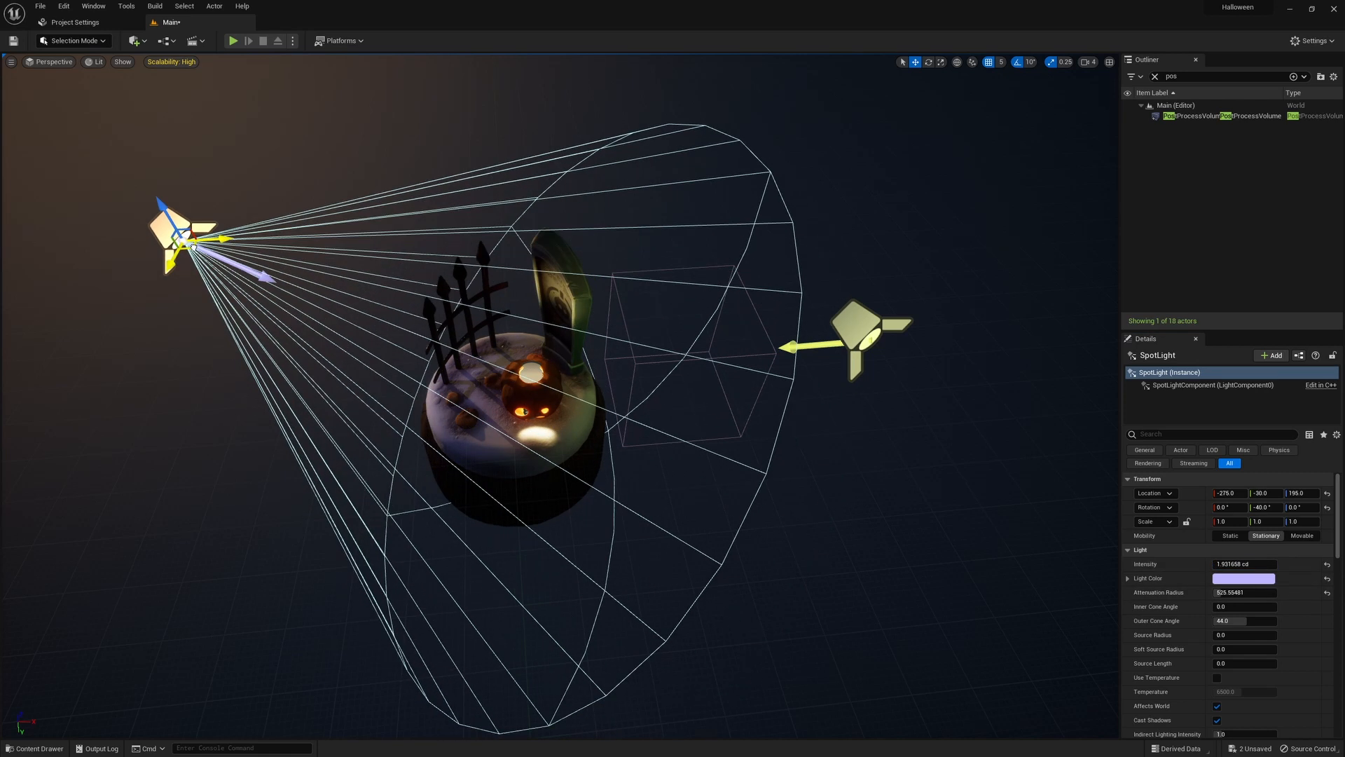
pyautogui.click(858, 502)
# Preview the diorama without overlays, then select the PostProcessVolume
pyautogui.moveTo(858, 501); pyautogui.dragTo(830, 463, button='right')
pyautogui.click(512, 442)
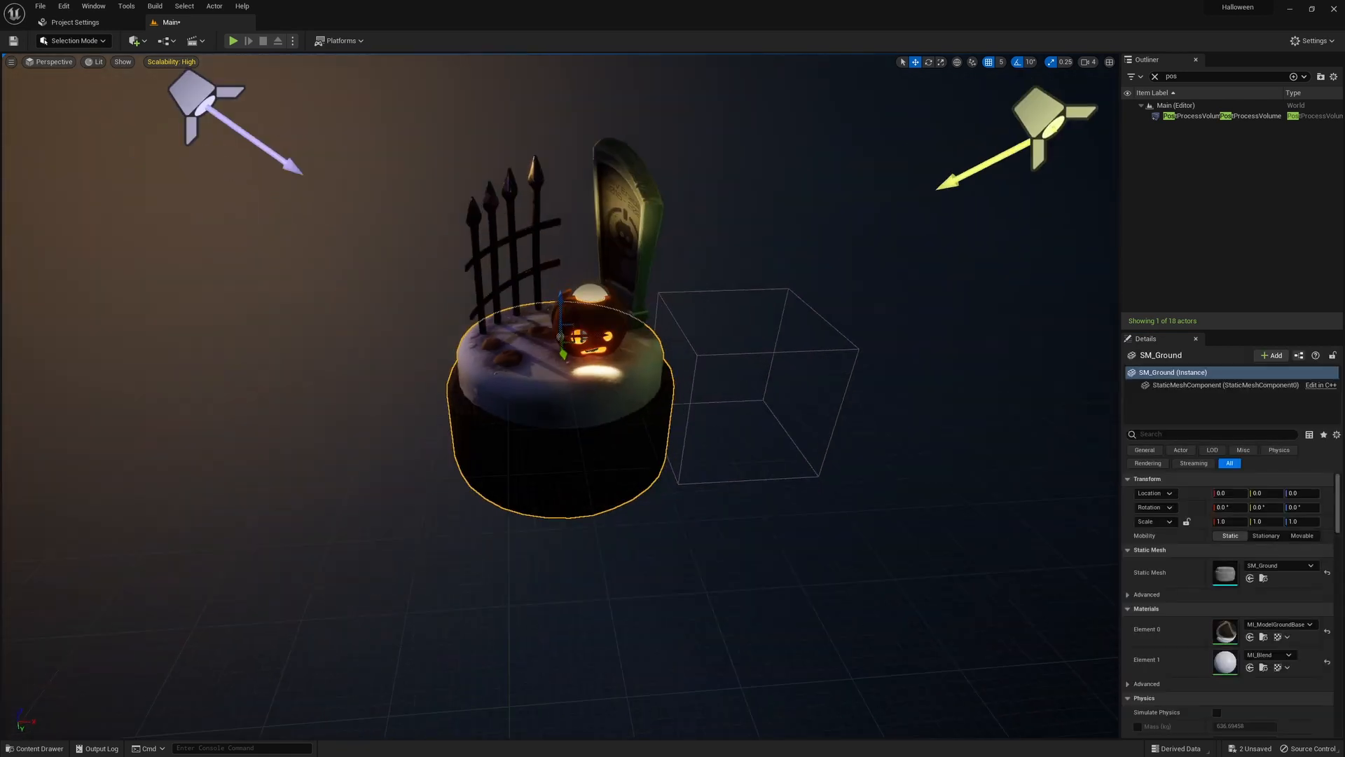
pyautogui.keyDown('alt'); pyautogui.moveTo(512, 442); pyautogui.dragTo(588, 420); pyautogui.keyUp('alt')
pyautogui.press('g')
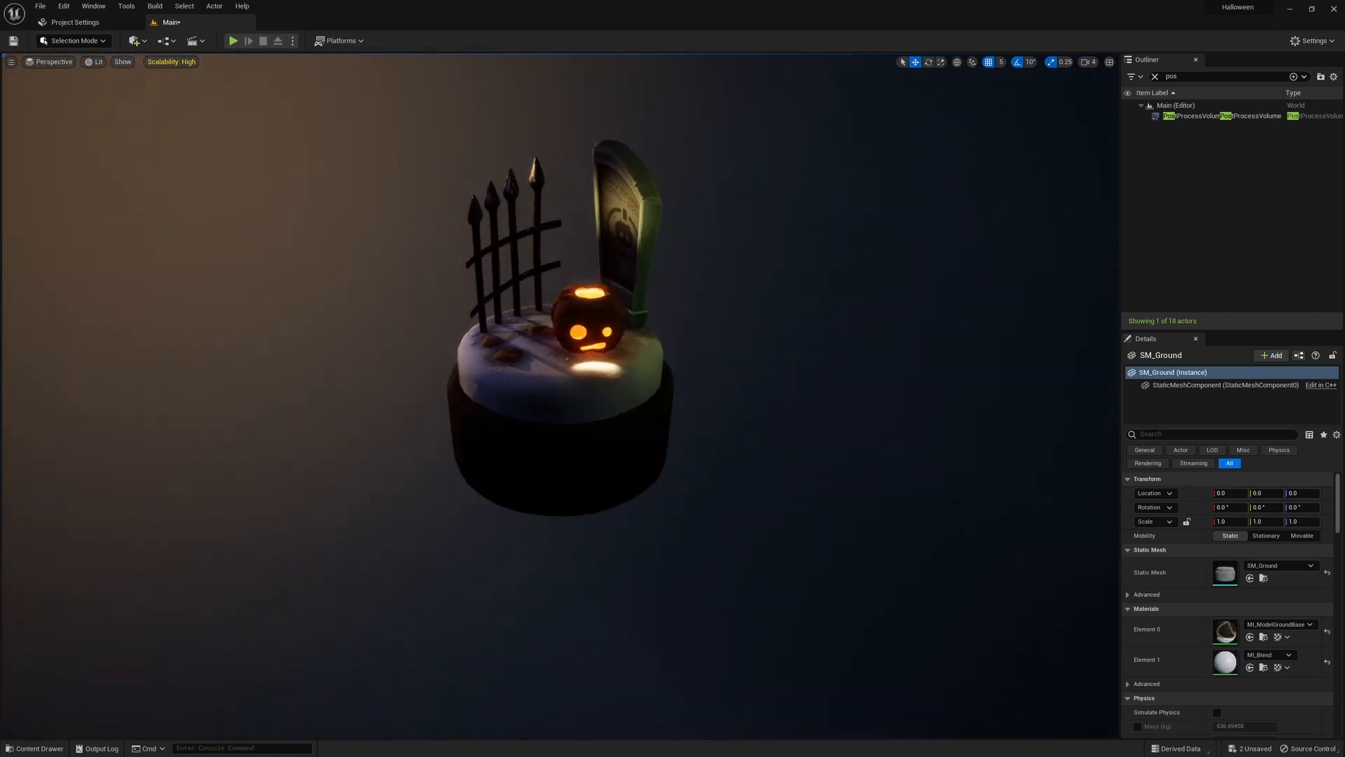
pyautogui.press('g')
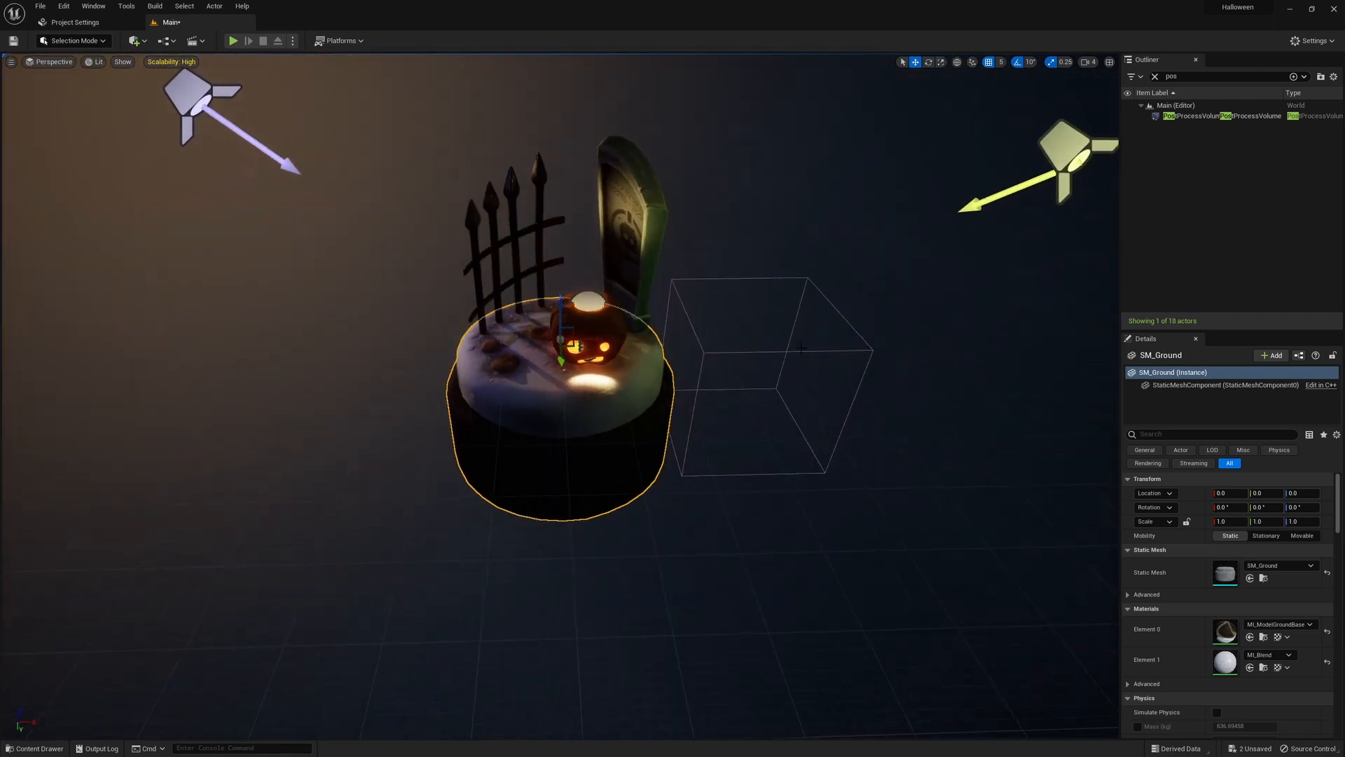
pyautogui.click(750, 432)
# Finish tweaking bloom intensity and give the volume a slight chromatic aberration
pyautogui.moveTo(1236, 576); pyautogui.dragTo(1236, 577)
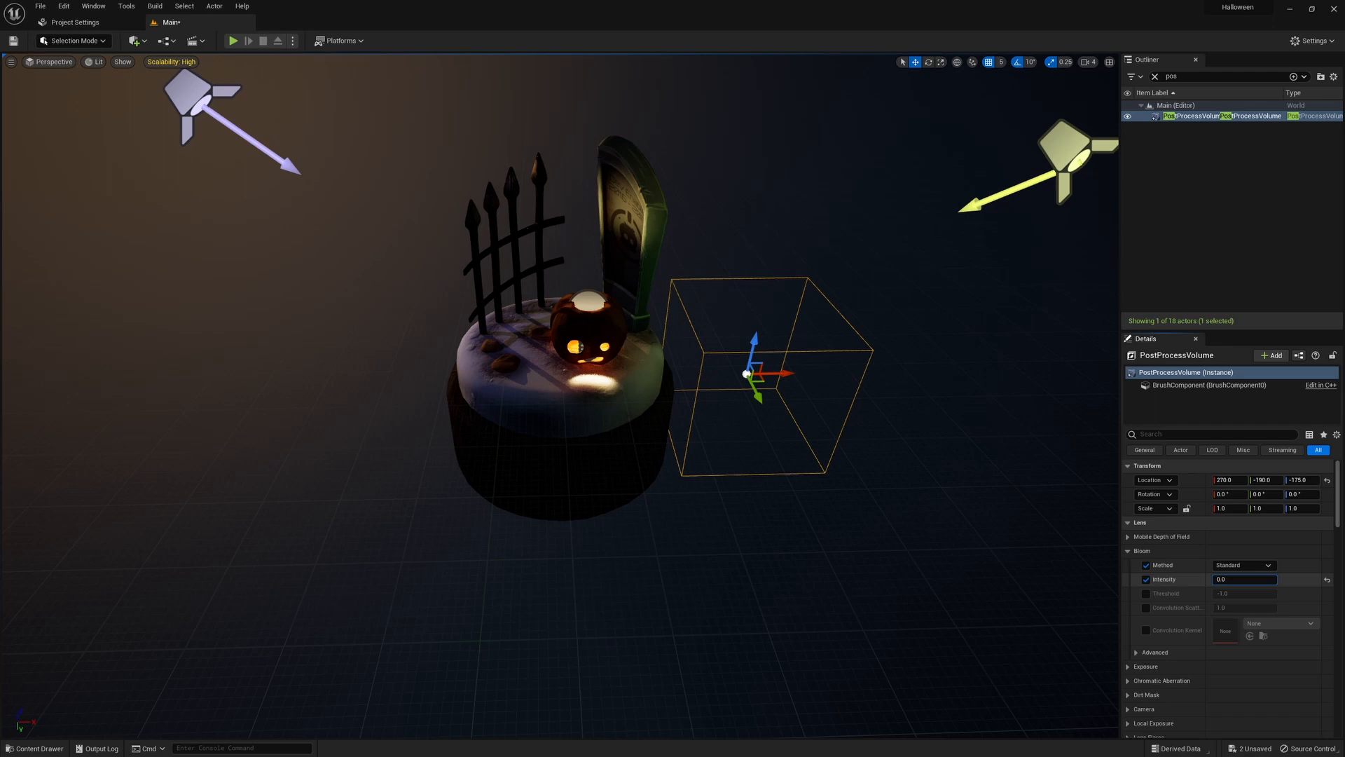
pyautogui.click(1129, 550)
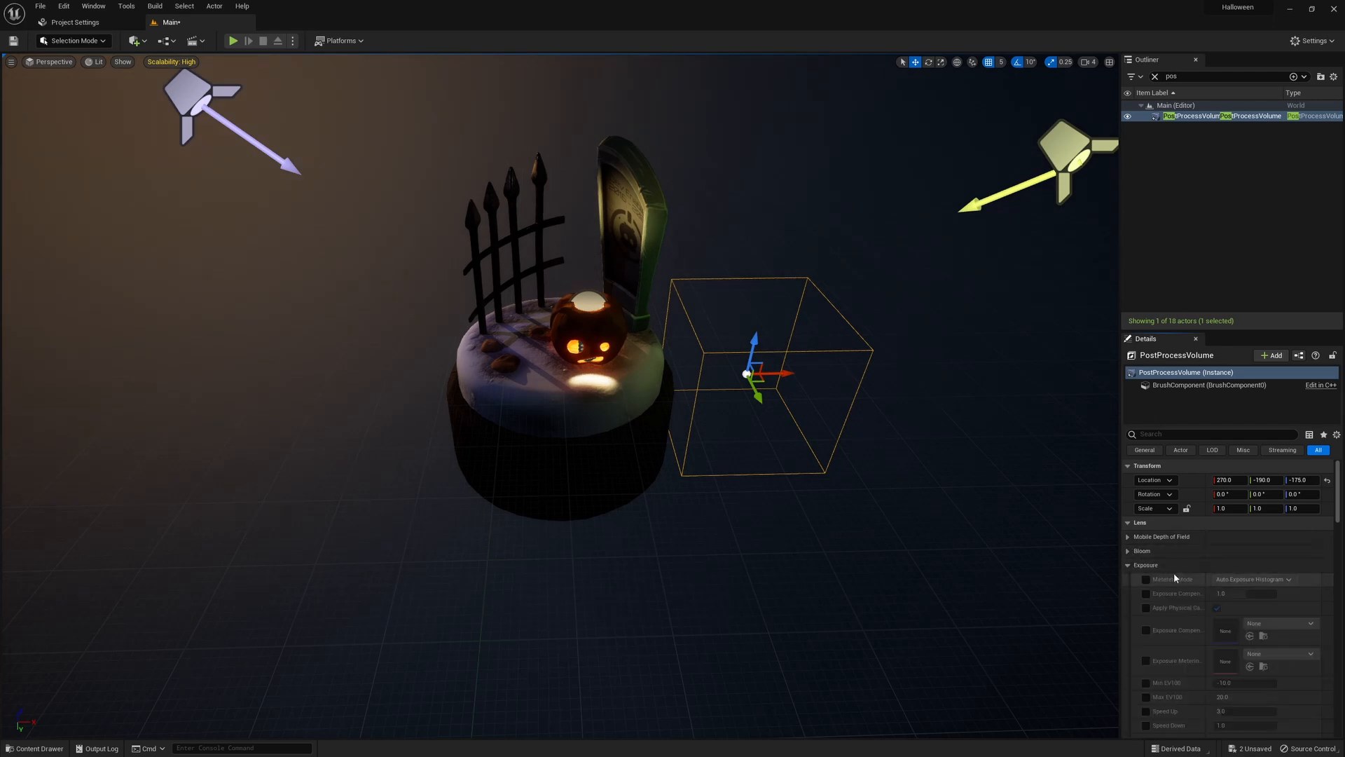
pyautogui.scroll(-2, 1129, 525)
pyautogui.click(1129, 496)
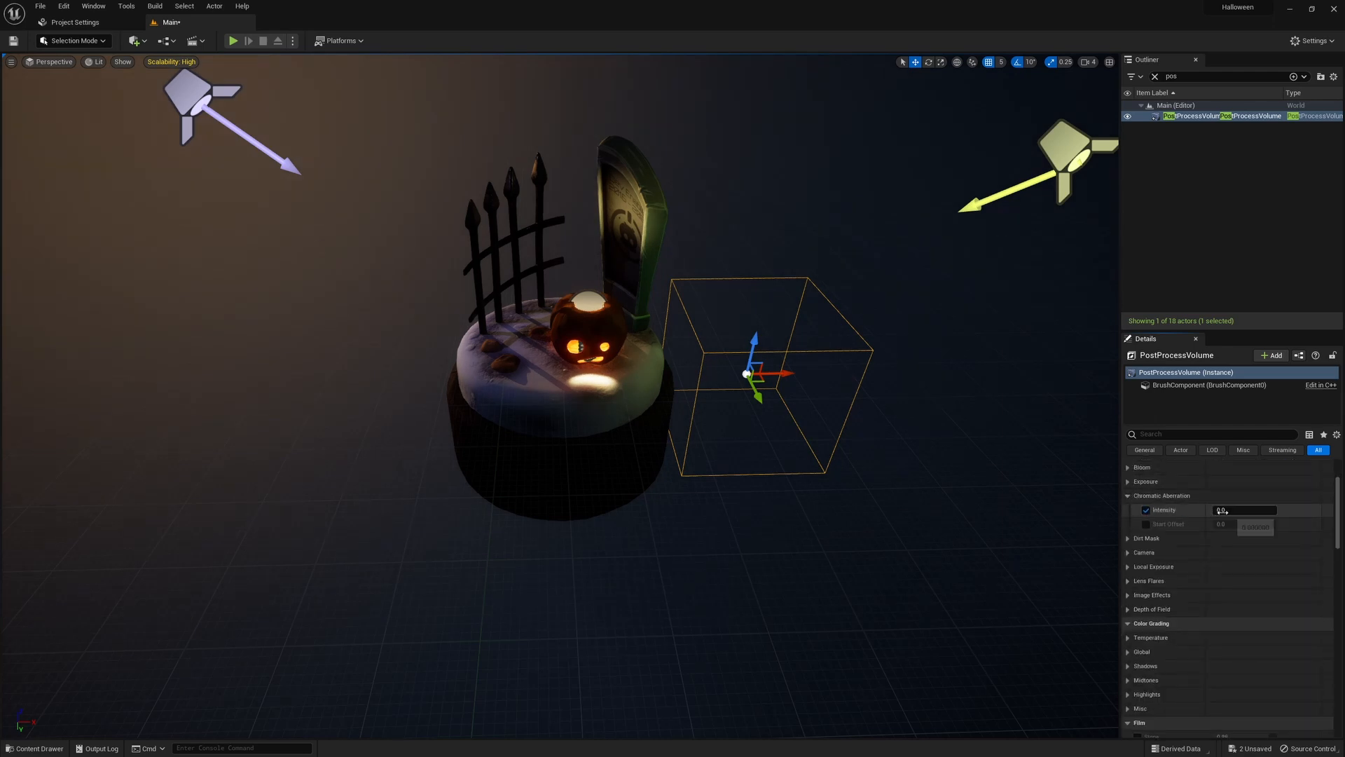
pyautogui.moveTo(1240, 510)
pyautogui.mouseDown()
pyautogui.moveTo(1261, 510)
pyautogui.moveTo(1217, 511)
pyautogui.mouseUp()
pyautogui.click(1129, 496)
# Override lens flare intensity and settle it at a faint value around 0.256
pyautogui.click(1129, 553)
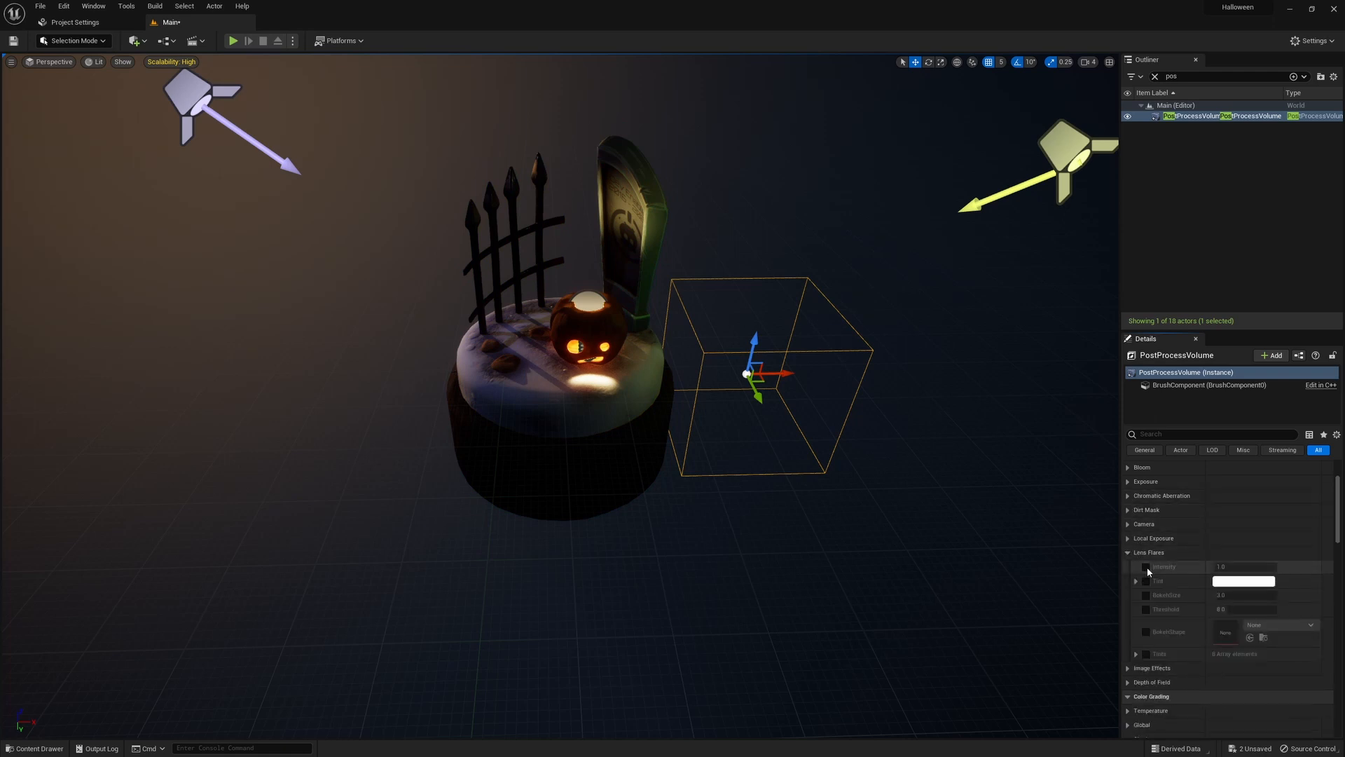
pyautogui.moveTo(1219, 567); pyautogui.dragTo(1245, 567)
pyautogui.moveTo(526, 631); pyautogui.dragTo(233, 671)
pyautogui.click(1147, 567)
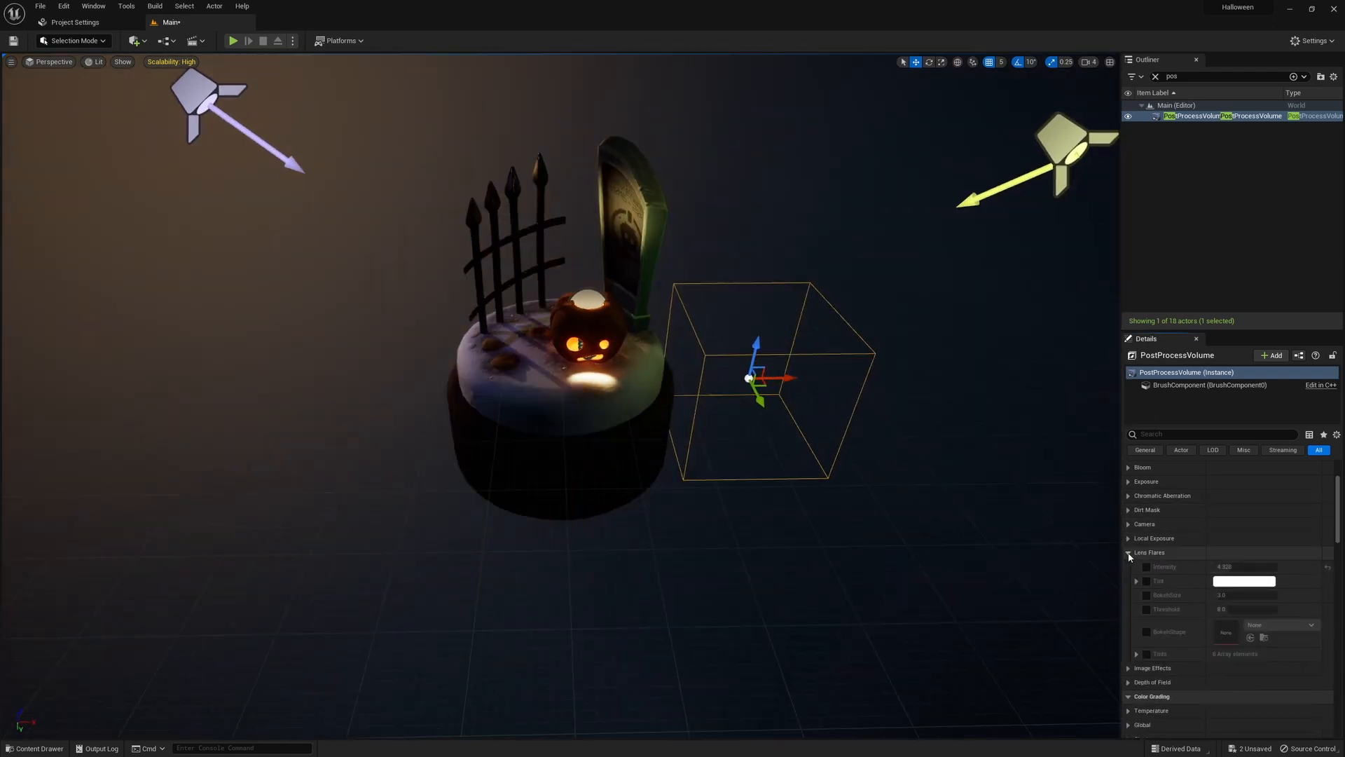
pyautogui.click(1147, 566)
pyautogui.moveTo(1219, 566); pyautogui.dragTo(1177, 567)
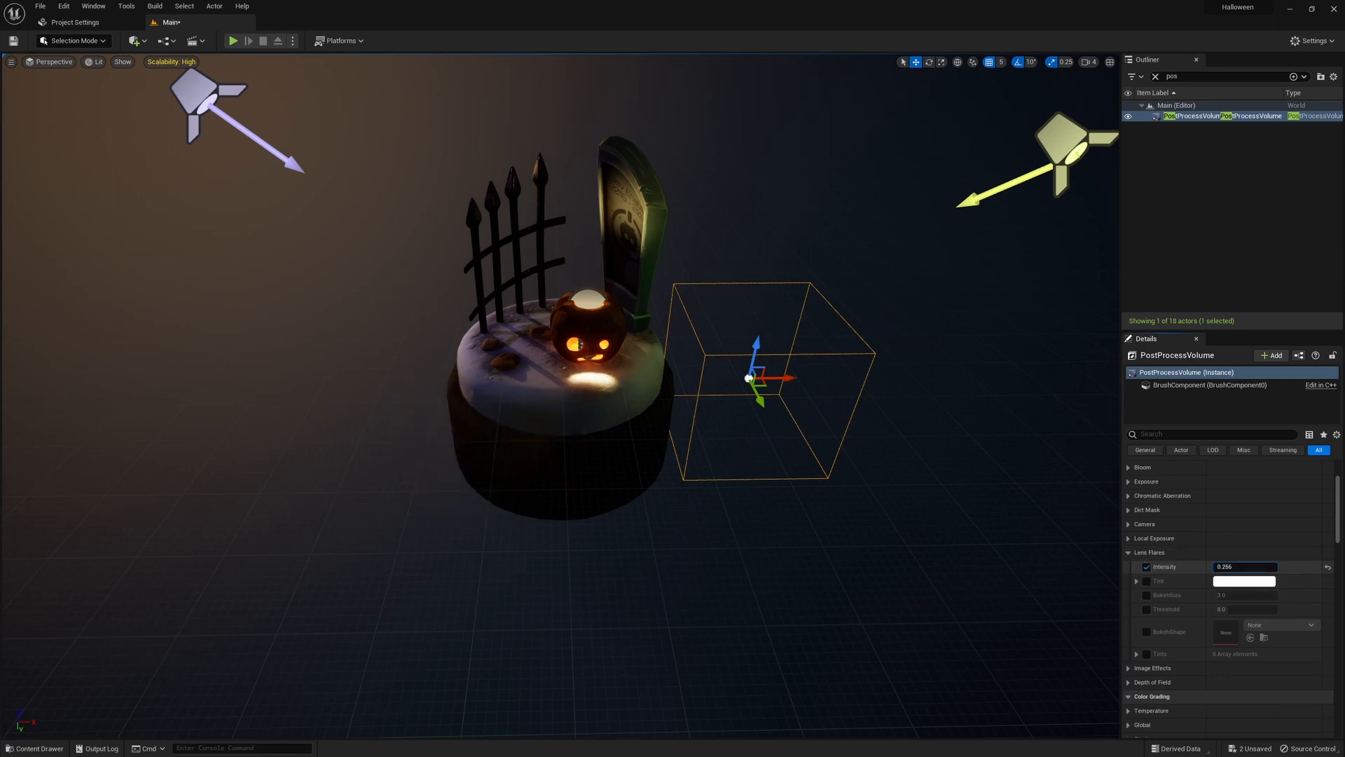
pyautogui.moveTo(631, 578); pyautogui.dragTo(694, 588)
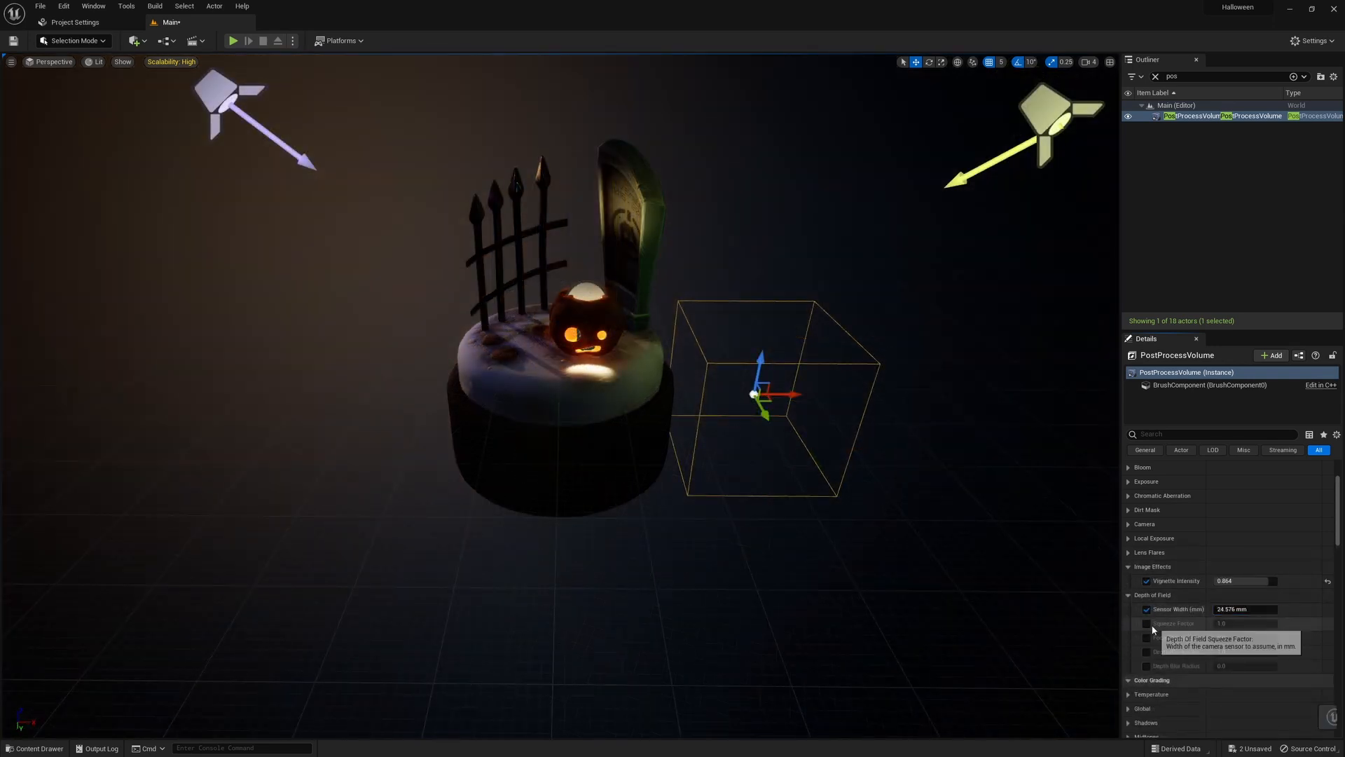
# Override squeeze factor, widen sensor width and pull focal distance down to about 481 for deeper blur
pyautogui.click(1147, 623)
pyautogui.moveTo(1240, 623); pyautogui.dragTo(1170, 635)
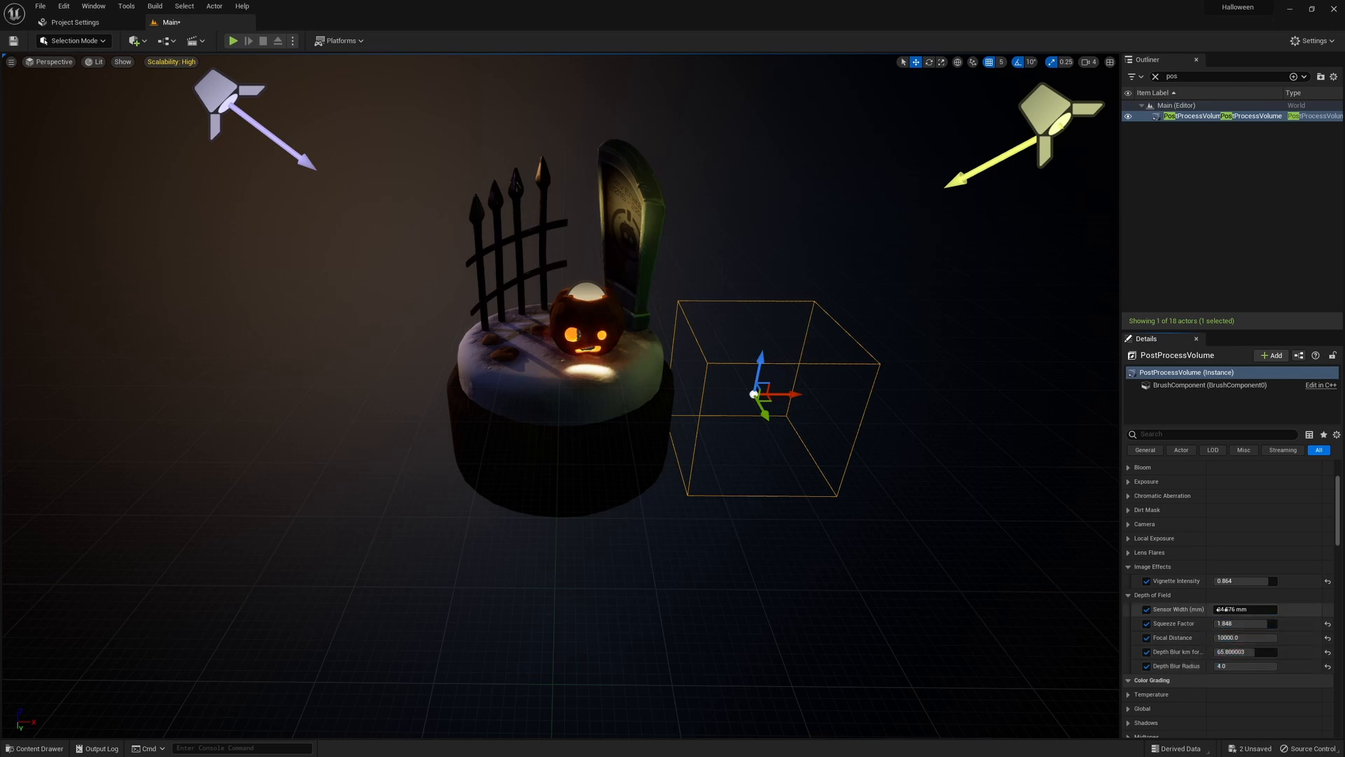
pyautogui.moveTo(1230, 608); pyautogui.dragTo(1261, 608)
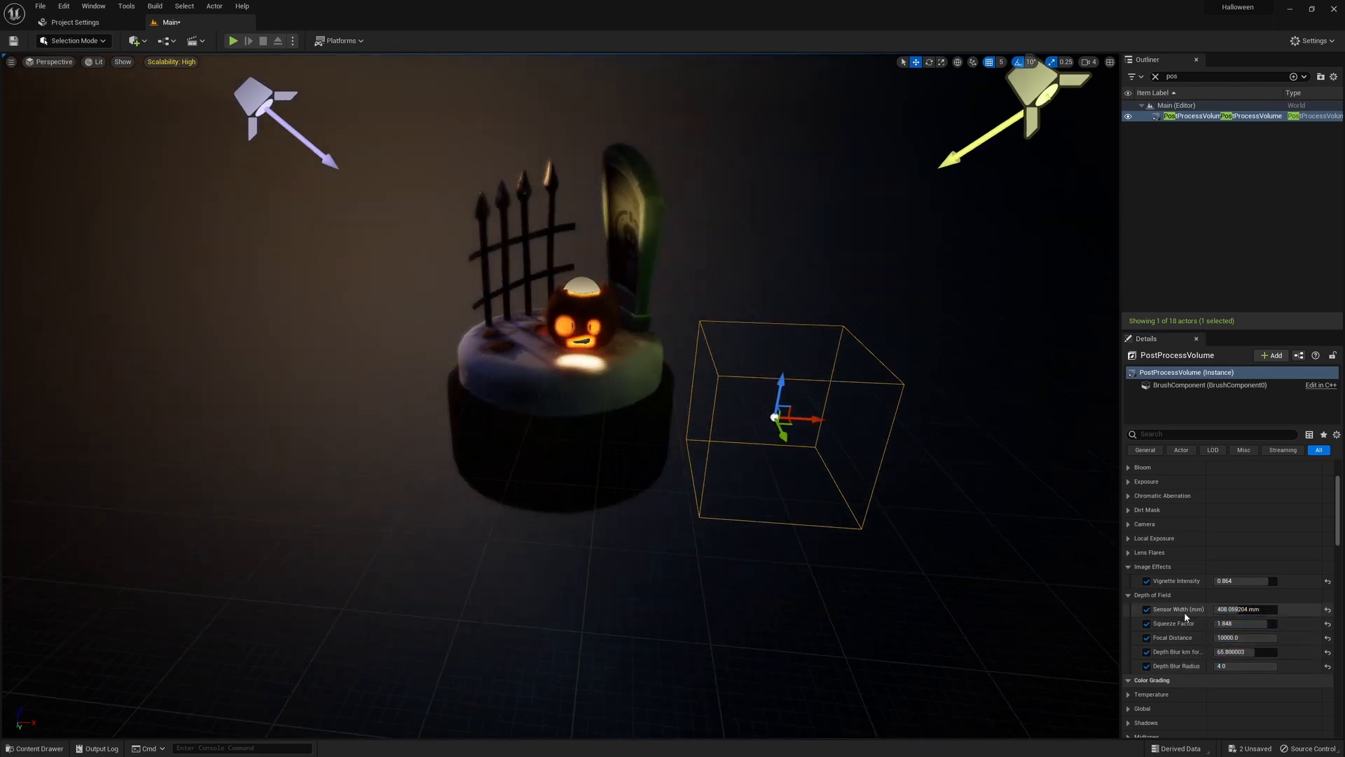
pyautogui.moveTo(1246, 637); pyautogui.dragTo(1225, 637)
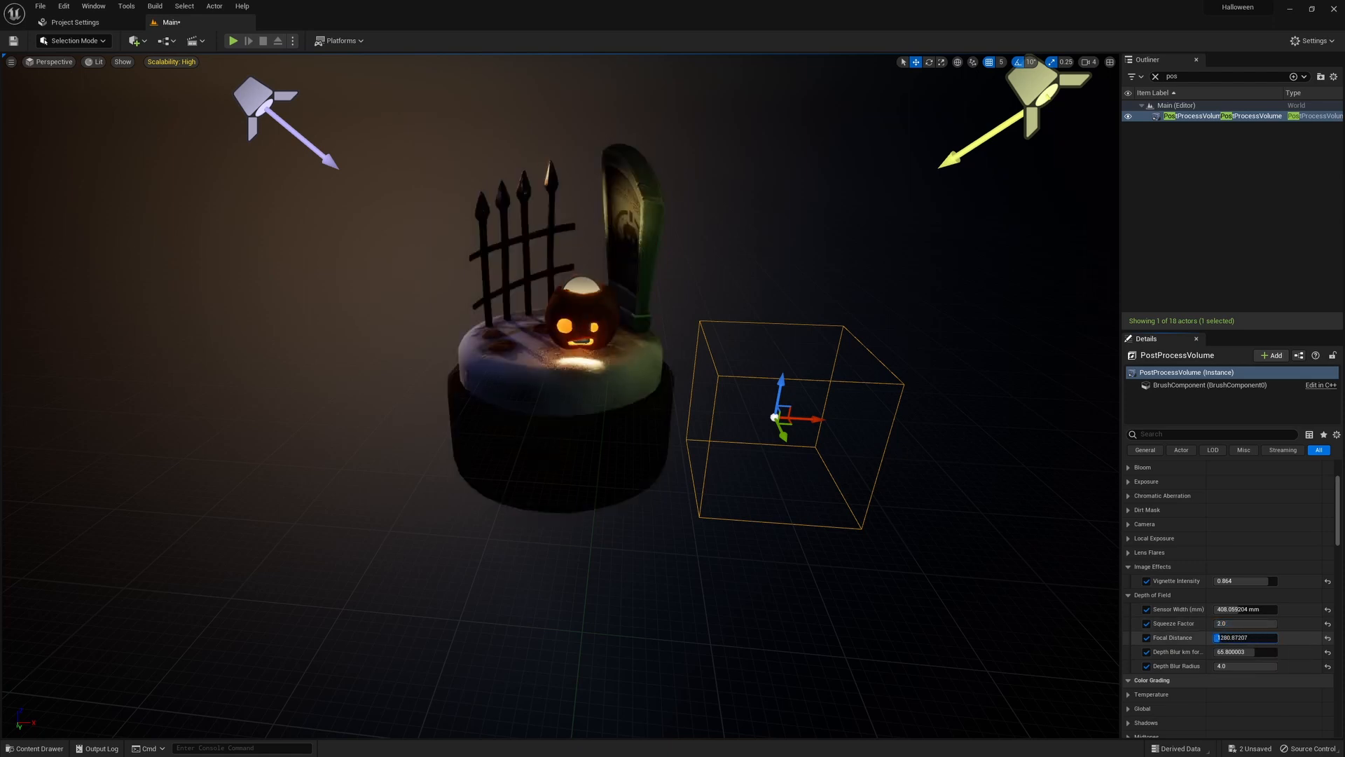
pyautogui.press('g')
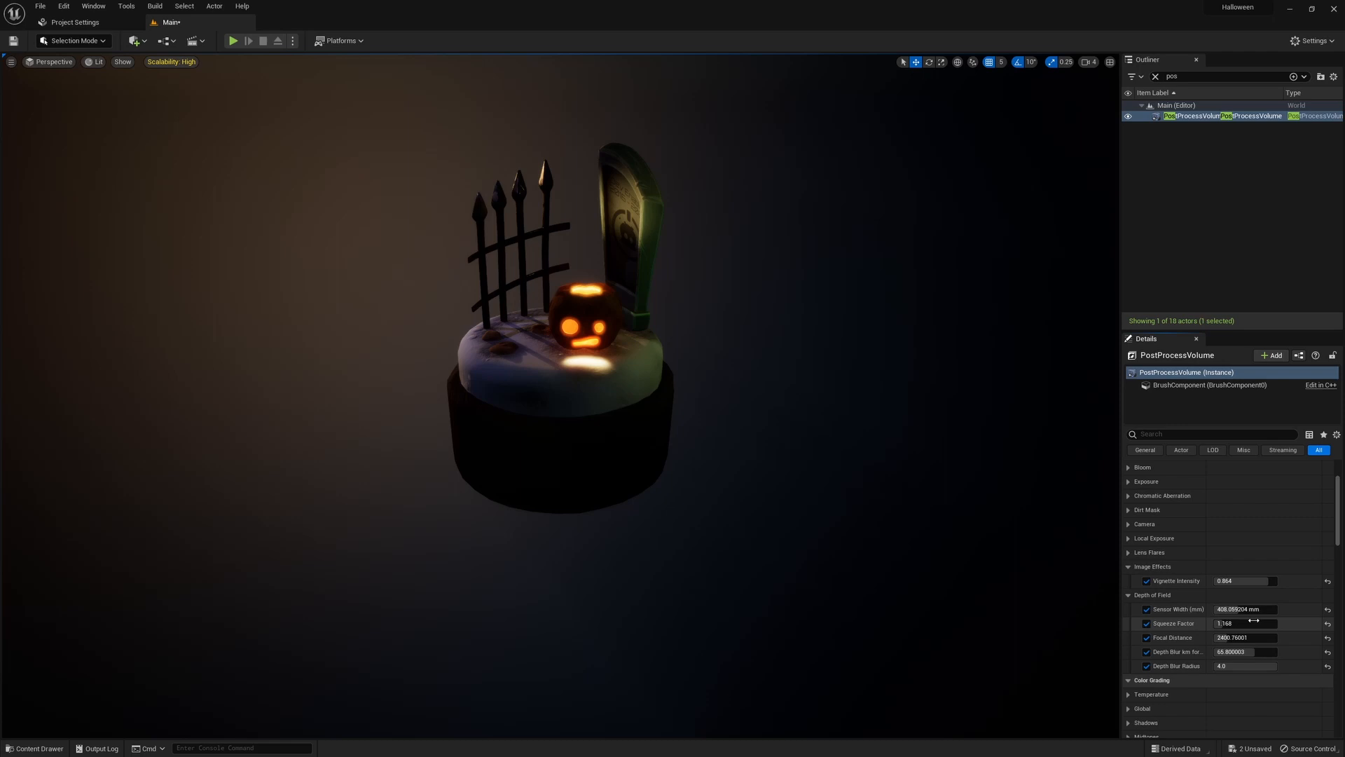
pyautogui.write('1.0')
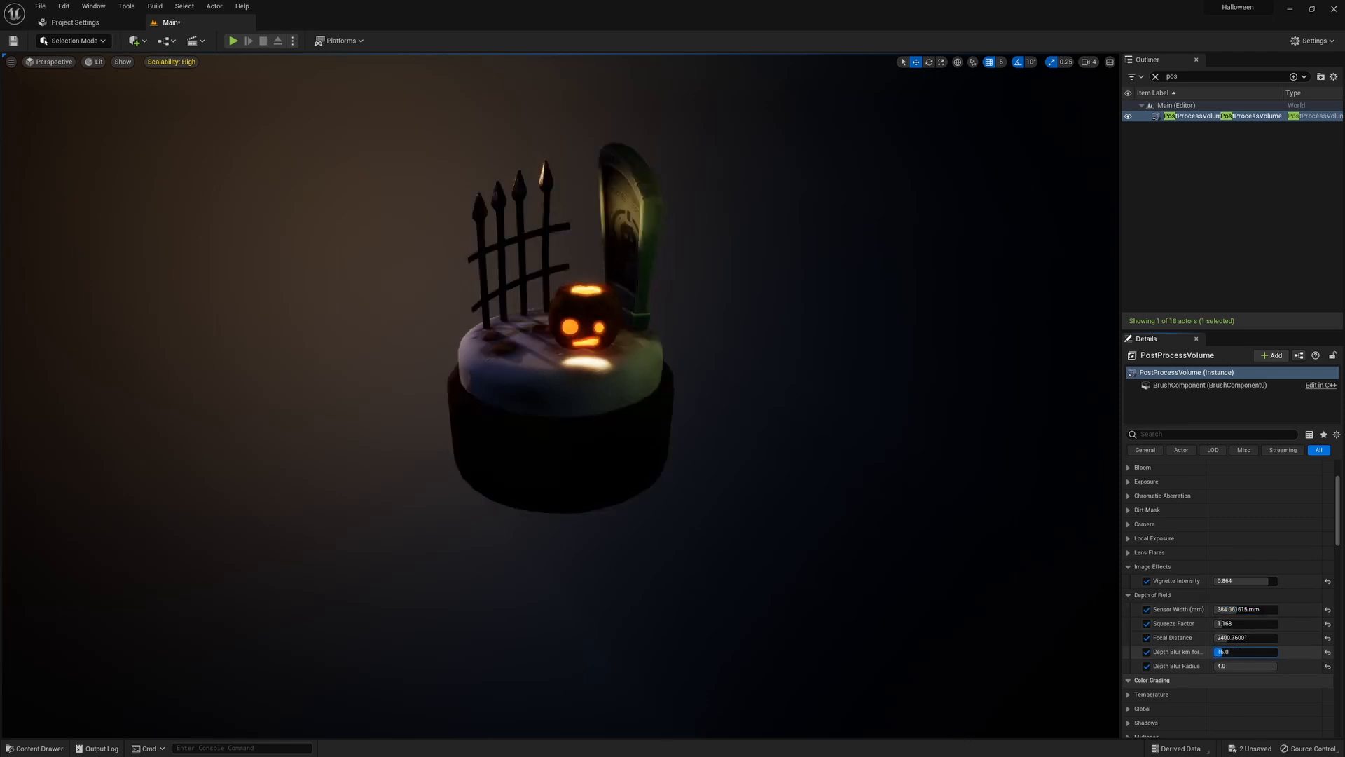
pyautogui.moveTo(1245, 637); pyautogui.dragTo(1209, 637)
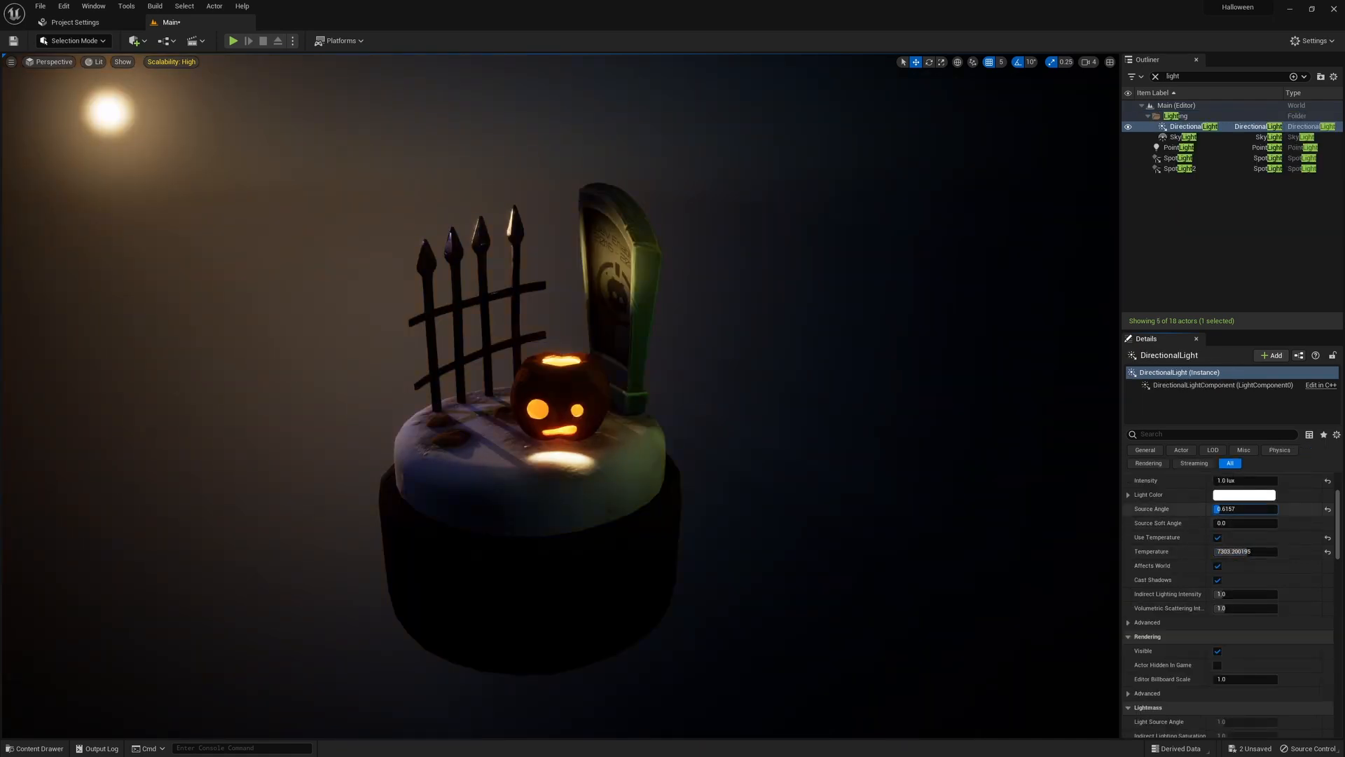
pyautogui.write('0')
# Set the sun's Source Angle to 0 then about 0.08 for a small moon-like disc
pyautogui.press('Return')
pyautogui.moveTo(1245, 509); pyautogui.dragTo(1245, 509)
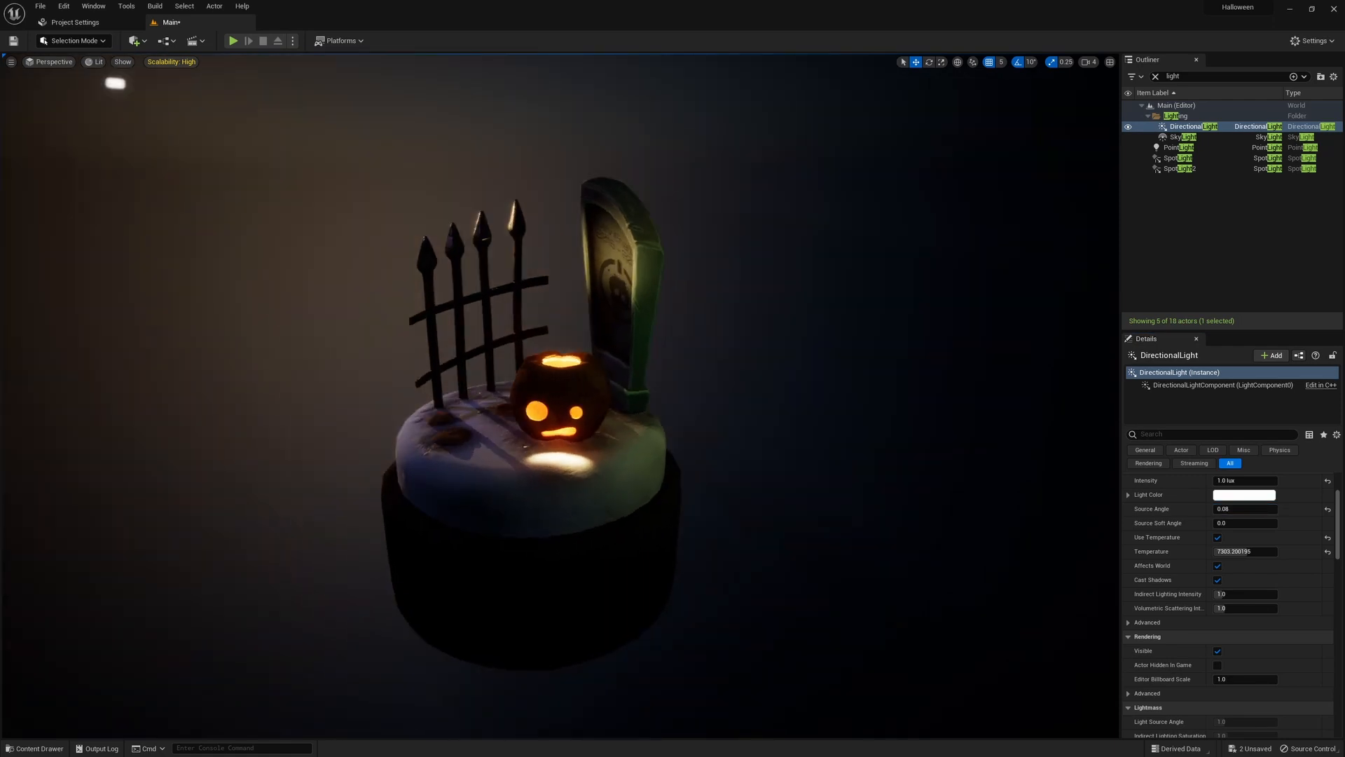
pyautogui.moveTo(526, 421)
pyautogui.keyDown('alt'); pyautogui.mouseDown()
pyautogui.moveTo(557, 415)
pyautogui.moveTo(525, 399)
pyautogui.mouseUp(); pyautogui.keyUp('alt')
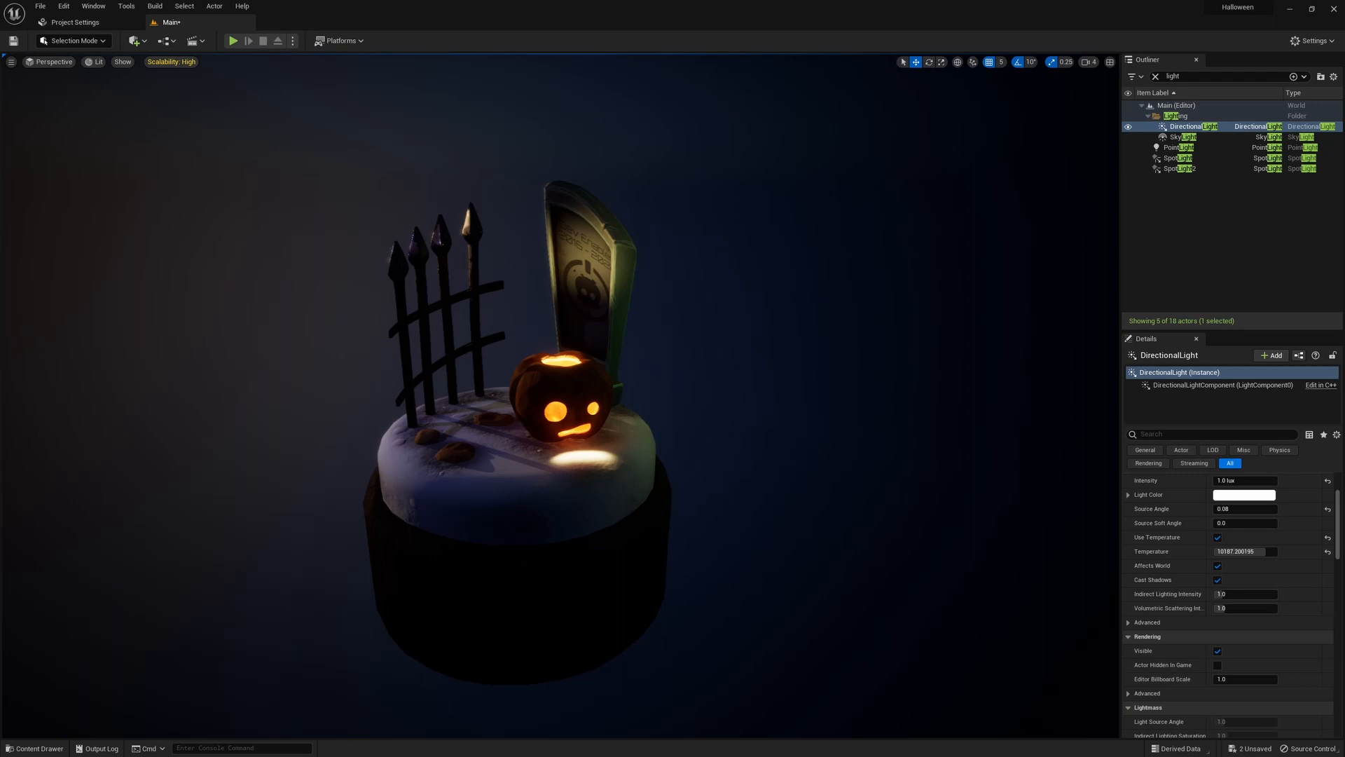
pyautogui.moveTo(715, 438)
pyautogui.keyDown('alt'); pyautogui.mouseDown()
pyautogui.moveTo(735, 431)
pyautogui.moveTo(673, 441)
pyautogui.mouseUp(); pyautogui.keyUp('alt')
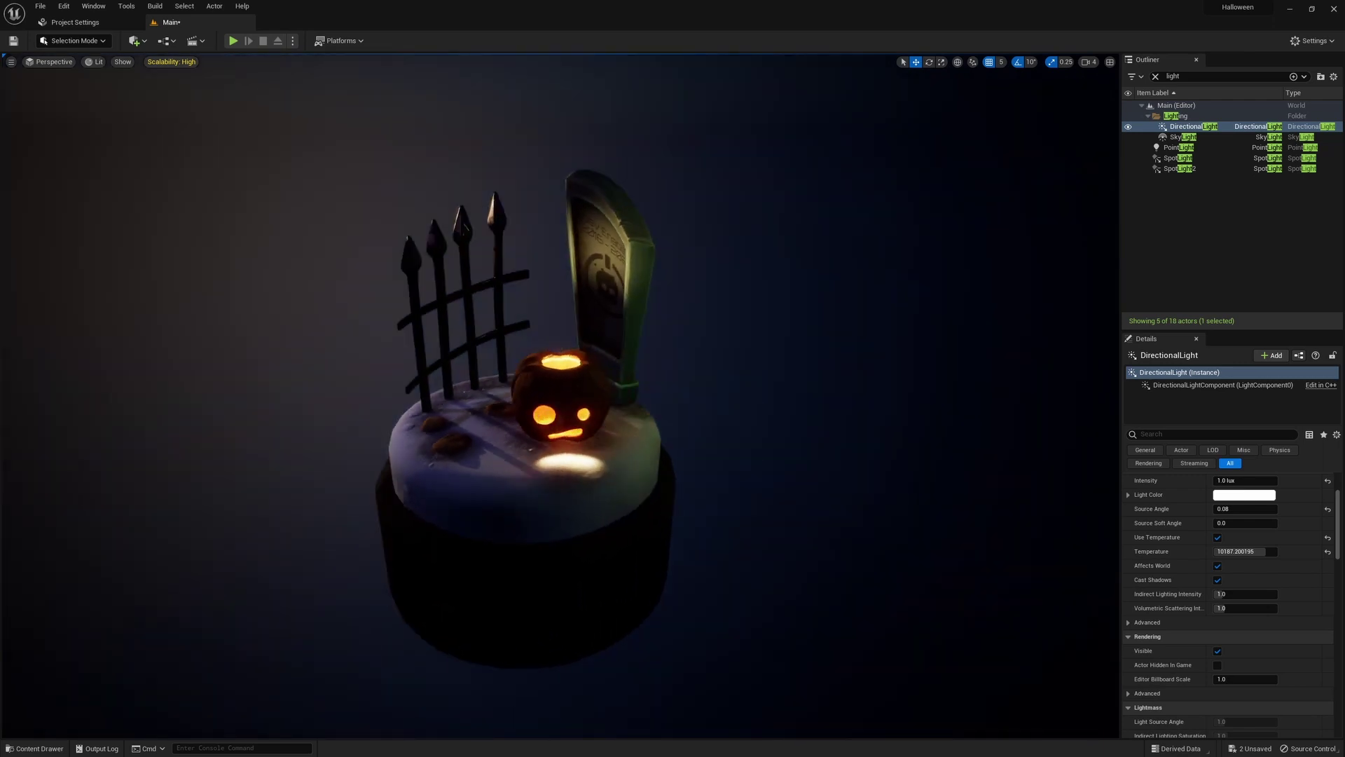
# Frame a rock and the pumpkin to check the look, then reselect the sun light with the moon in view
pyautogui.click(457, 442)
pyautogui.press('f')
pyautogui.scroll(-5, 631, 474)
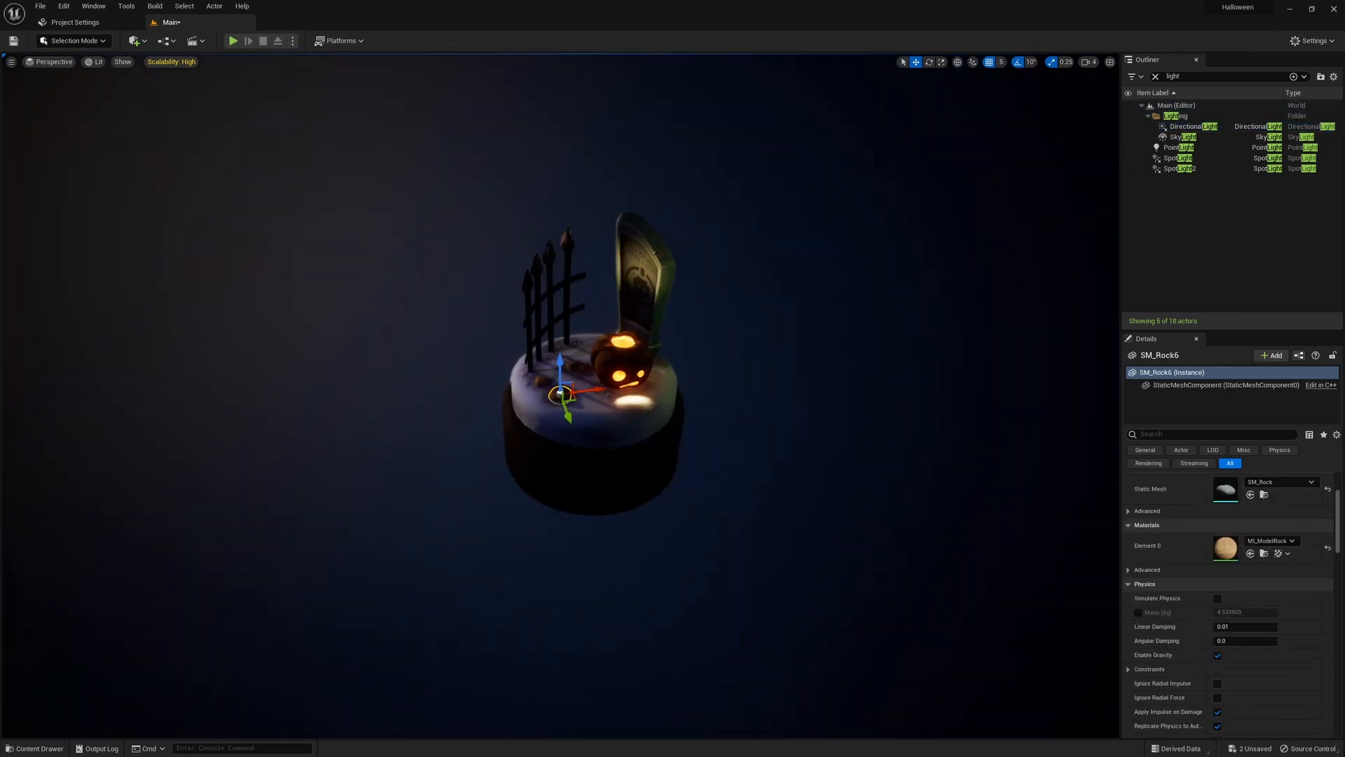
pyautogui.click(628, 531)
pyautogui.press('f')
pyautogui.keyDown('alt'); pyautogui.moveTo(676, 428); pyautogui.dragTo(758, 433); pyautogui.keyUp('alt')
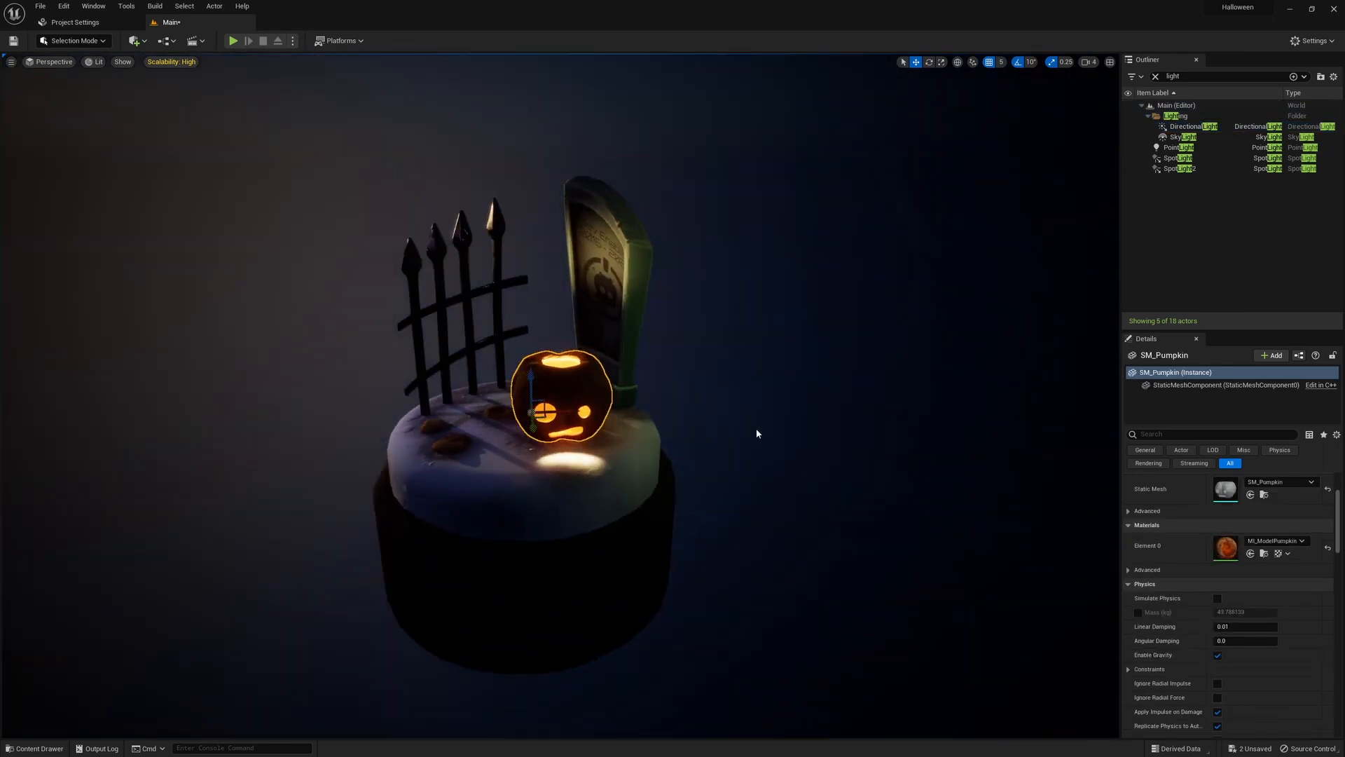
pyautogui.click(1228, 126)
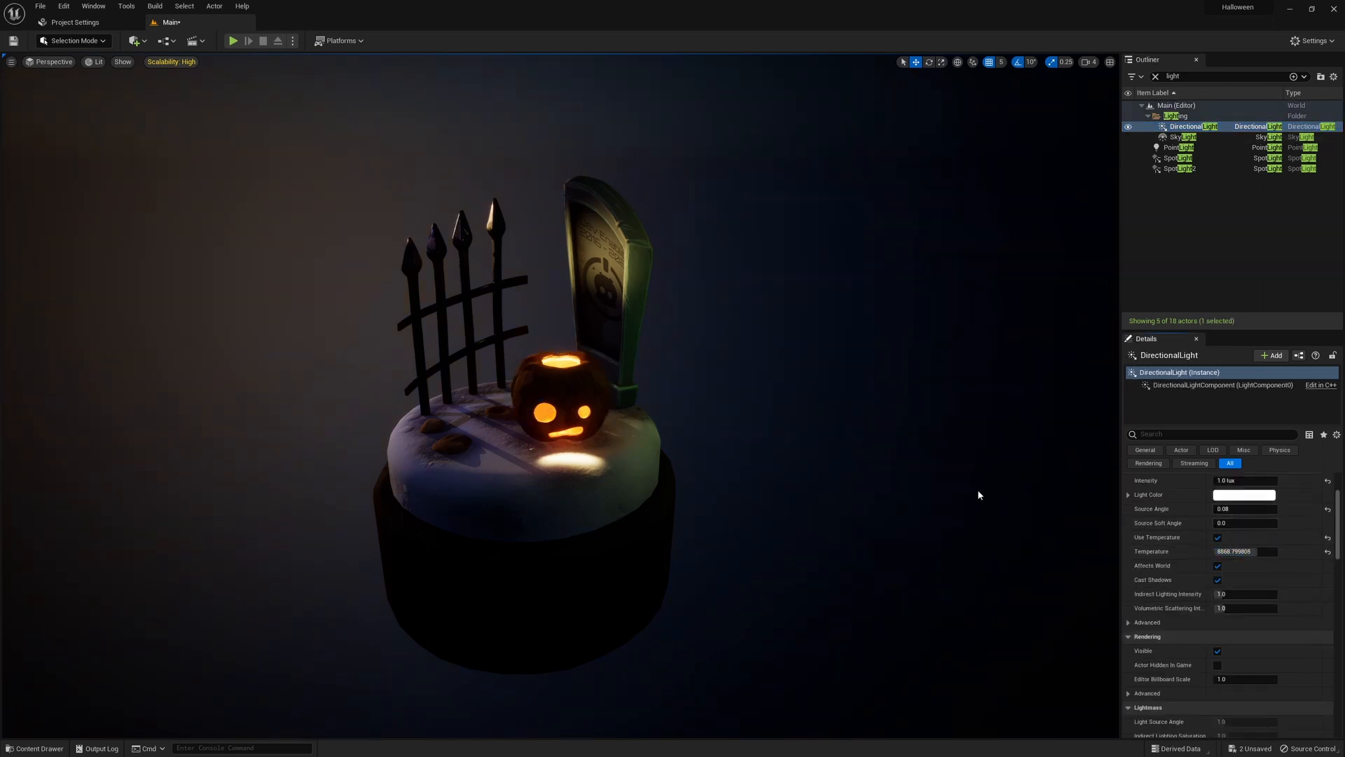
pyautogui.keyDown('alt'); pyautogui.moveTo(978, 493); pyautogui.dragTo(1288, 535); pyautogui.keyUp('alt')
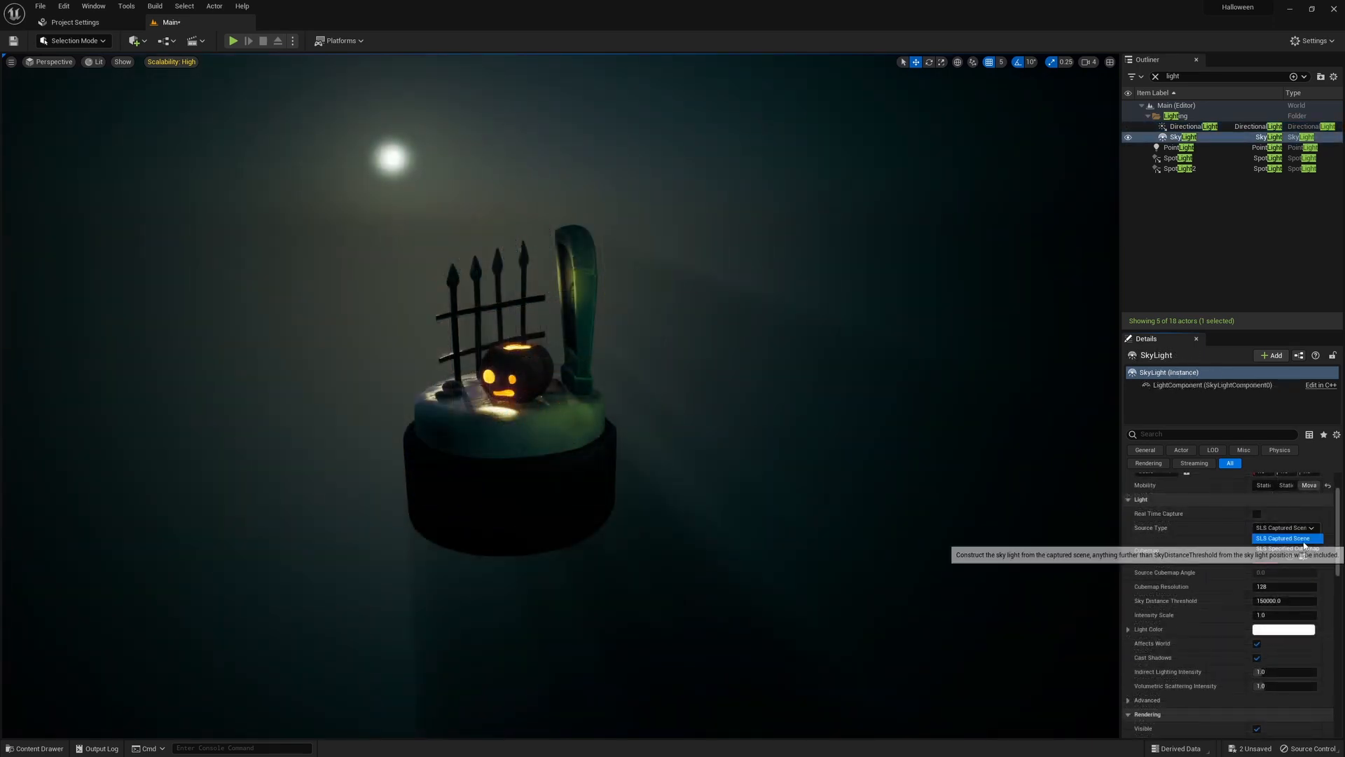
# Switch the SkyLight to SLS Specified Cubemap and show engine content in the cubemap picker
pyautogui.click(1257, 513)
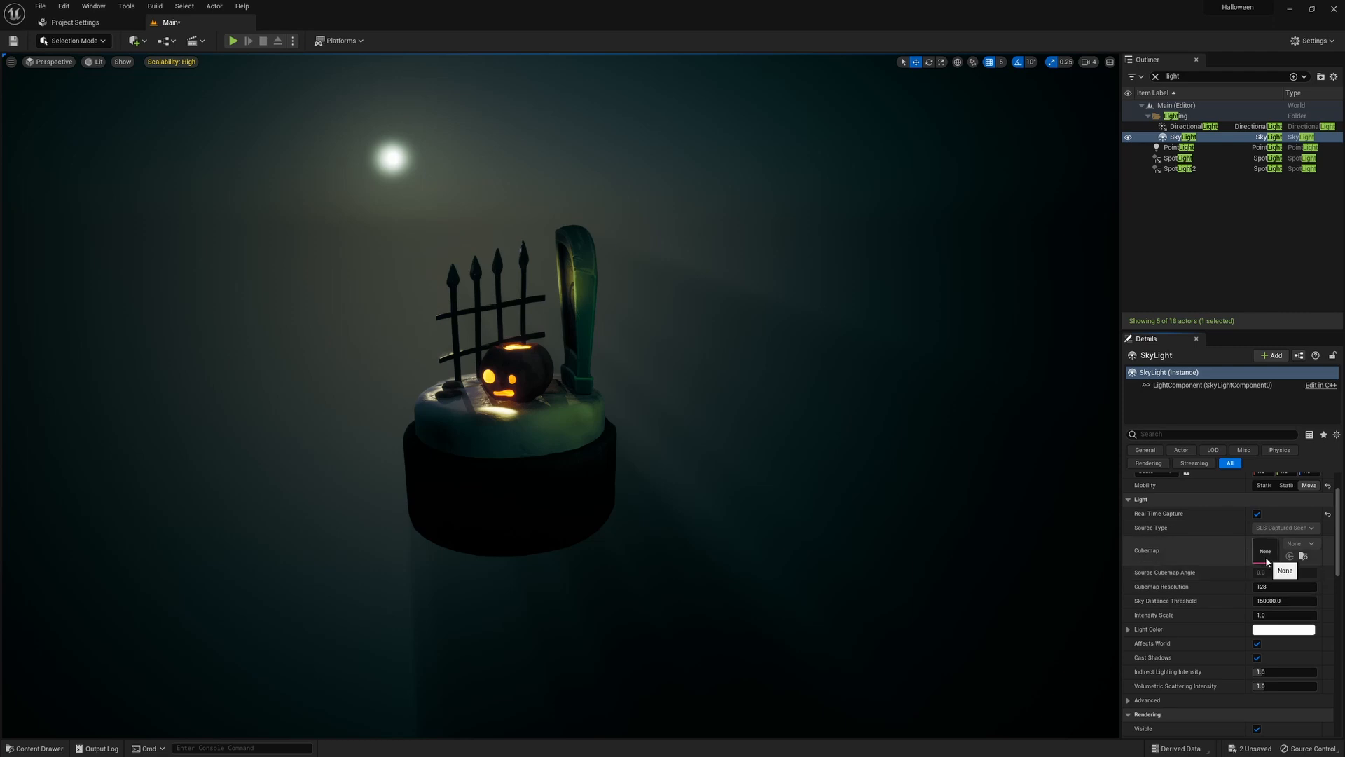
pyautogui.scroll(2, 1287, 581)
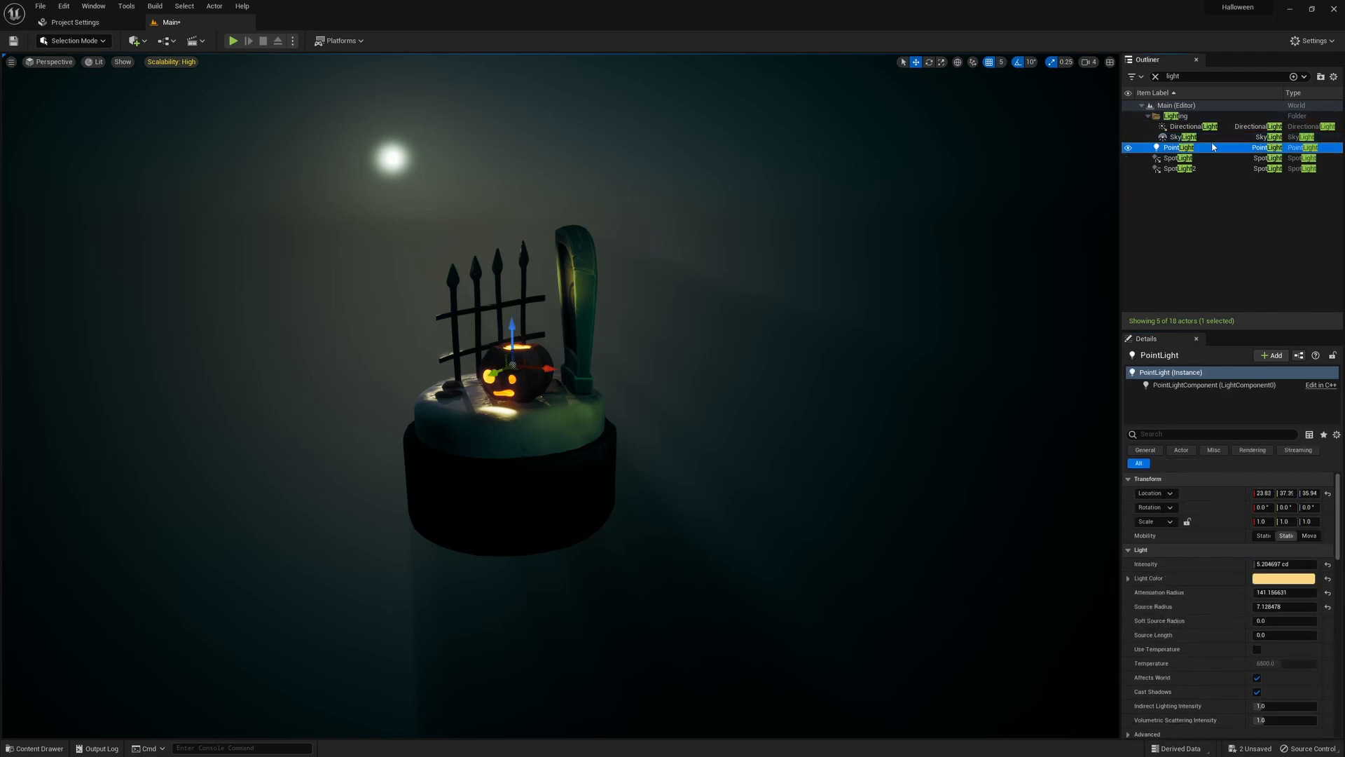
pyautogui.scroll(-1, 1295, 494)
pyautogui.scroll(-1, 1299, 506)
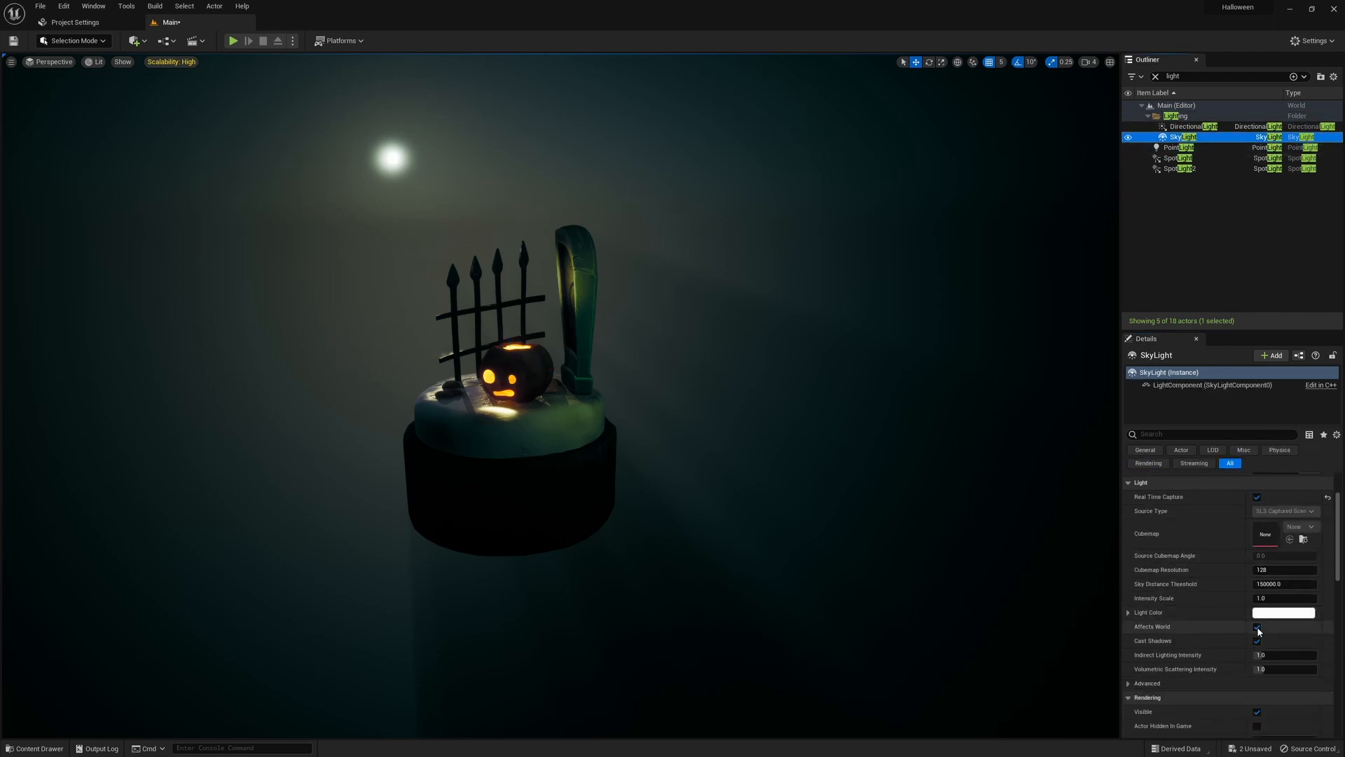
pyautogui.scroll(-1, 1305, 518)
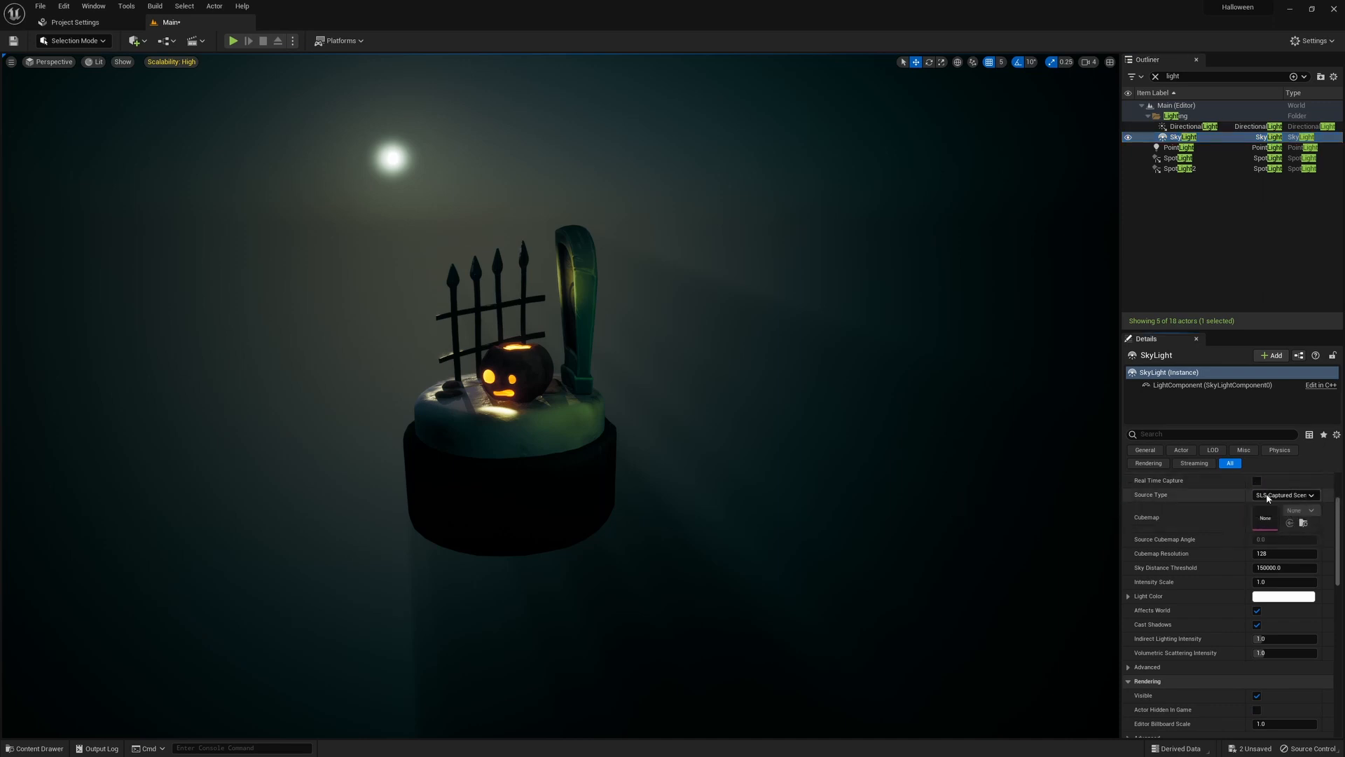
pyautogui.hotkey('ctrl', 'z')
pyautogui.click(1300, 512)
pyautogui.click(1336, 585)
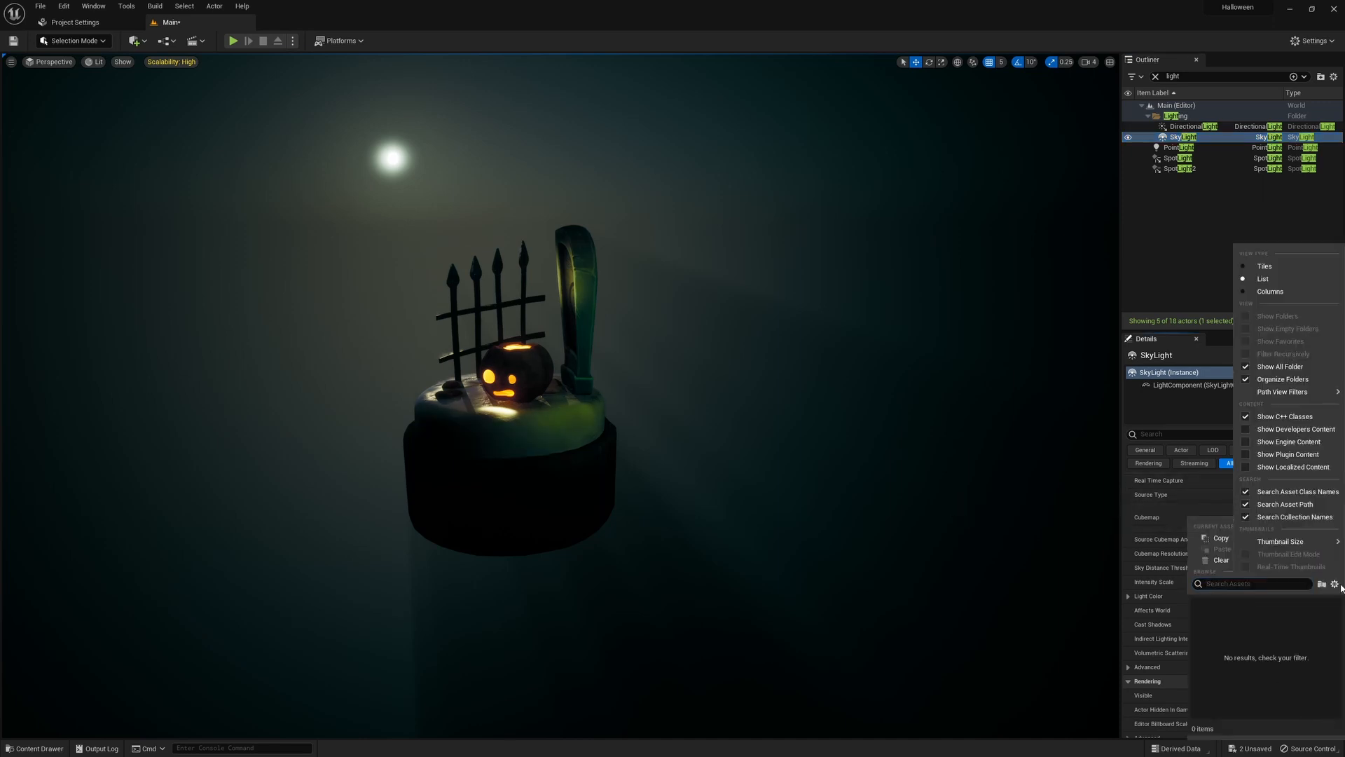
pyautogui.click(1248, 441)
pyautogui.click(1240, 615)
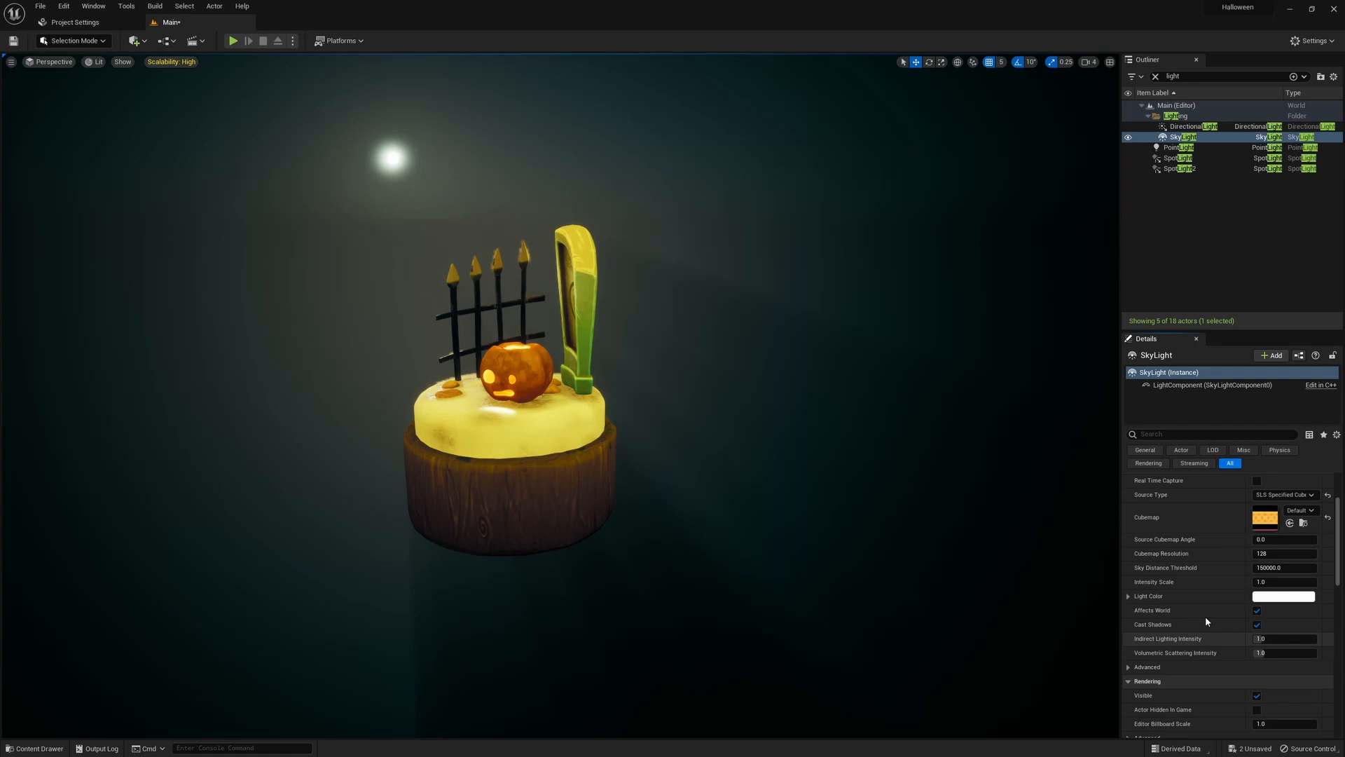
# Try daylight and default cubemaps, then choose the Desert_Outer_HDR cubemap for the sky
pyautogui.click(1300, 510)
pyautogui.click(1261, 621)
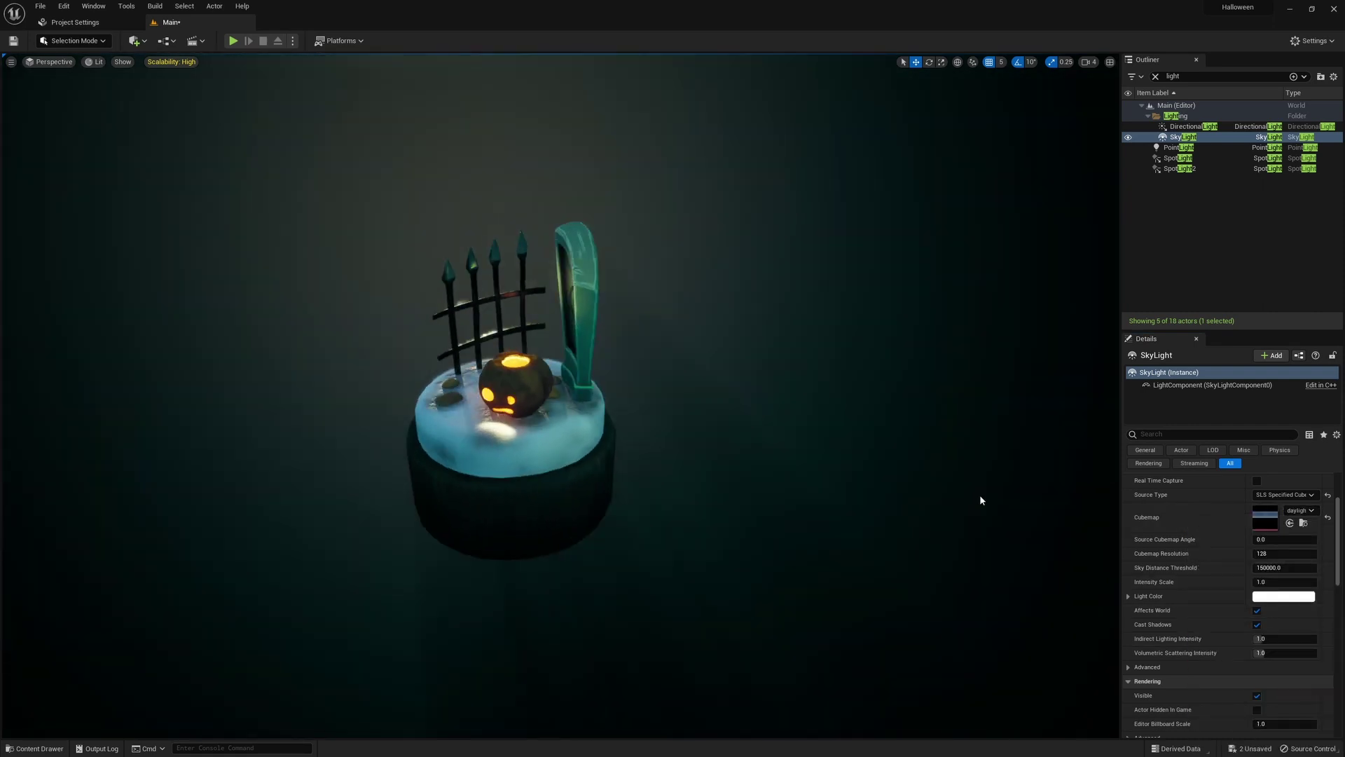
pyautogui.click(1300, 509)
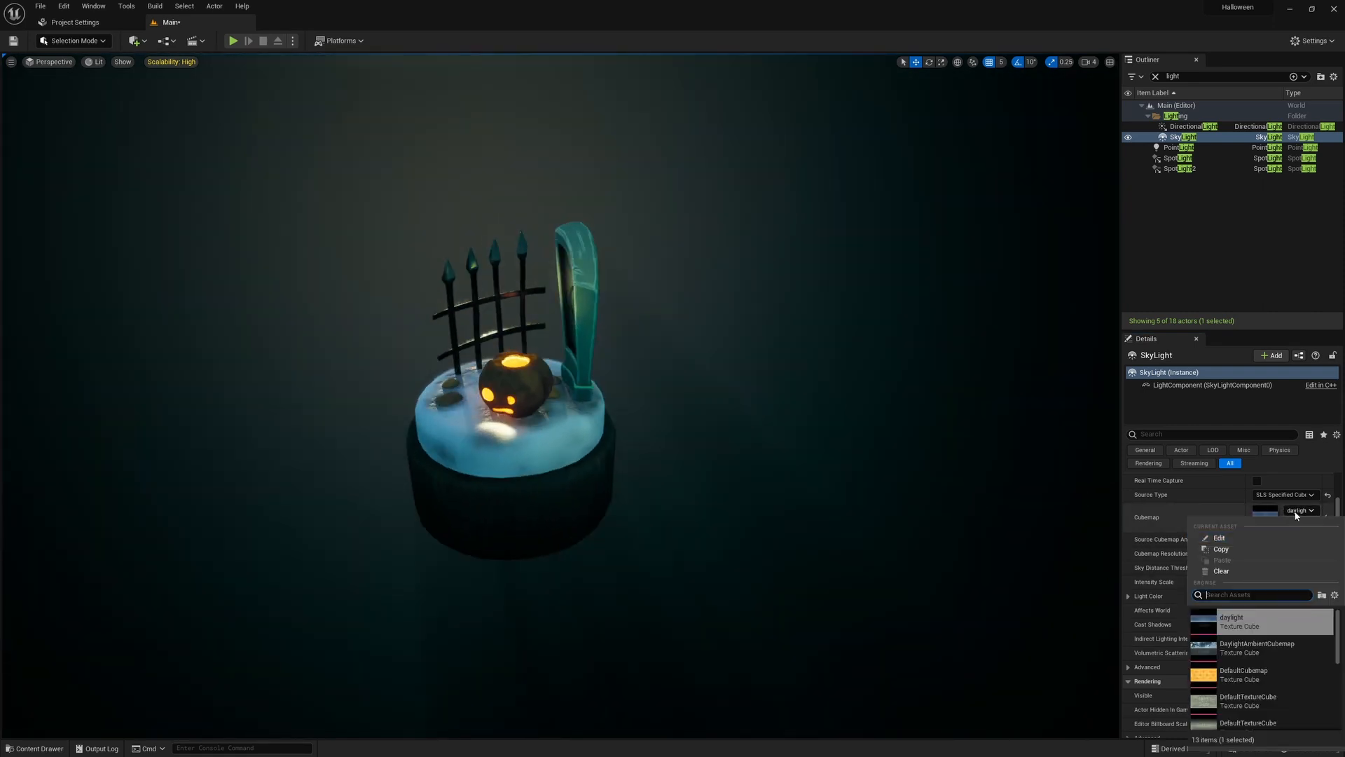
pyautogui.click(1261, 621)
pyautogui.click(1303, 510)
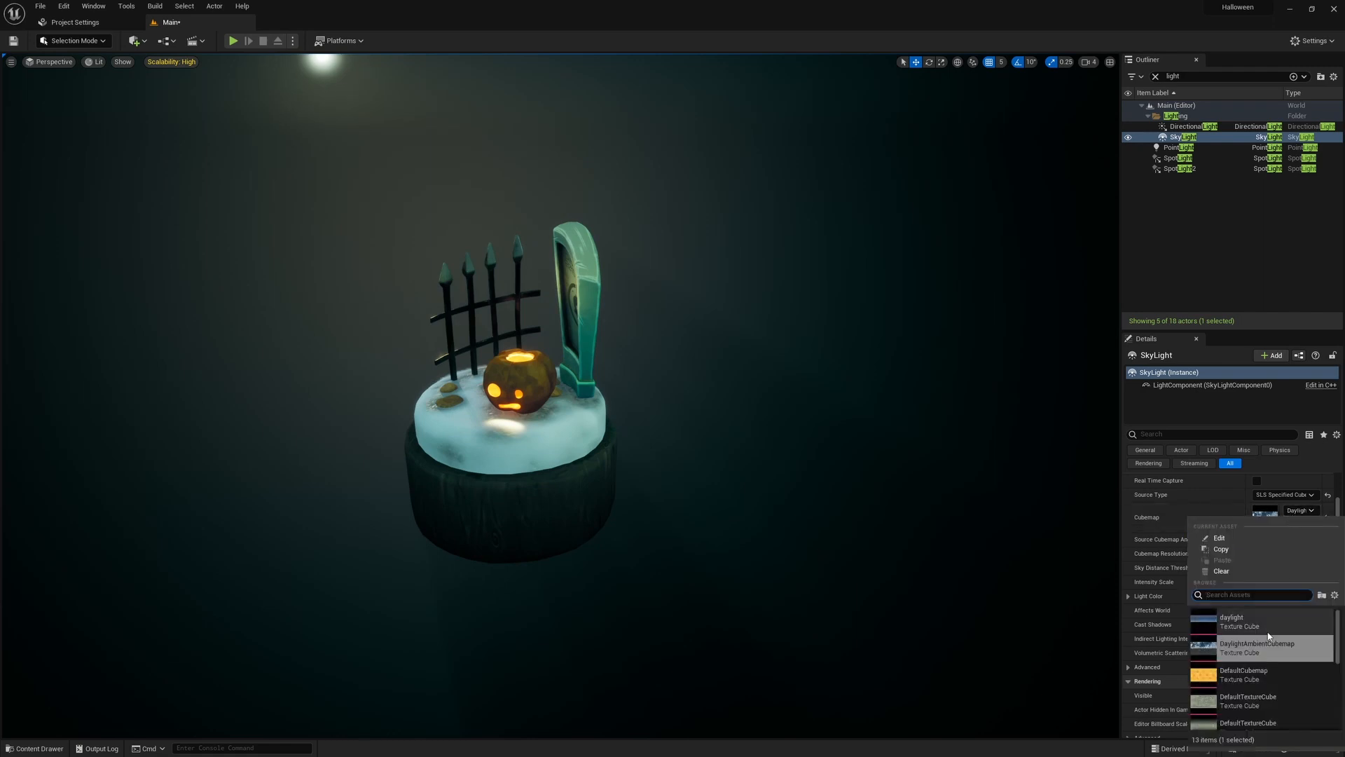
pyautogui.click(1248, 699)
pyautogui.click(1311, 510)
pyautogui.click(1310, 509)
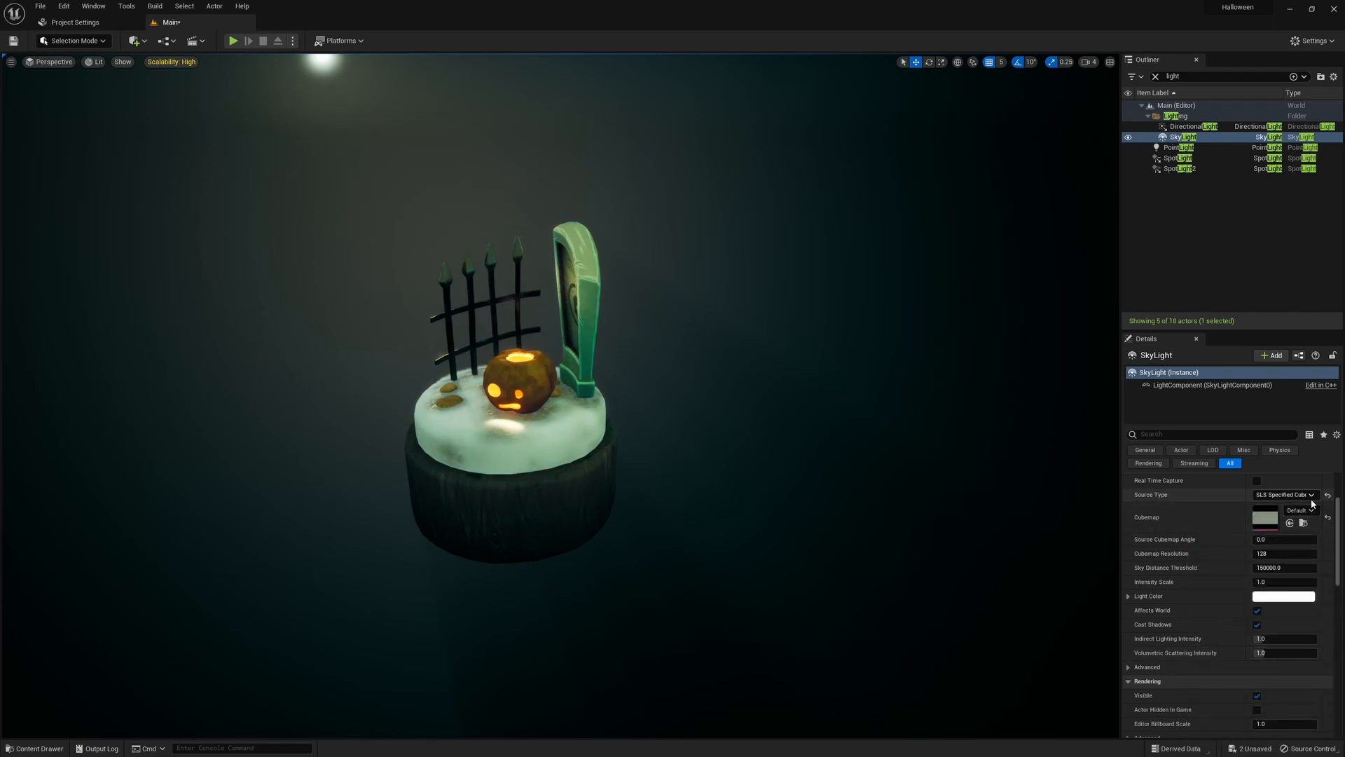
pyautogui.click(1309, 510)
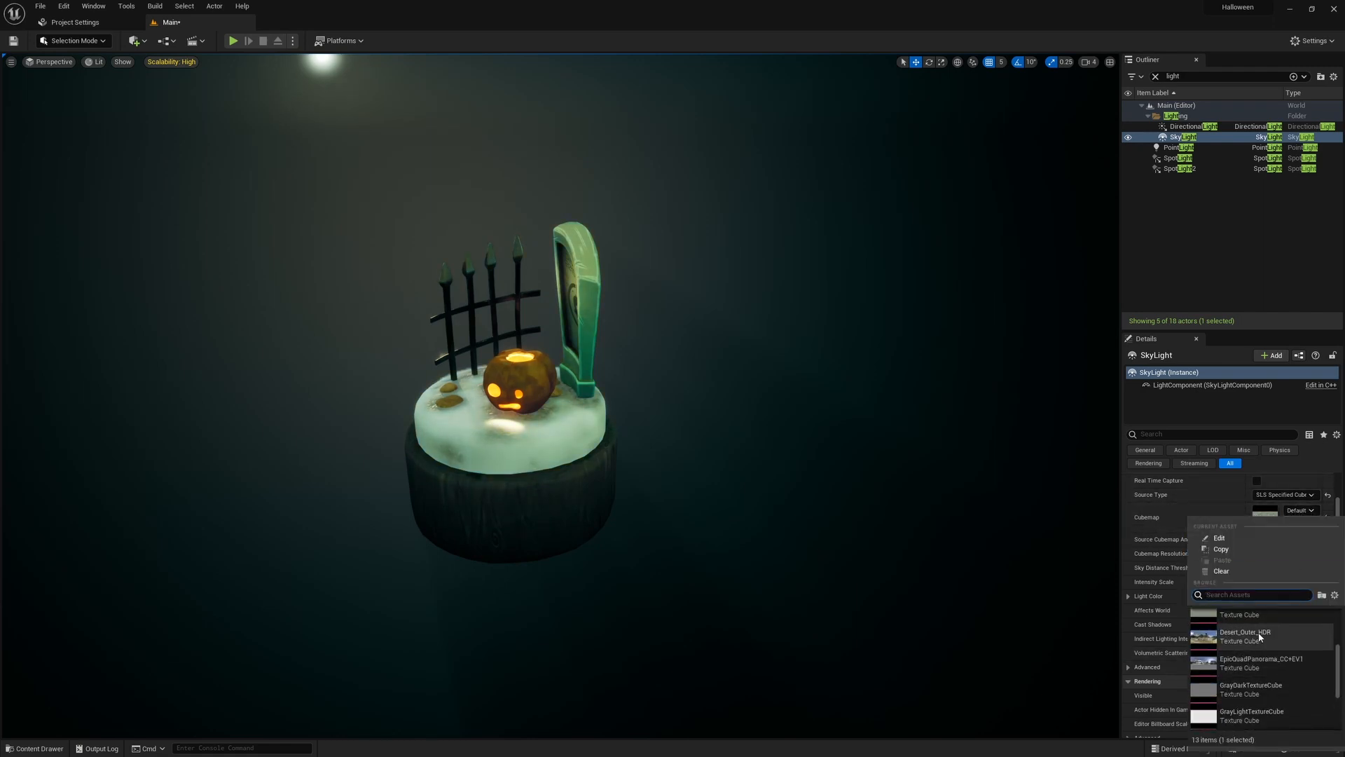
pyautogui.click(1235, 719)
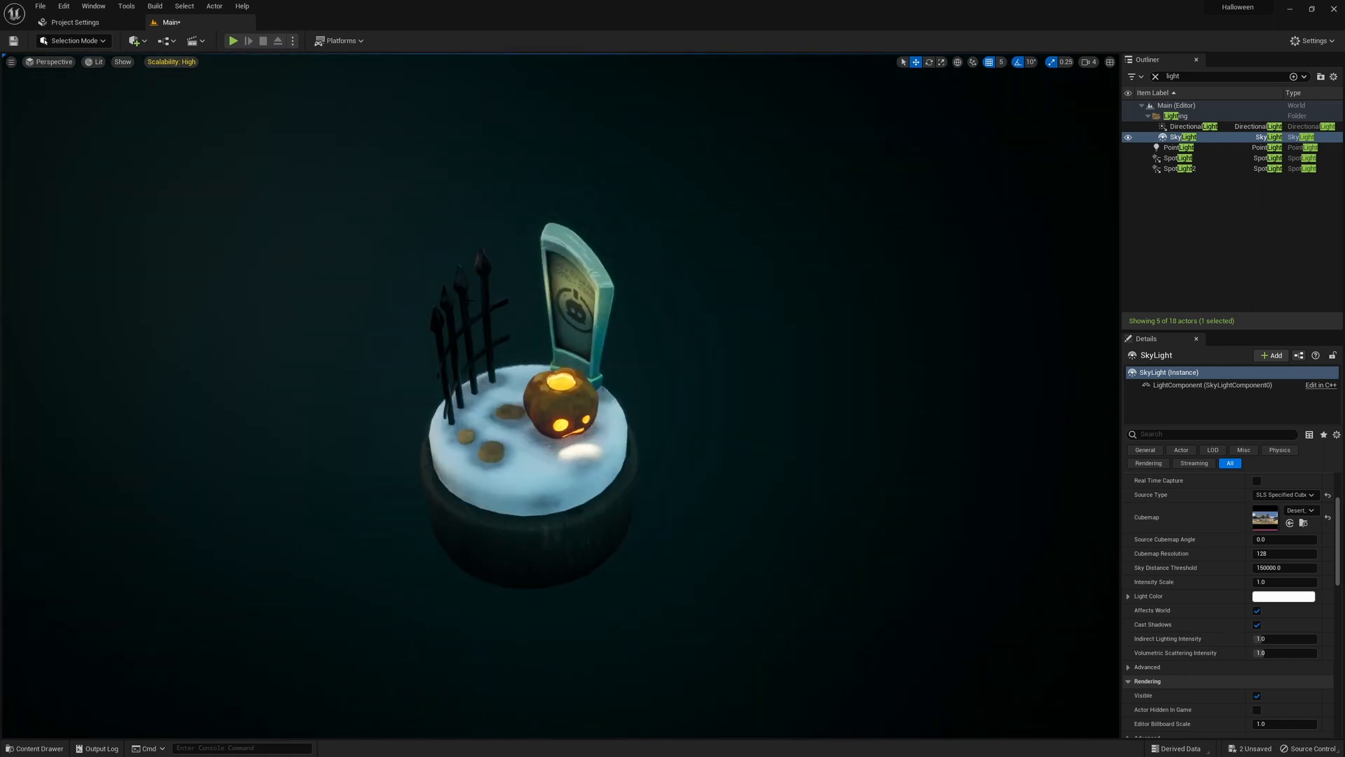
# Frame the fence to review the cooler night tones, then deselect everything
pyautogui.click(473, 378)
pyautogui.press('f')
pyautogui.scroll(-10, 557, 721)
pyautogui.press('Escape')
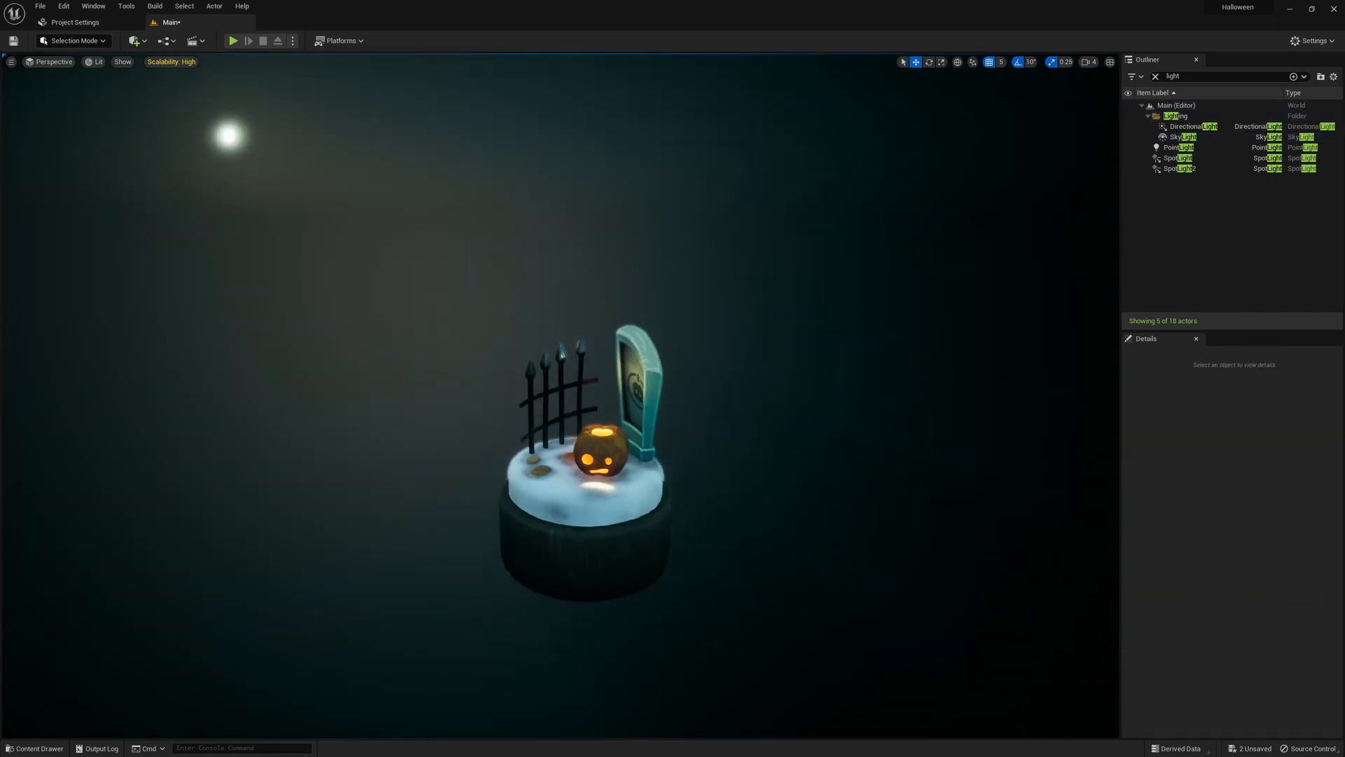